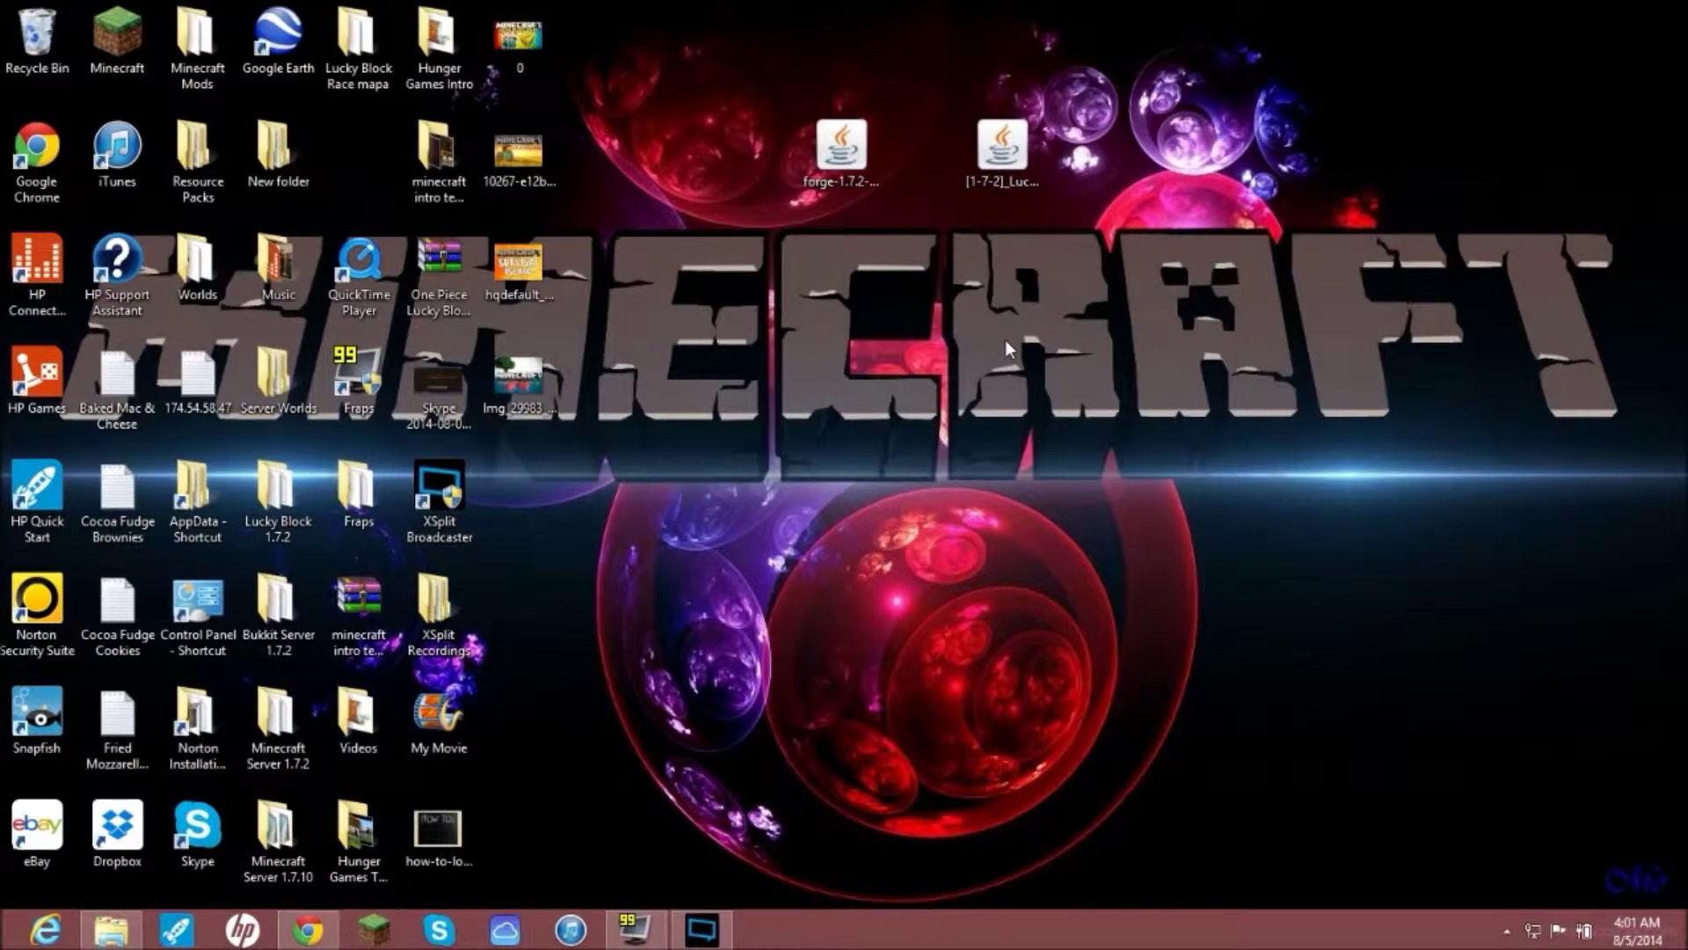
# Step: Switch to Chrome and review the Lucky Block Mod installer page and the Minecraft Forge downloads page for version 1.7.2
pyautogui.moveTo(703, 936)
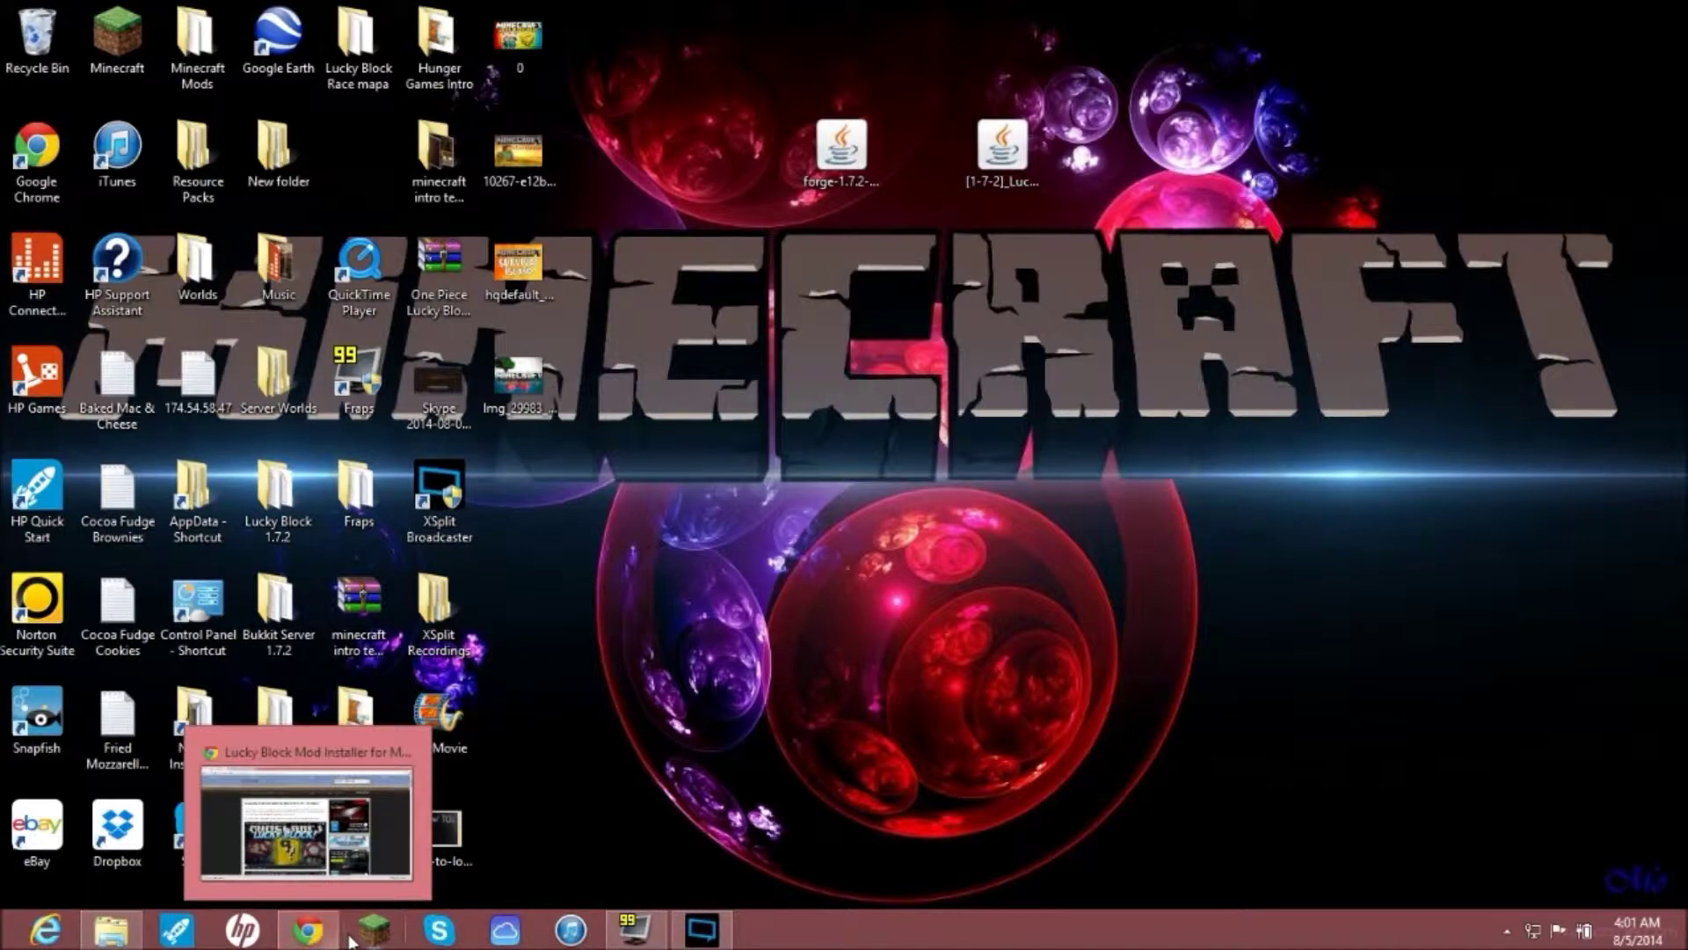
pyautogui.moveTo(290, 939)
pyautogui.click(304, 822)
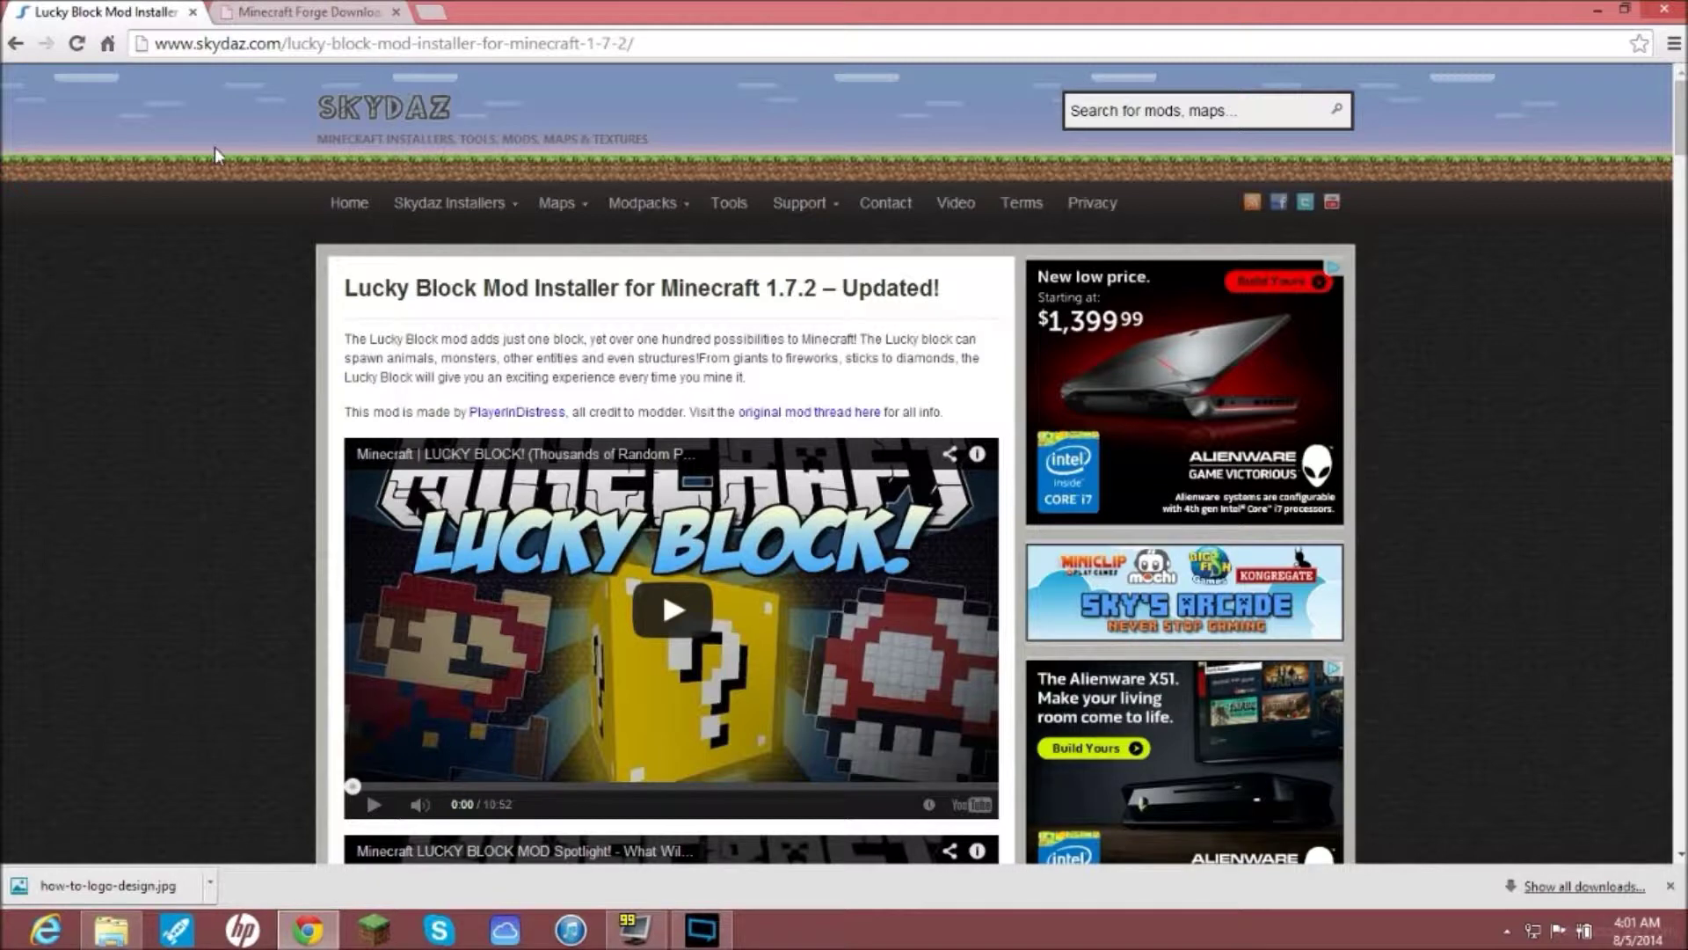
pyautogui.click(262, 16)
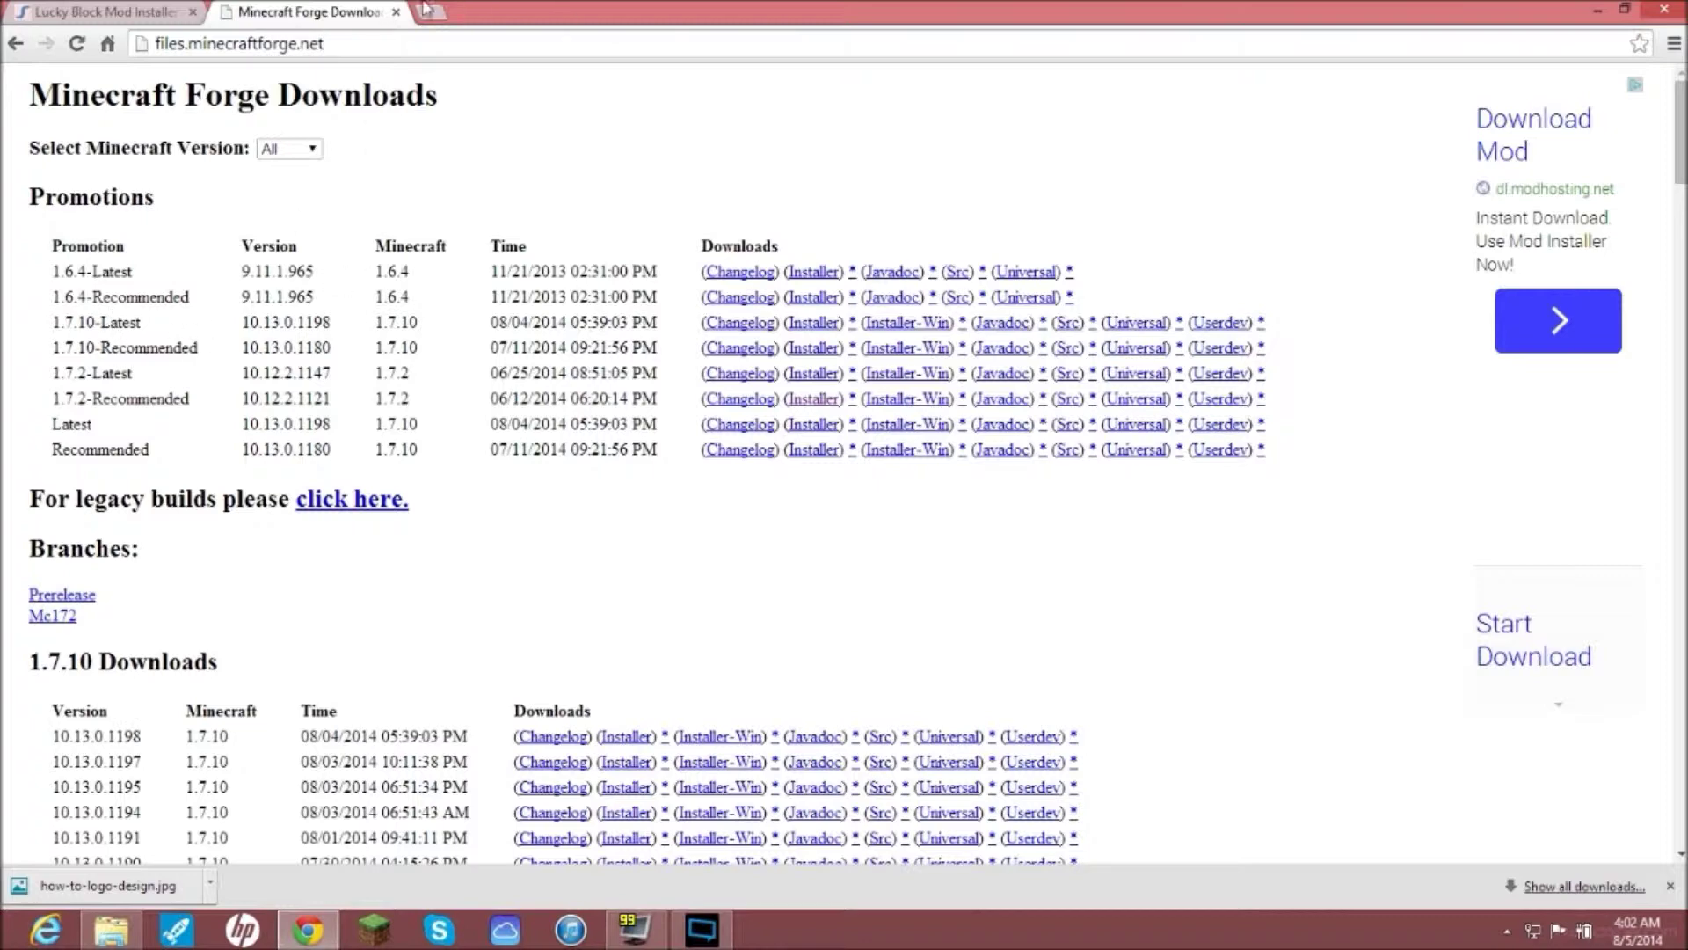
pyautogui.click(123, 11)
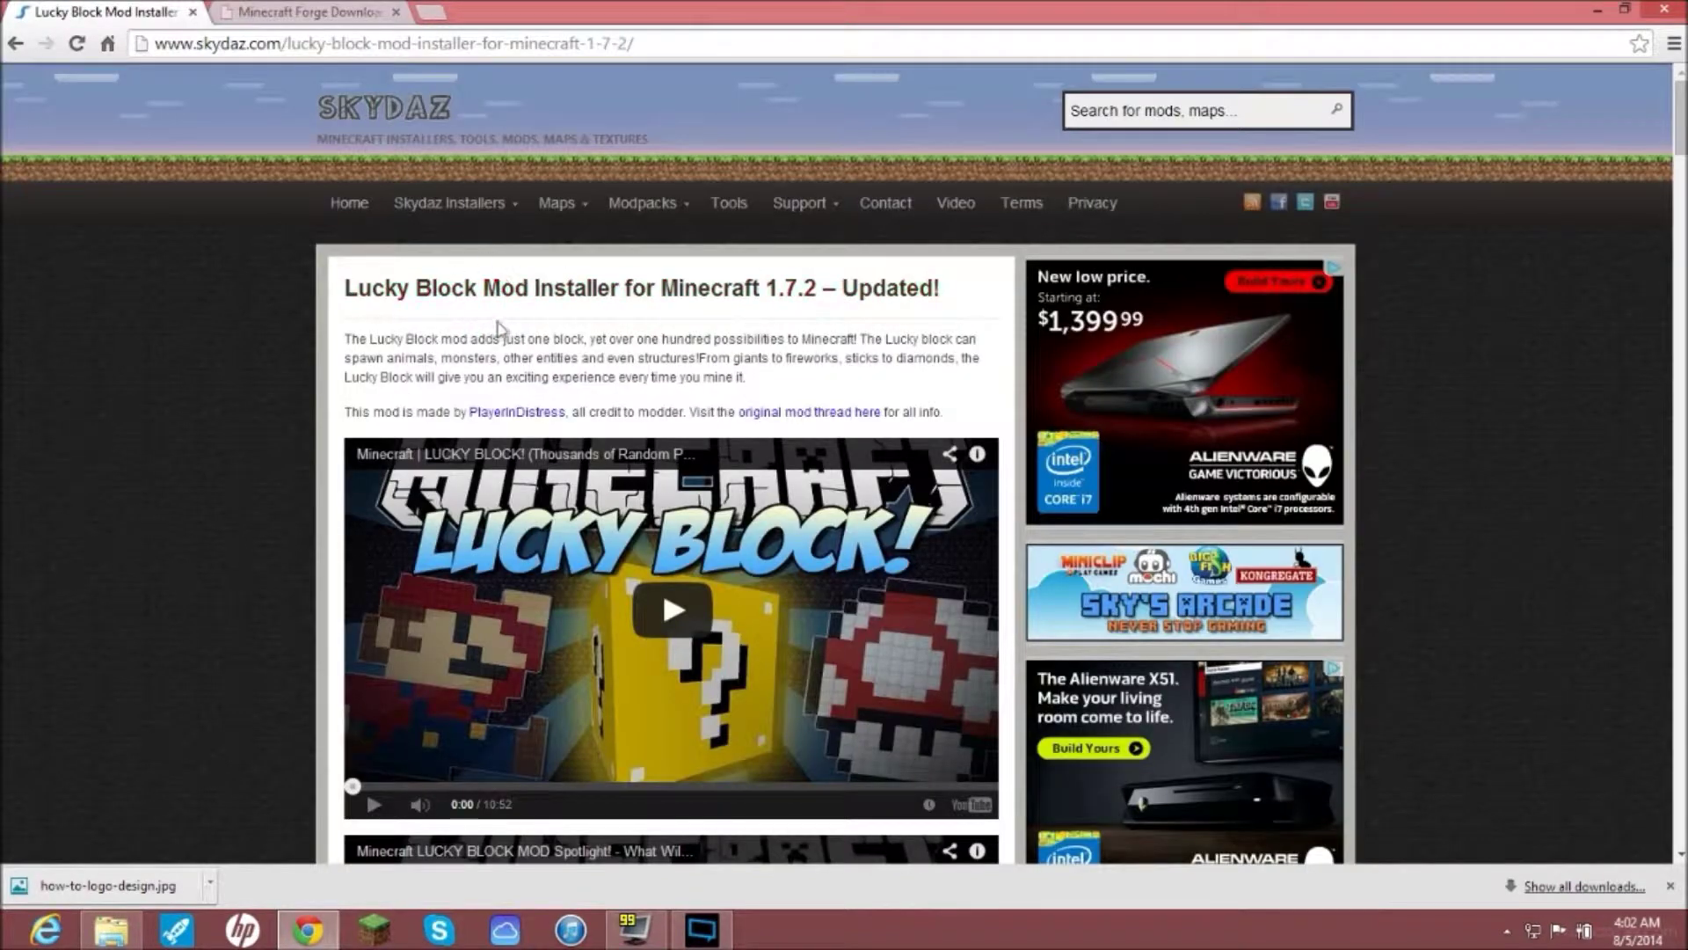
pyautogui.click(291, 12)
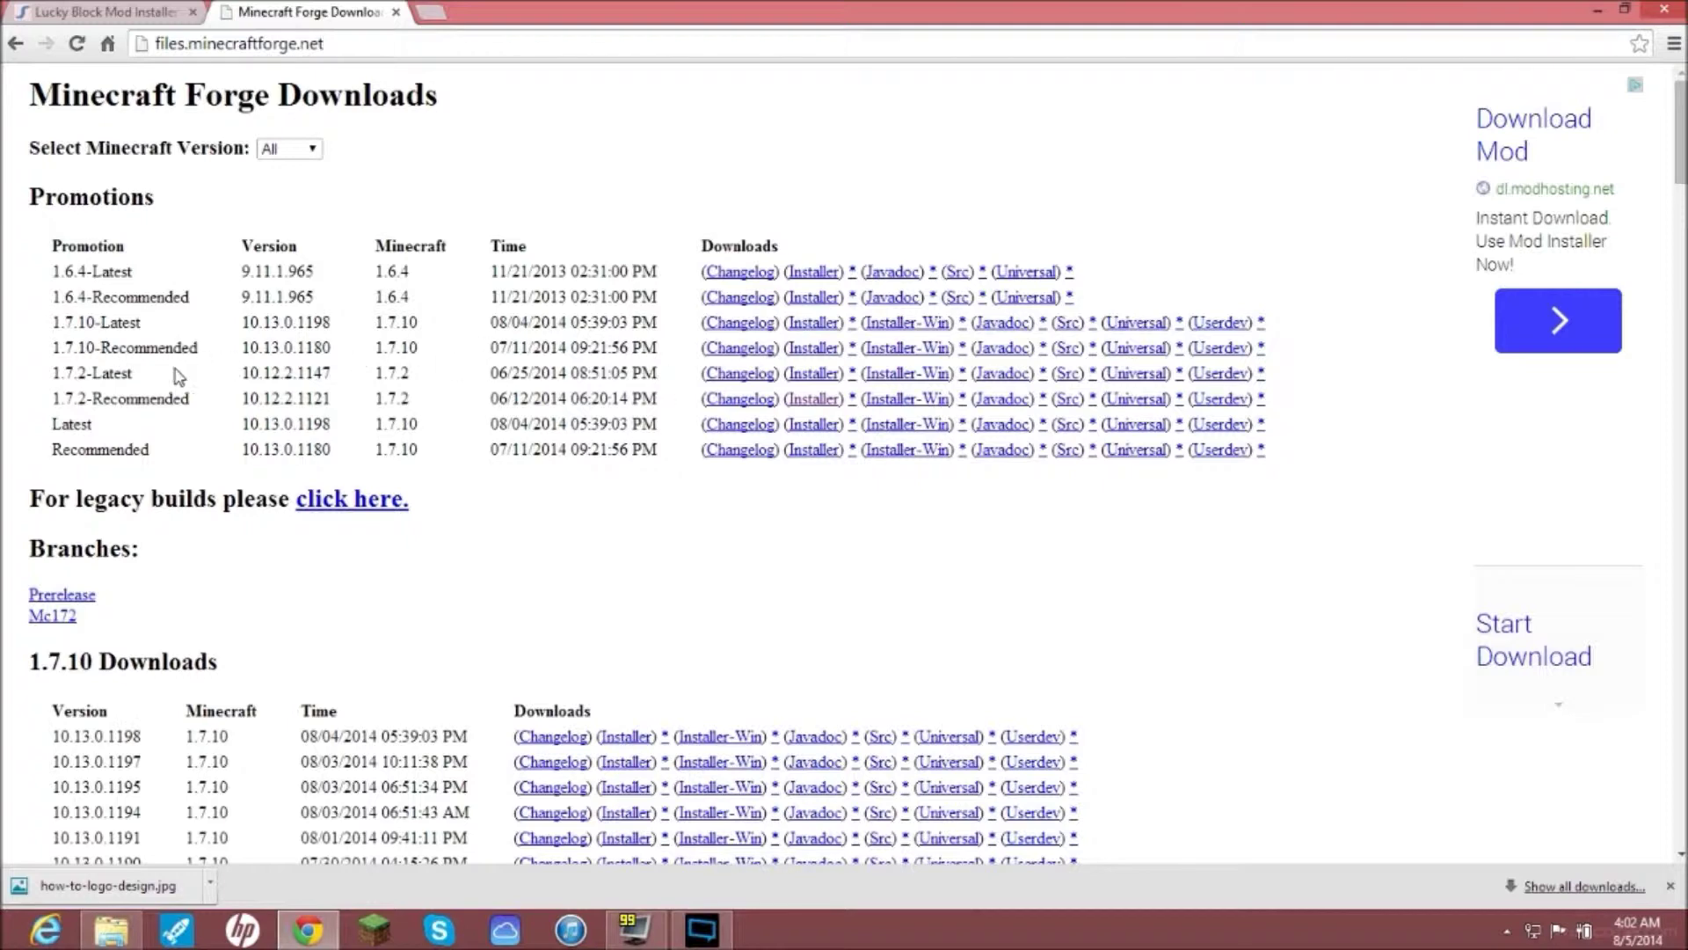
pyautogui.click(102, 12)
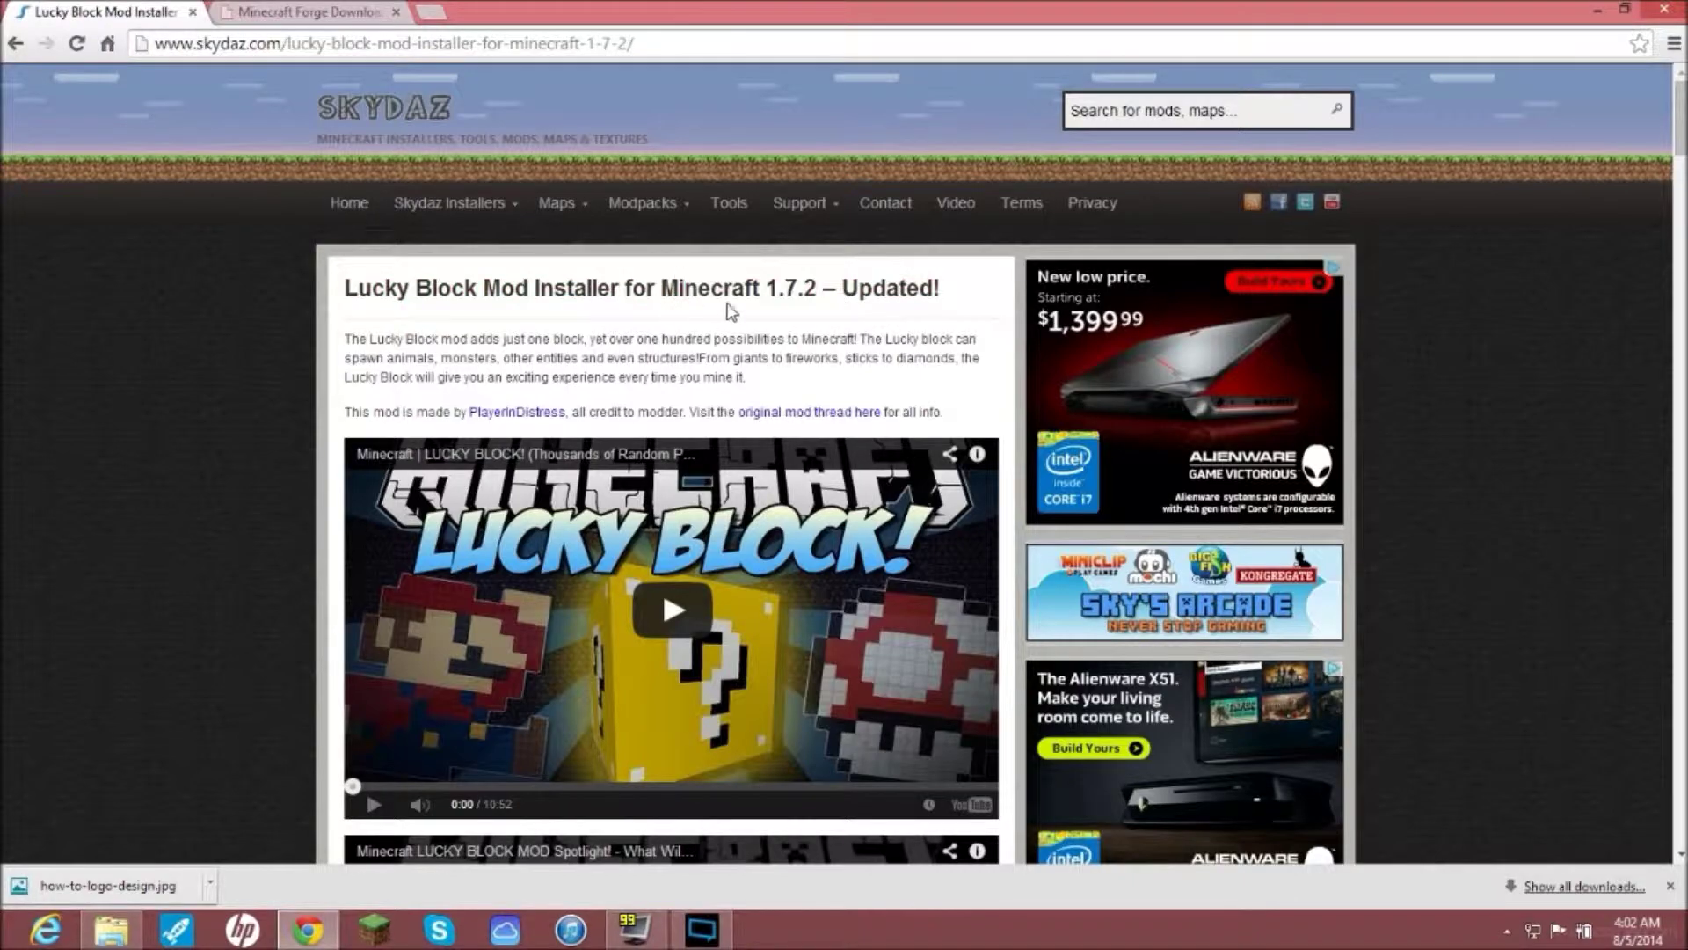
pyautogui.click(348, 13)
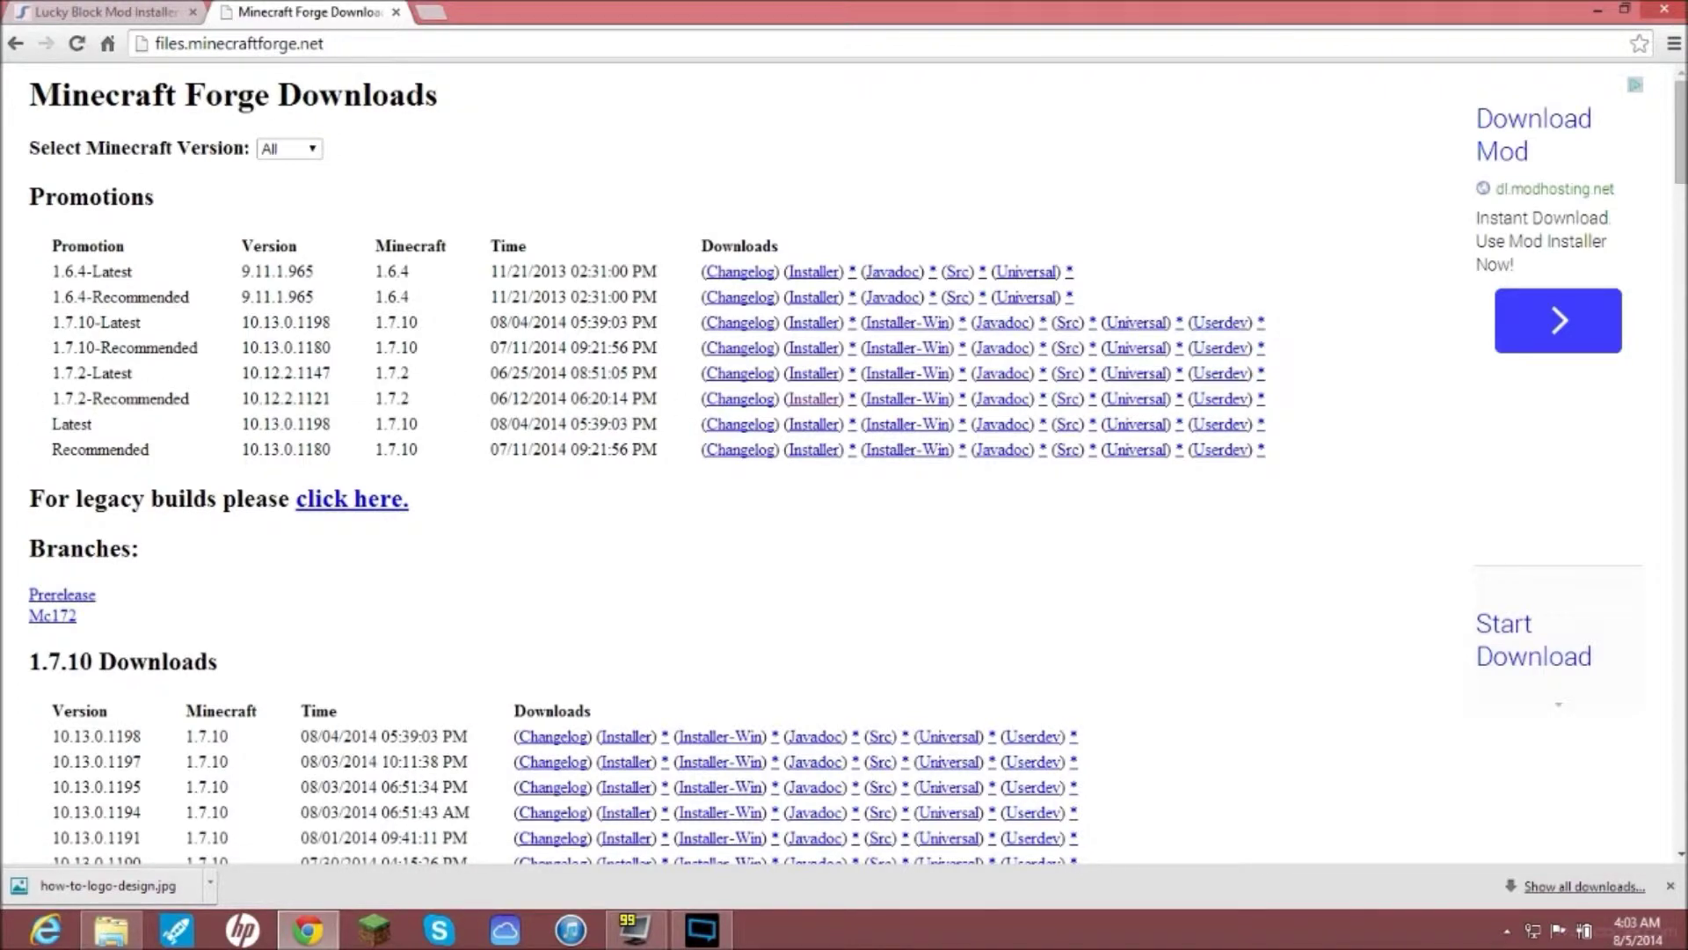
pyautogui.click(63, 15)
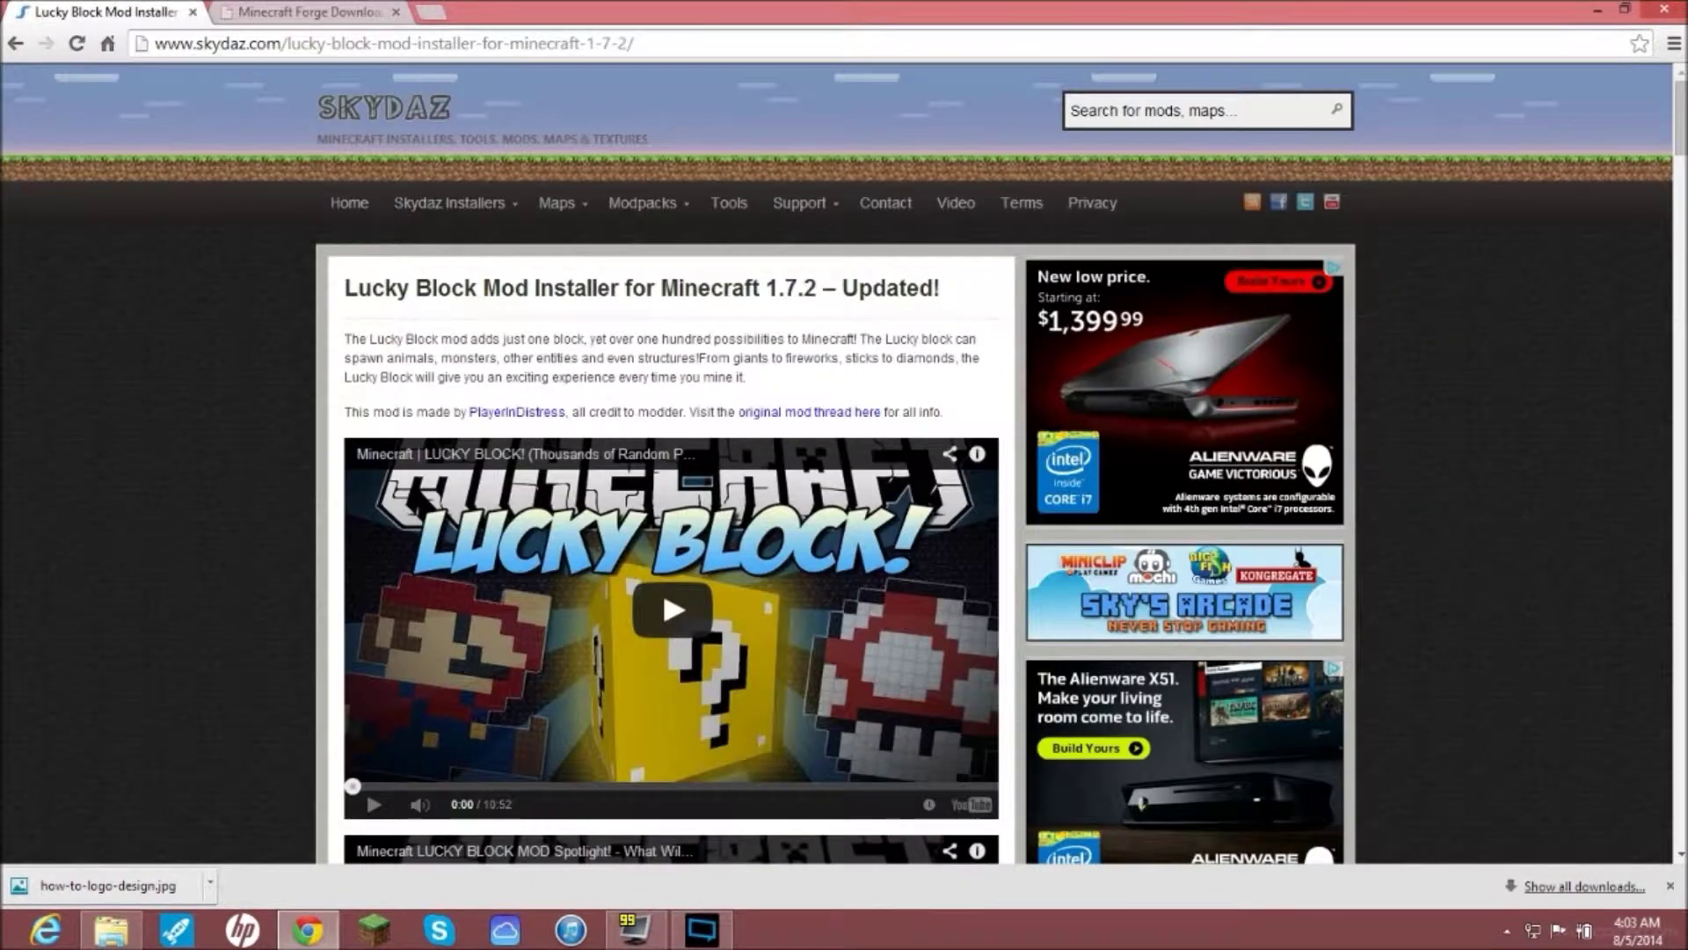
pyautogui.click(317, 12)
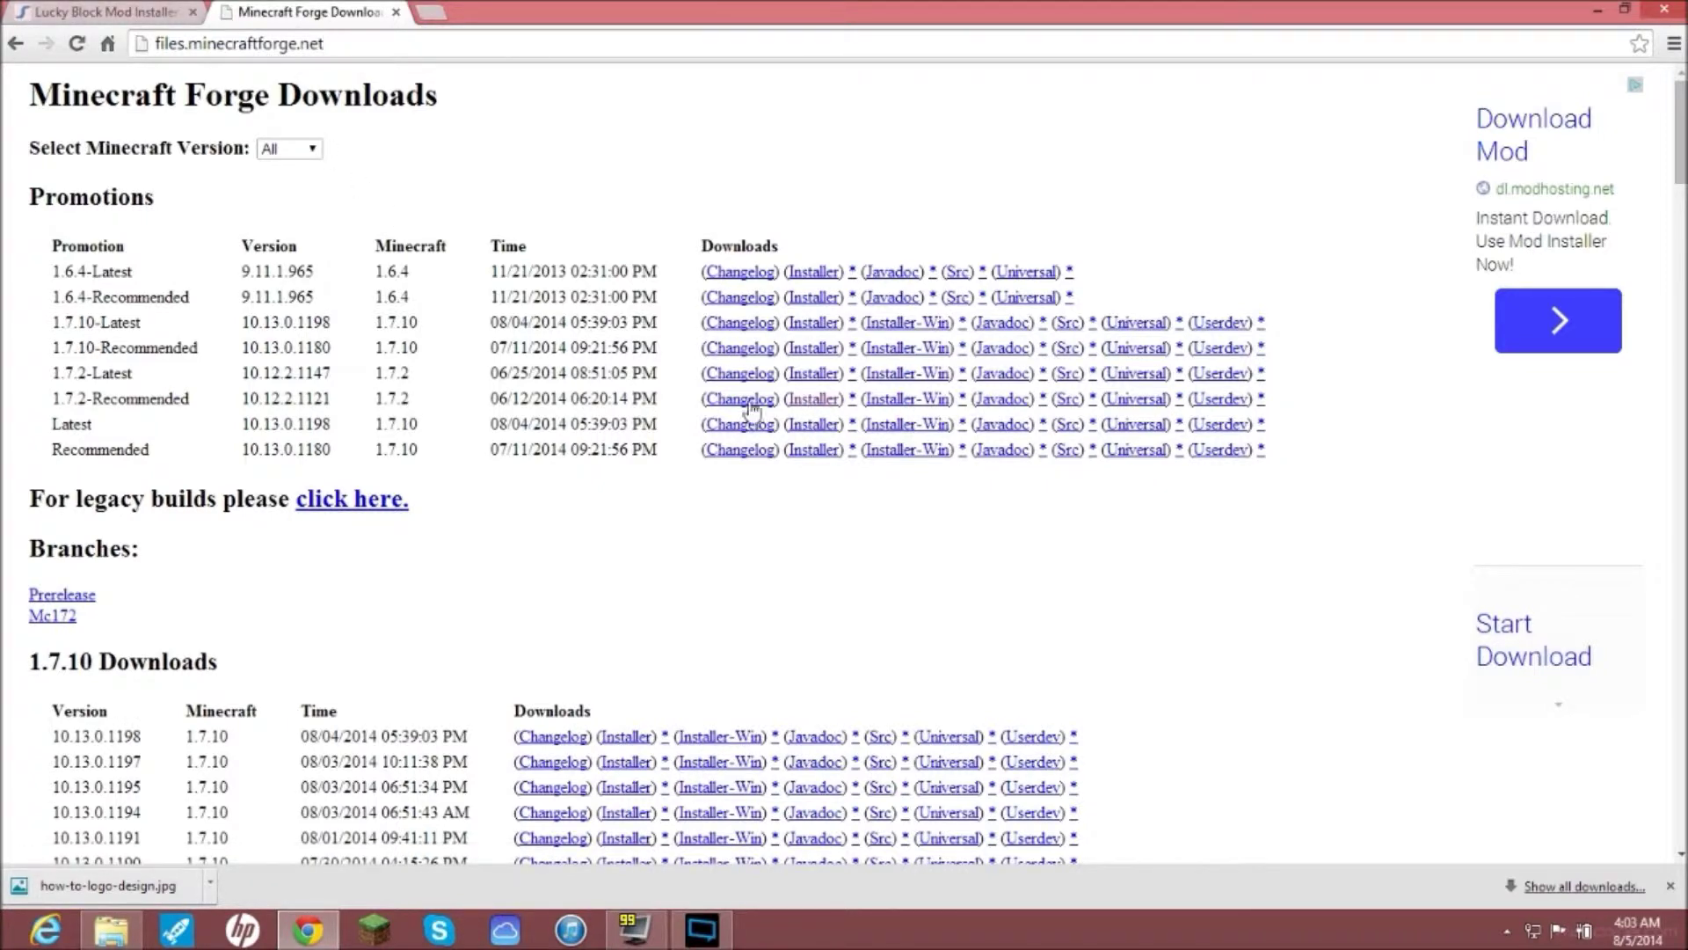
# Step: Look over the Lucky Block Mod Installer page's introduction and embedded preview videos
pyautogui.click(97, 14)
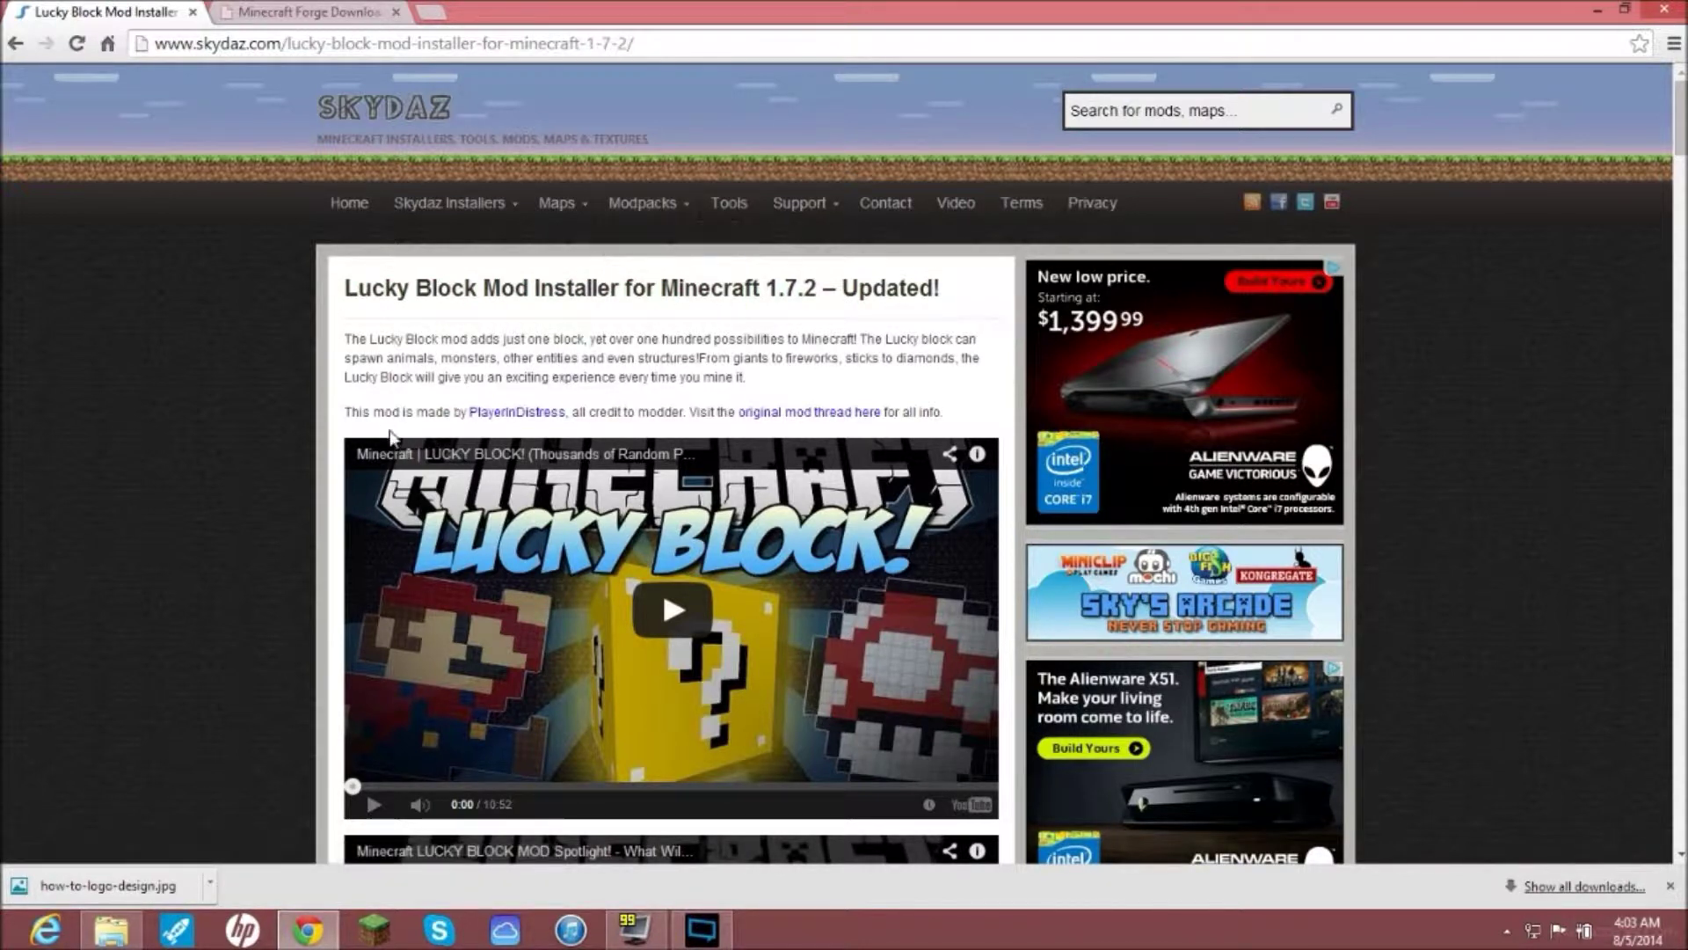
pyautogui.scroll(-1, 393, 437)
pyautogui.scroll(1, 248, 361)
pyautogui.scroll(-1, 248, 361)
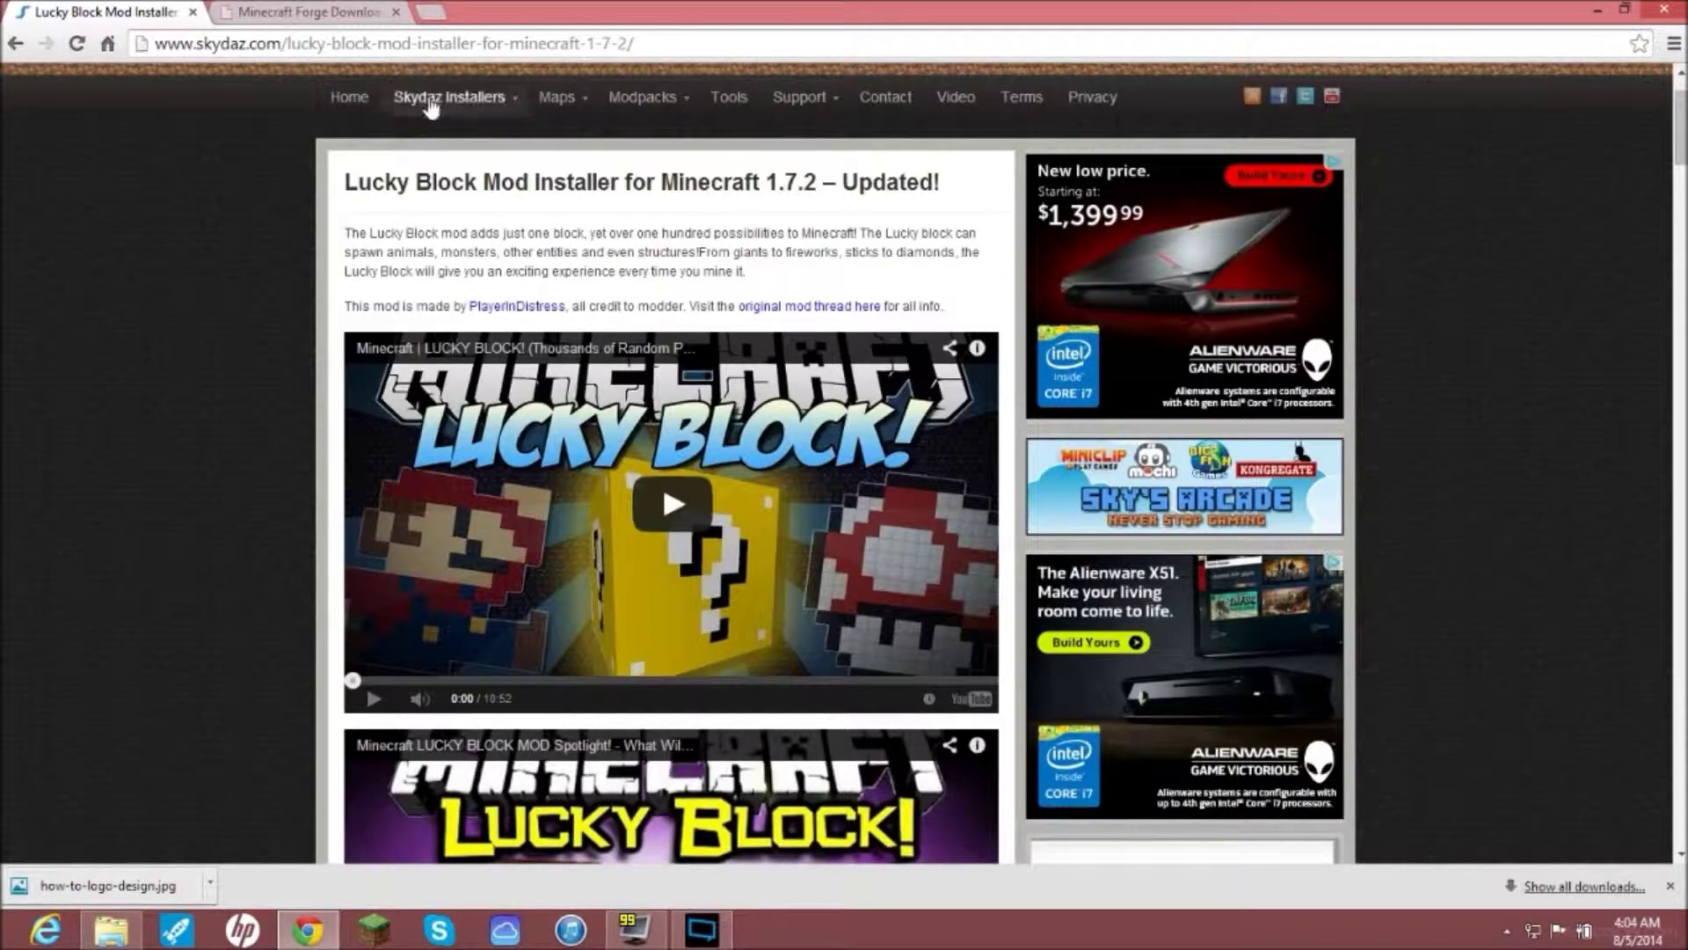
pyautogui.scroll(1, 431, 105)
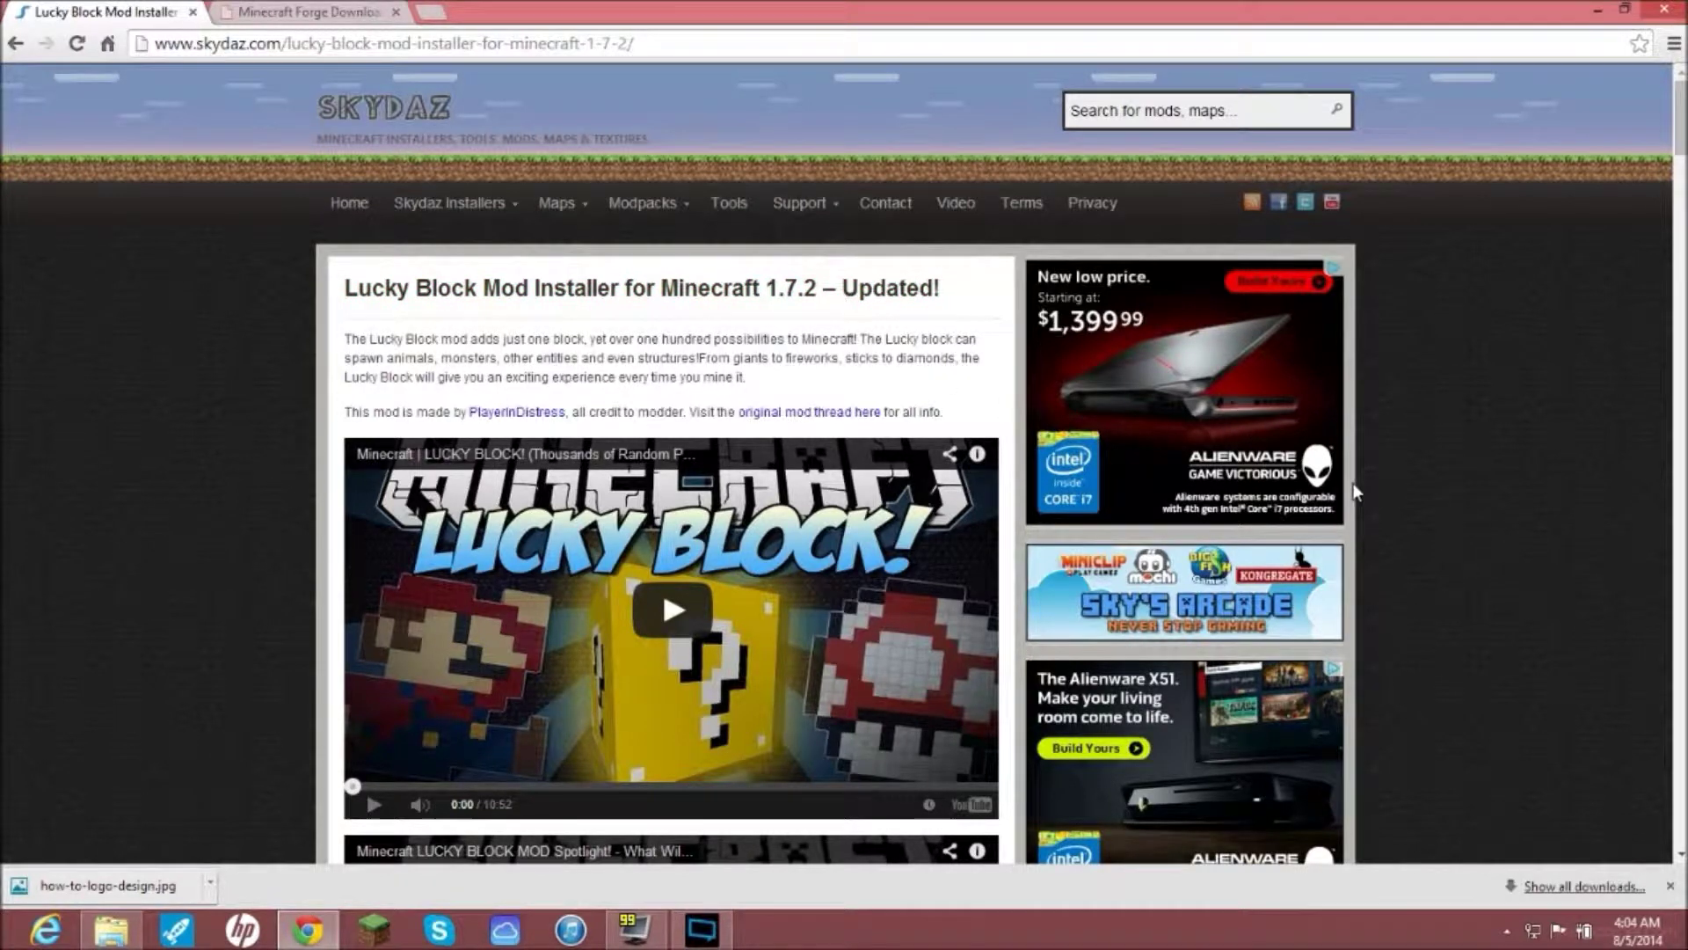
pyautogui.scroll(-1, 1365, 492)
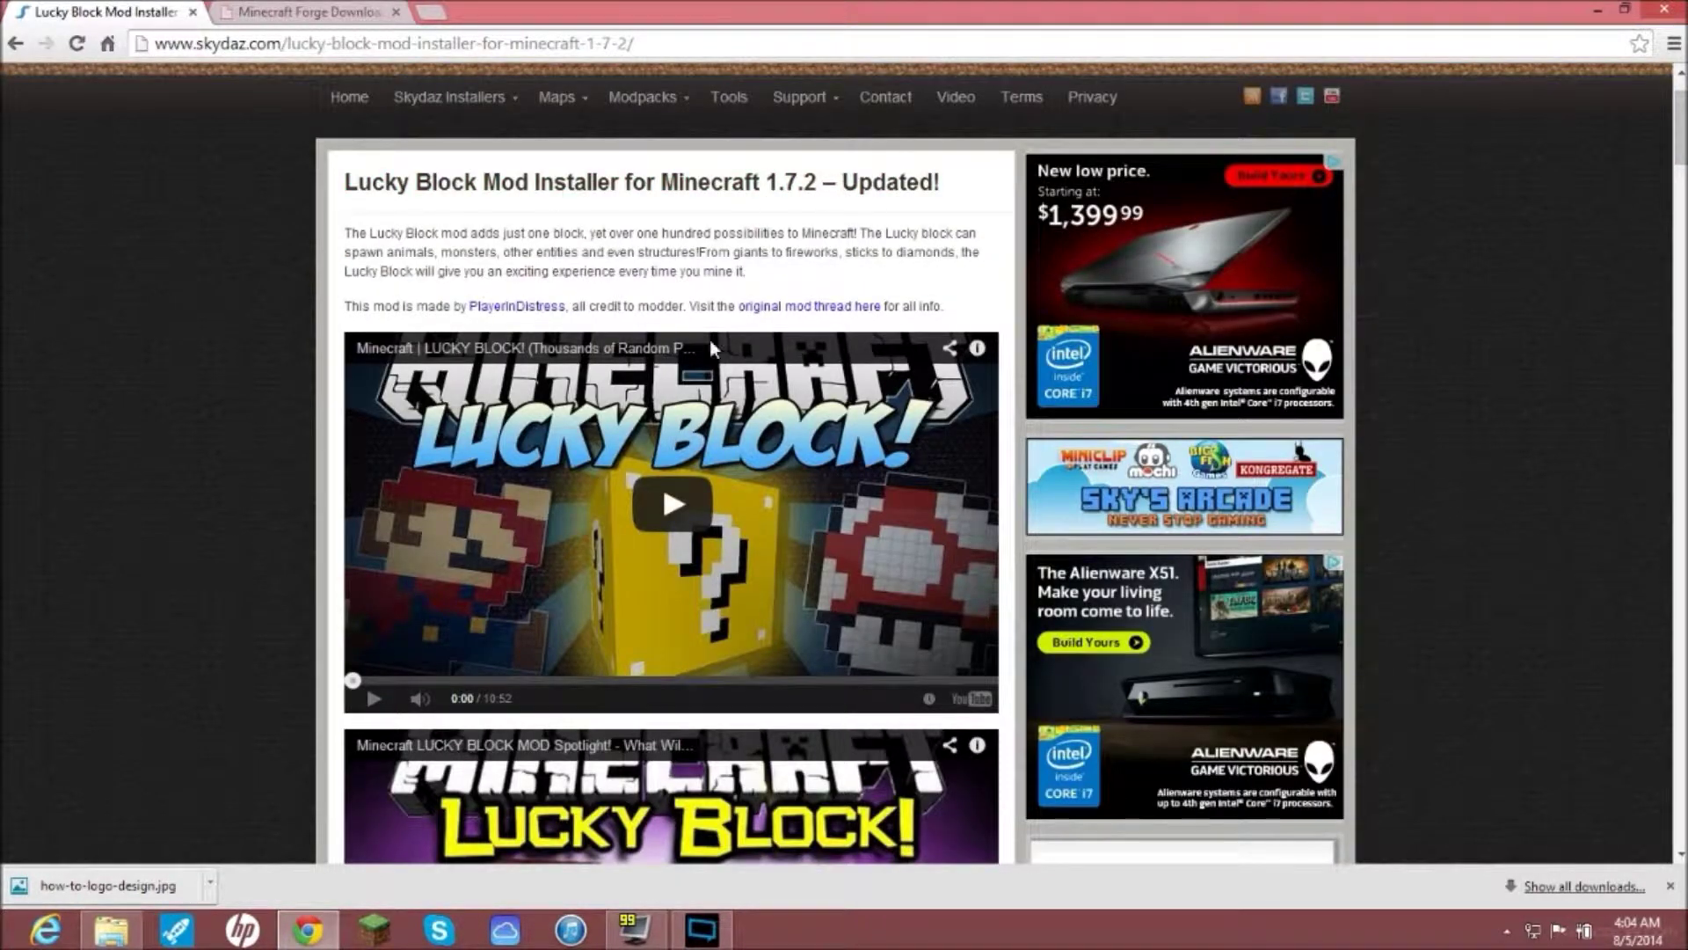
pyautogui.scroll(-1, 1435, 576)
pyautogui.scroll(2, 1435, 576)
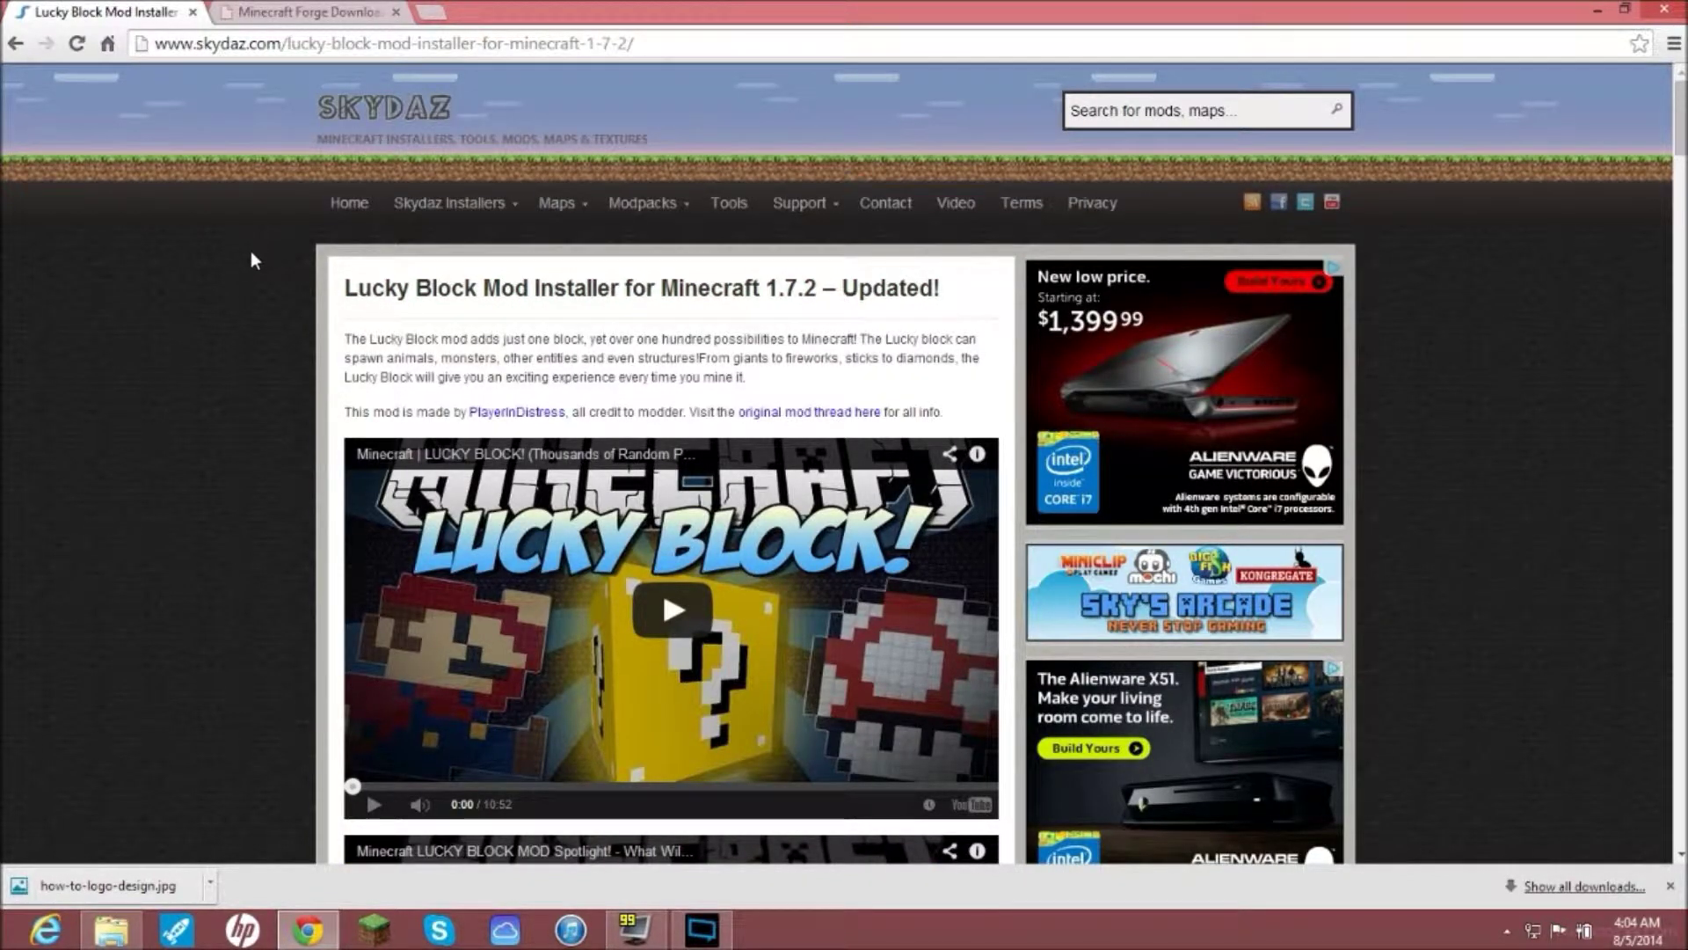
pyautogui.scroll(-5, 266, 290)
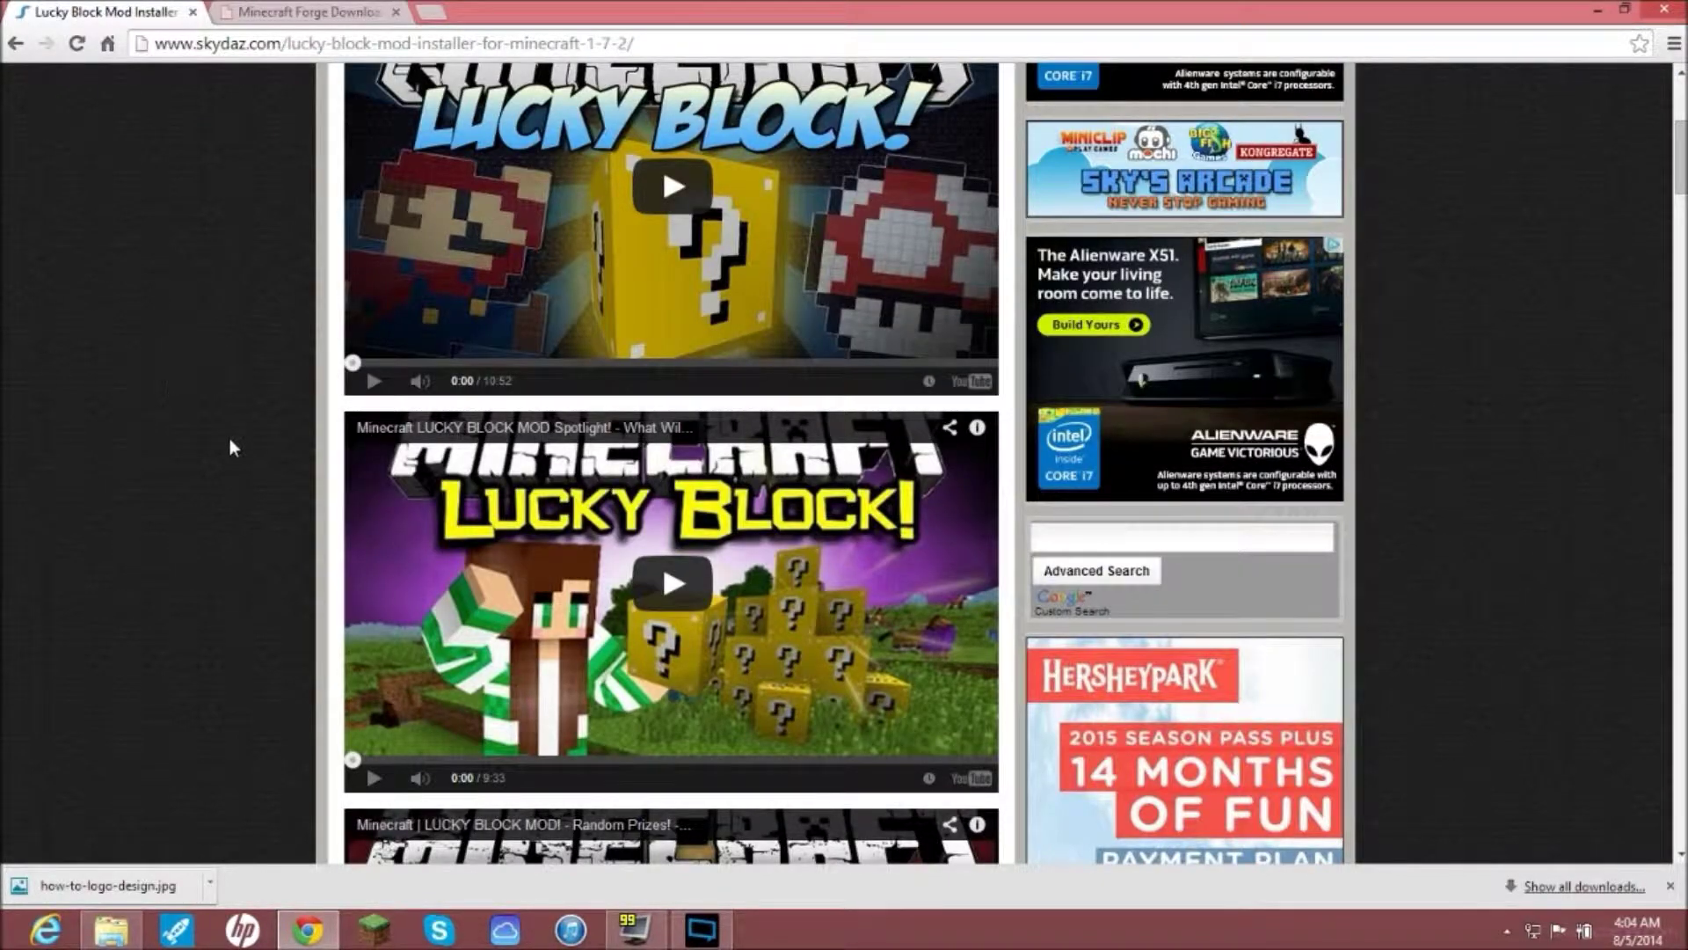
pyautogui.scroll(-6, 234, 440)
pyautogui.scroll(5, 249, 449)
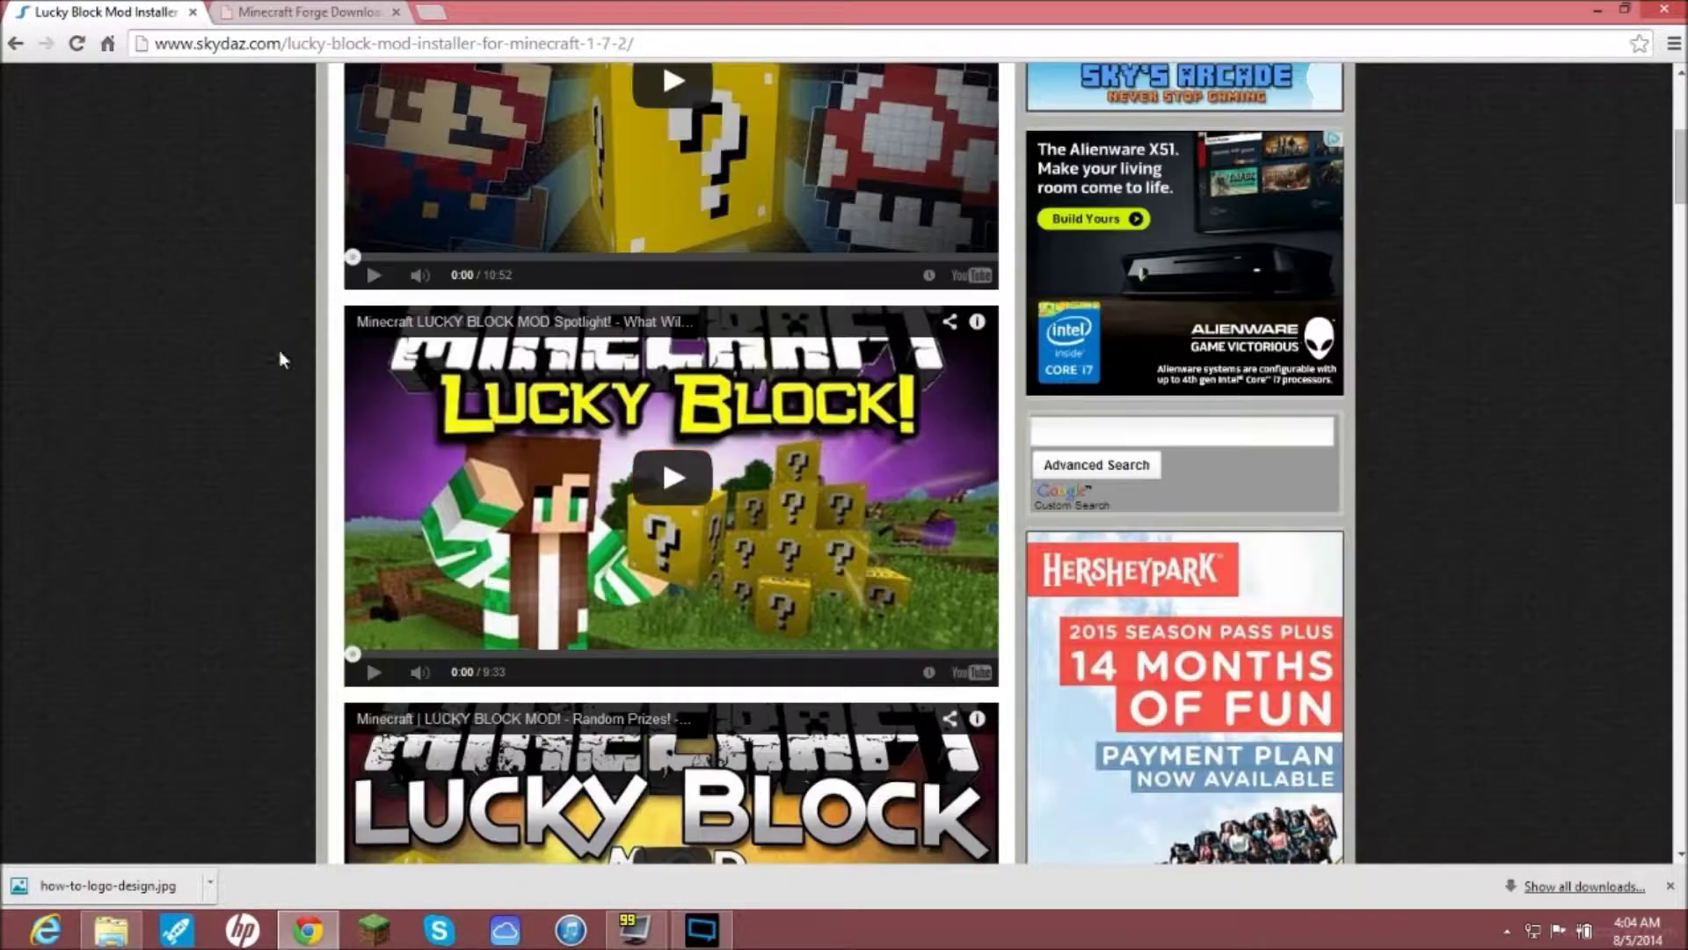
pyautogui.scroll(6, 280, 358)
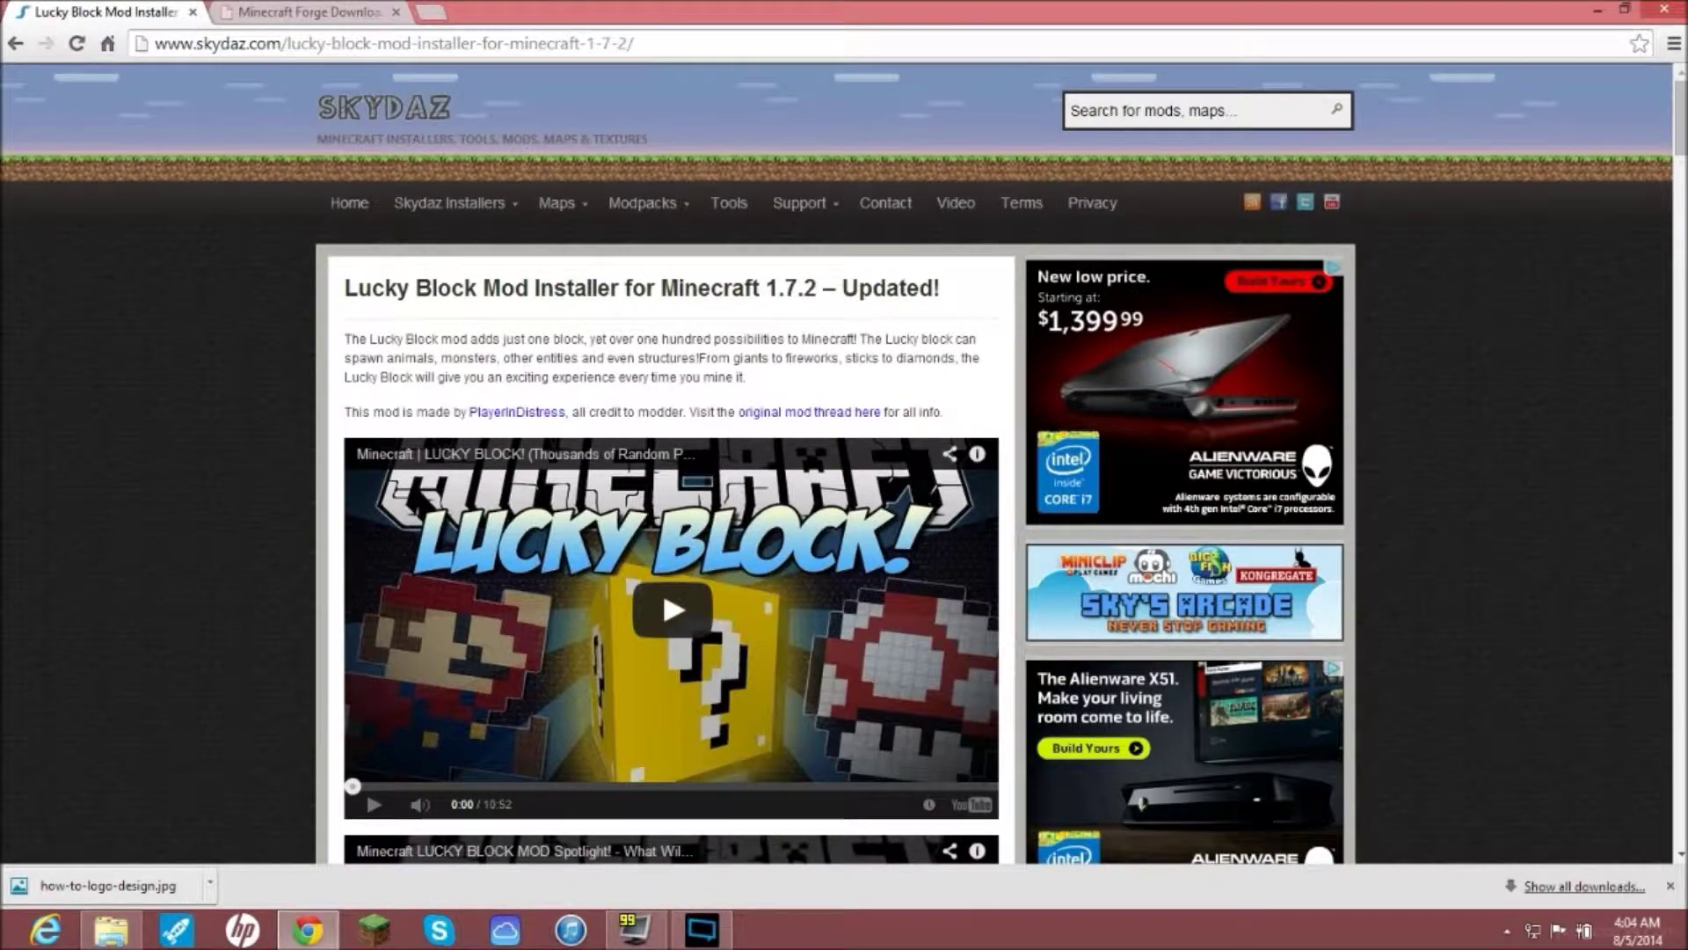
# Step: Read the Lucky Block installer instructions and mod requirements, and locate the download links below them
pyautogui.scroll(-10, 506, 268)
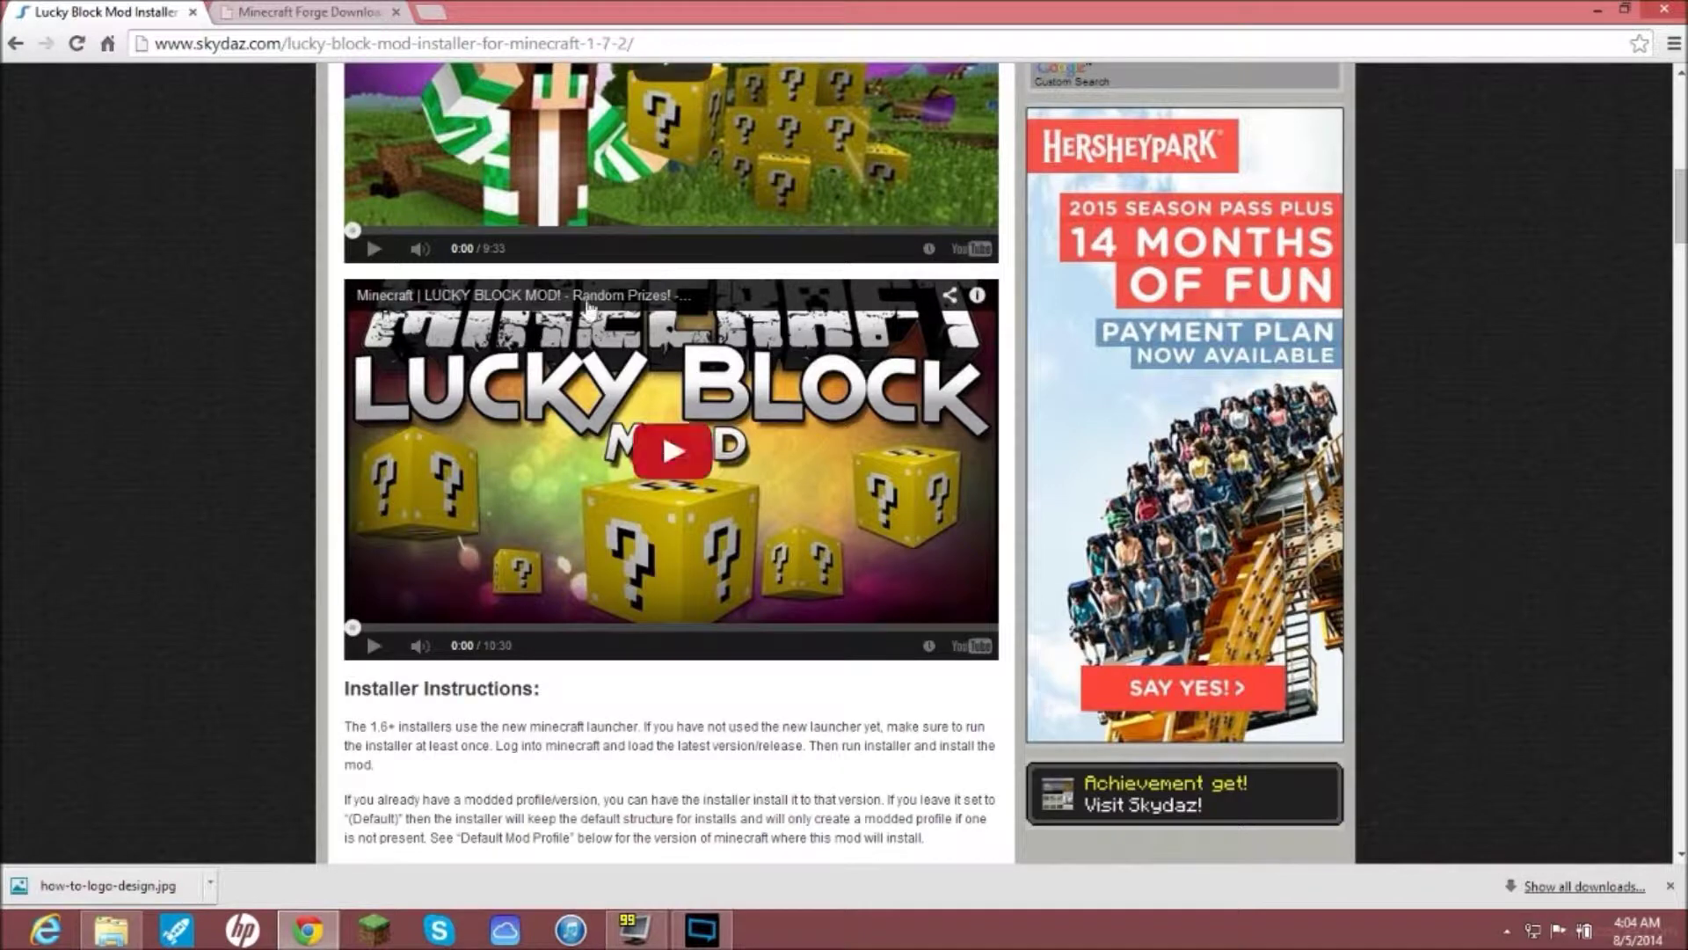
pyautogui.scroll(-2, 375, 246)
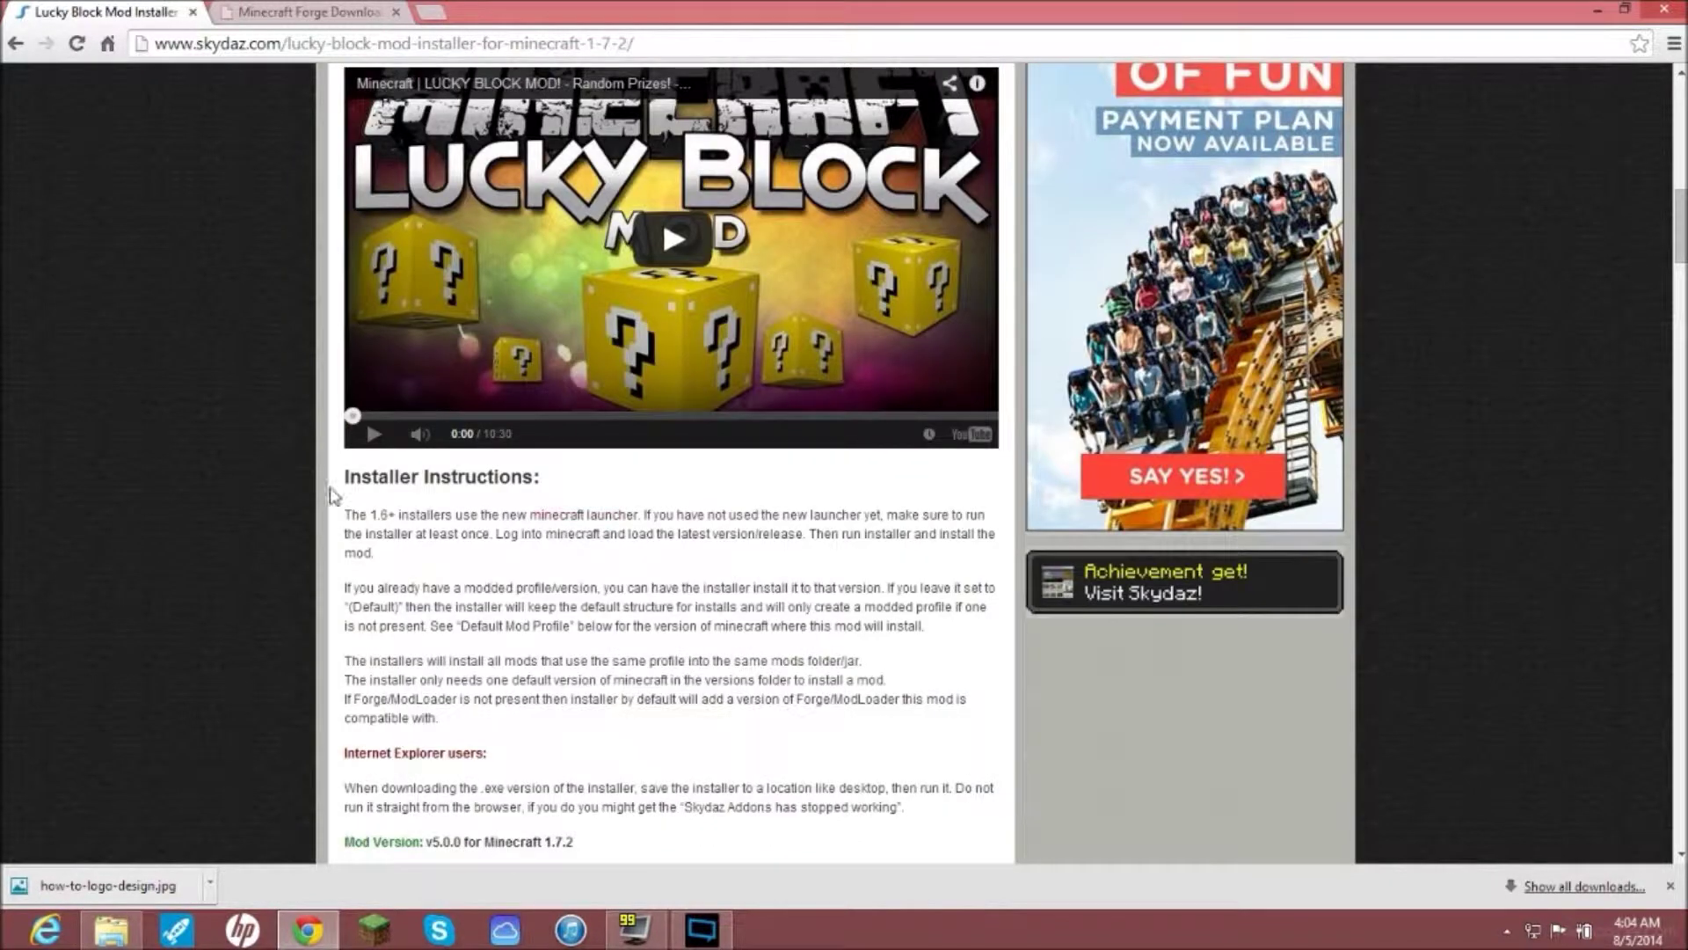
pyautogui.scroll(-1, 555, 484)
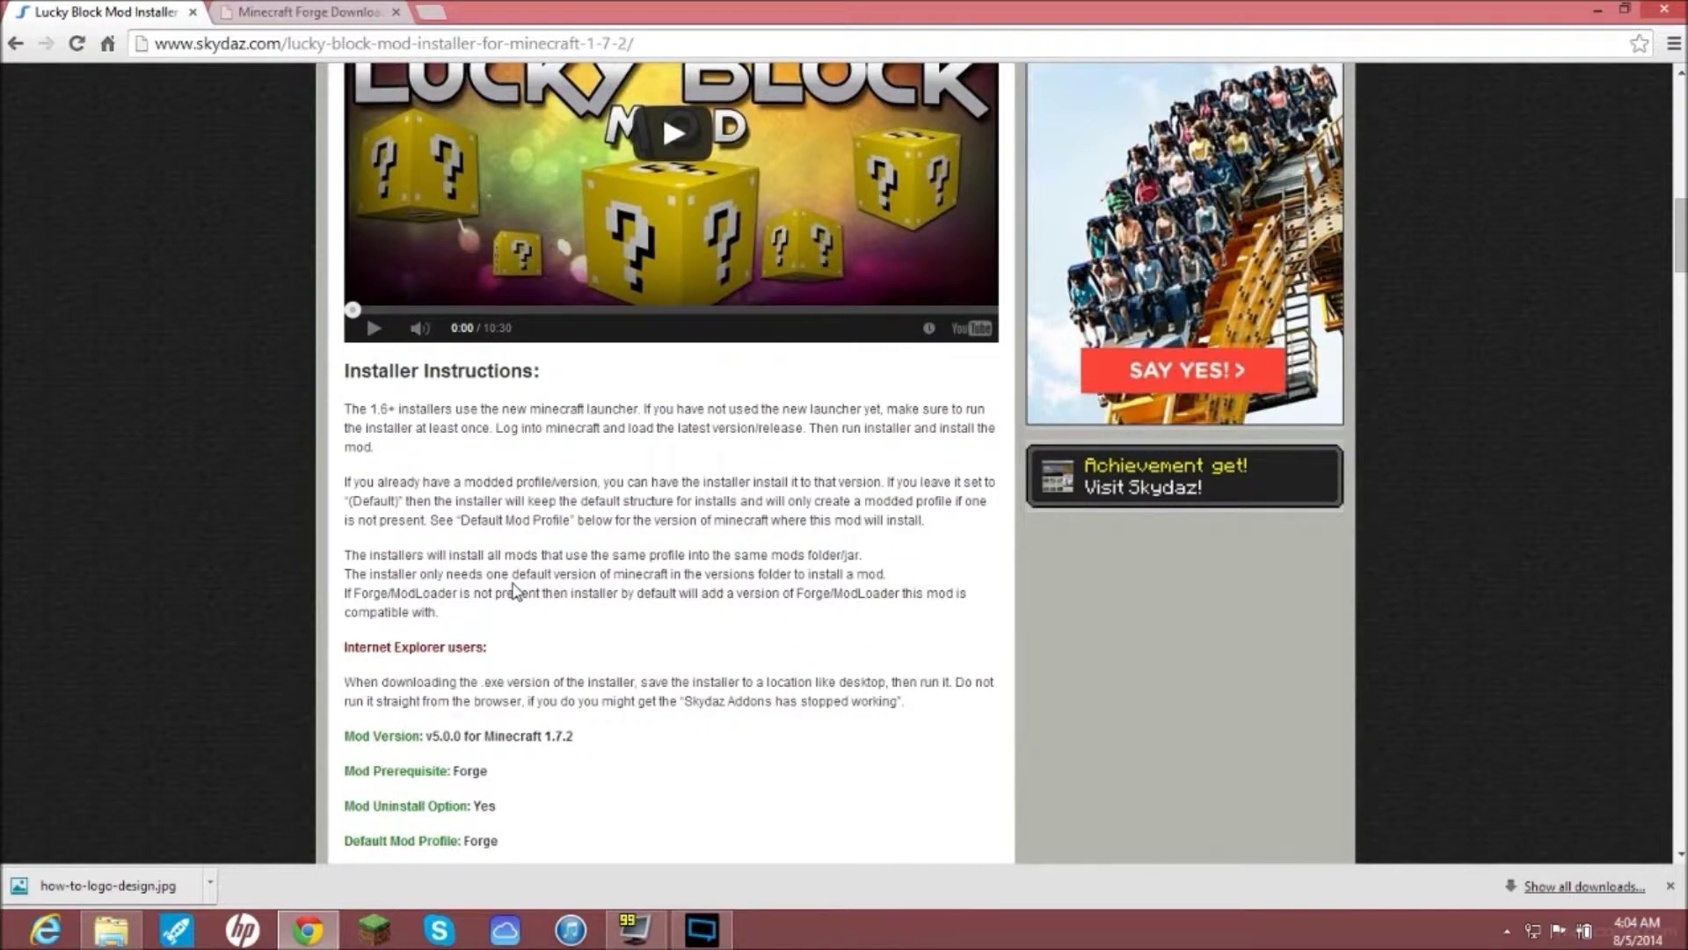
pyautogui.scroll(-1, 518, 664)
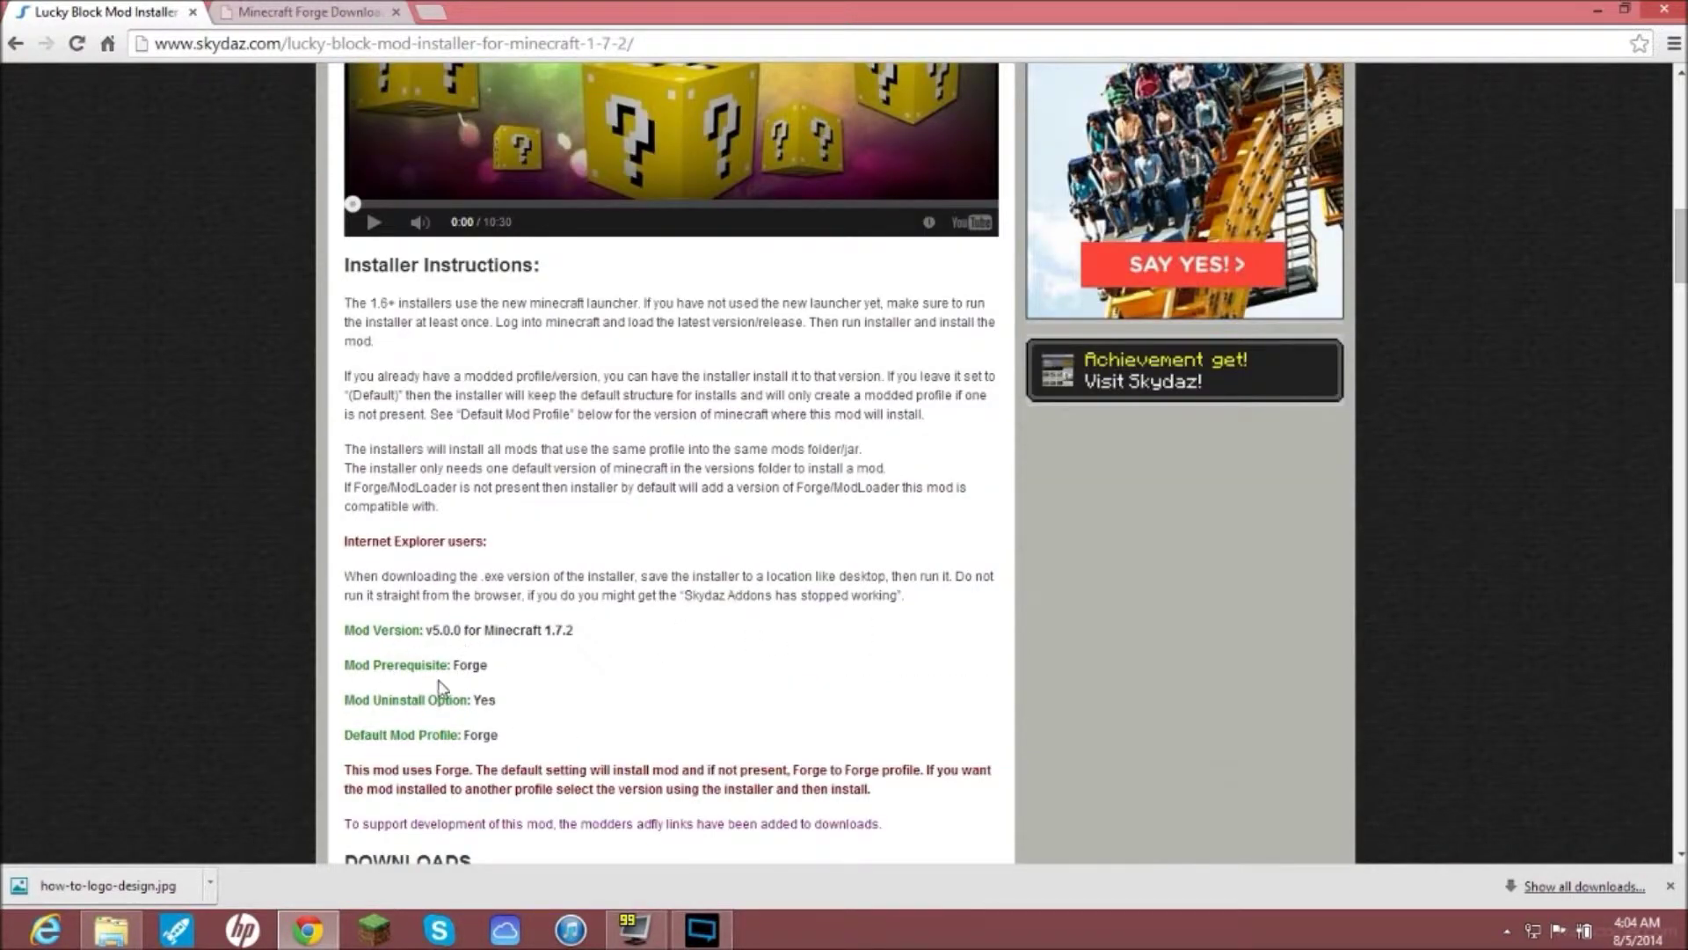
pyautogui.scroll(-2, 350, 637)
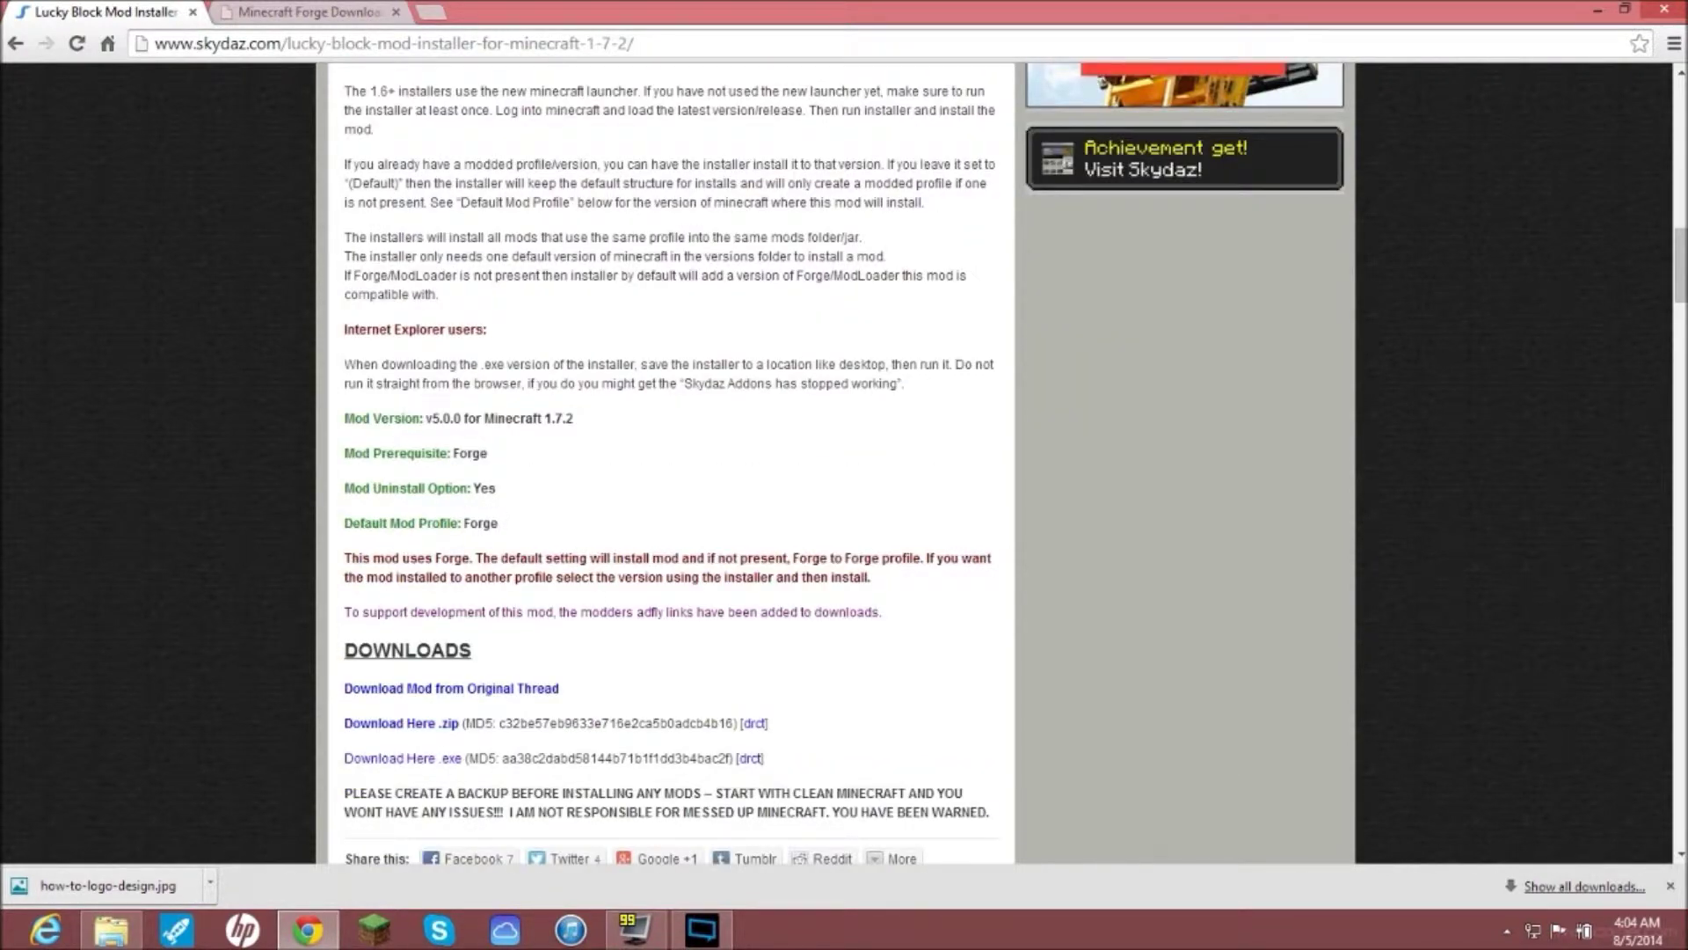
pyautogui.scroll(-1, 313, 524)
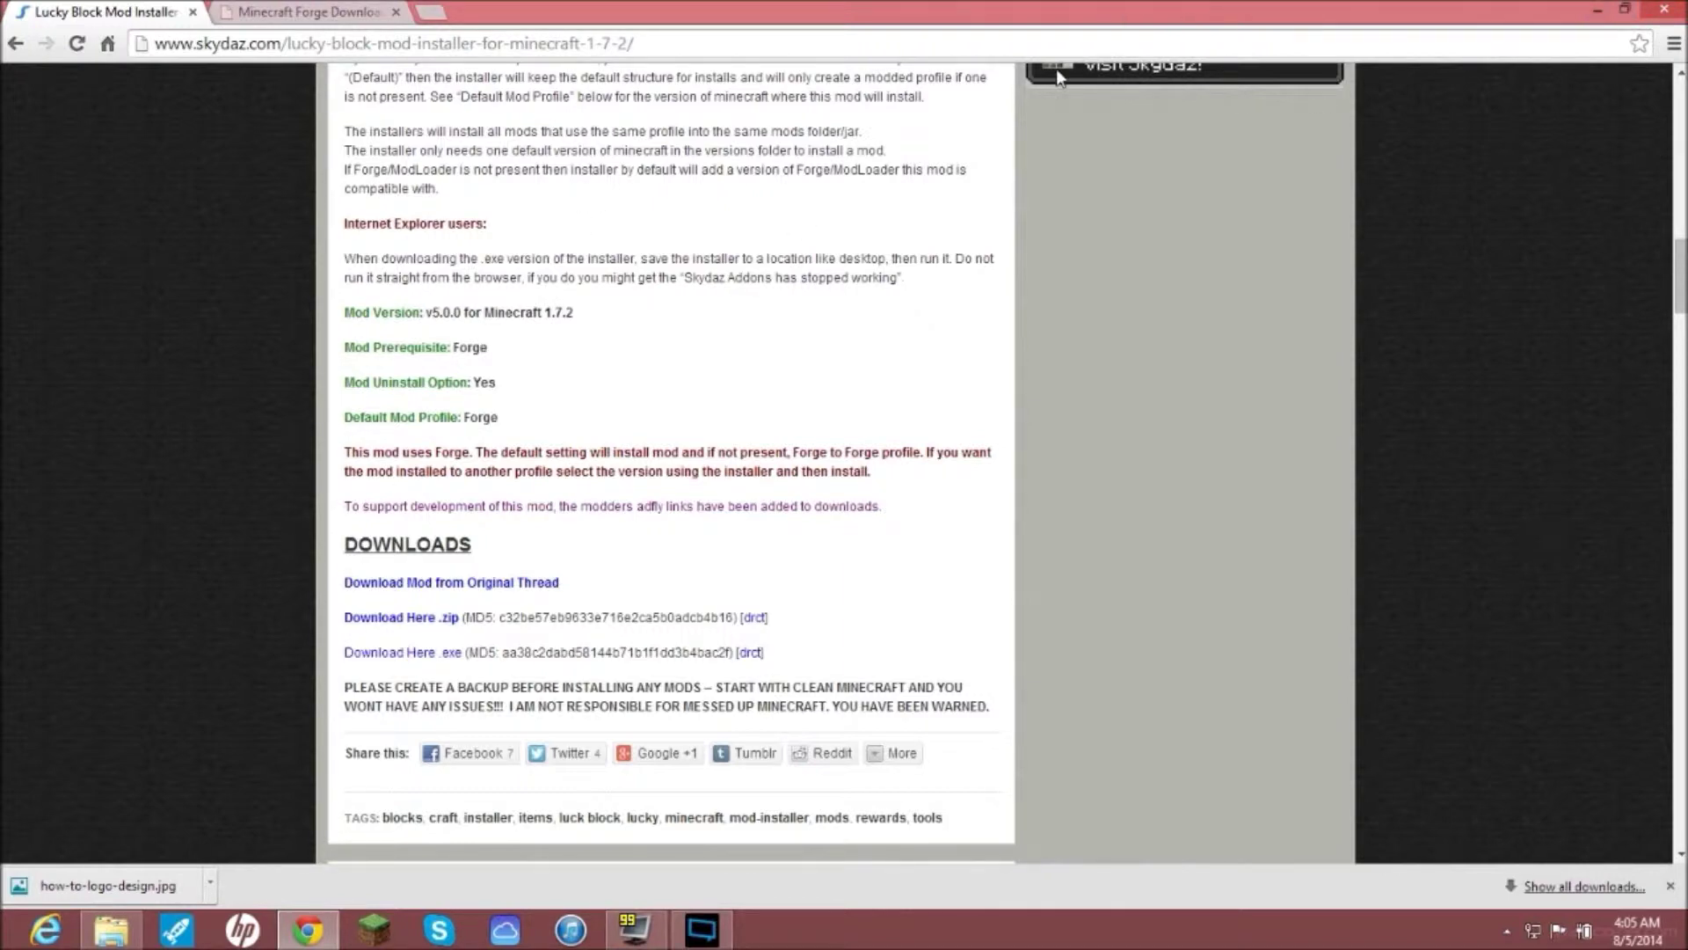
# Step: Run the Forge 1.7.2 installer from the desktop and install the client into the .minecraft folder
pyautogui.click(1595, 10)
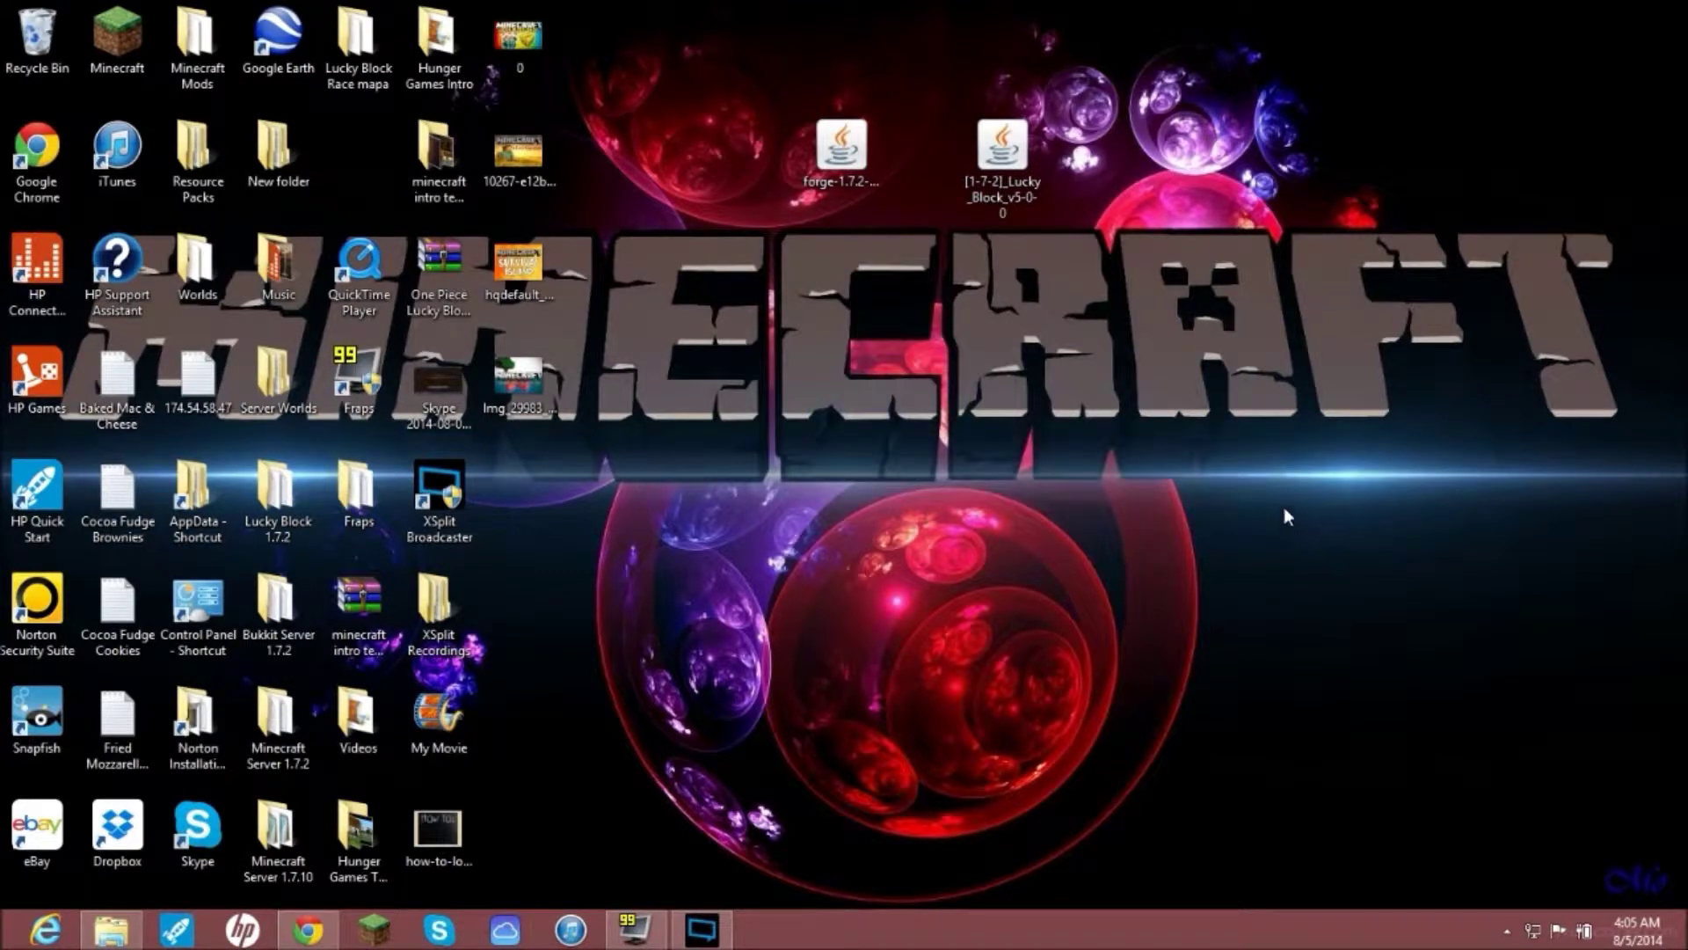
pyautogui.moveTo(1413, 356); pyautogui.dragTo(1068, 335)
pyautogui.doubleClick(859, 158)
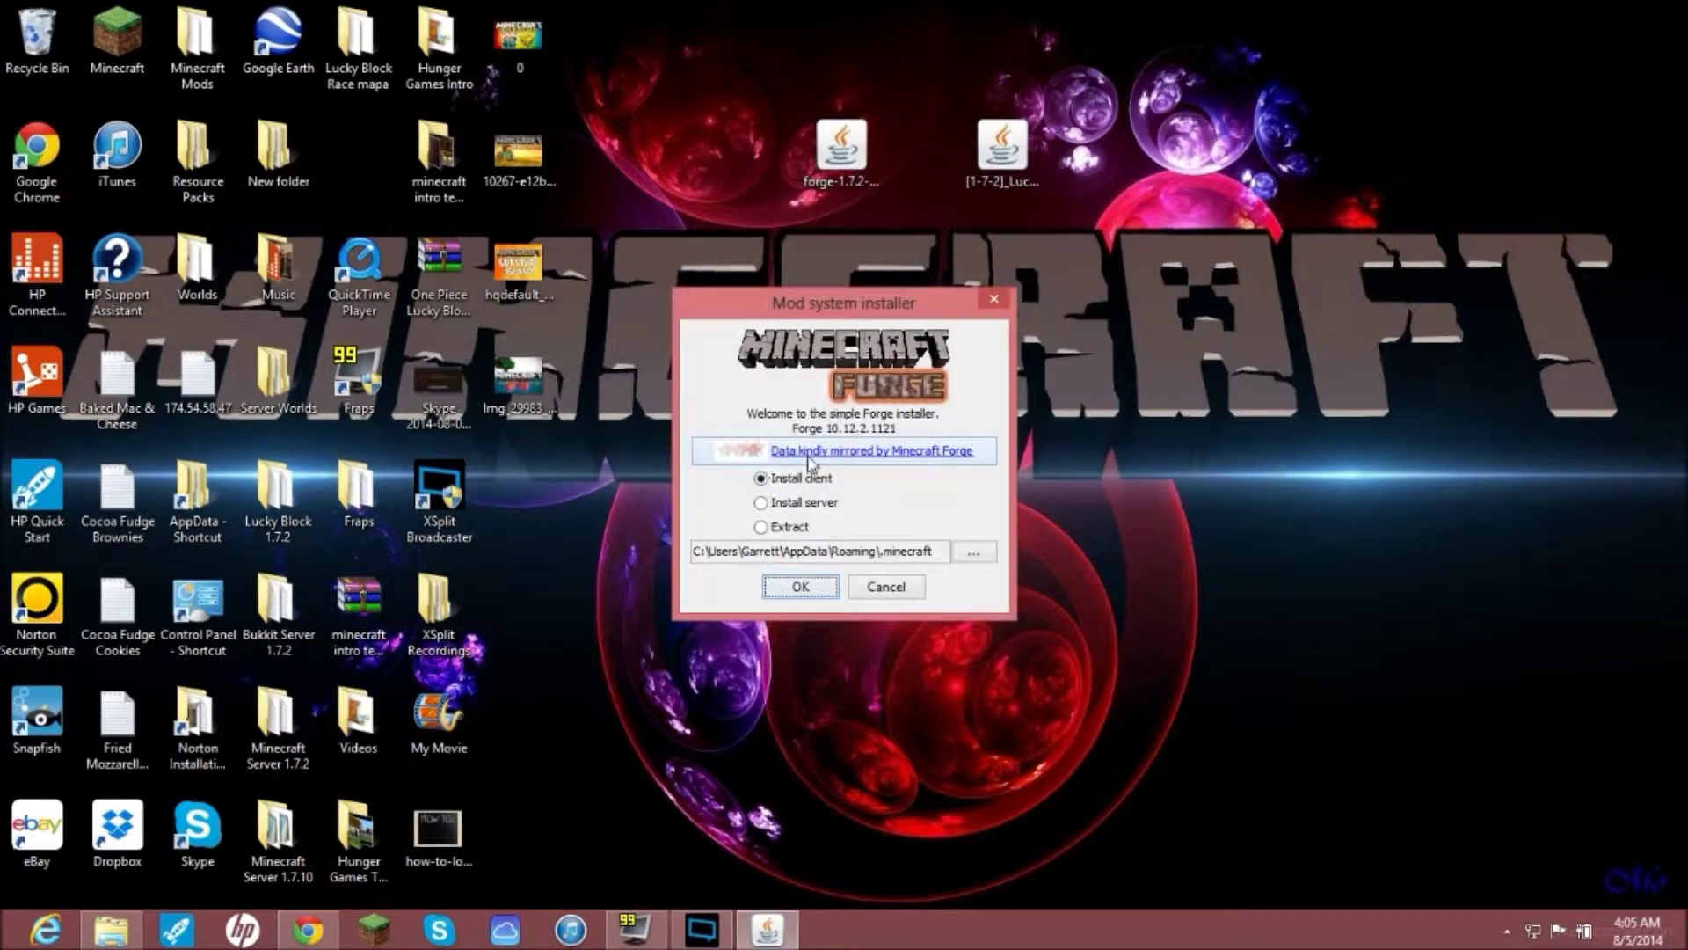
pyautogui.moveTo(814, 305); pyautogui.dragTo(804, 271)
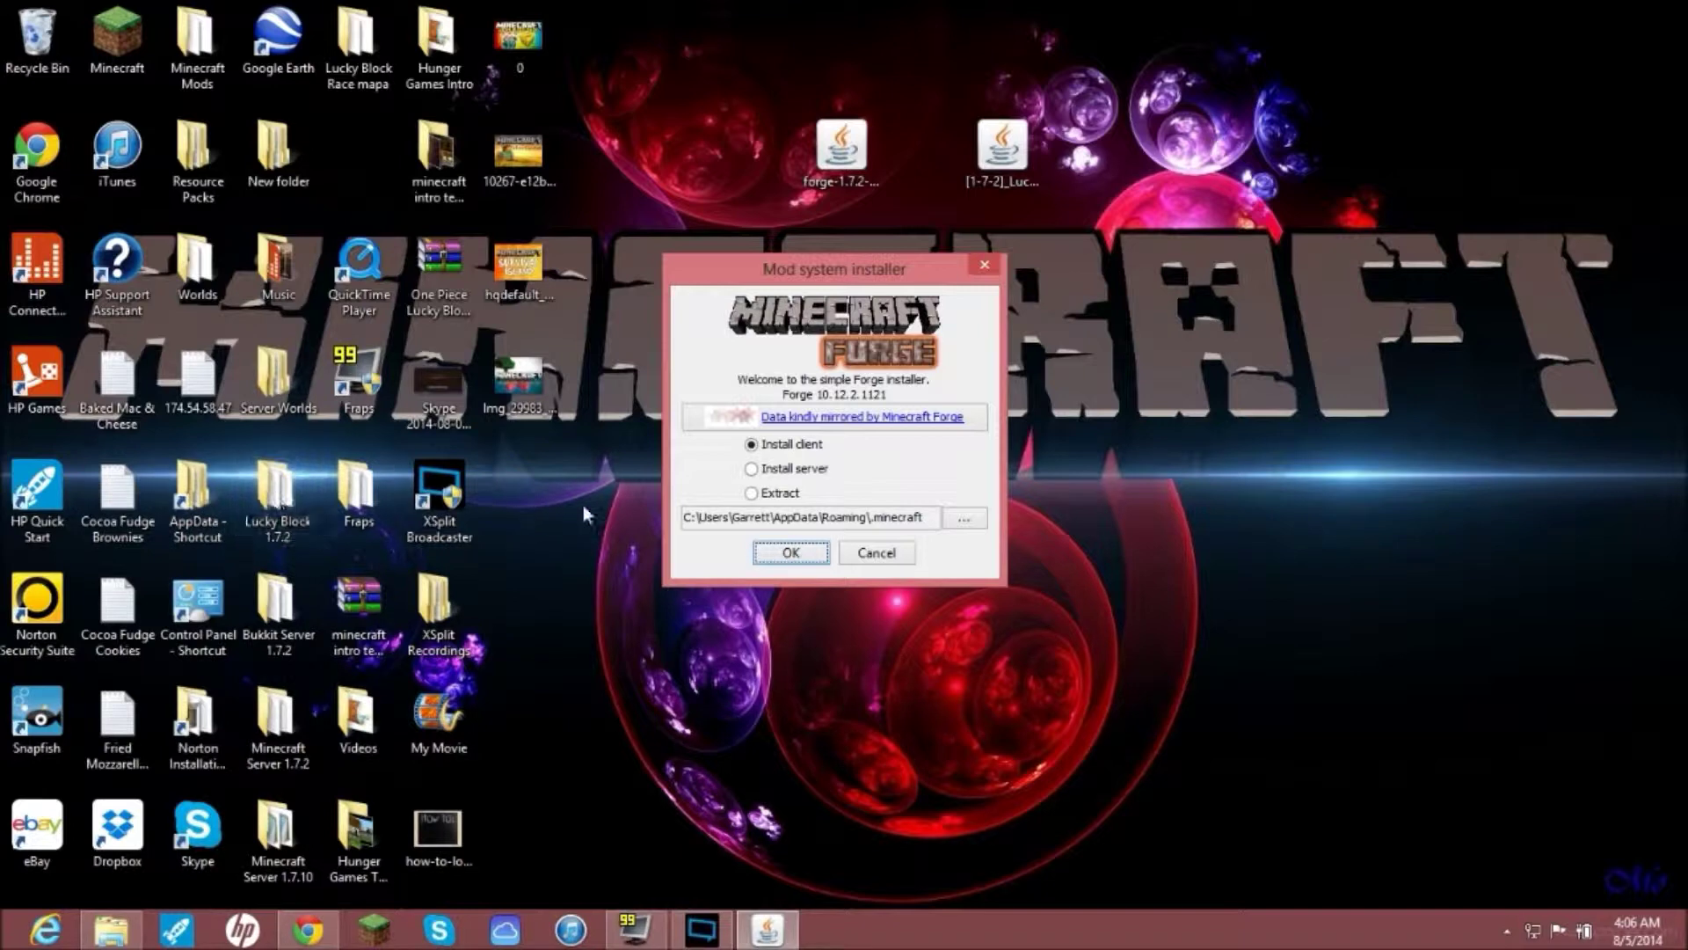
pyautogui.click(804, 551)
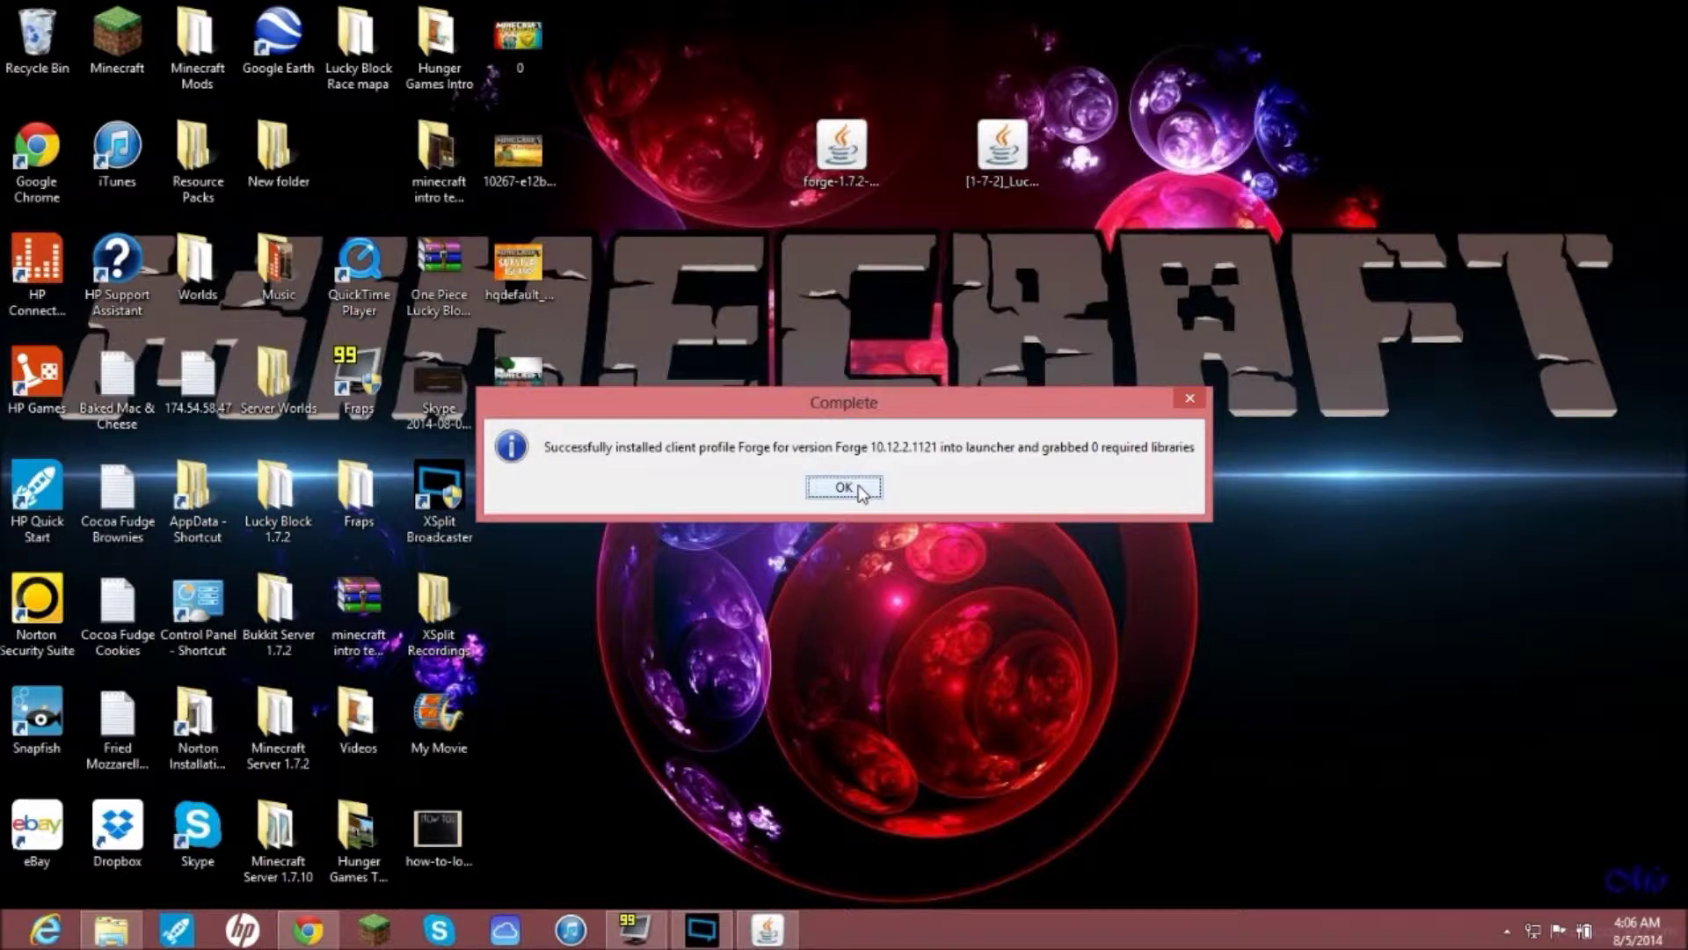
pyautogui.click(844, 487)
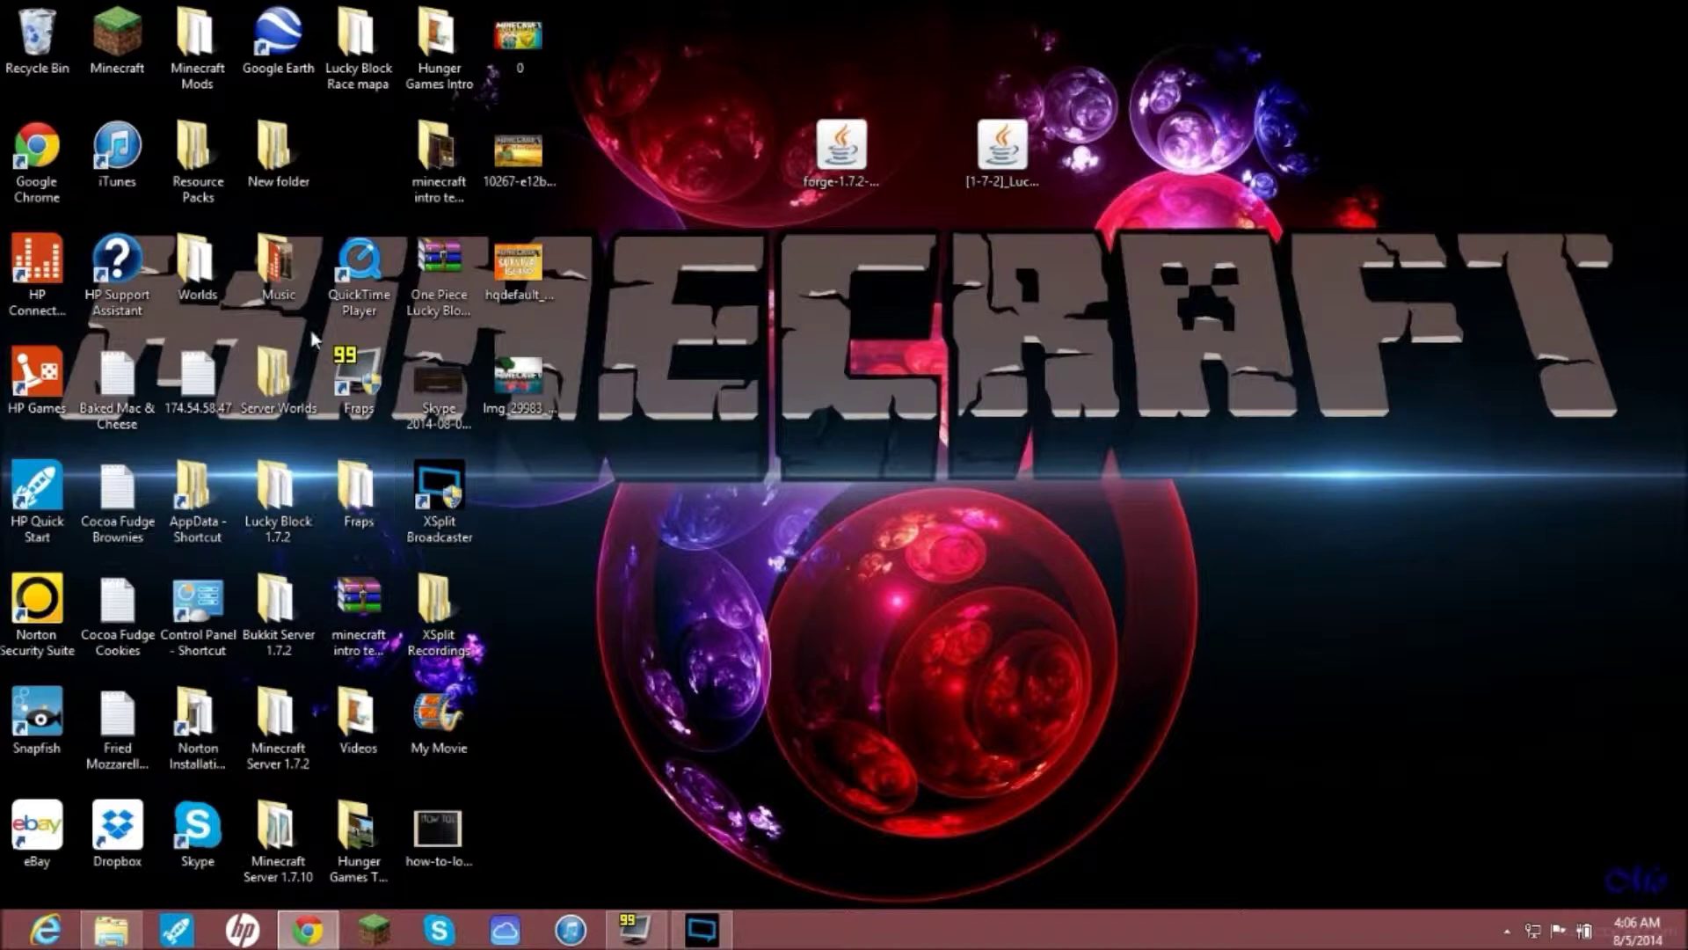
# Step: Open the .minecraft folder inside AppData's Roaming folder, keeping the desktop mod files uncovered, and look through its contents
pyautogui.doubleClick(198, 488)
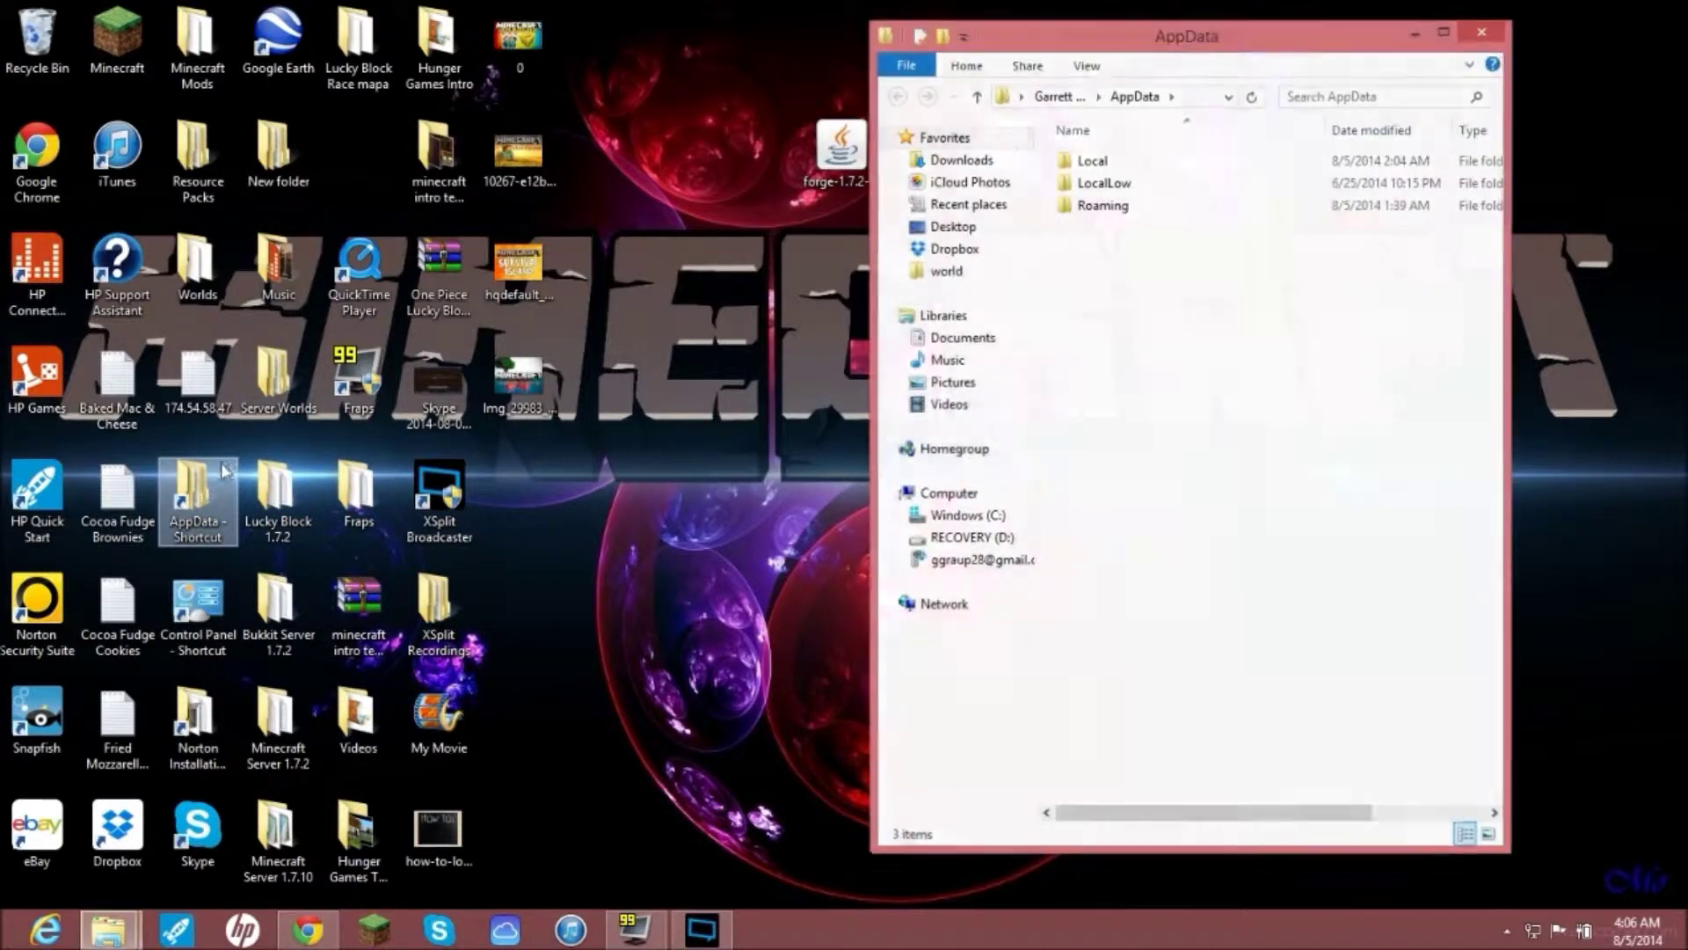
pyautogui.moveTo(1199, 44); pyautogui.dragTo(404, 45)
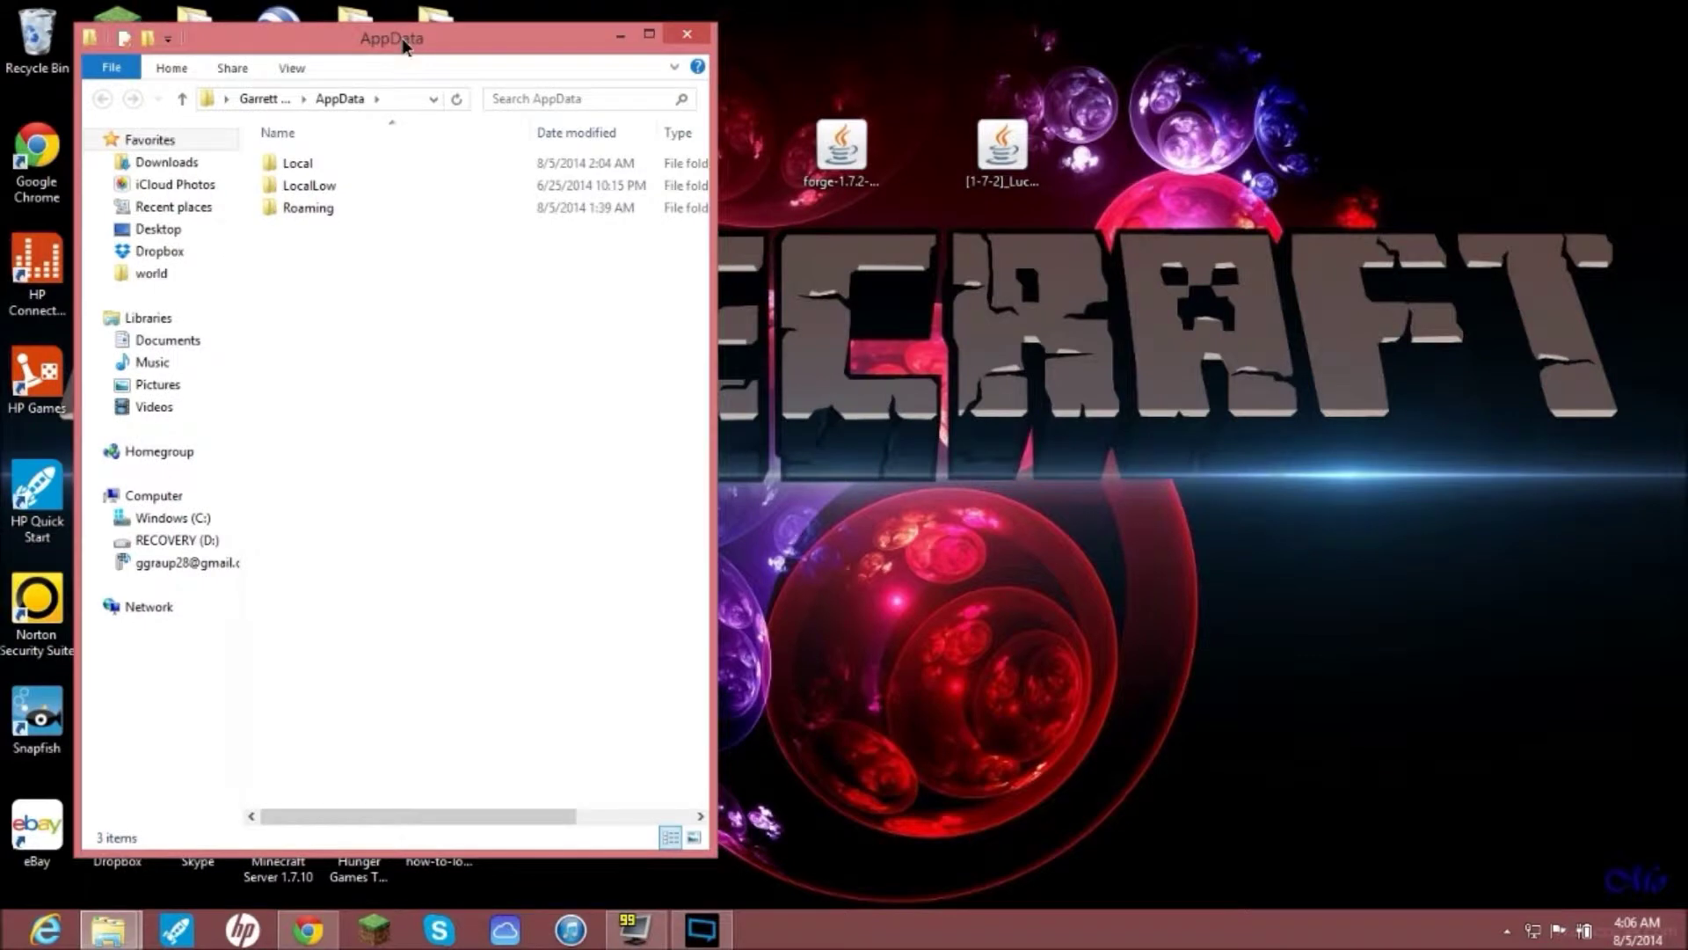
pyautogui.doubleClick(353, 216)
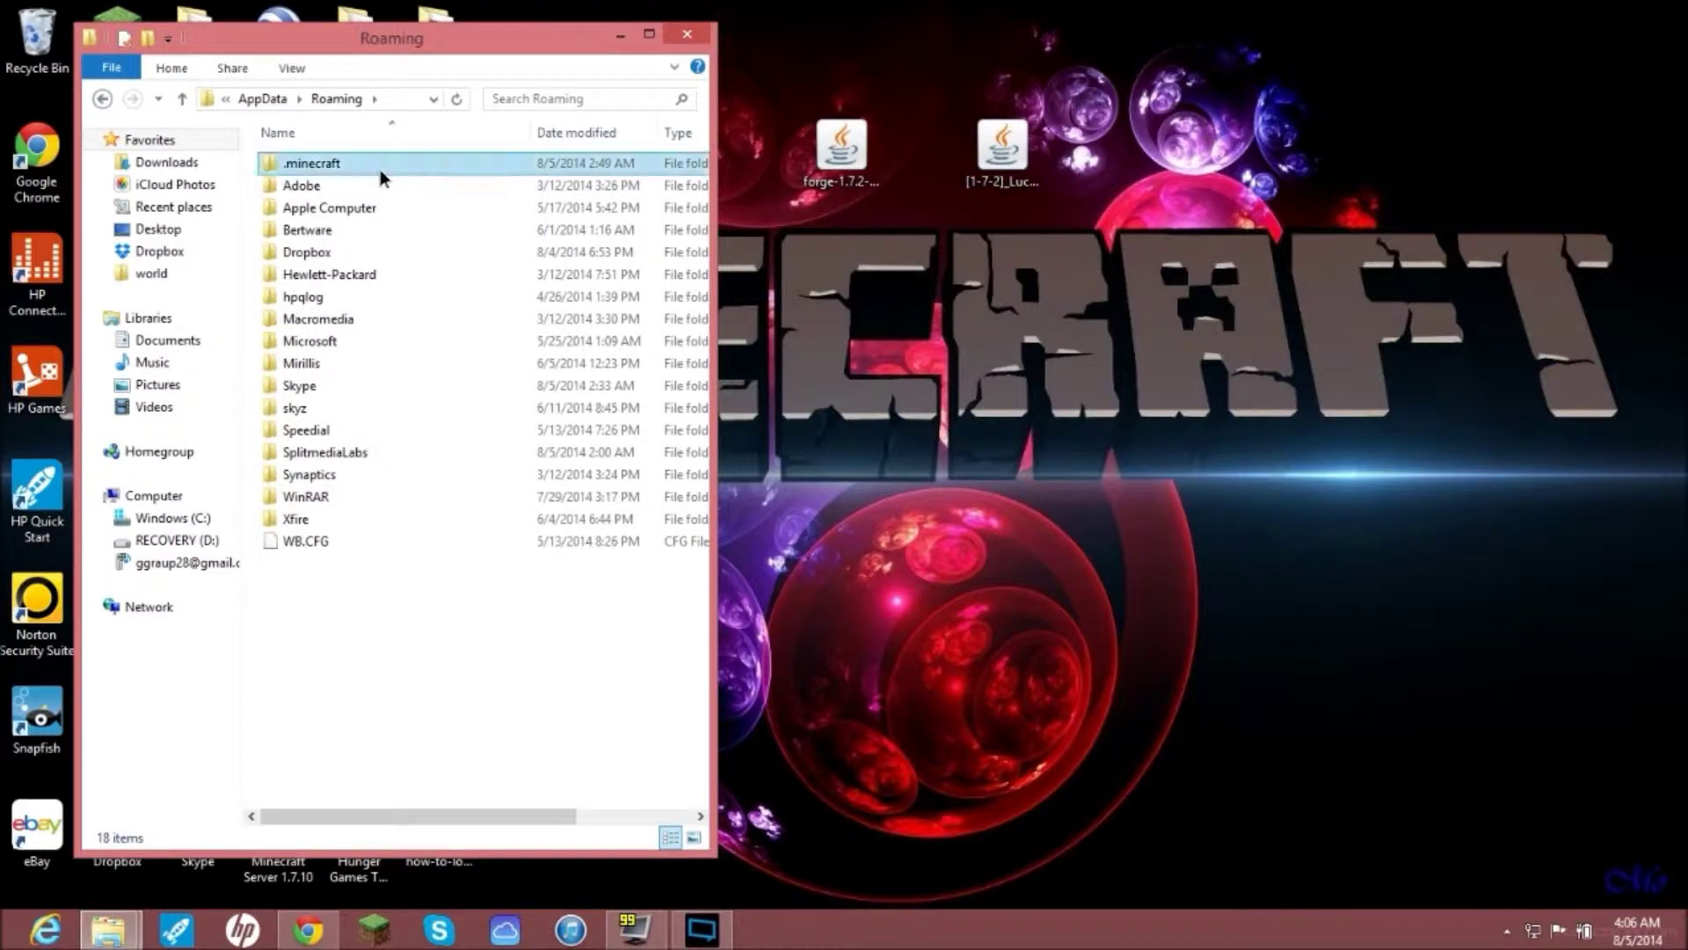
pyautogui.doubleClick(382, 170)
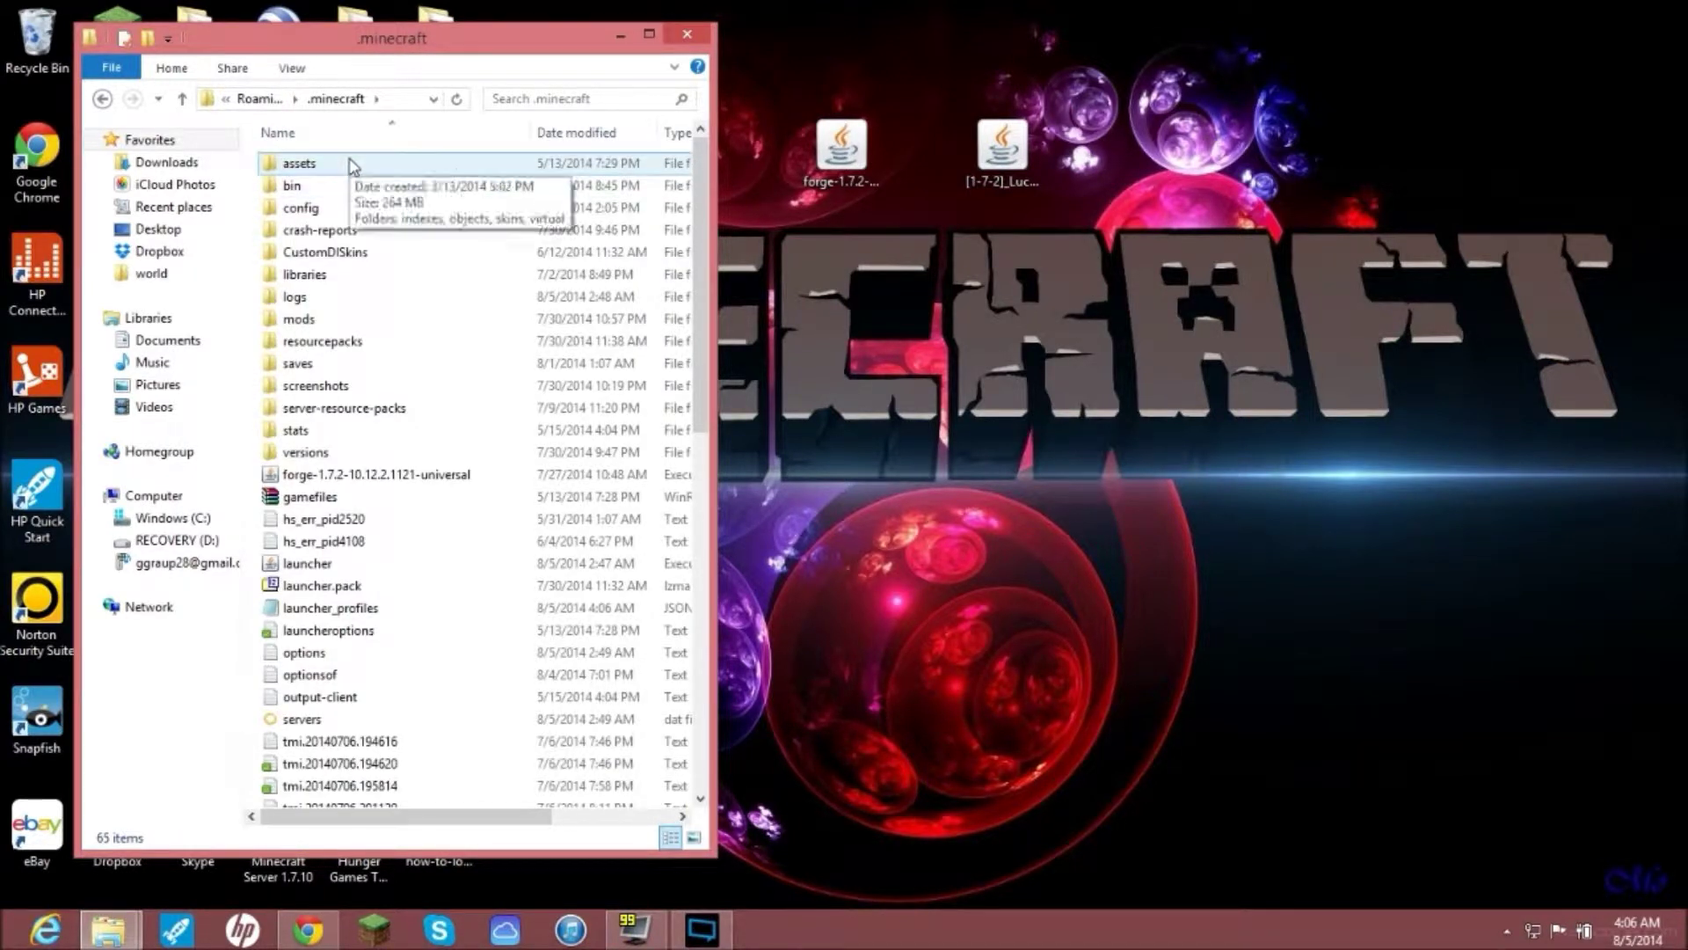
pyautogui.scroll(-8, 456, 684)
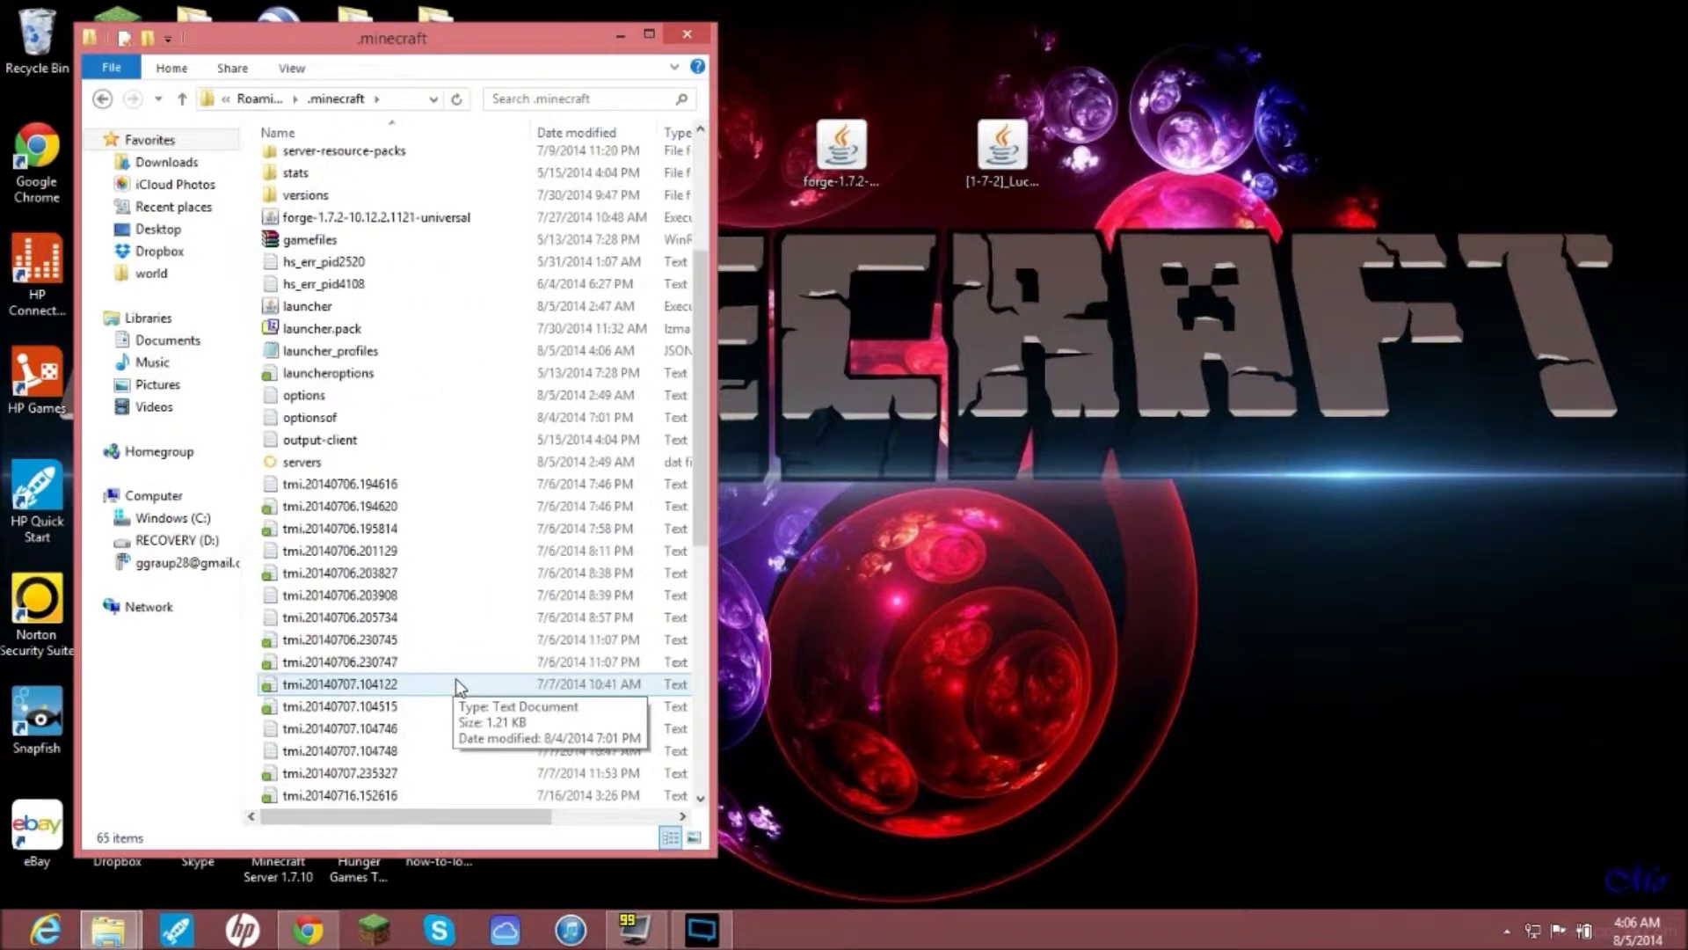
pyautogui.scroll(4, 455, 684)
pyautogui.scroll(5, 456, 681)
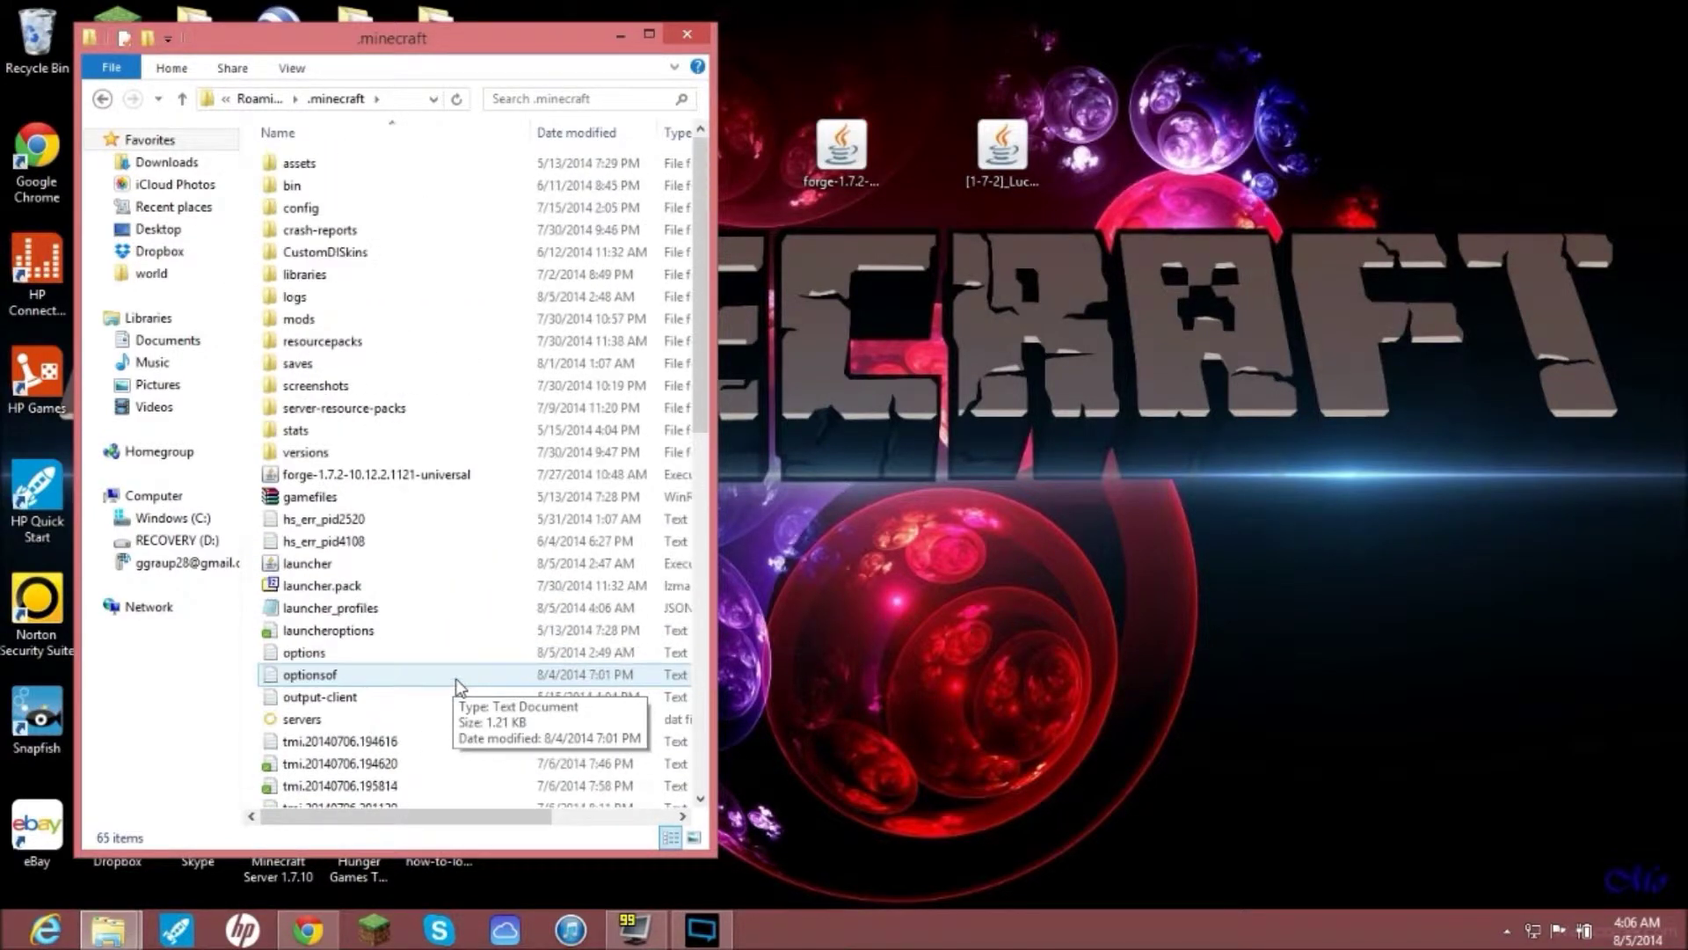
pyautogui.scroll(-9, 455, 681)
pyautogui.scroll(-3, 455, 684)
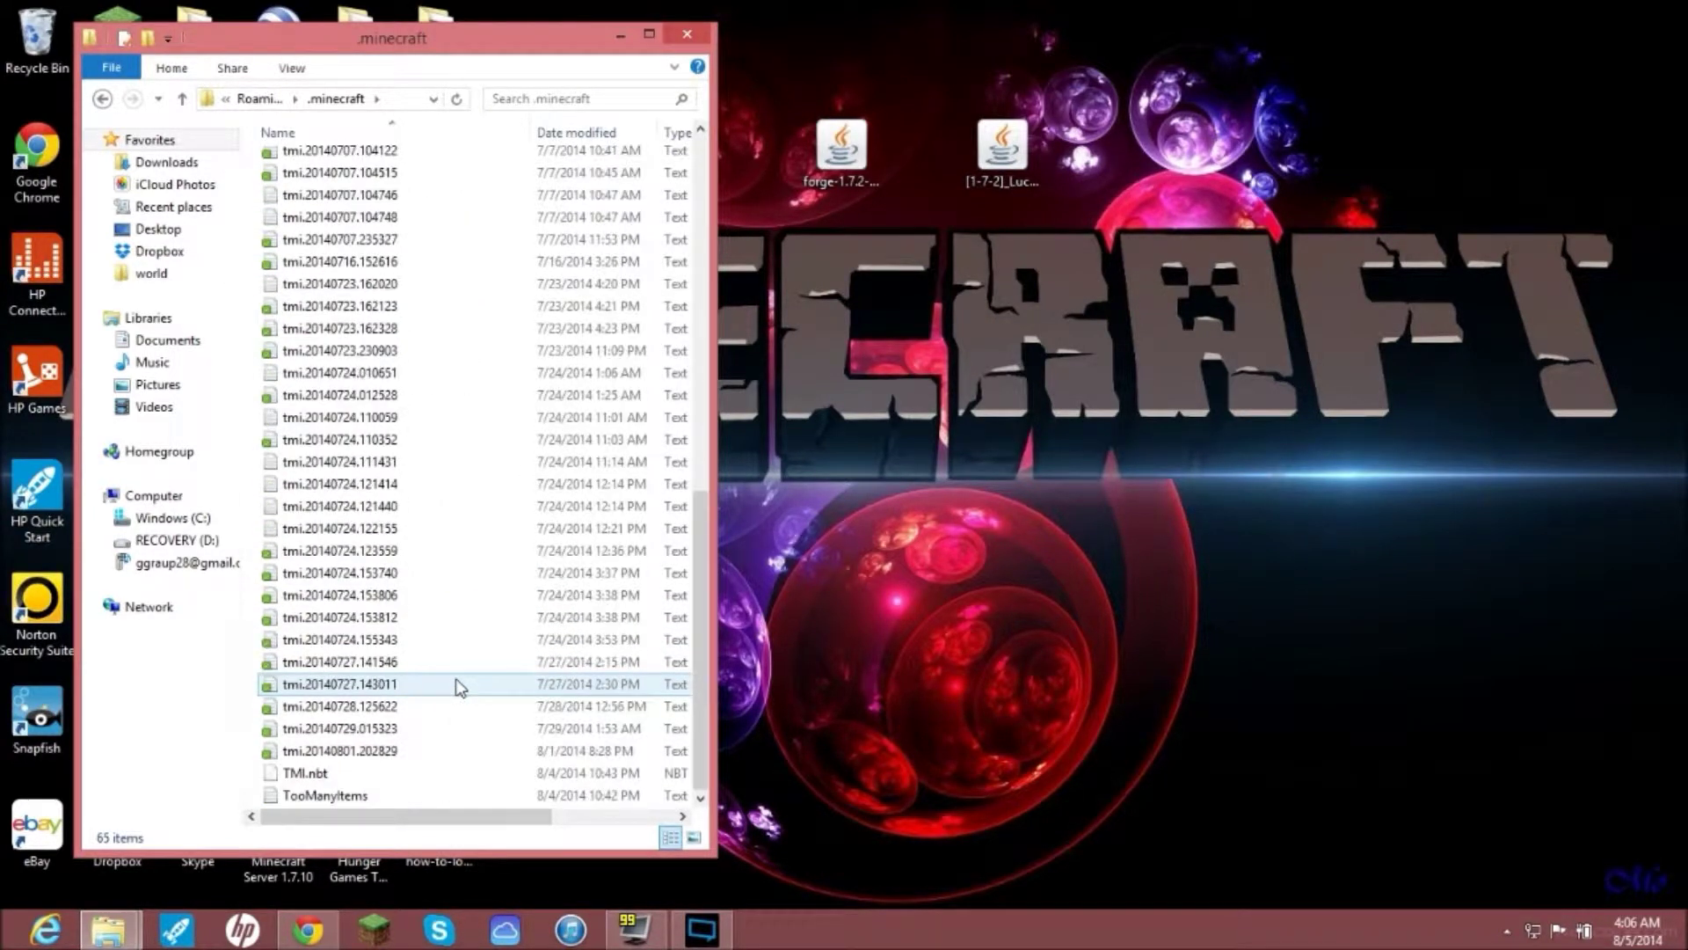
# Step: Look at the contents of the mods folder inside .minecraft and return to the .minecraft folder
pyautogui.scroll(11, 516, 579)
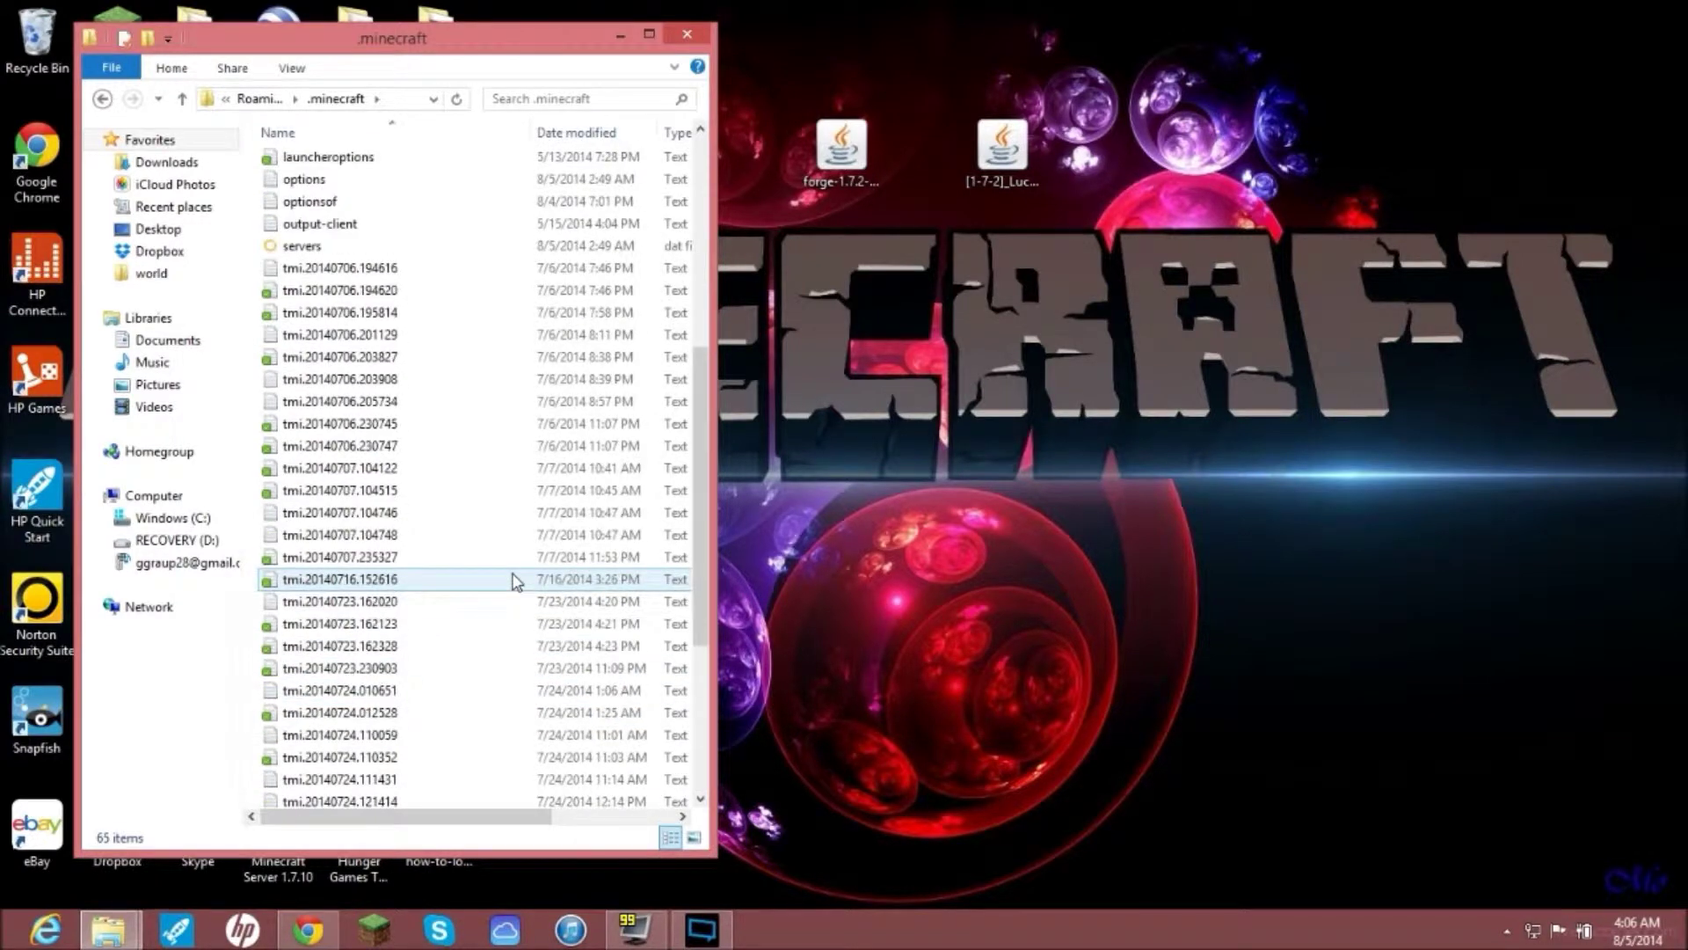
pyautogui.scroll(1, 515, 581)
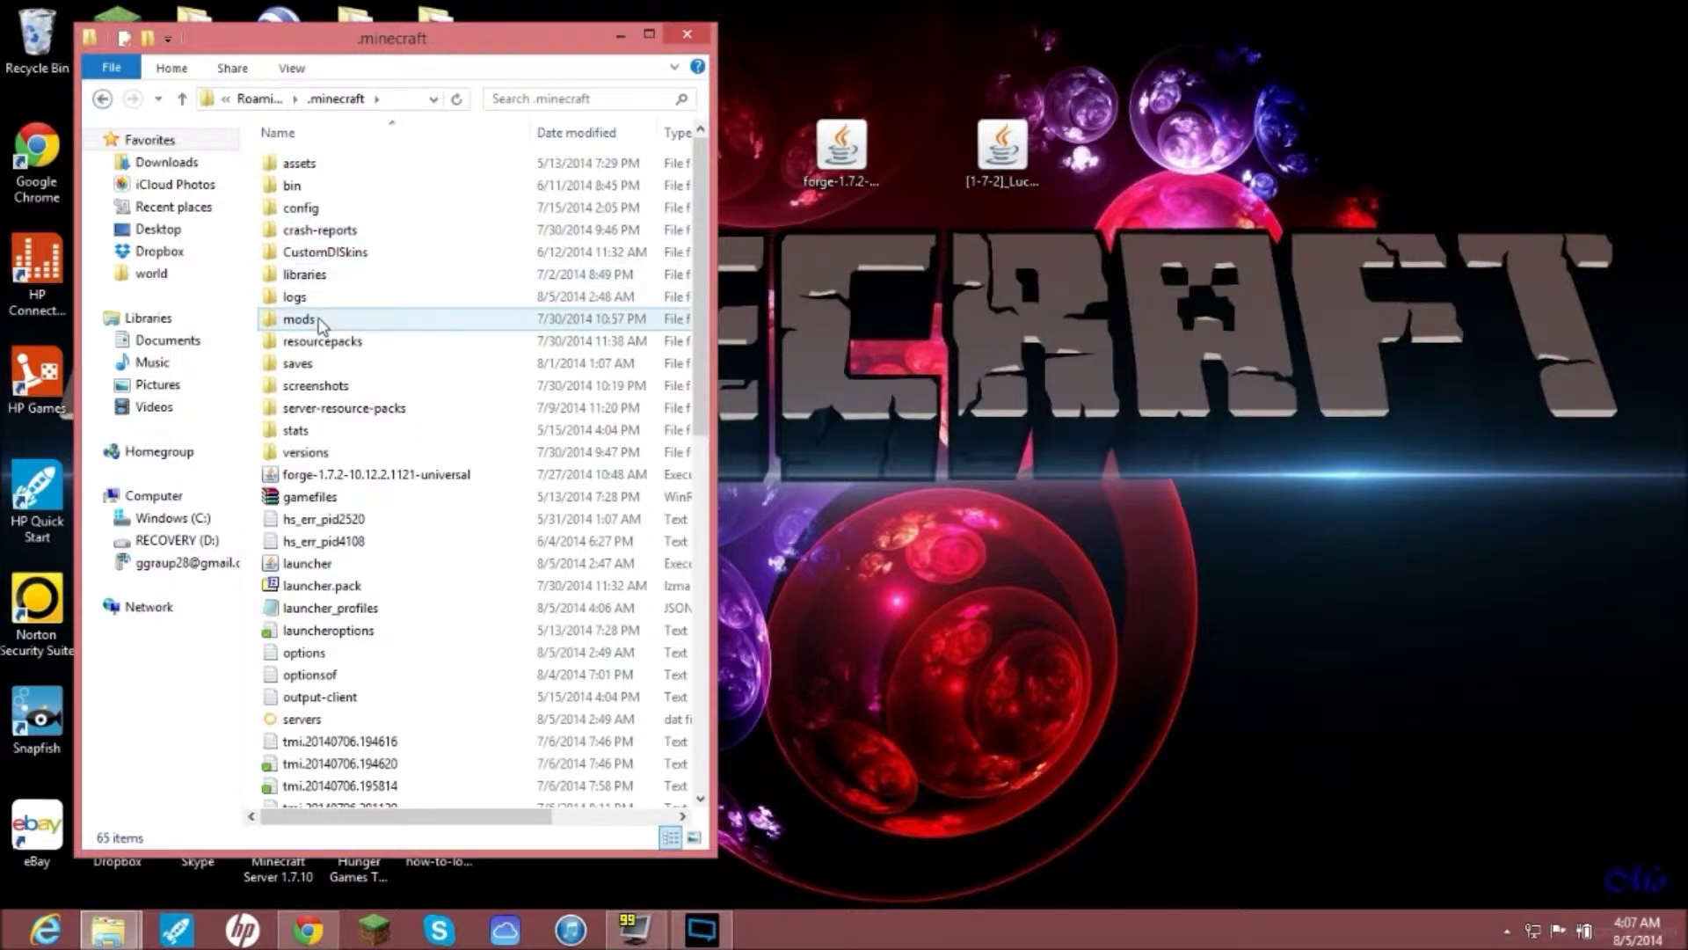
pyautogui.doubleClick(418, 321)
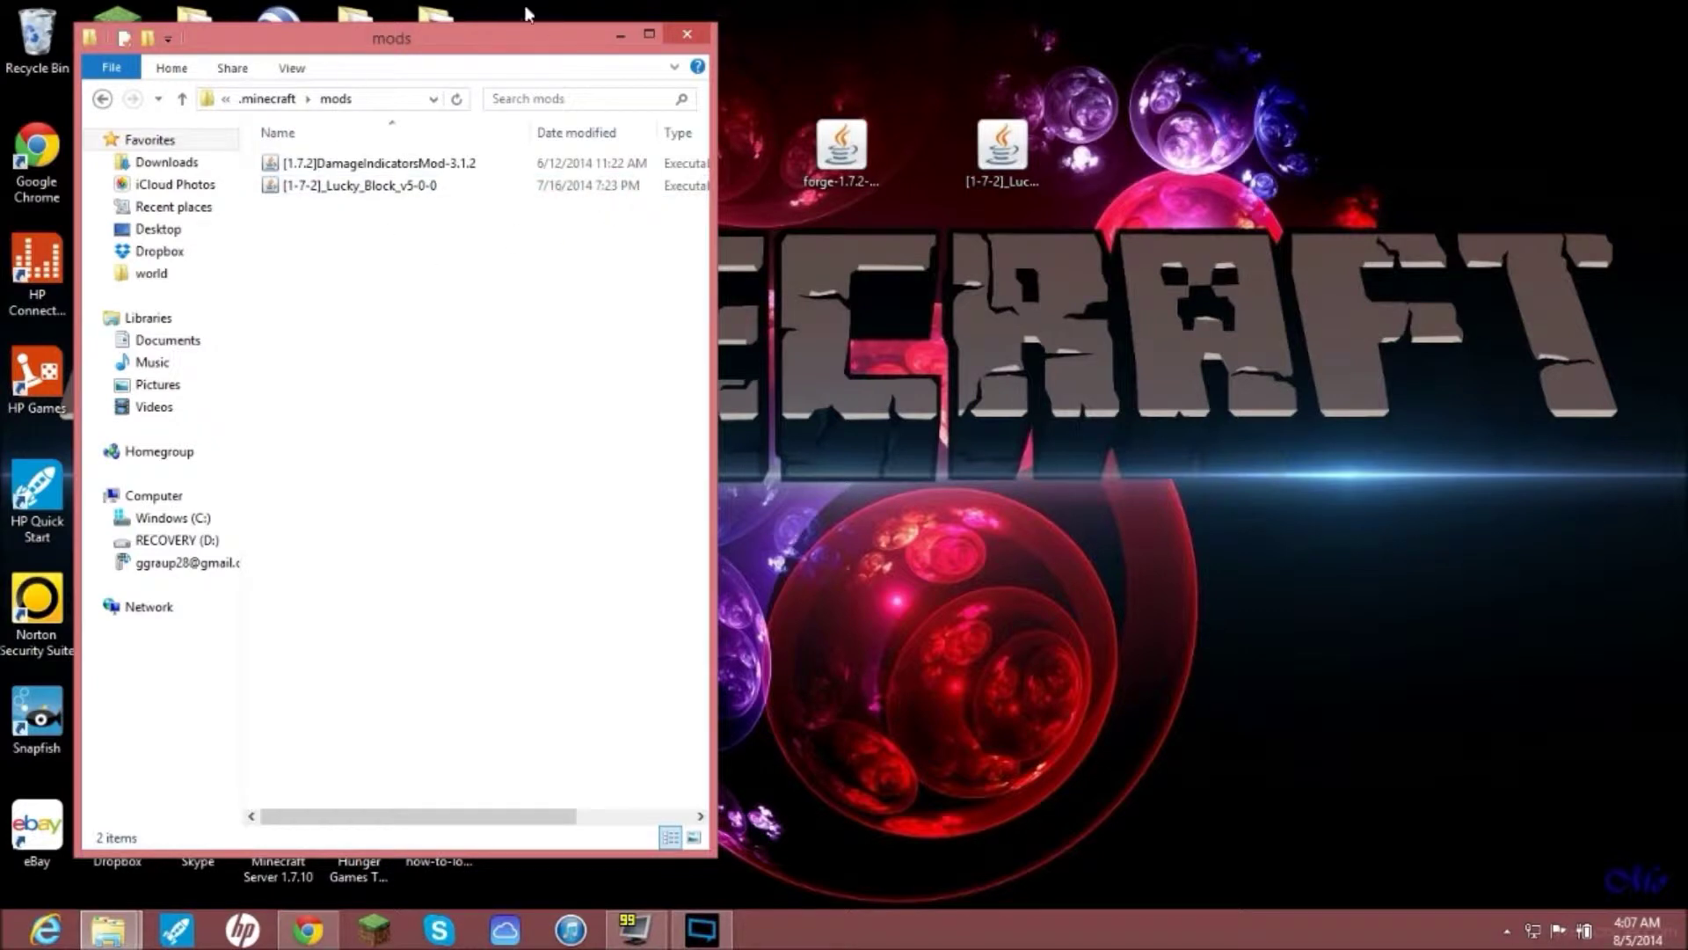
pyautogui.click(102, 99)
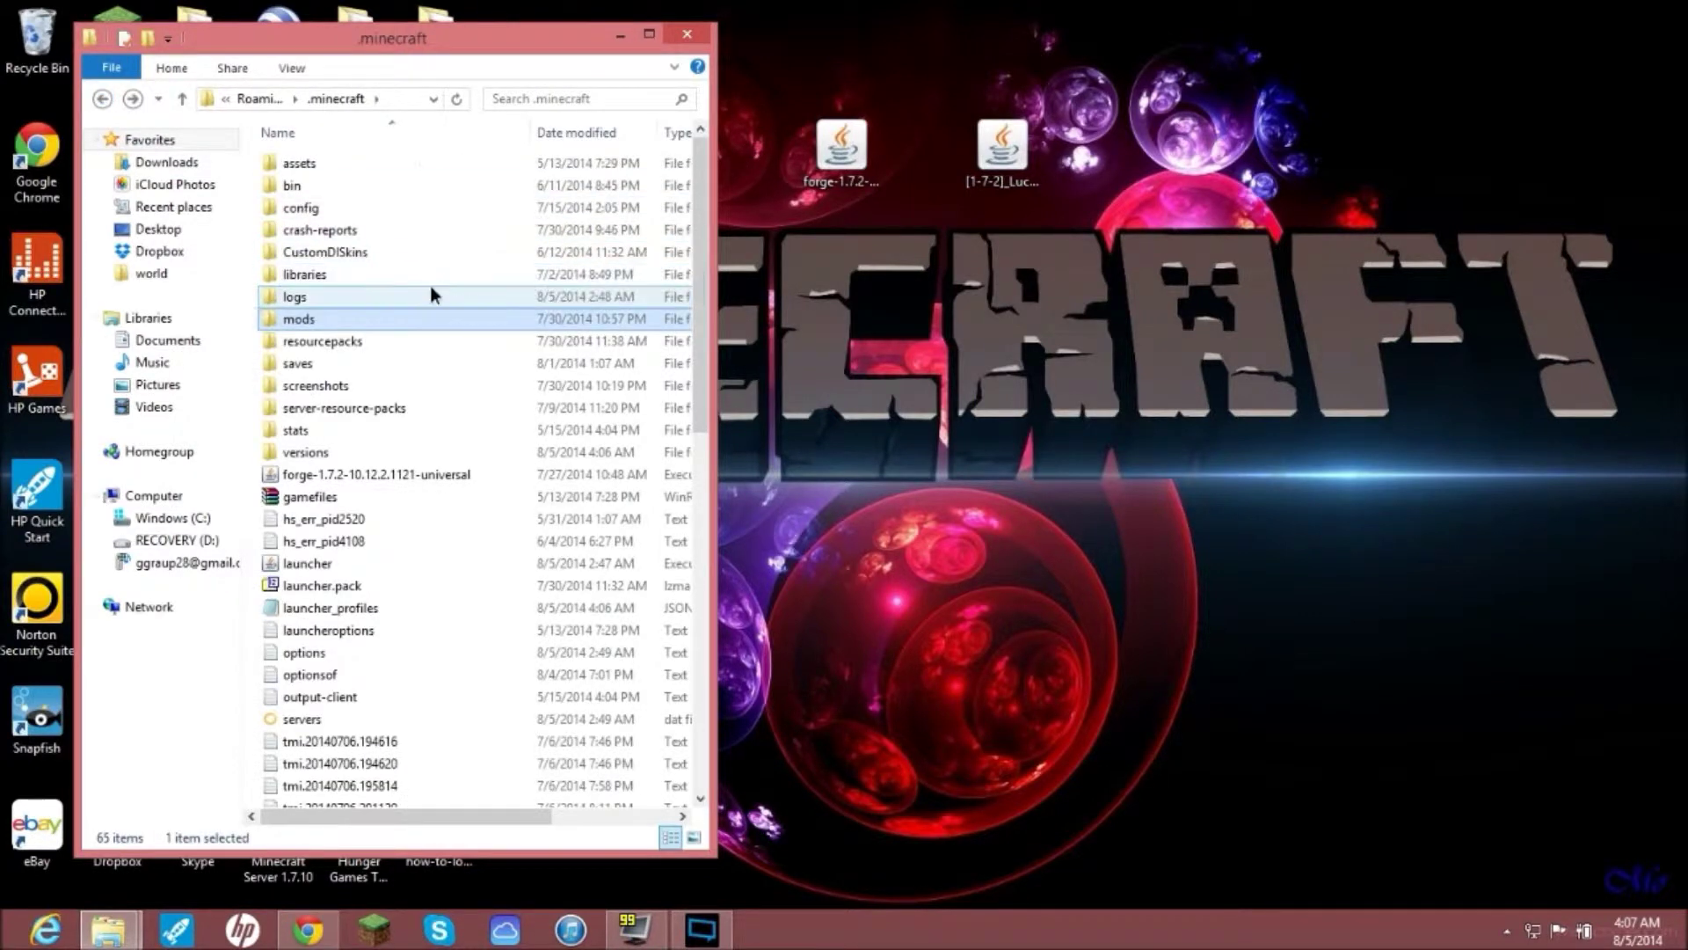
pyautogui.rightClick(431, 290)
pyautogui.moveTo(575, 525)
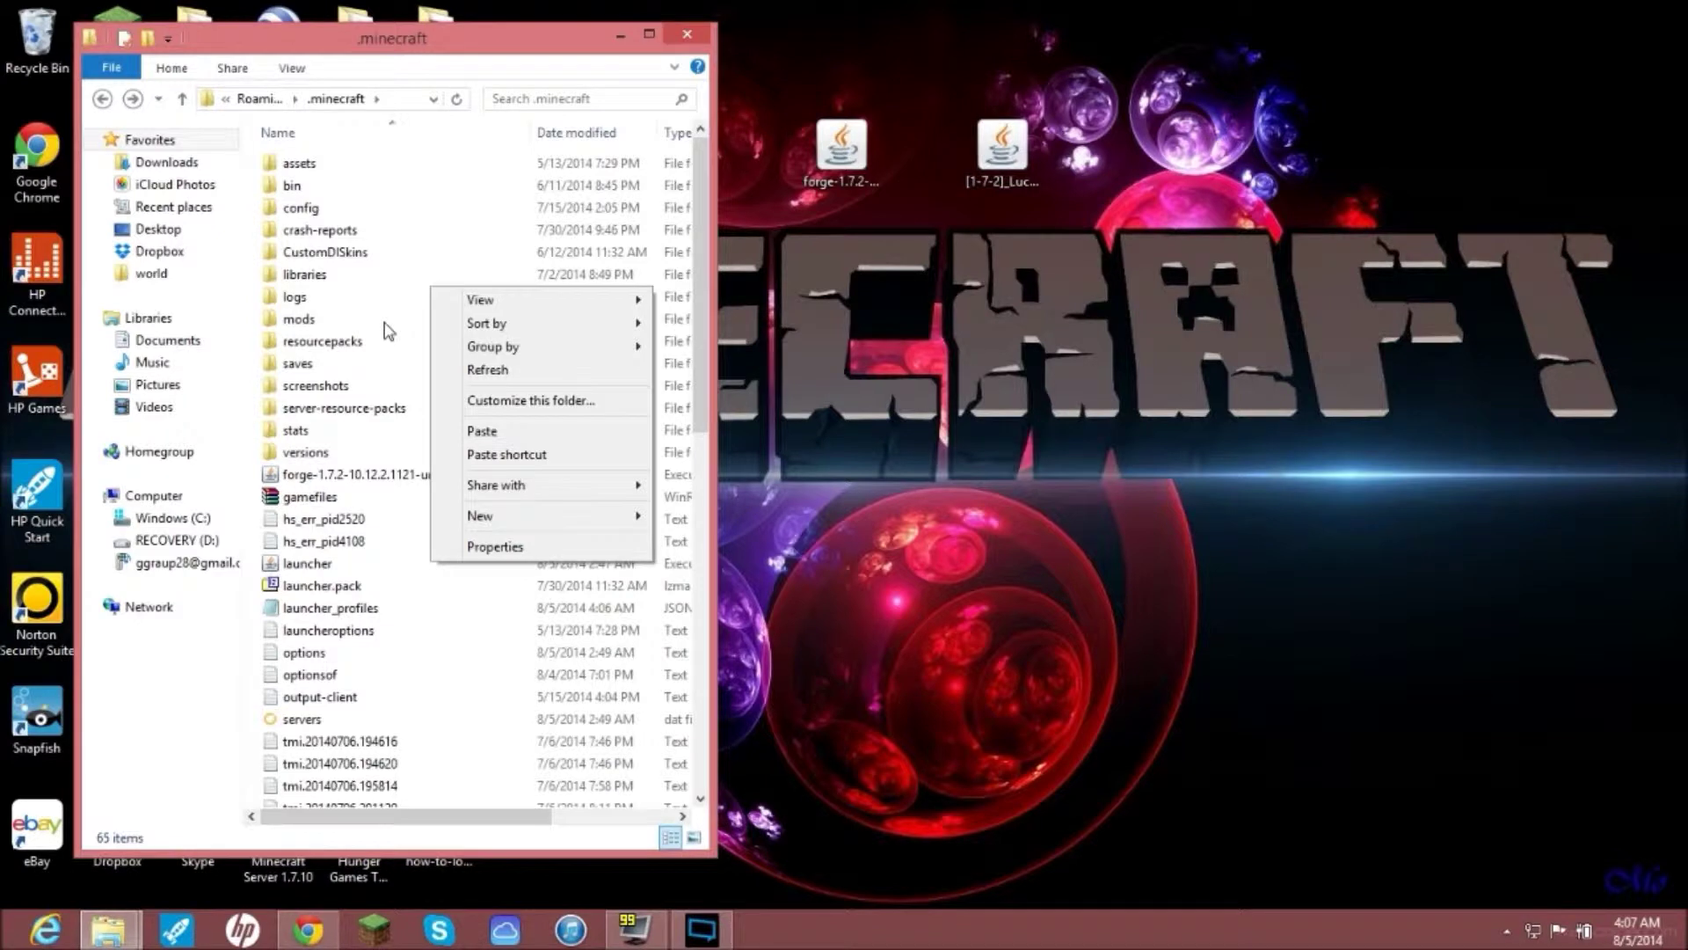
pyautogui.click(837, 336)
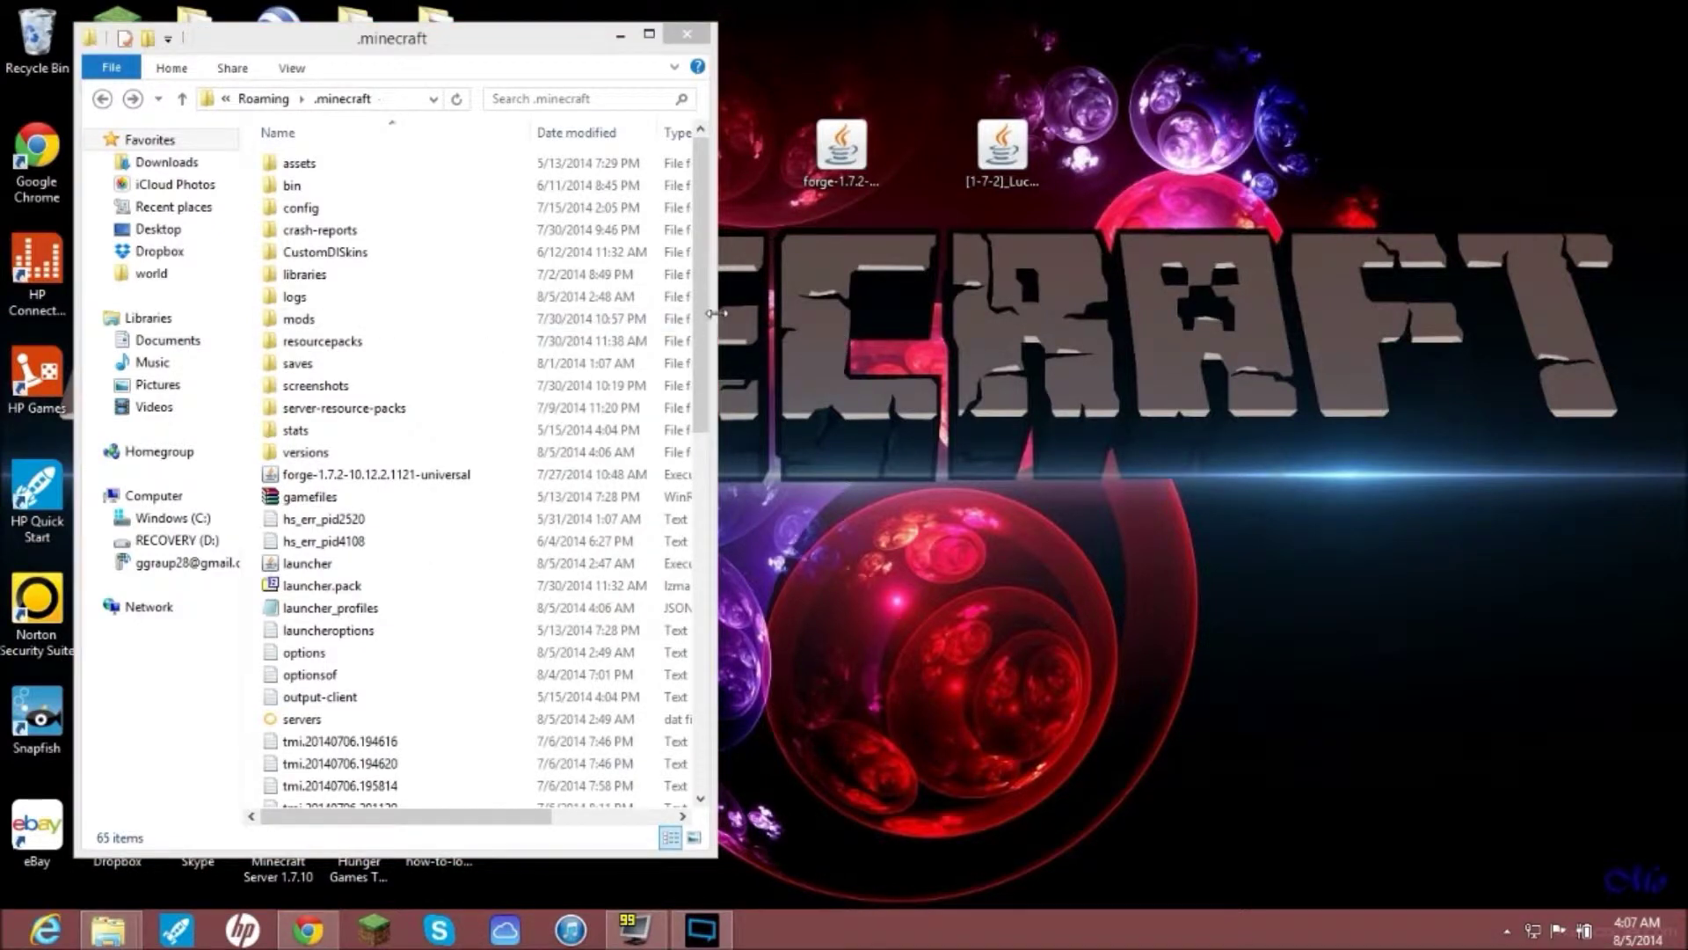
pyautogui.click(499, 46)
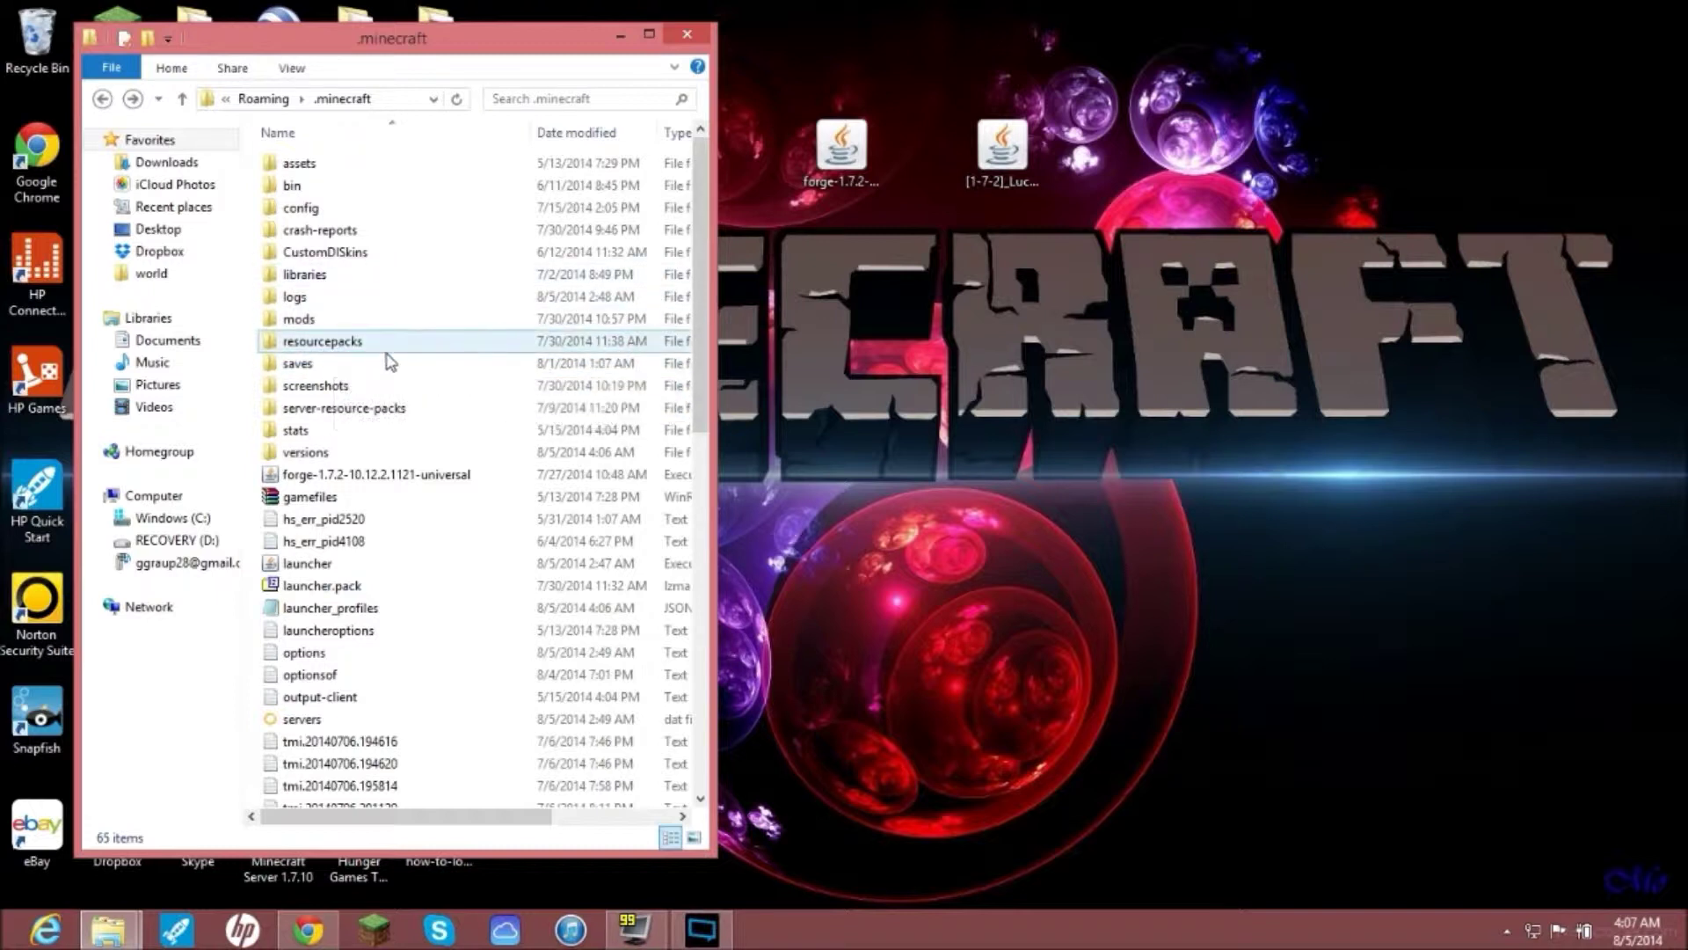
# Step: Try moving the desktop's [1-7-2]_Lucky_Block_v5-0-0 file into the mods folder, put it back on the desktop, and return to .minecraft
pyautogui.doubleClick(343, 322)
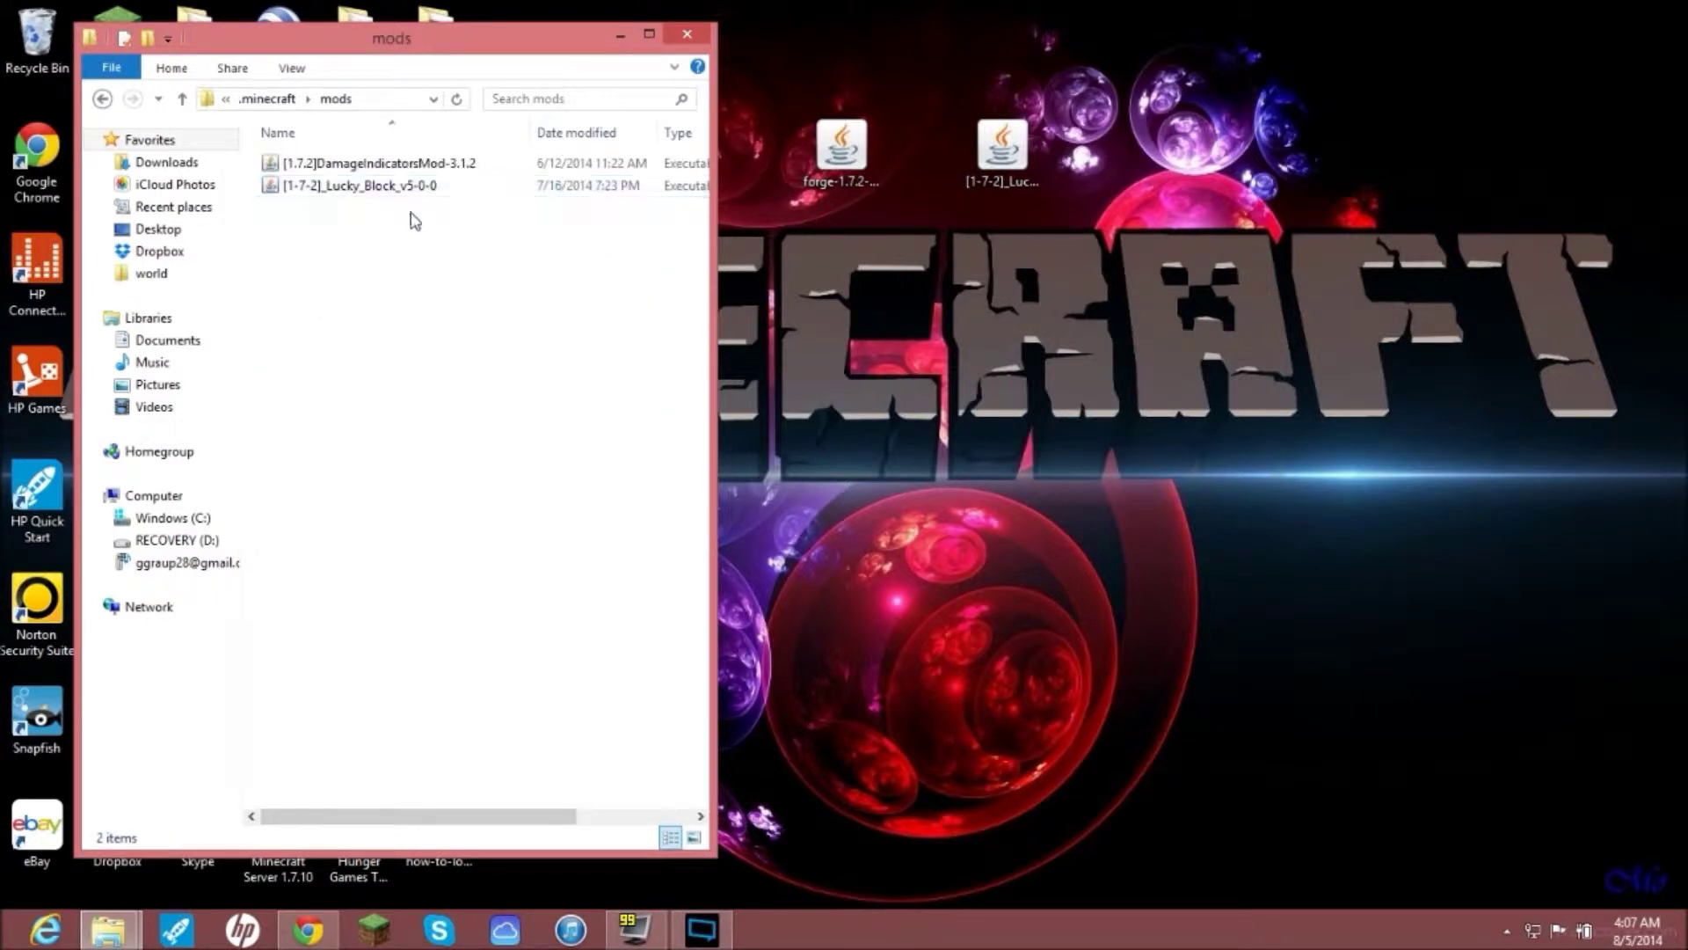
pyautogui.moveTo(390, 162); pyautogui.dragTo(495, 163)
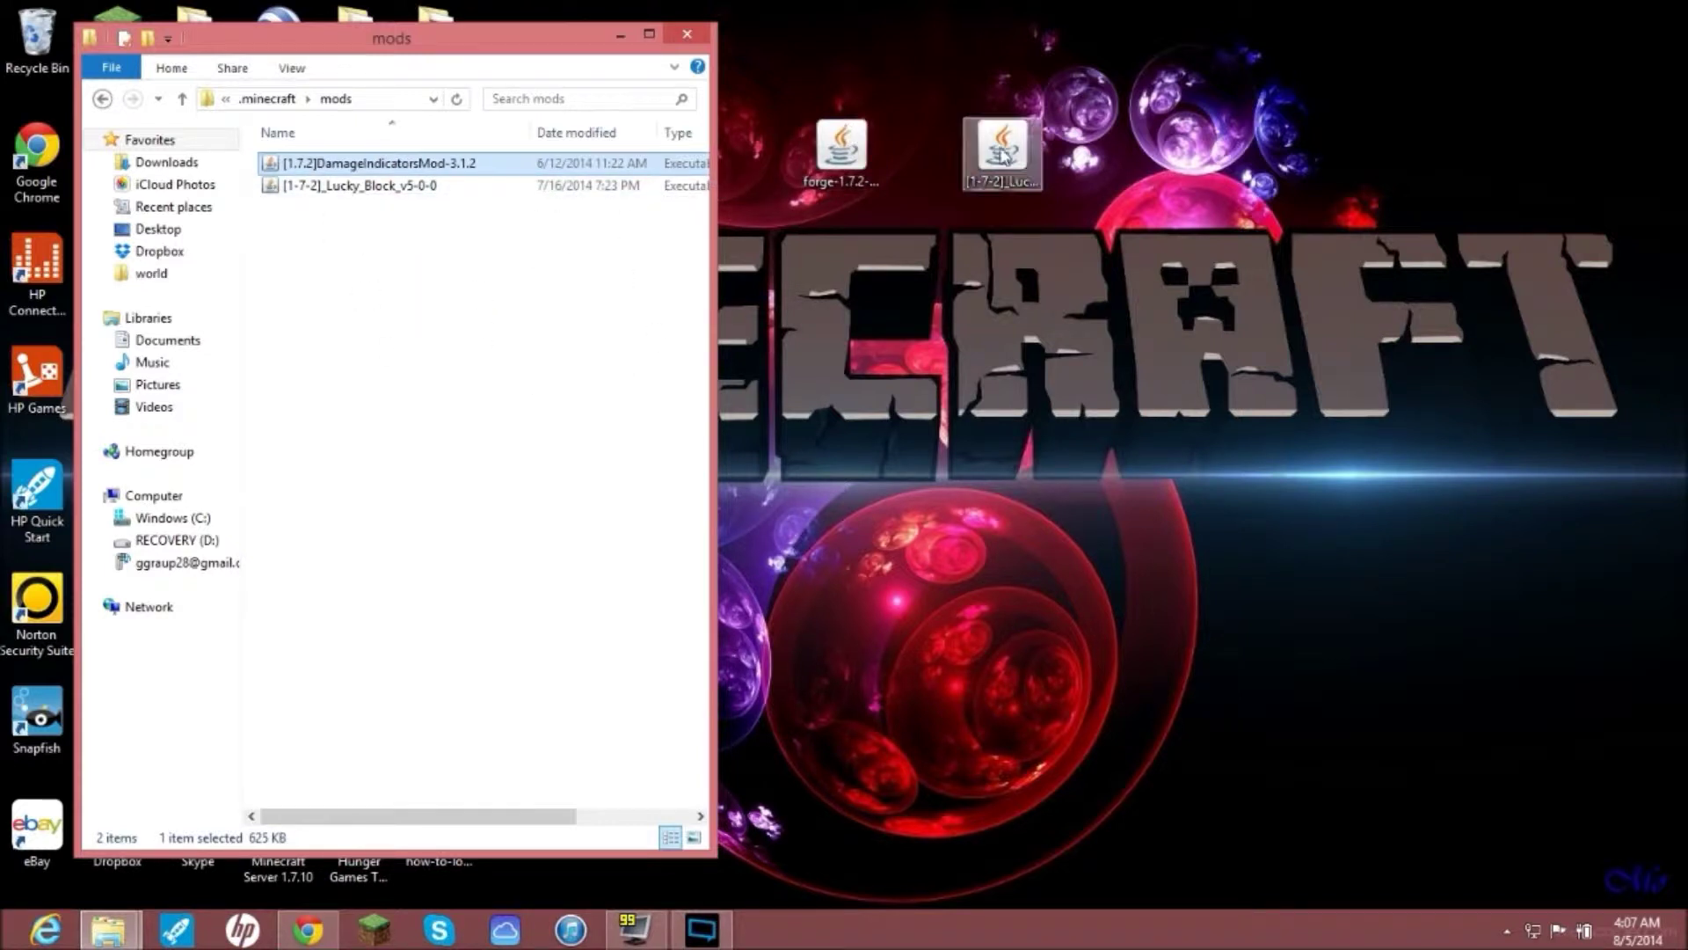
pyautogui.moveTo(1002, 153); pyautogui.dragTo(1157, 263)
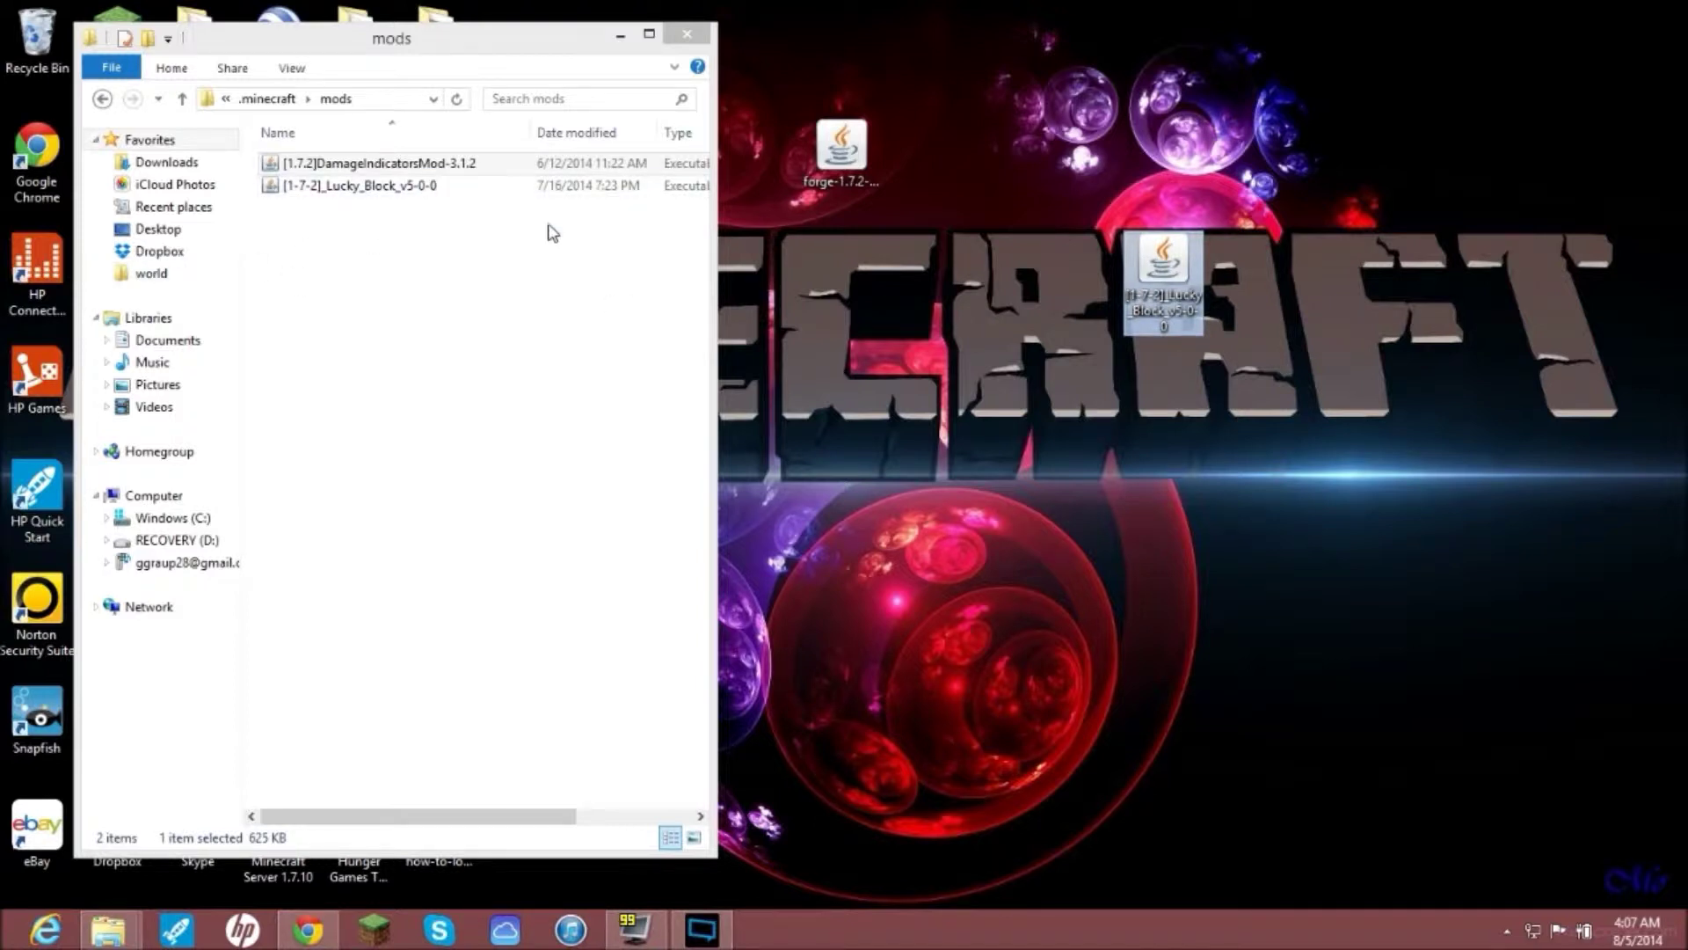
pyautogui.moveTo(1146, 273); pyautogui.dragTo(284, 262)
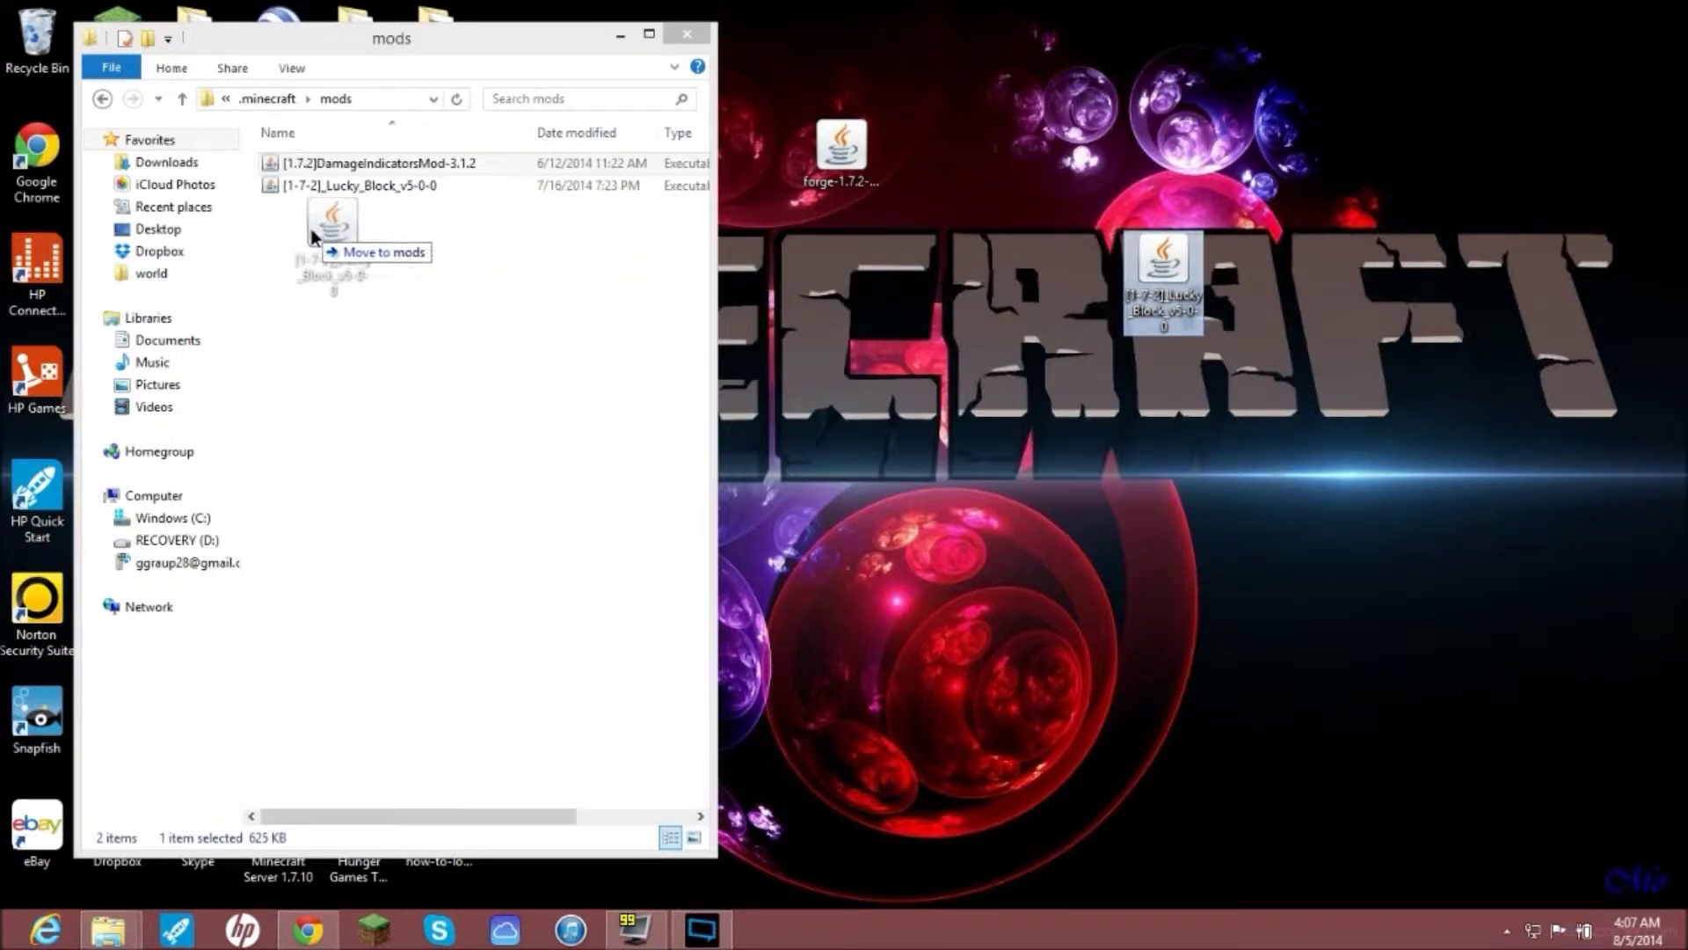
pyautogui.moveTo(313, 231); pyautogui.dragTo(1020, 132)
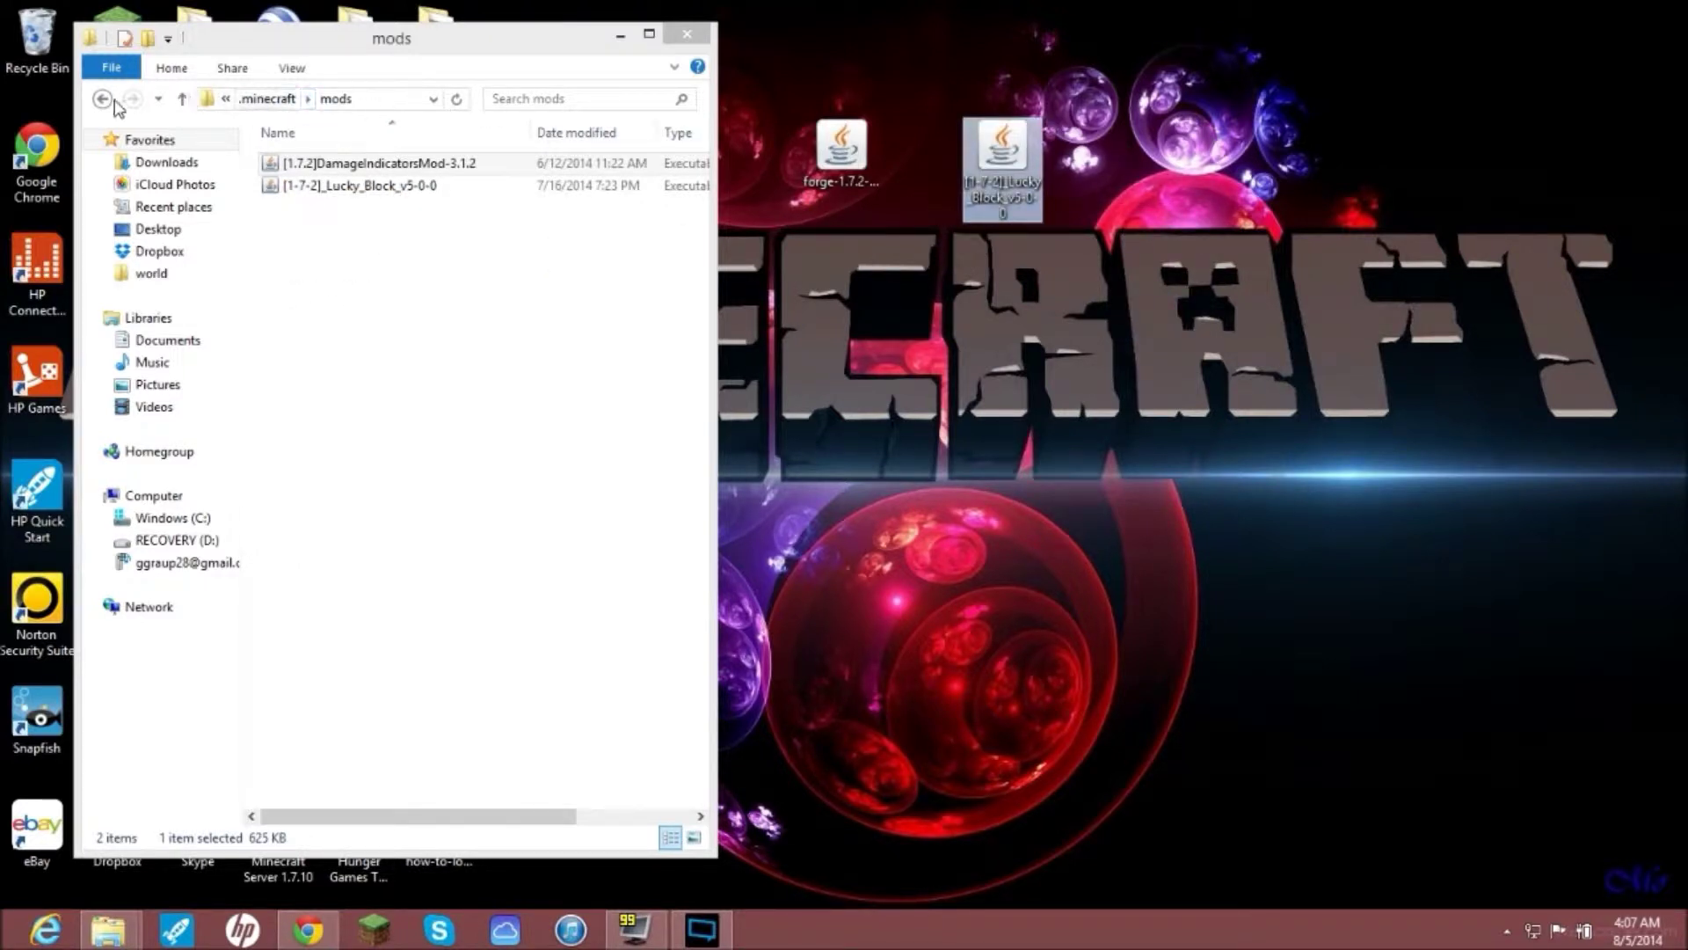
pyautogui.click(315, 173)
pyautogui.click(101, 99)
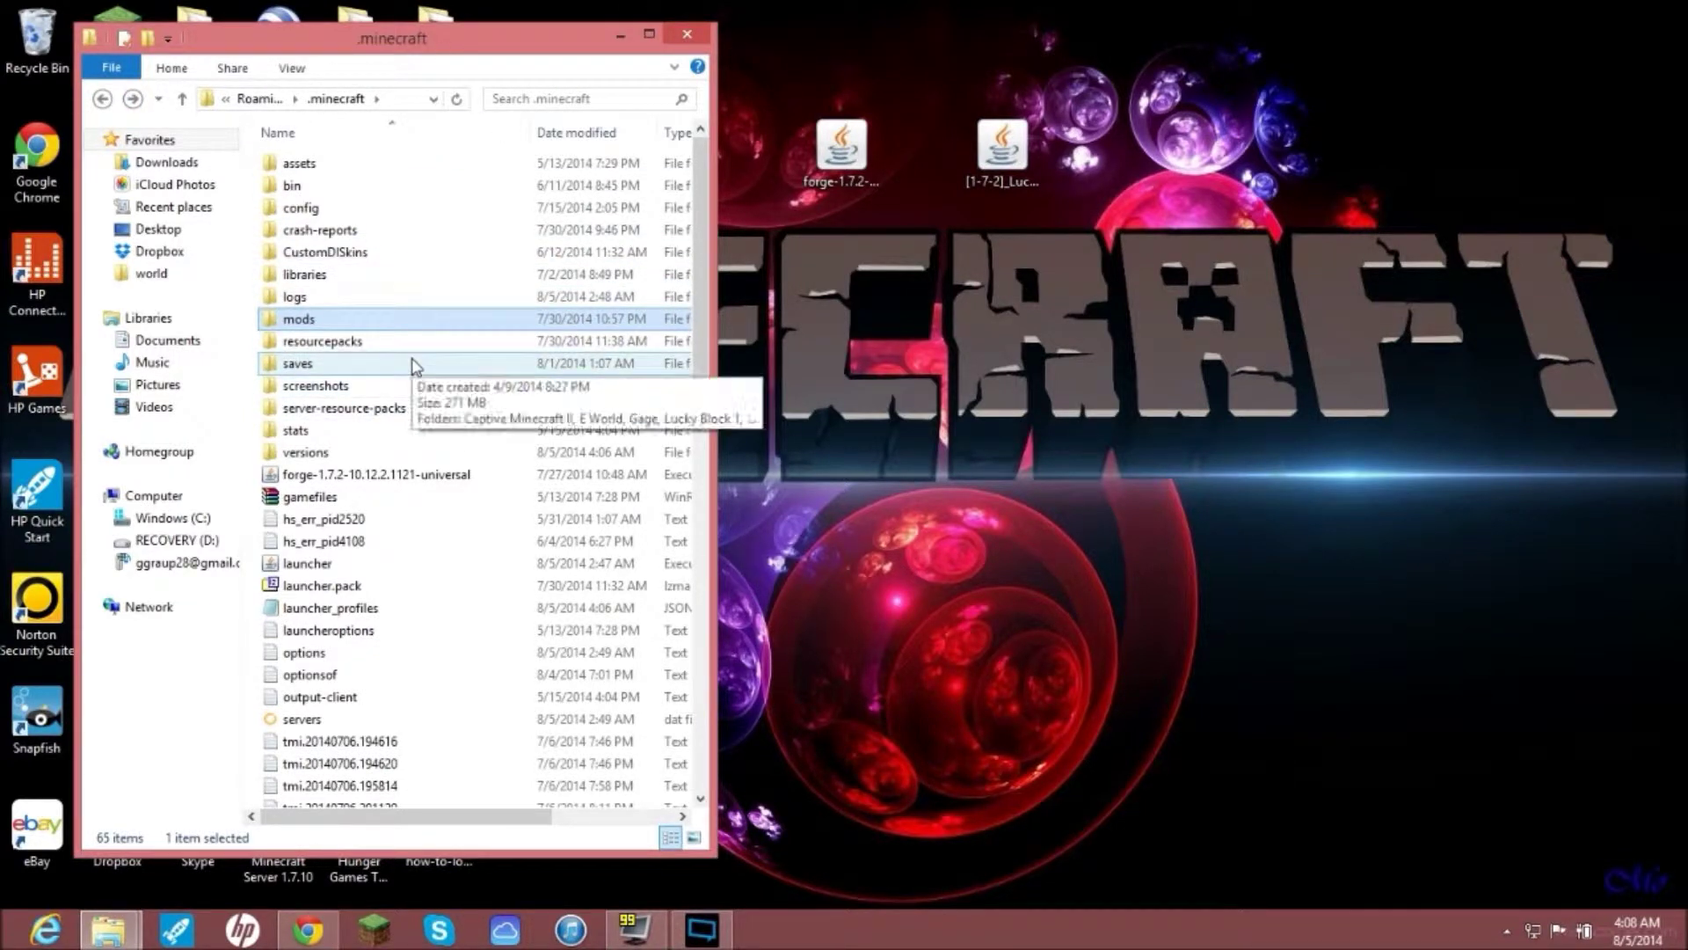
# Step: Check the versions folder inside .minecraft for the Forge 1.7.2 installation and close the folder window
pyautogui.doubleClick(347, 453)
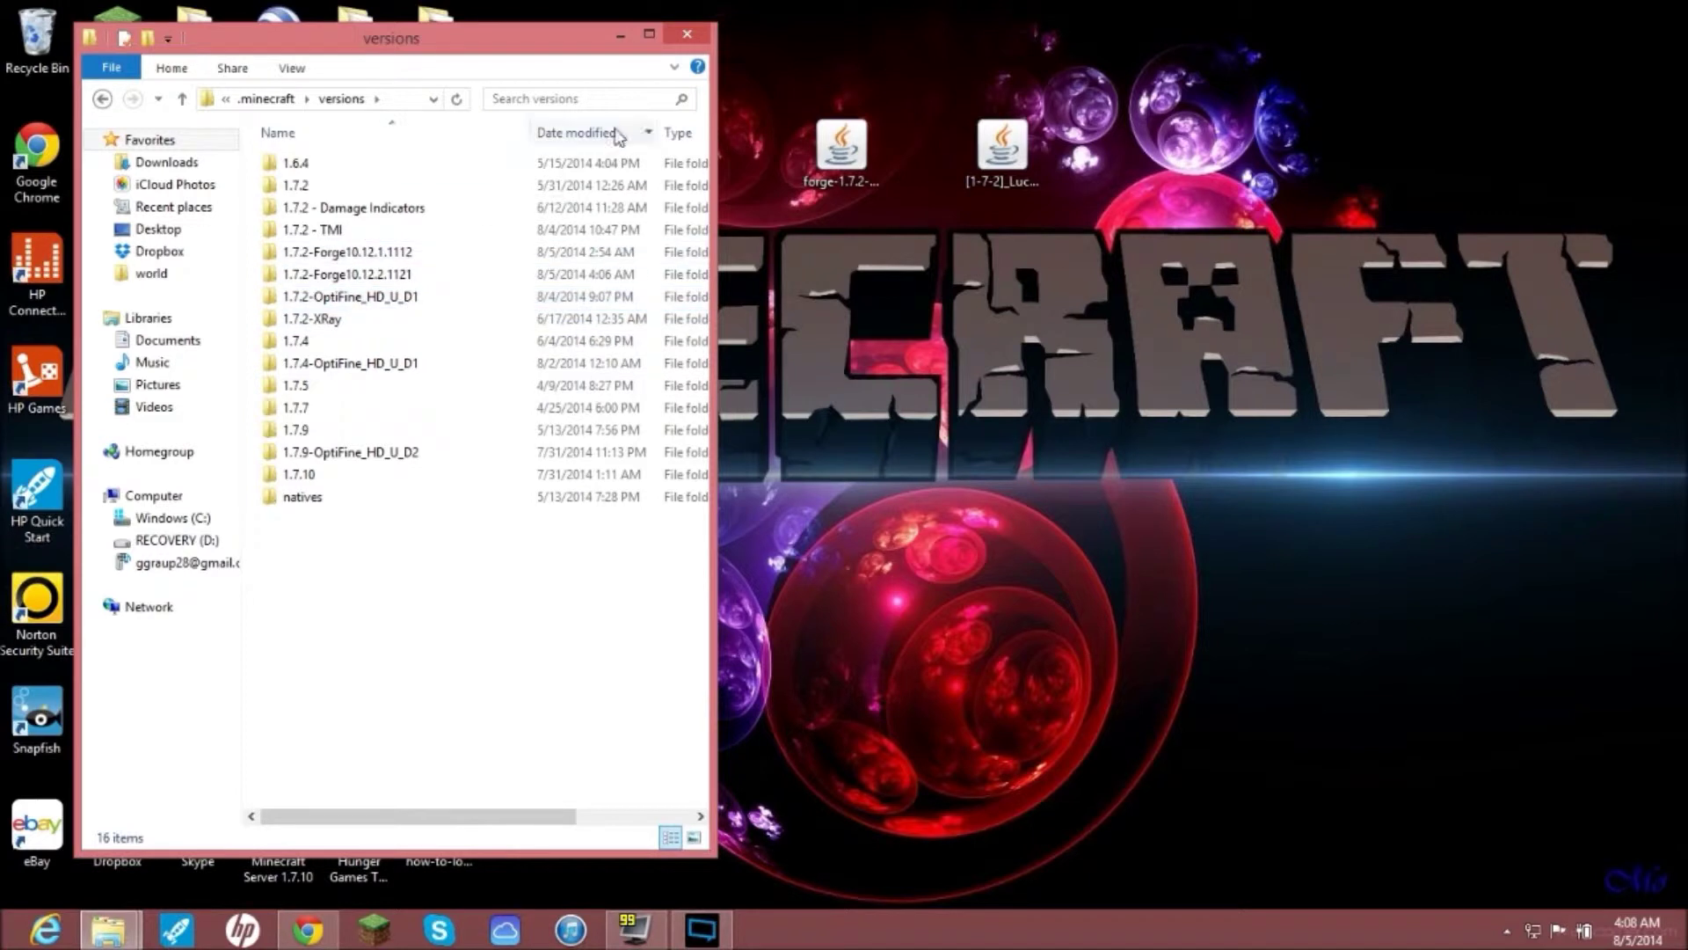
pyautogui.click(847, 209)
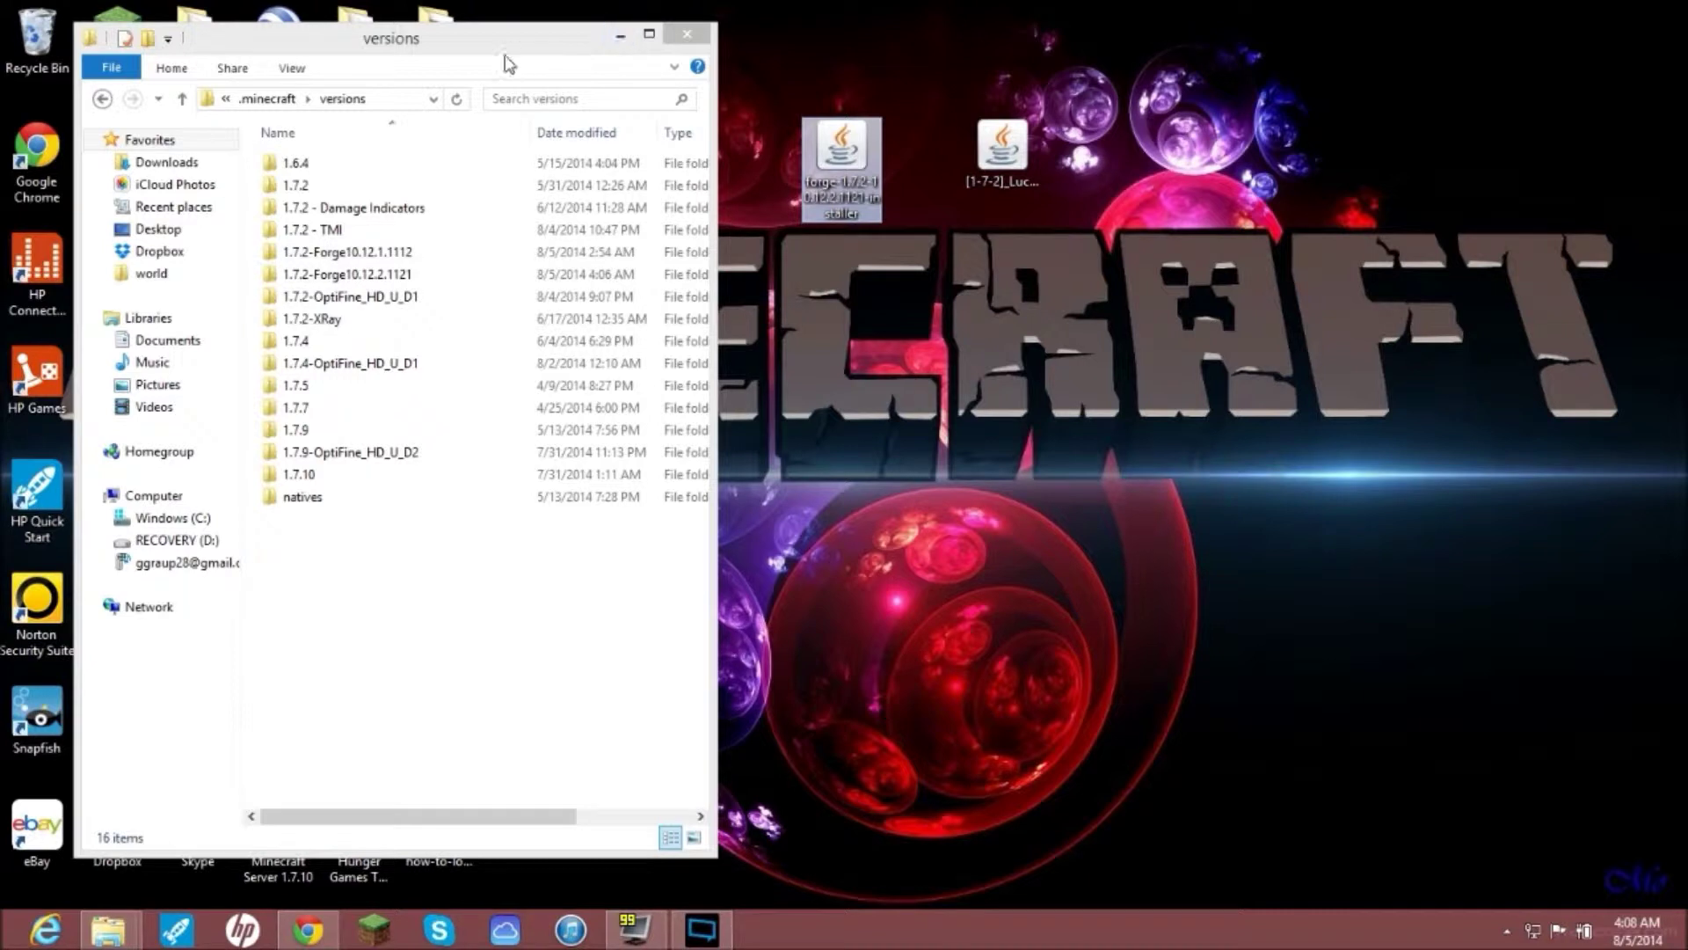
pyautogui.click(102, 99)
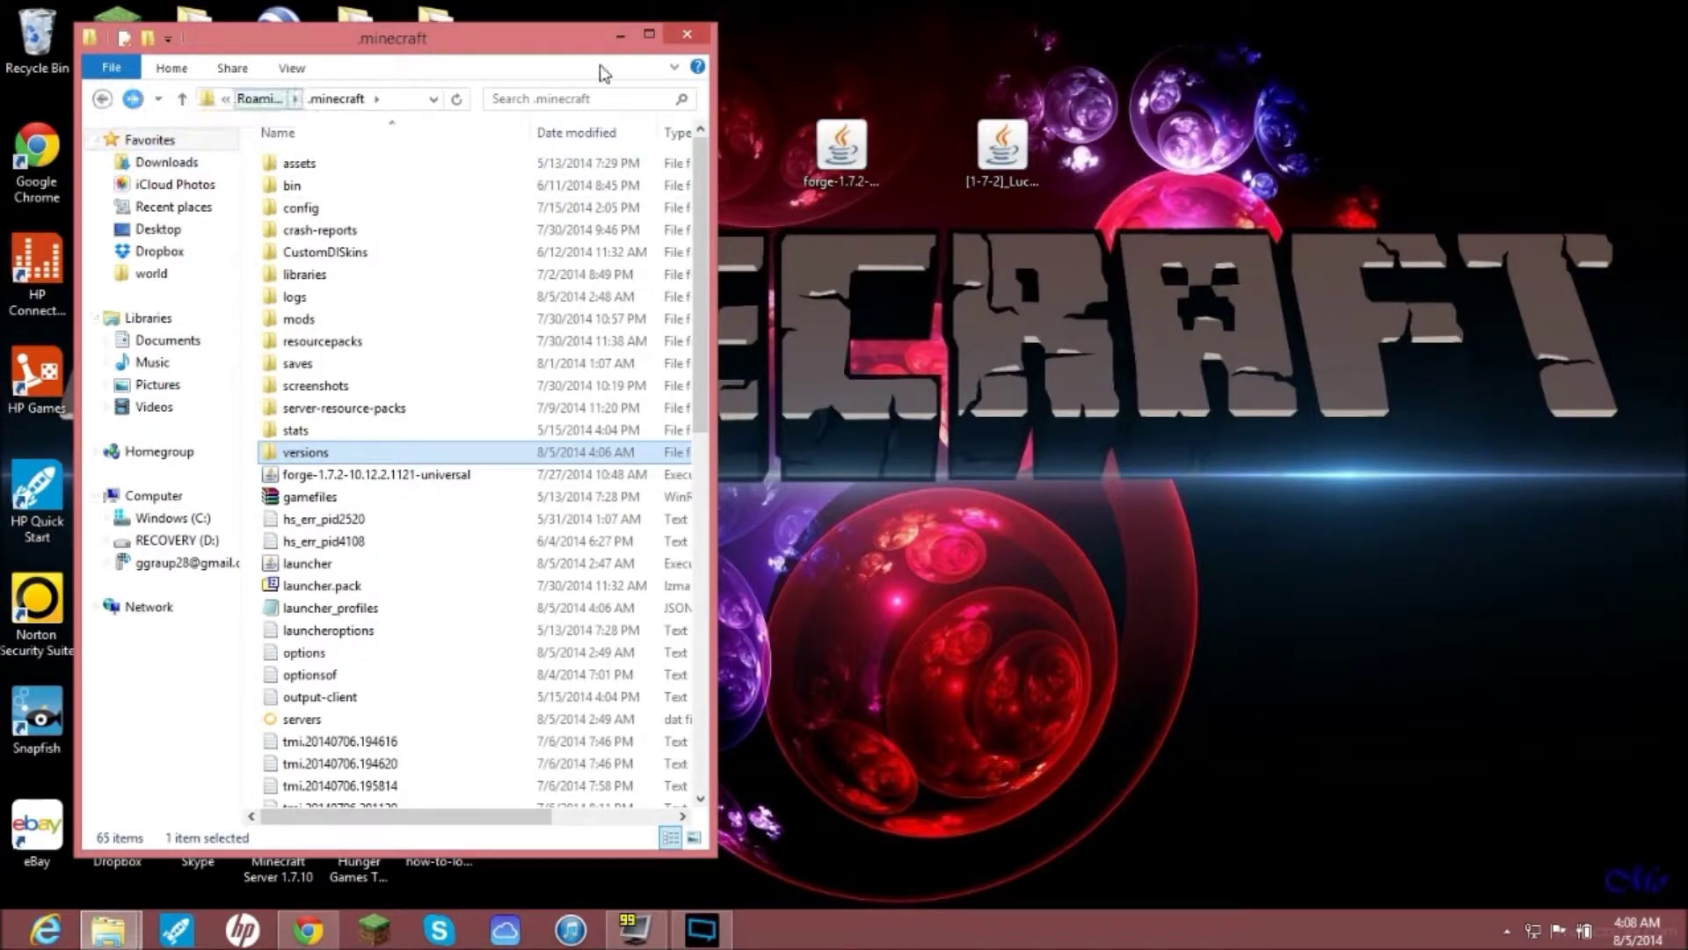
pyautogui.click(697, 41)
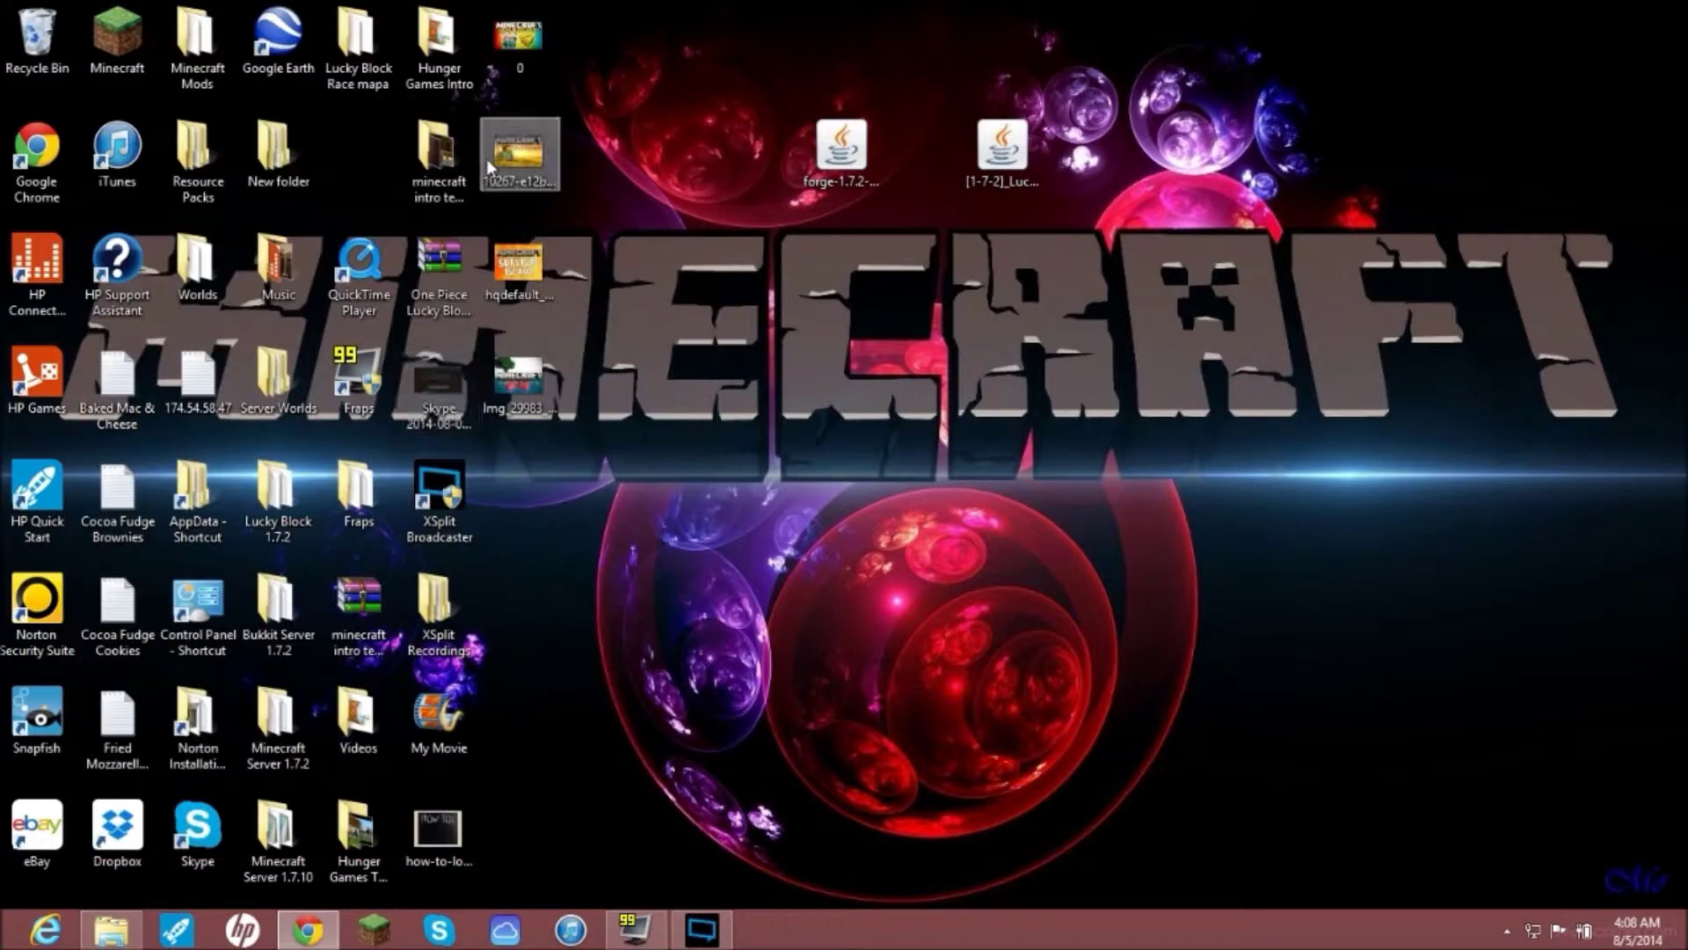
# Step: Open the Minecraft launcher, select the Forge profile and start the game
pyautogui.click(375, 932)
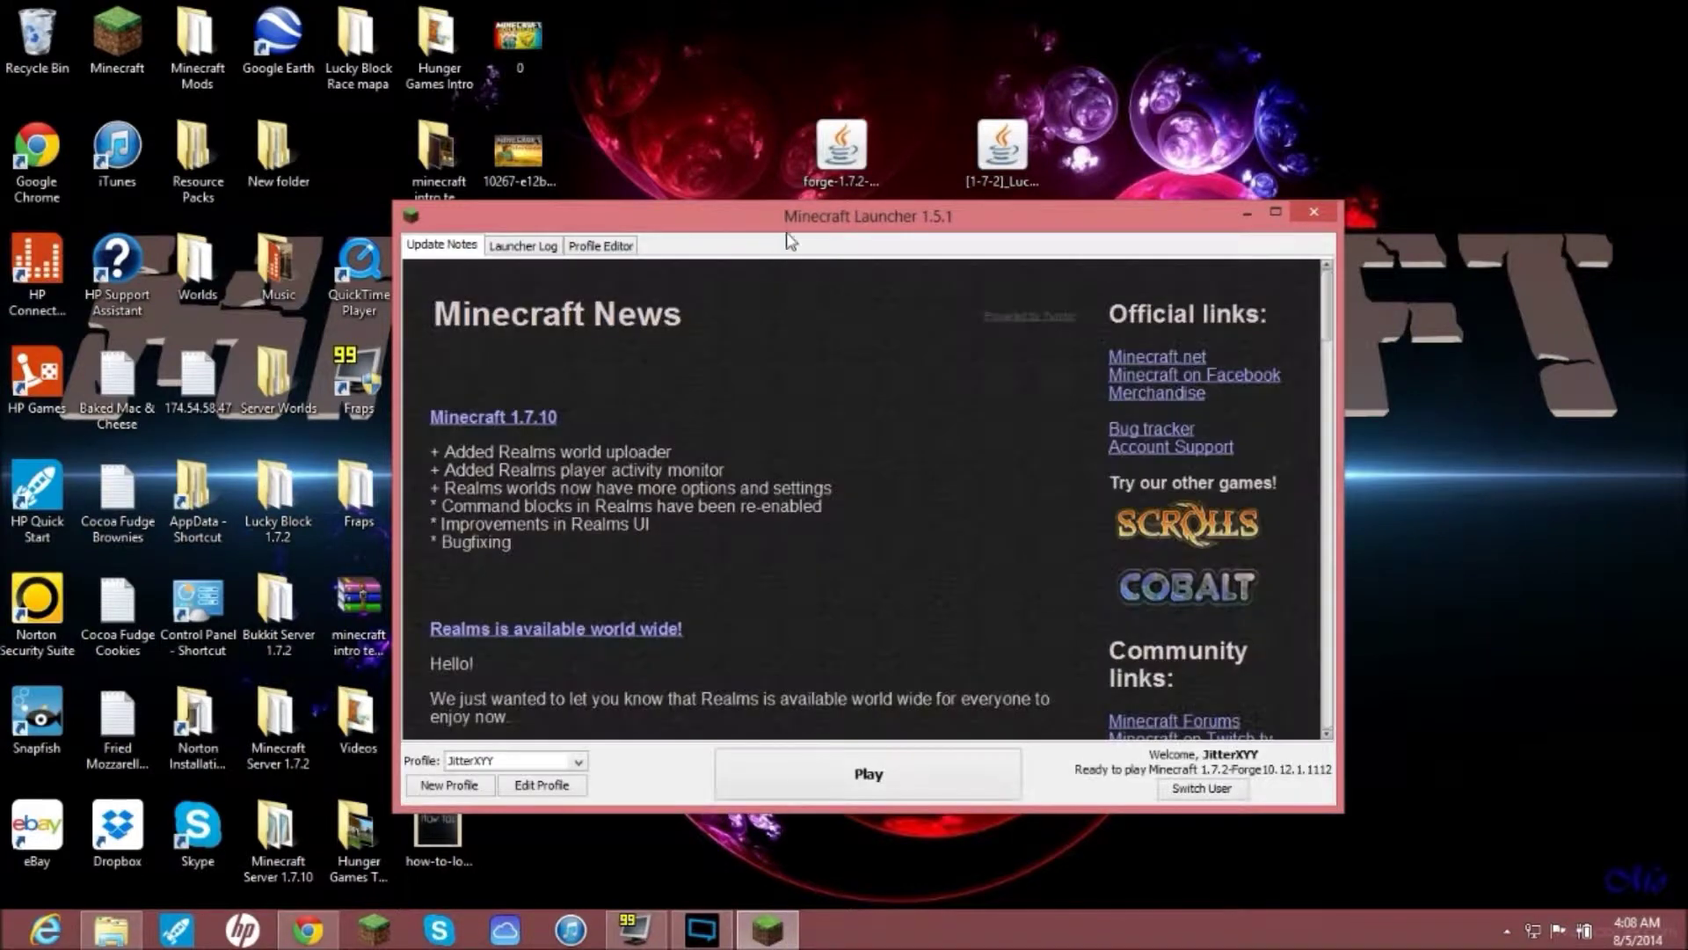
pyautogui.click(578, 762)
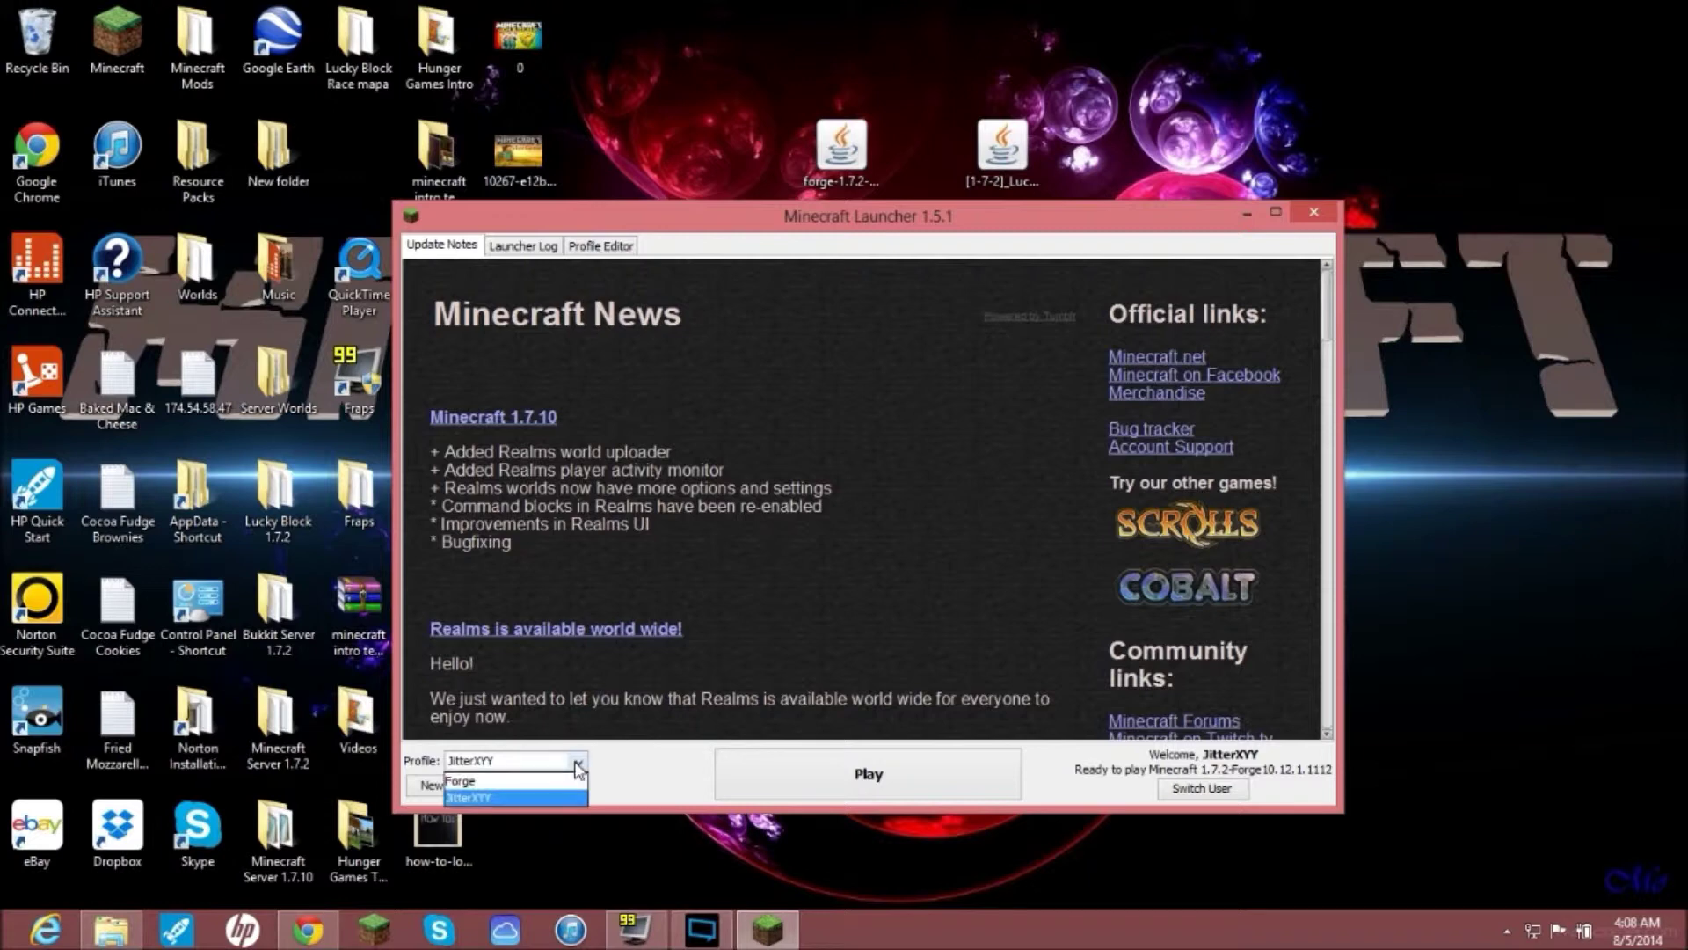
pyautogui.click(579, 767)
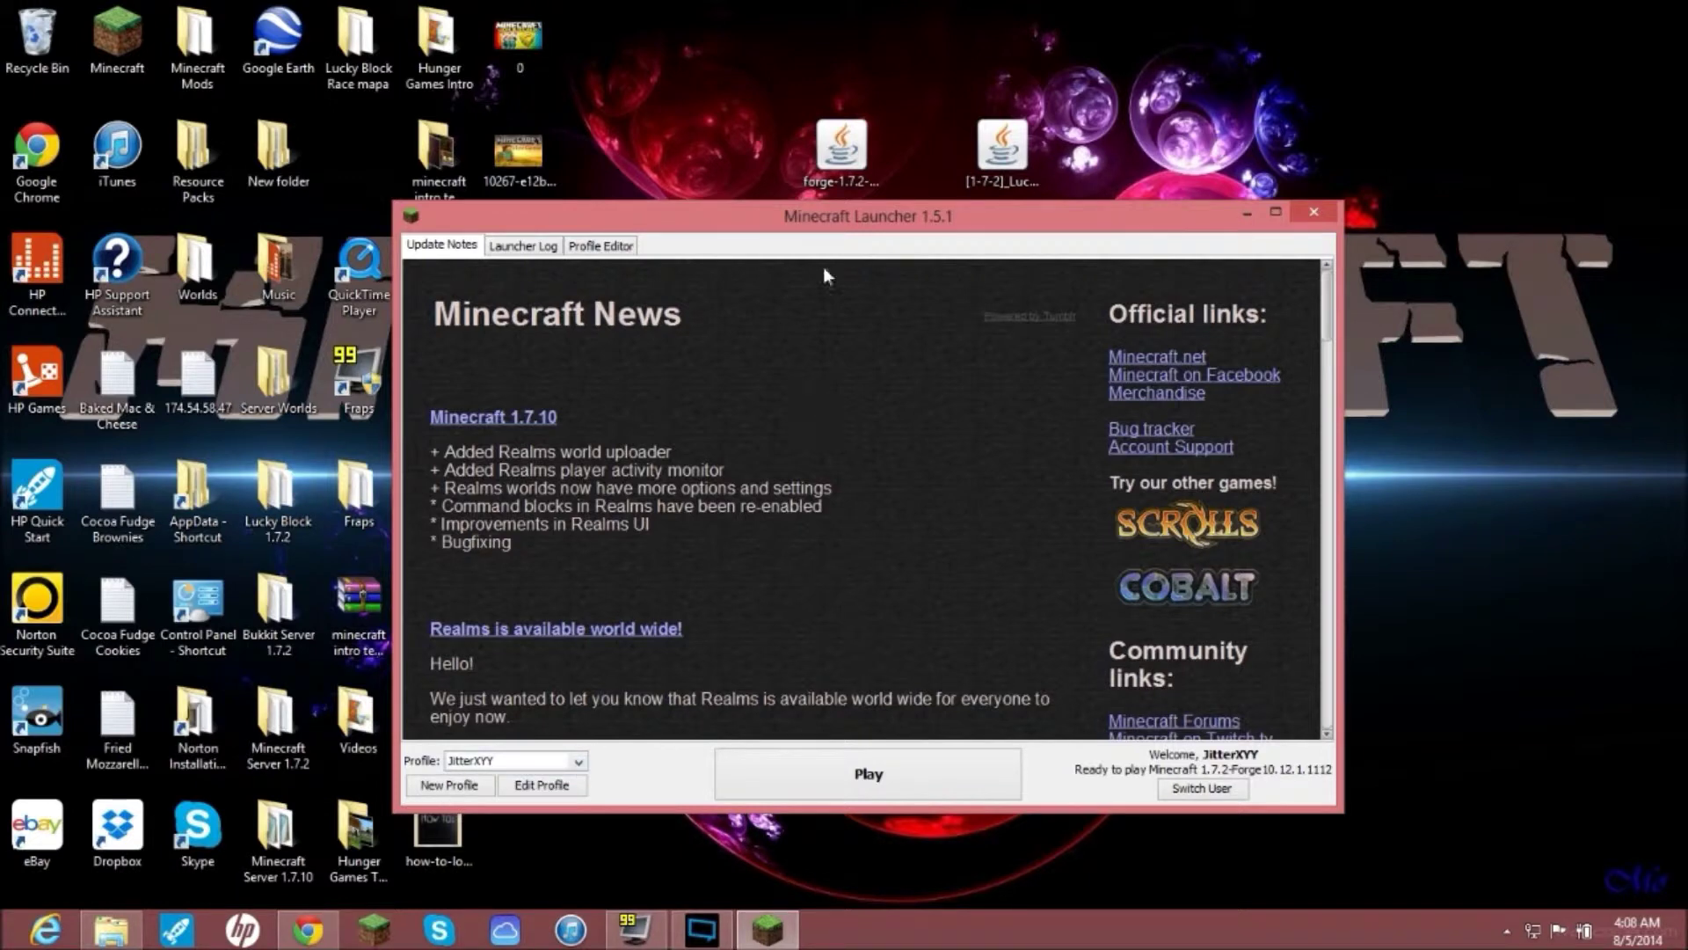
pyautogui.click(1275, 212)
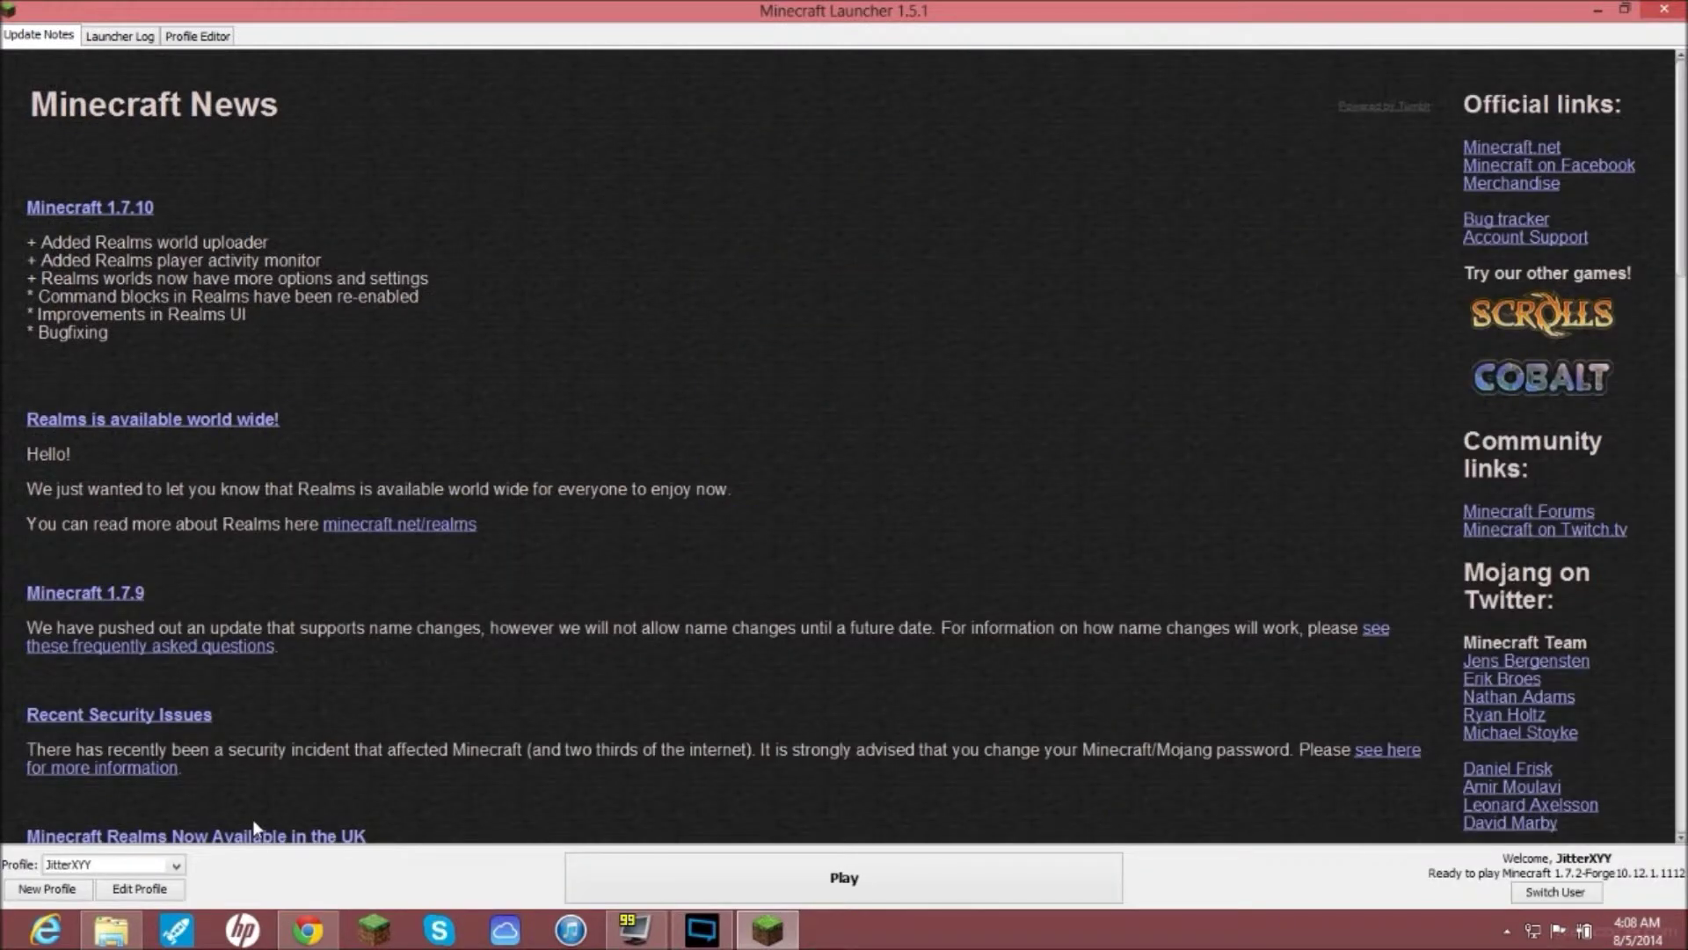
pyautogui.click(172, 867)
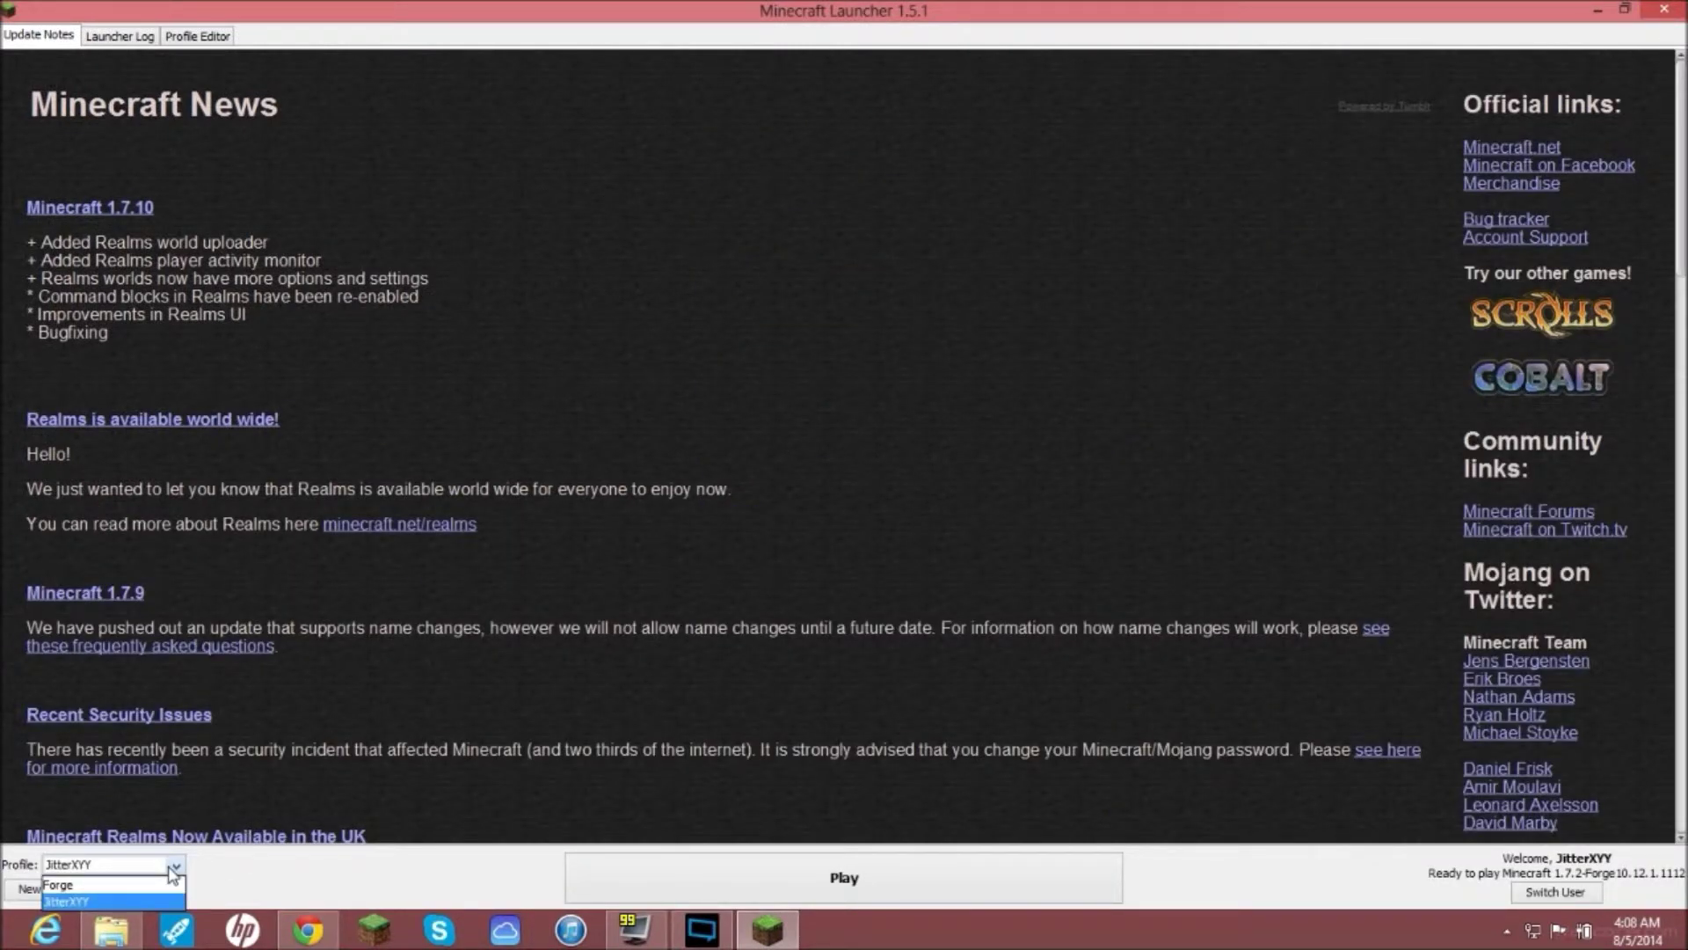
pyautogui.click(113, 885)
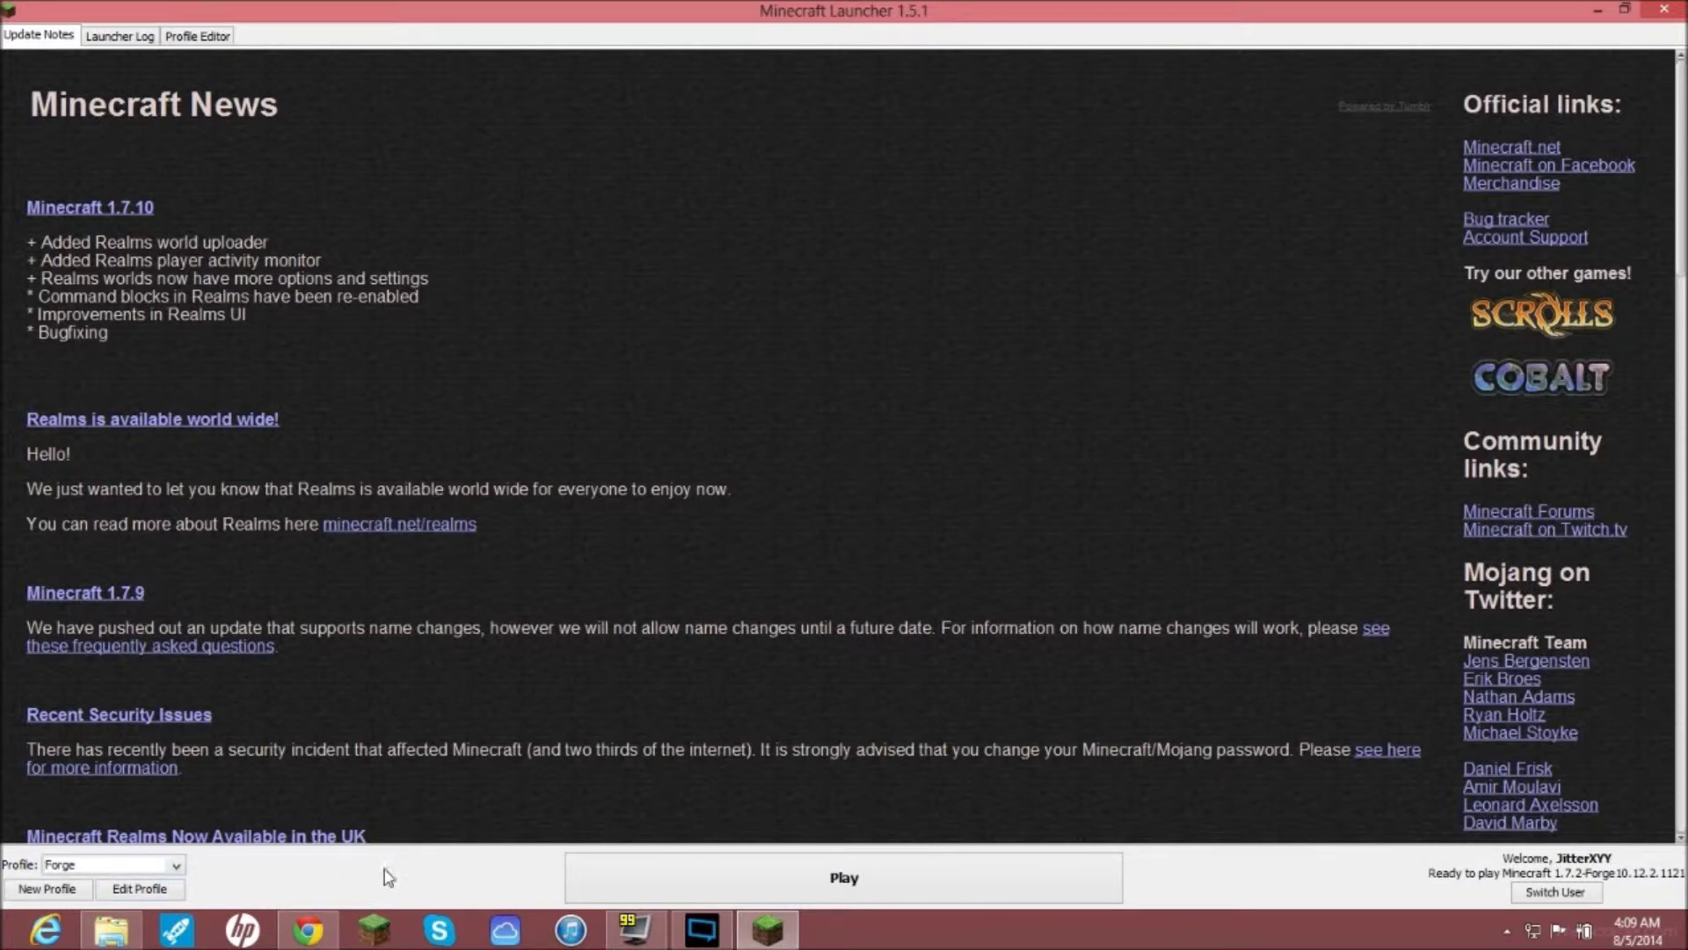
pyautogui.click(834, 875)
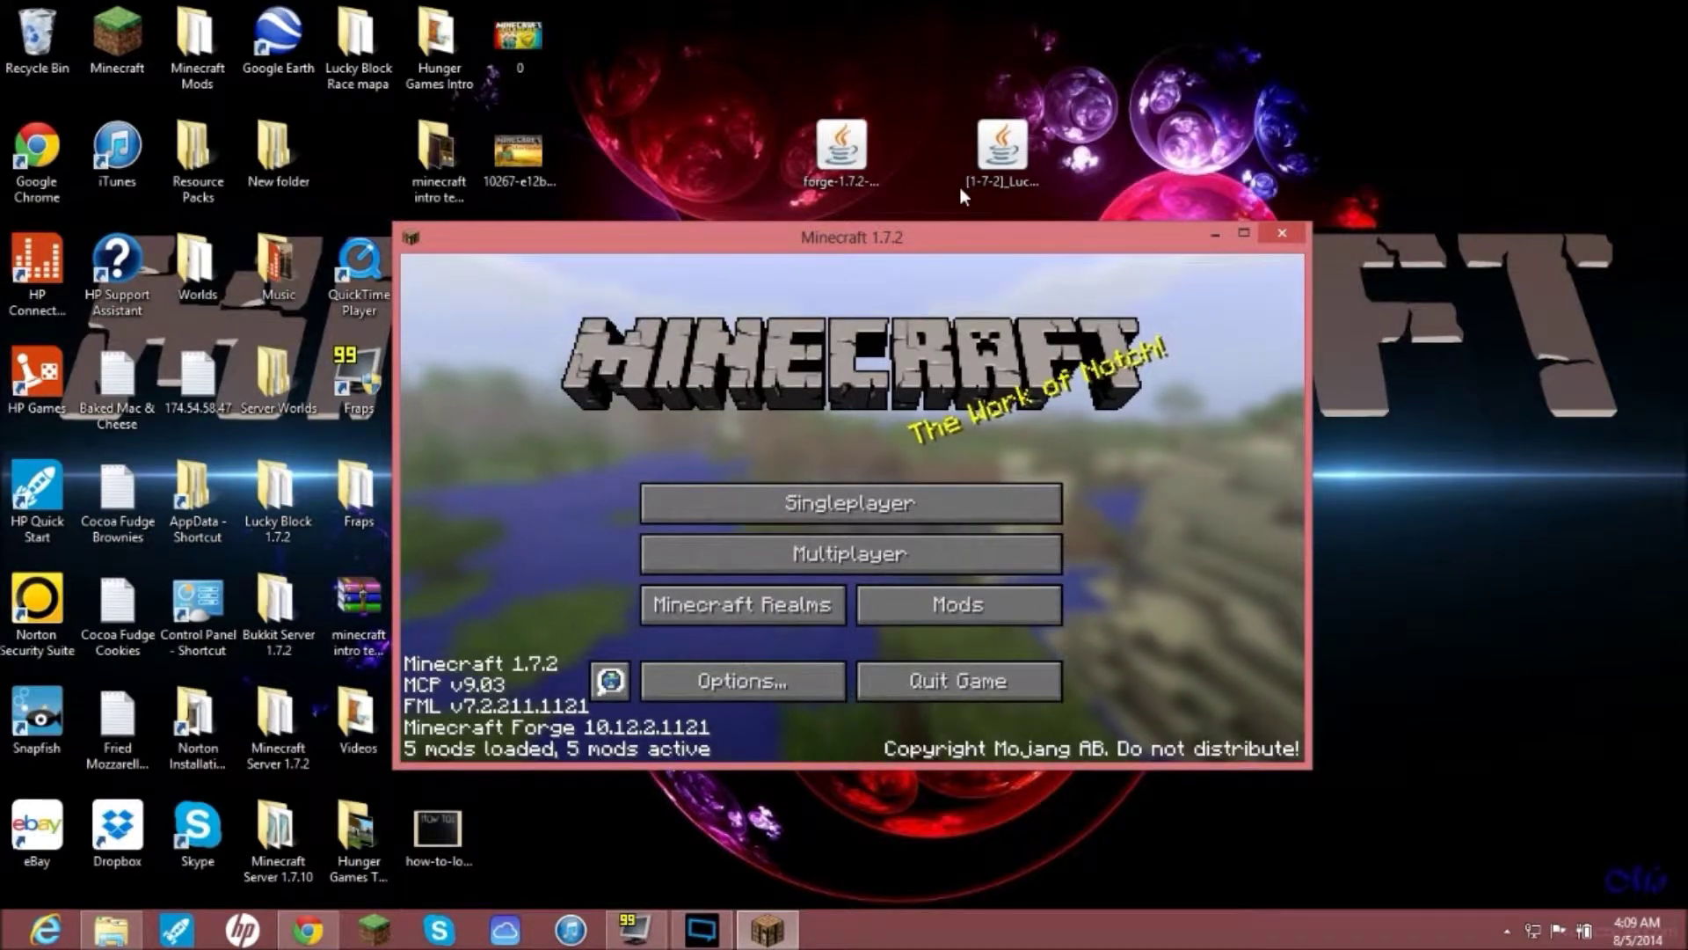
# Step: Maximize the game window, view the Lucky Block entry's details in the mod list, and return to the title screen
pyautogui.click(1243, 233)
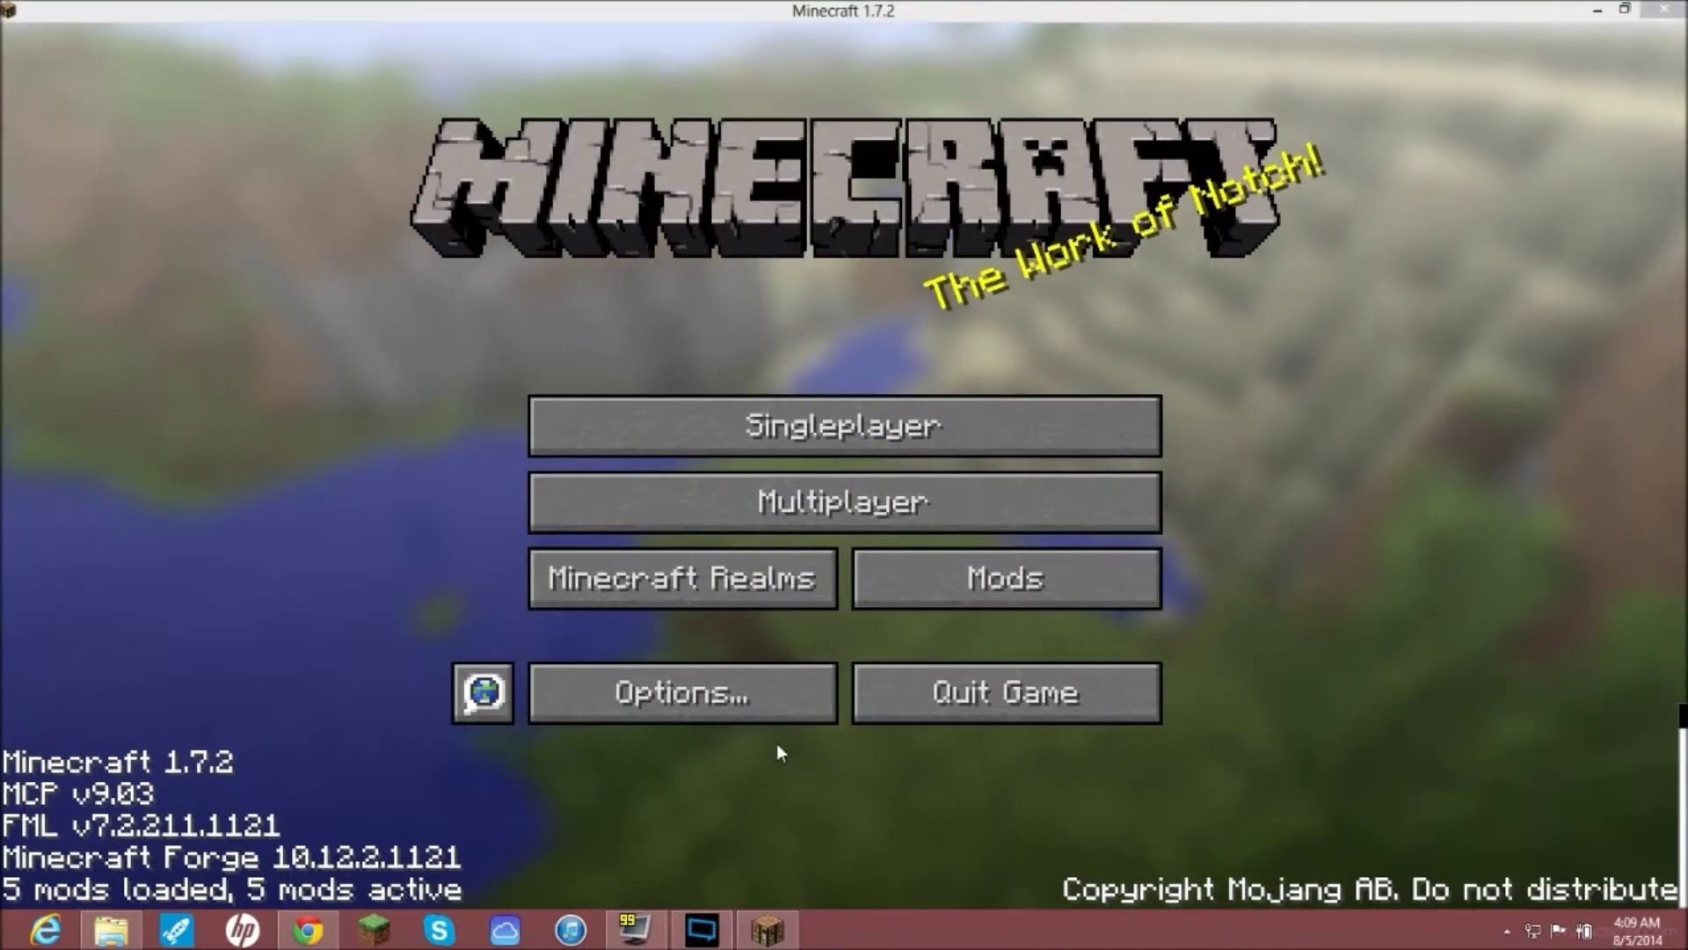
pyautogui.click(1016, 582)
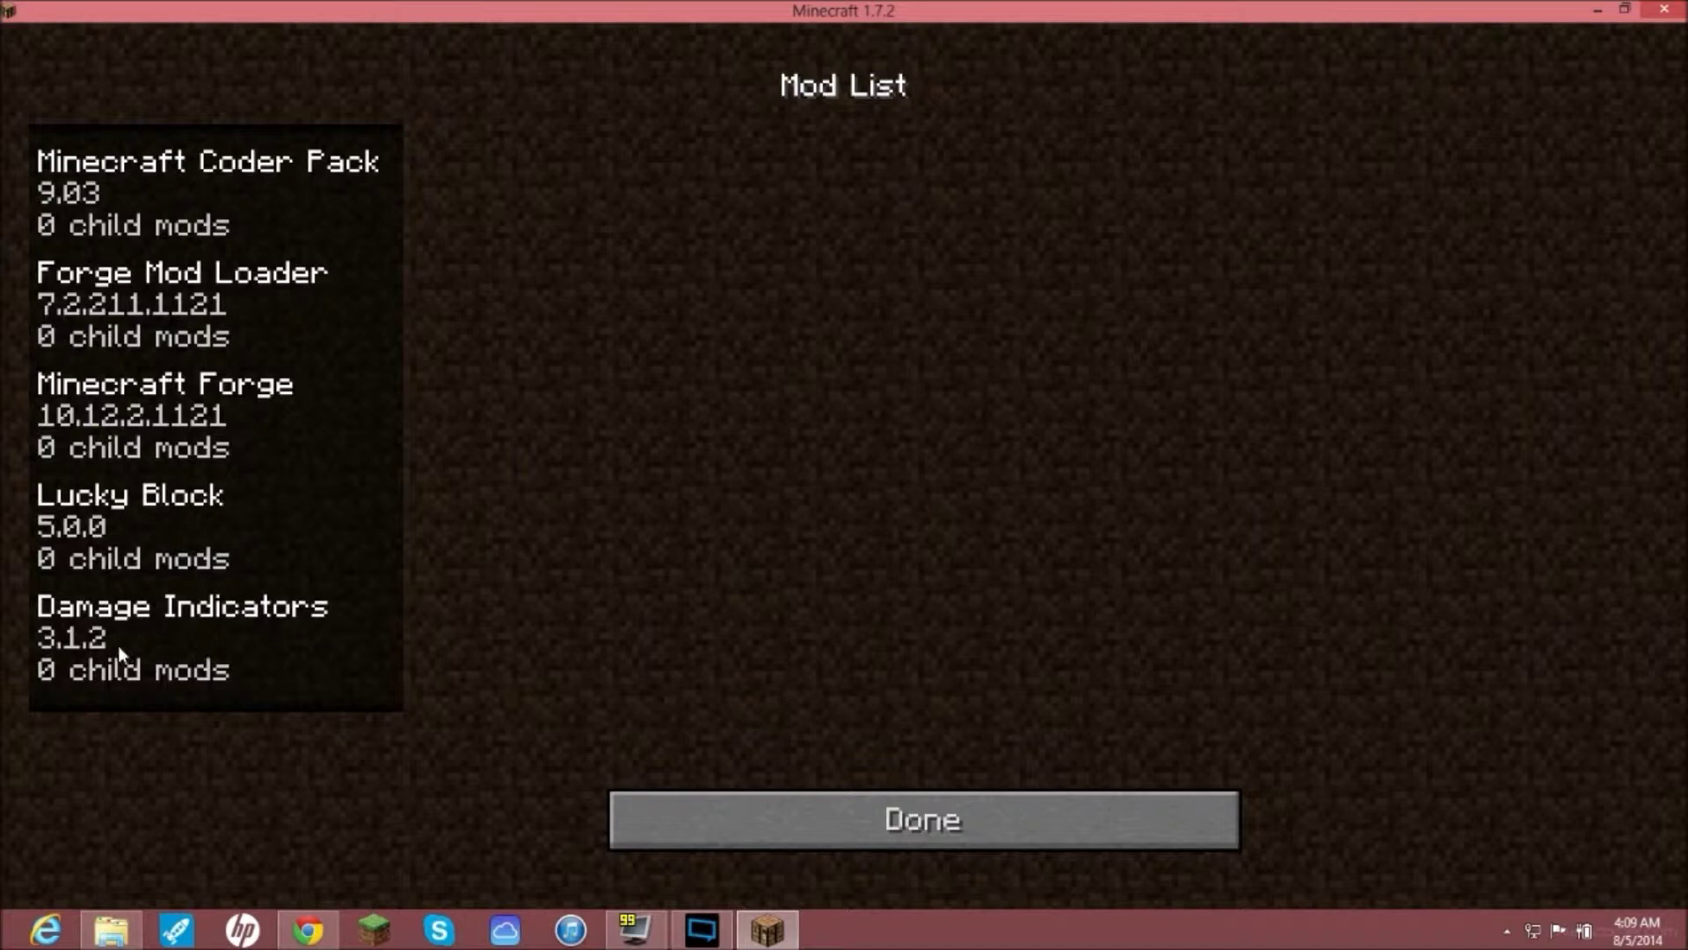
pyautogui.click(135, 530)
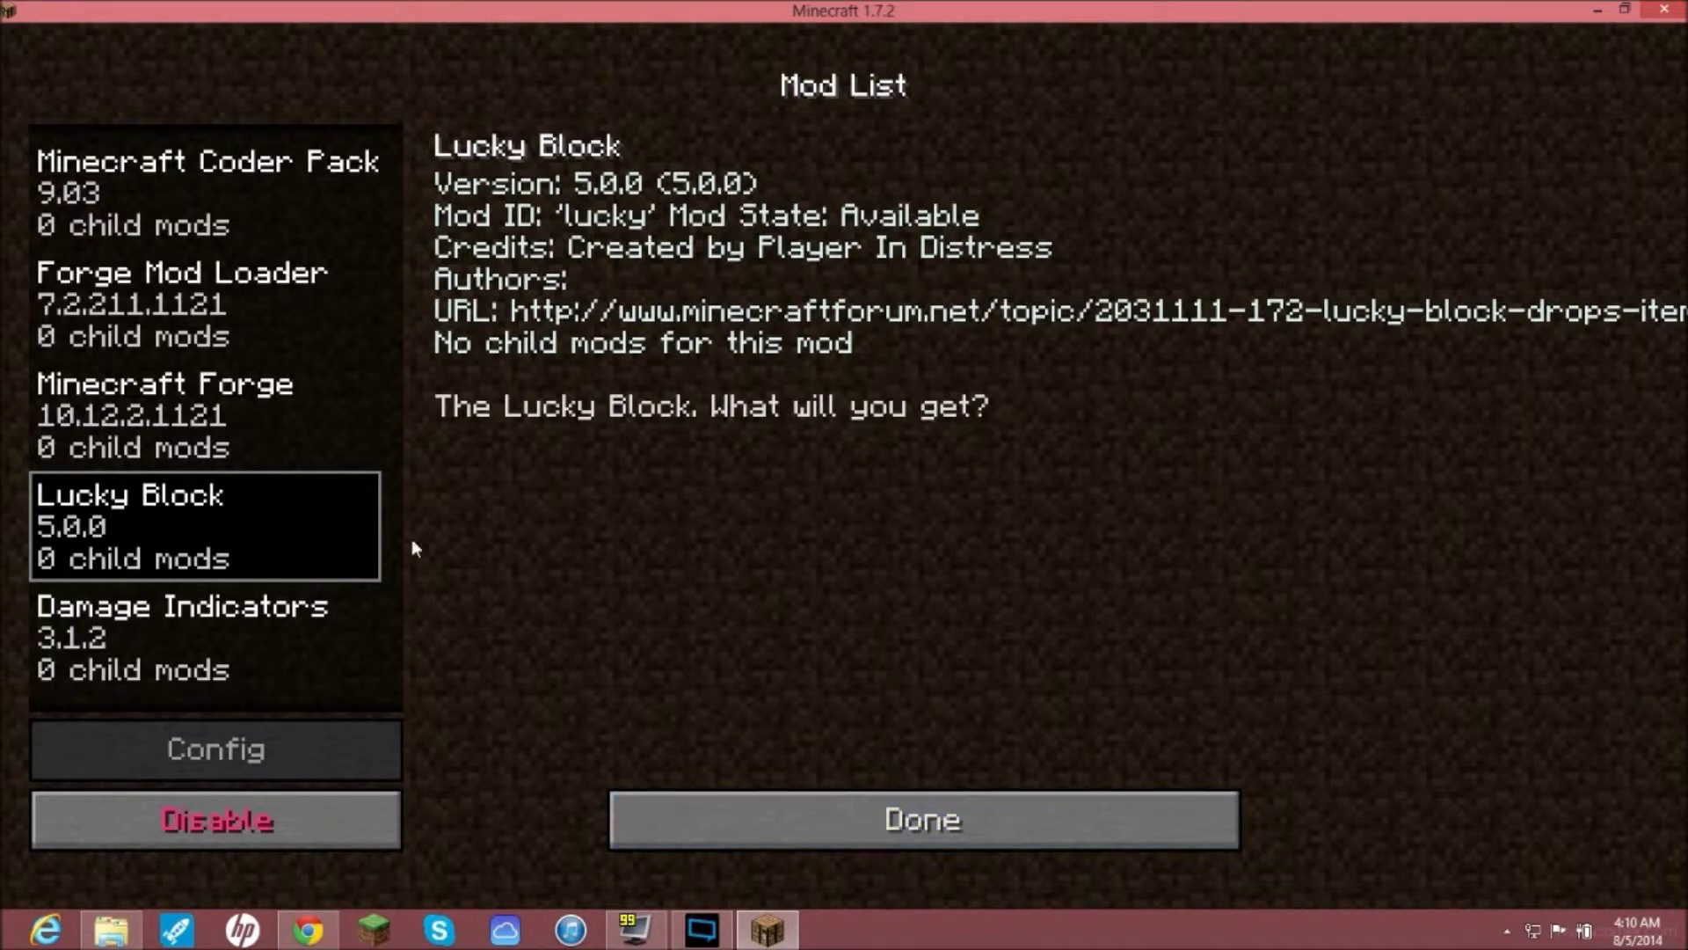
pyautogui.click(886, 819)
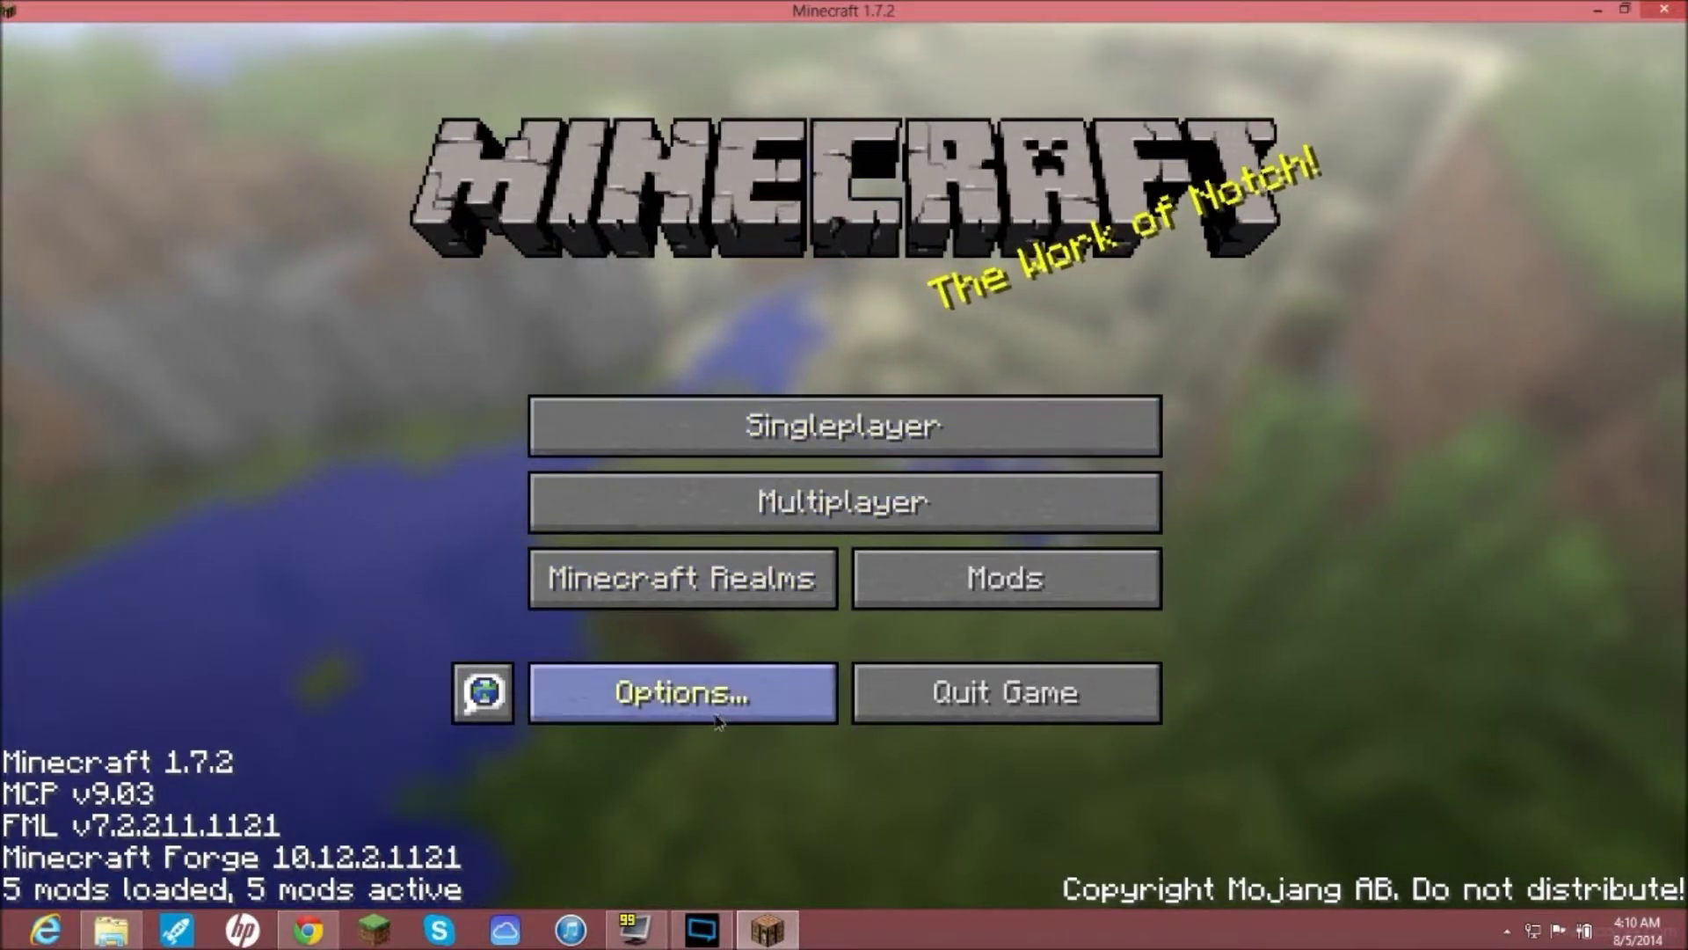
# Step: Lower the master volume in the game's music and sound options and return to the title screen
pyautogui.click(682, 692)
pyautogui.click(593, 394)
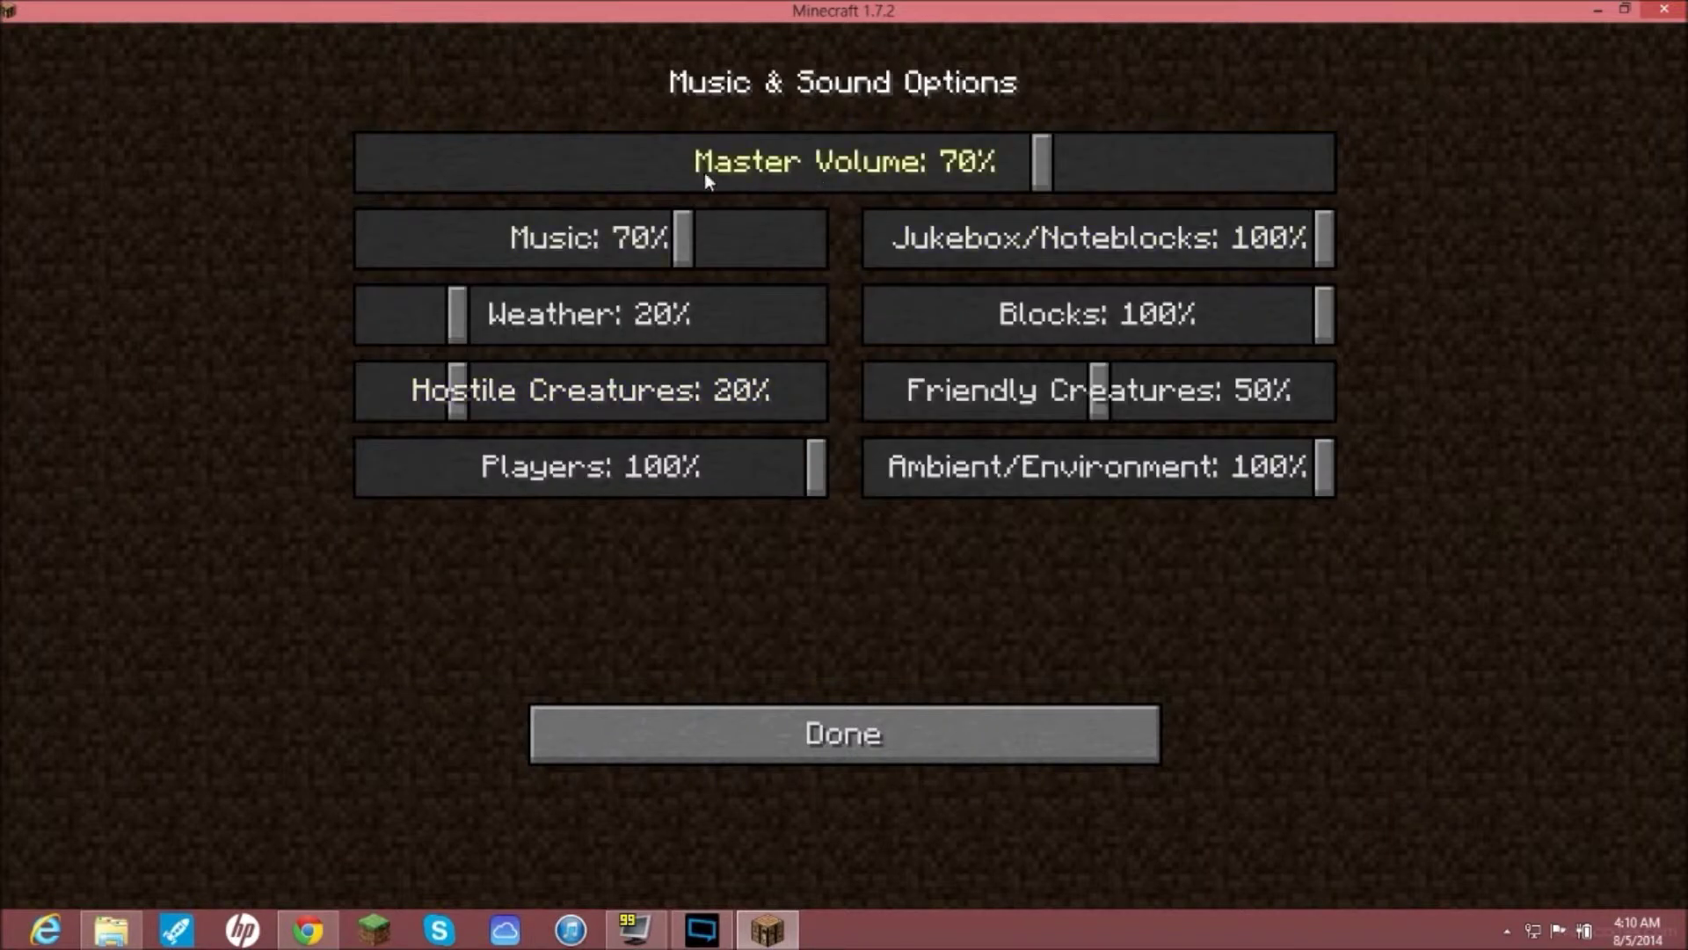
pyautogui.click(557, 176)
pyautogui.click(678, 727)
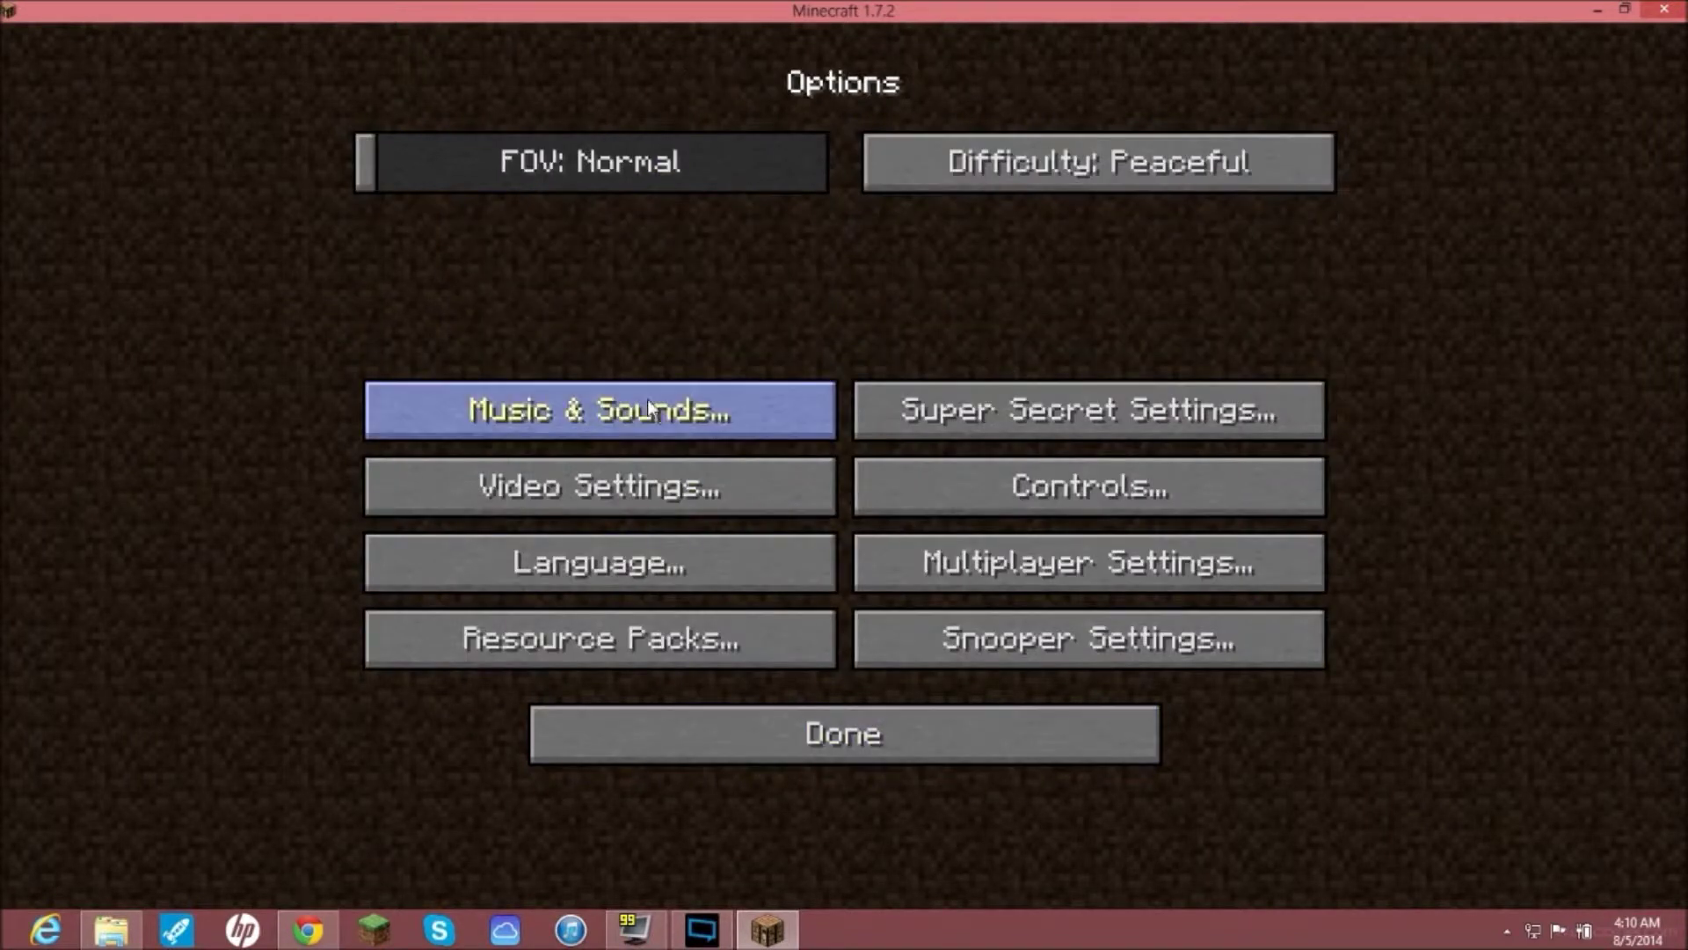
pyautogui.click(710, 708)
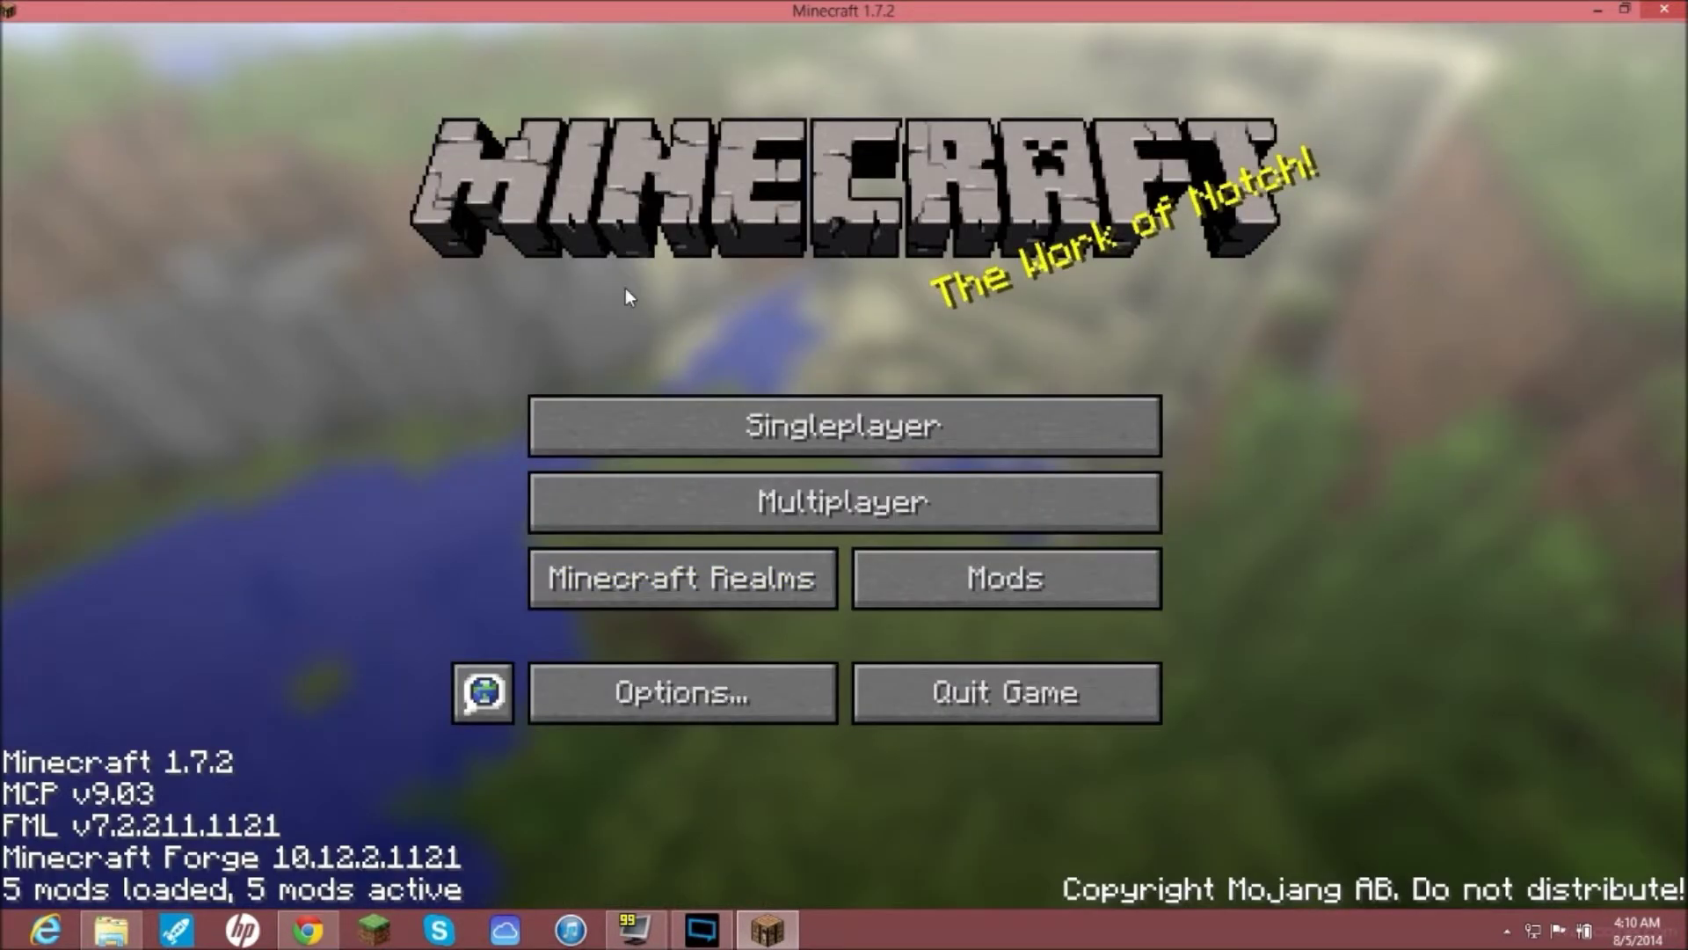
# Step: Begin setting up a new singleplayer world and replace its default name with Tut
pyautogui.click(747, 434)
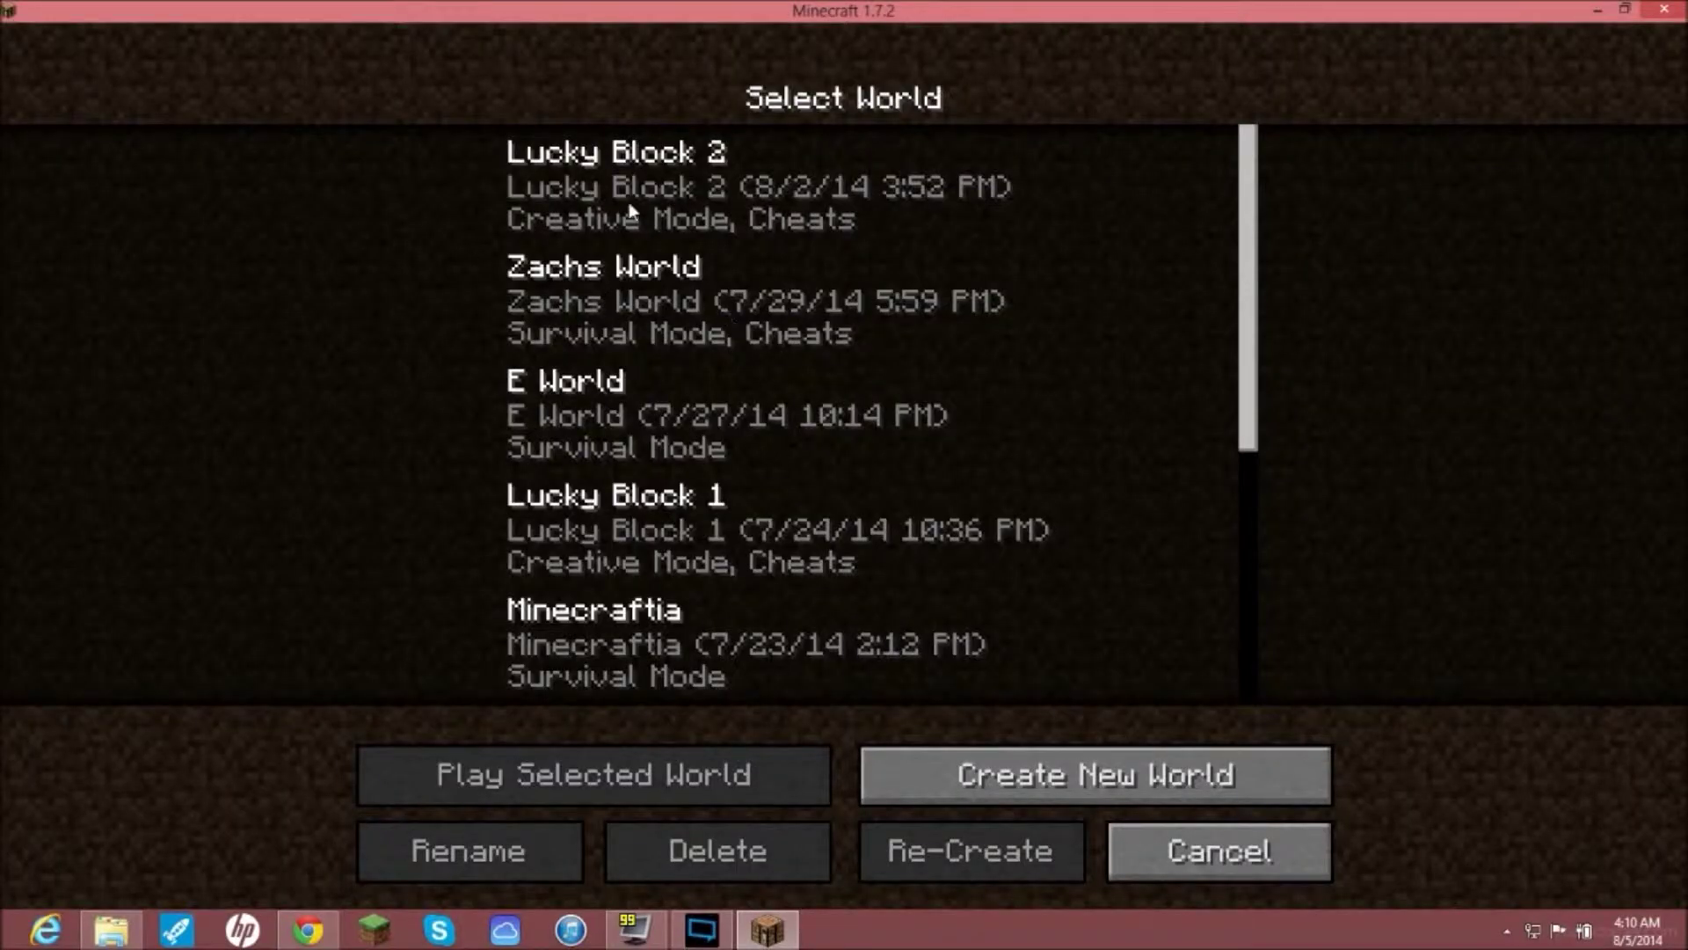
pyautogui.click(1133, 795)
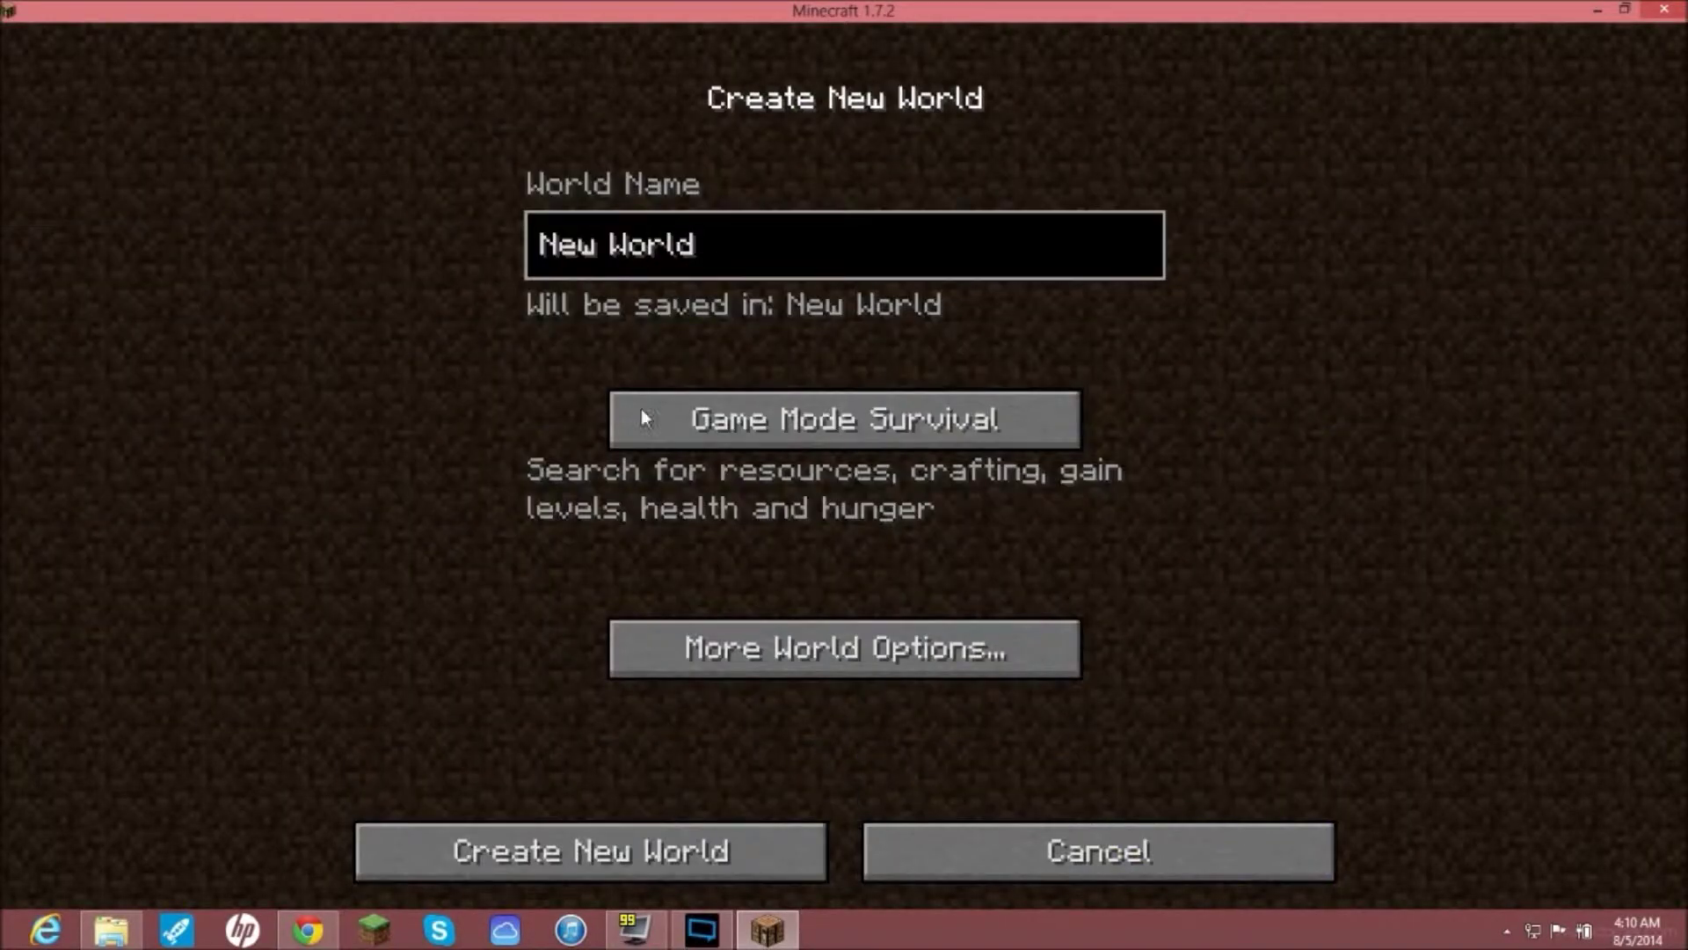
pyautogui.press('BackSpace')
pyautogui.press('BackSpace')
pyautogui.press('BackSpace')
pyautogui.press('BackSpace')
pyautogui.press('BackSpace')
pyautogui.press('BackSpace')
pyautogui.press('BackSpace')
pyautogui.press('BackSpace')
pyautogui.press('BackSpace')
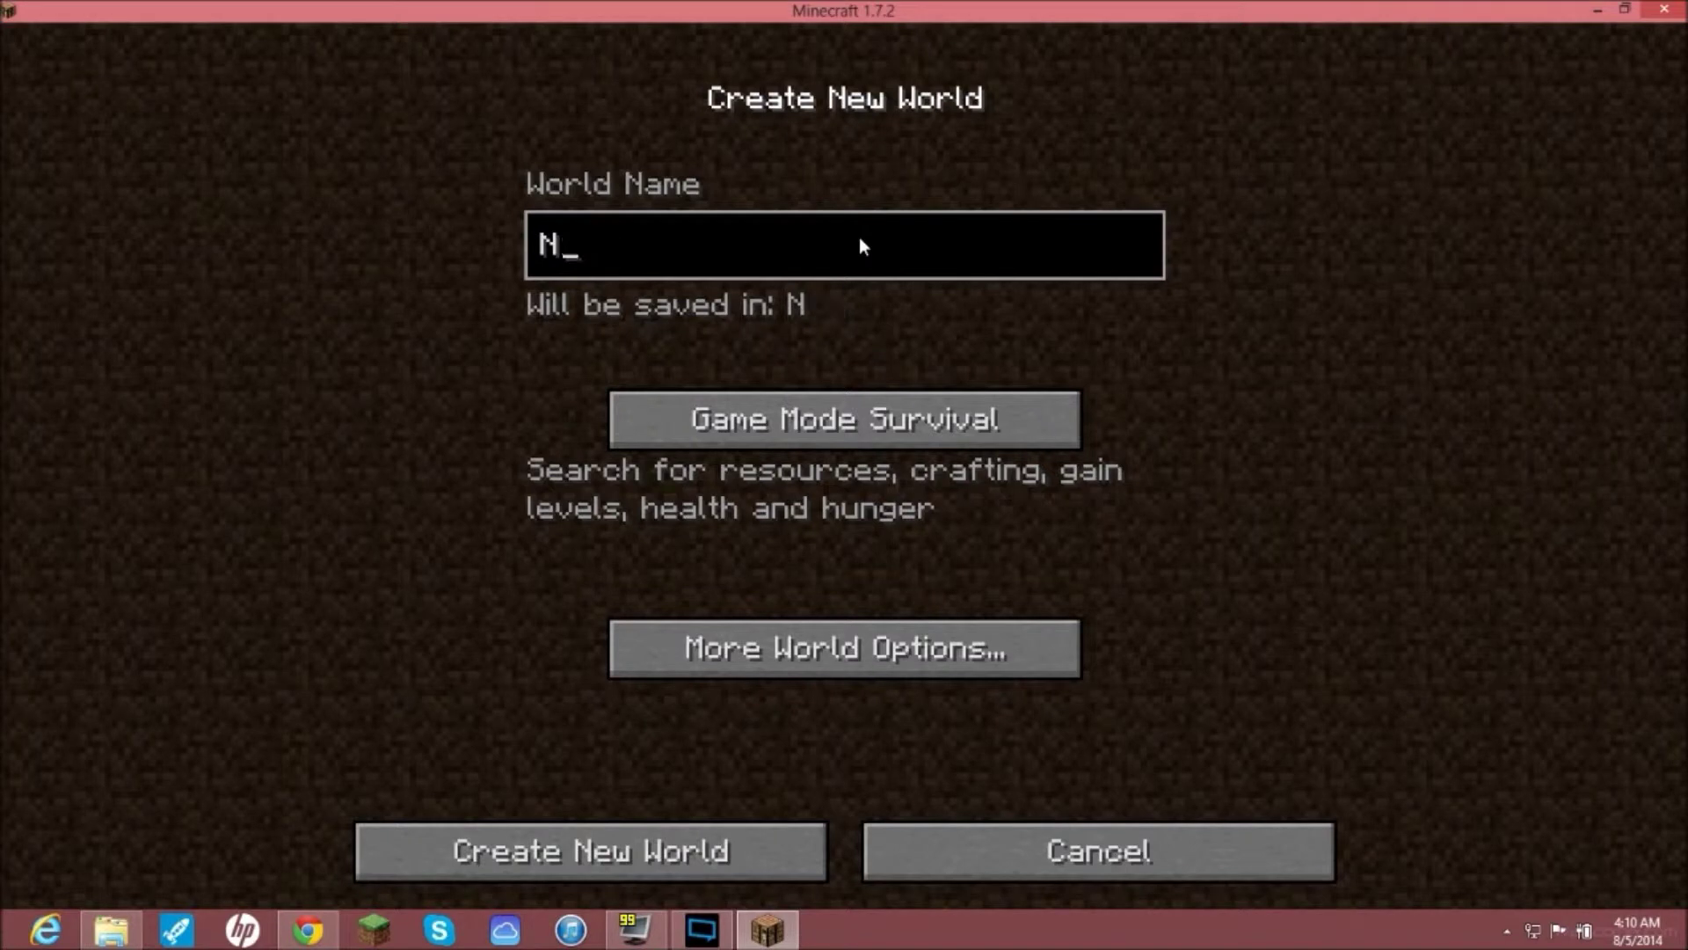
pyautogui.write('Tut')
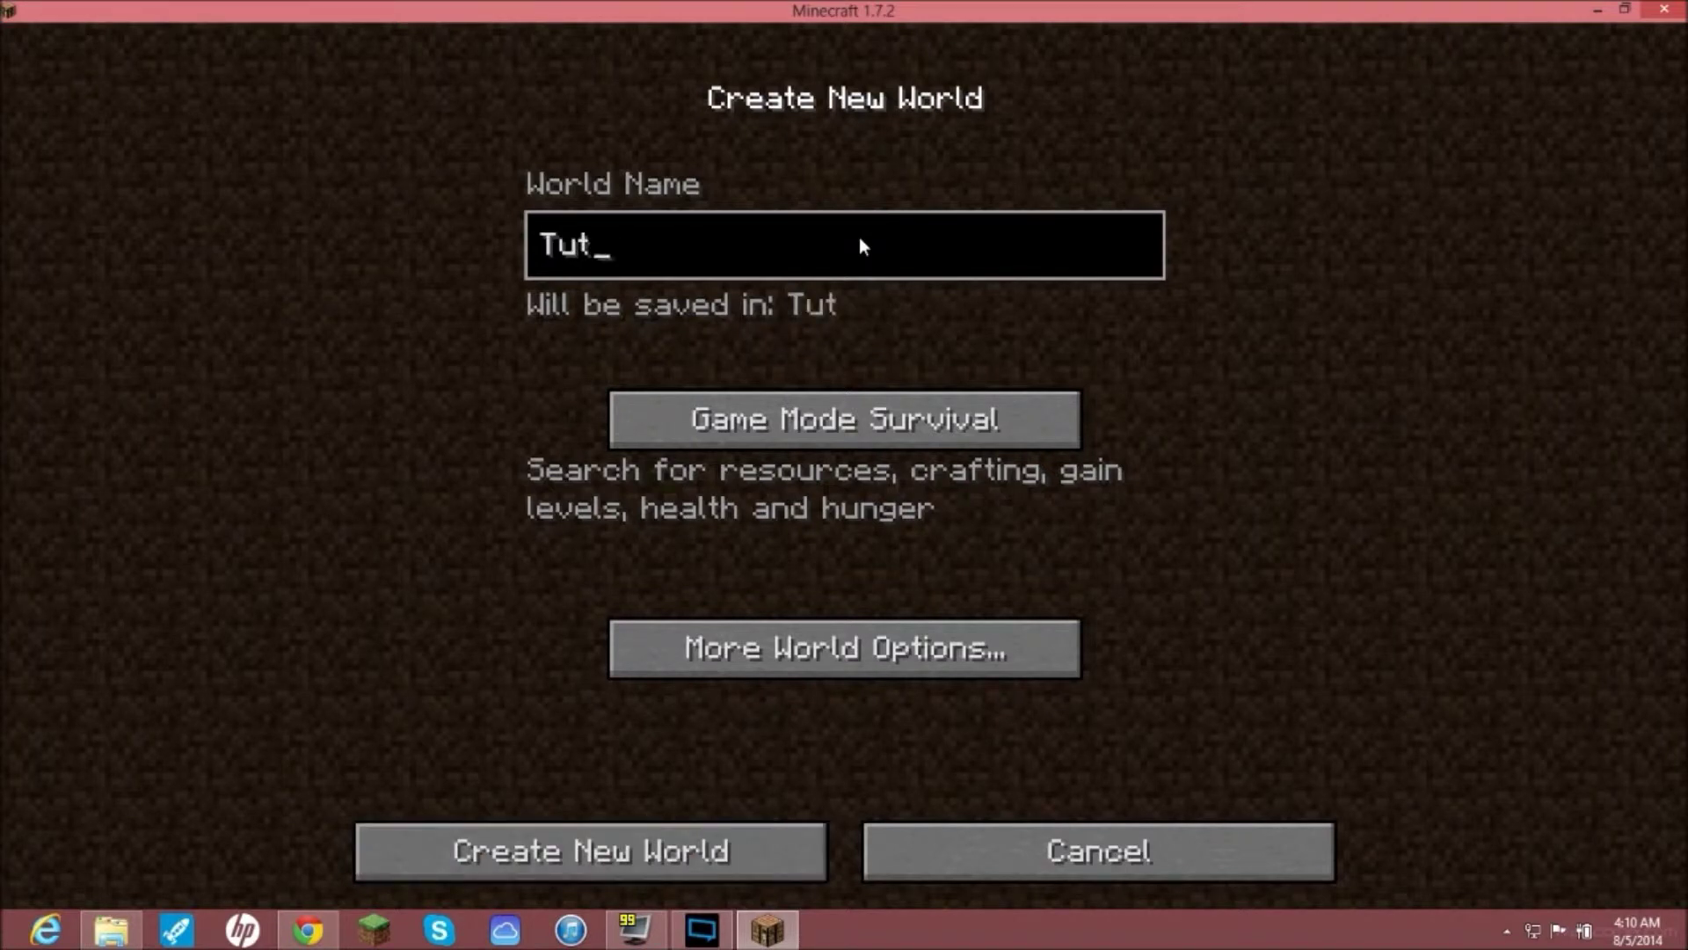
# Step: Set the new world's game mode to Creative and check its additional world options
pyautogui.click(796, 420)
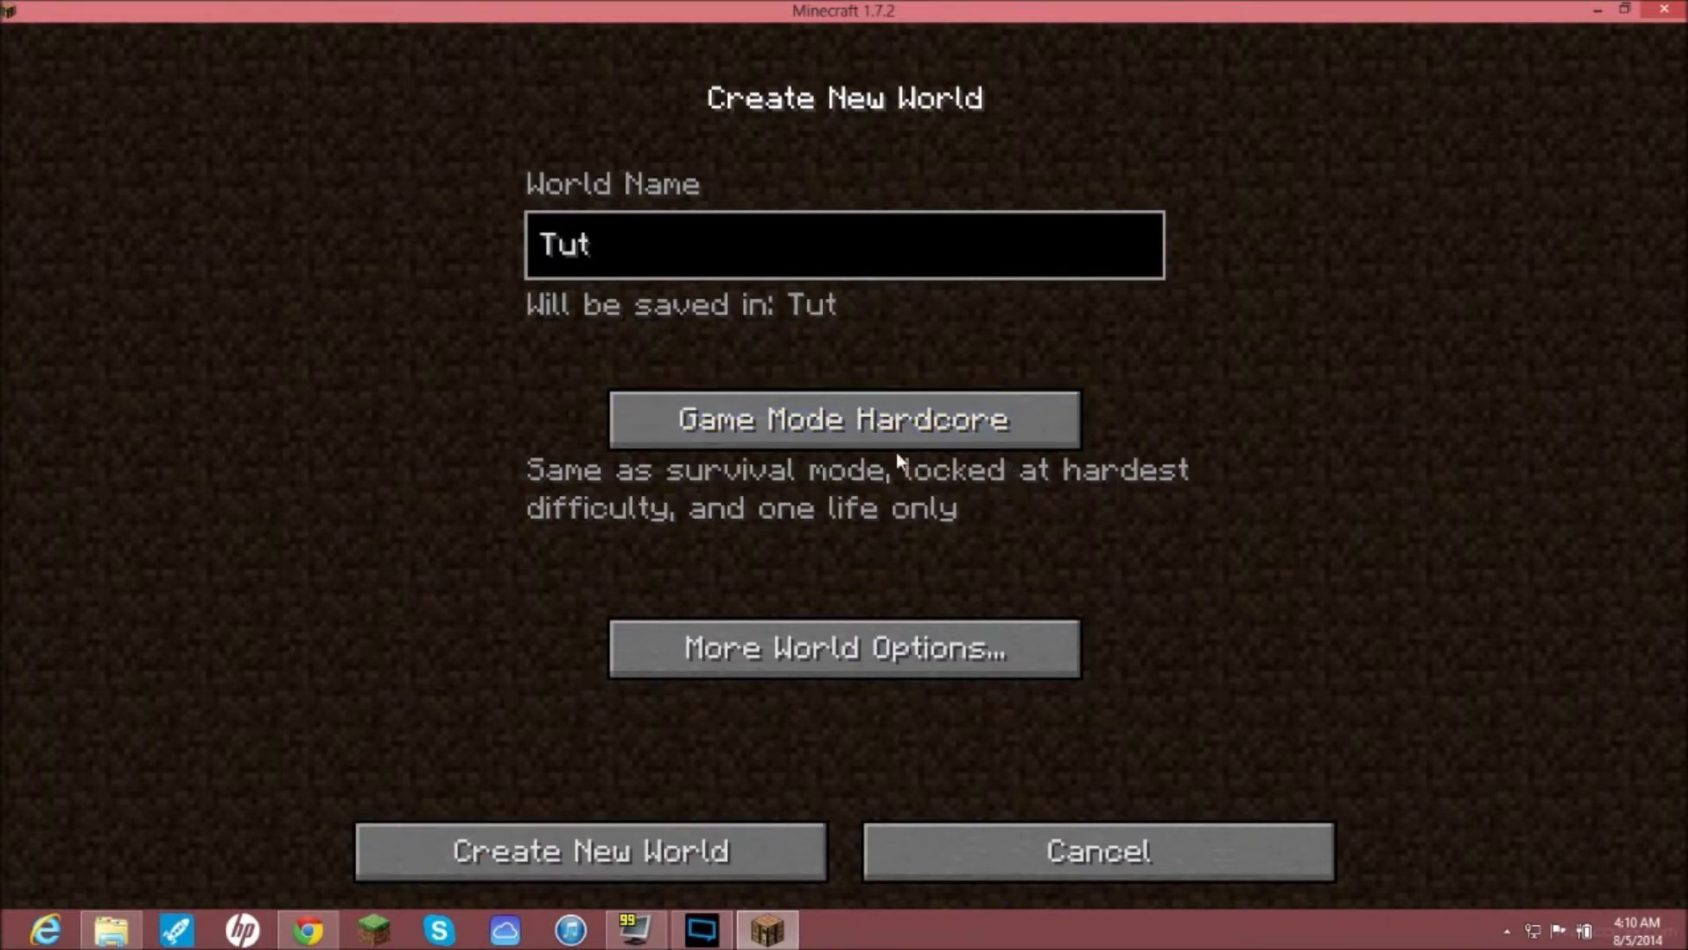
pyautogui.click(782, 419)
pyautogui.click(834, 650)
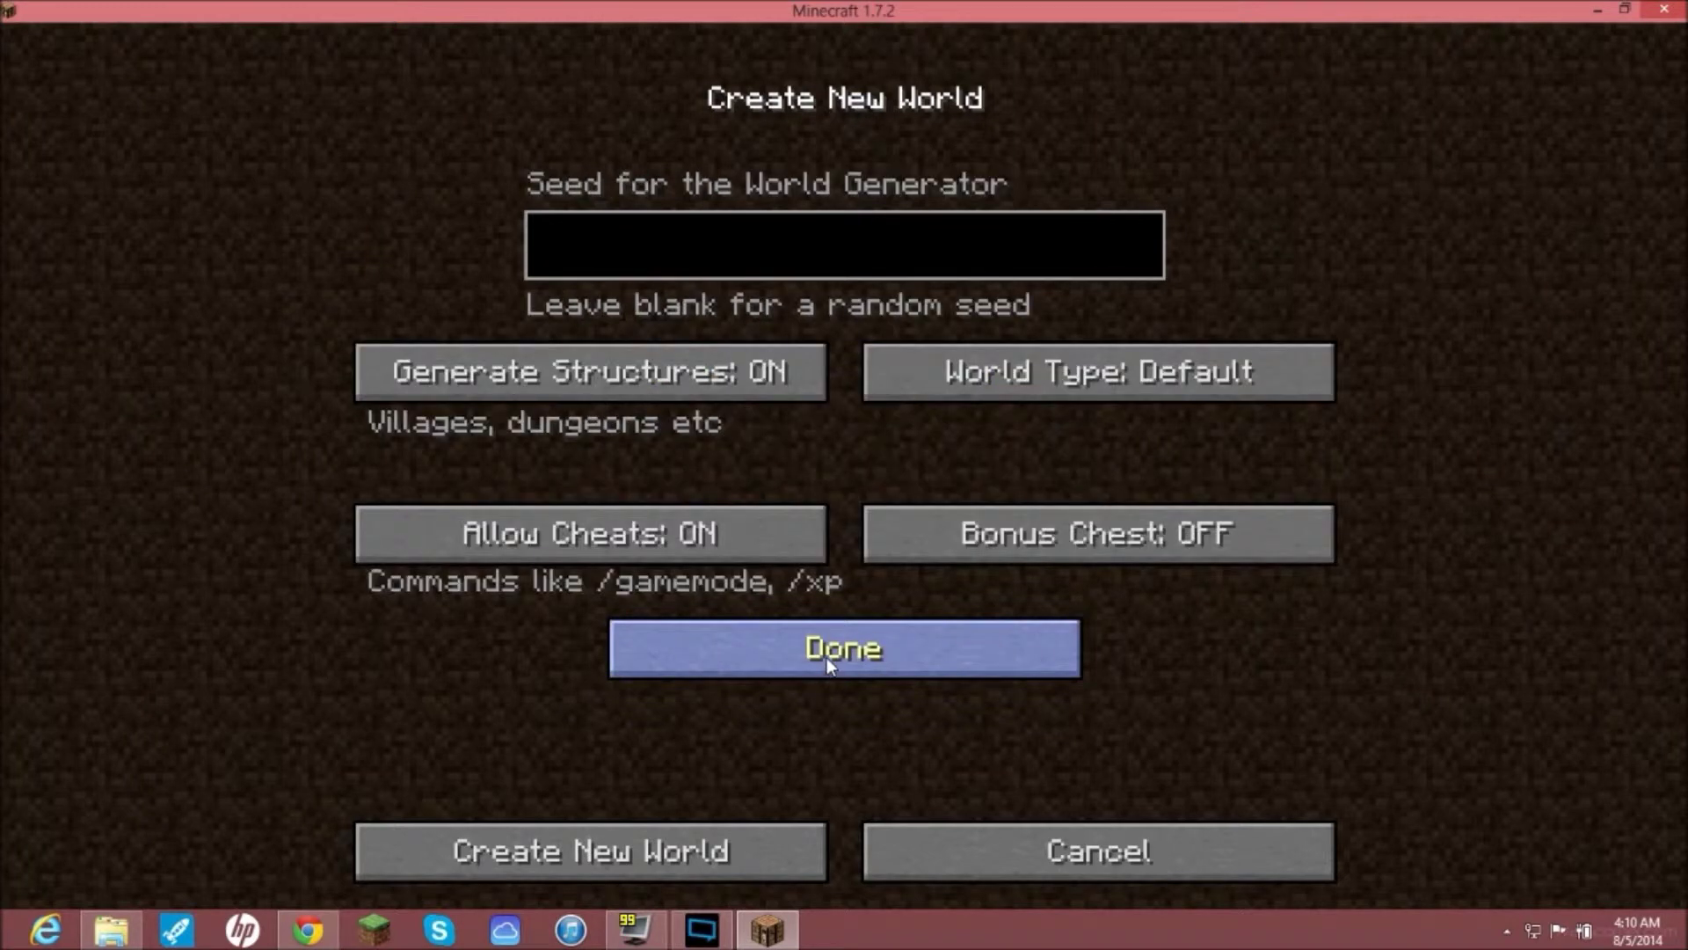
pyautogui.click(822, 648)
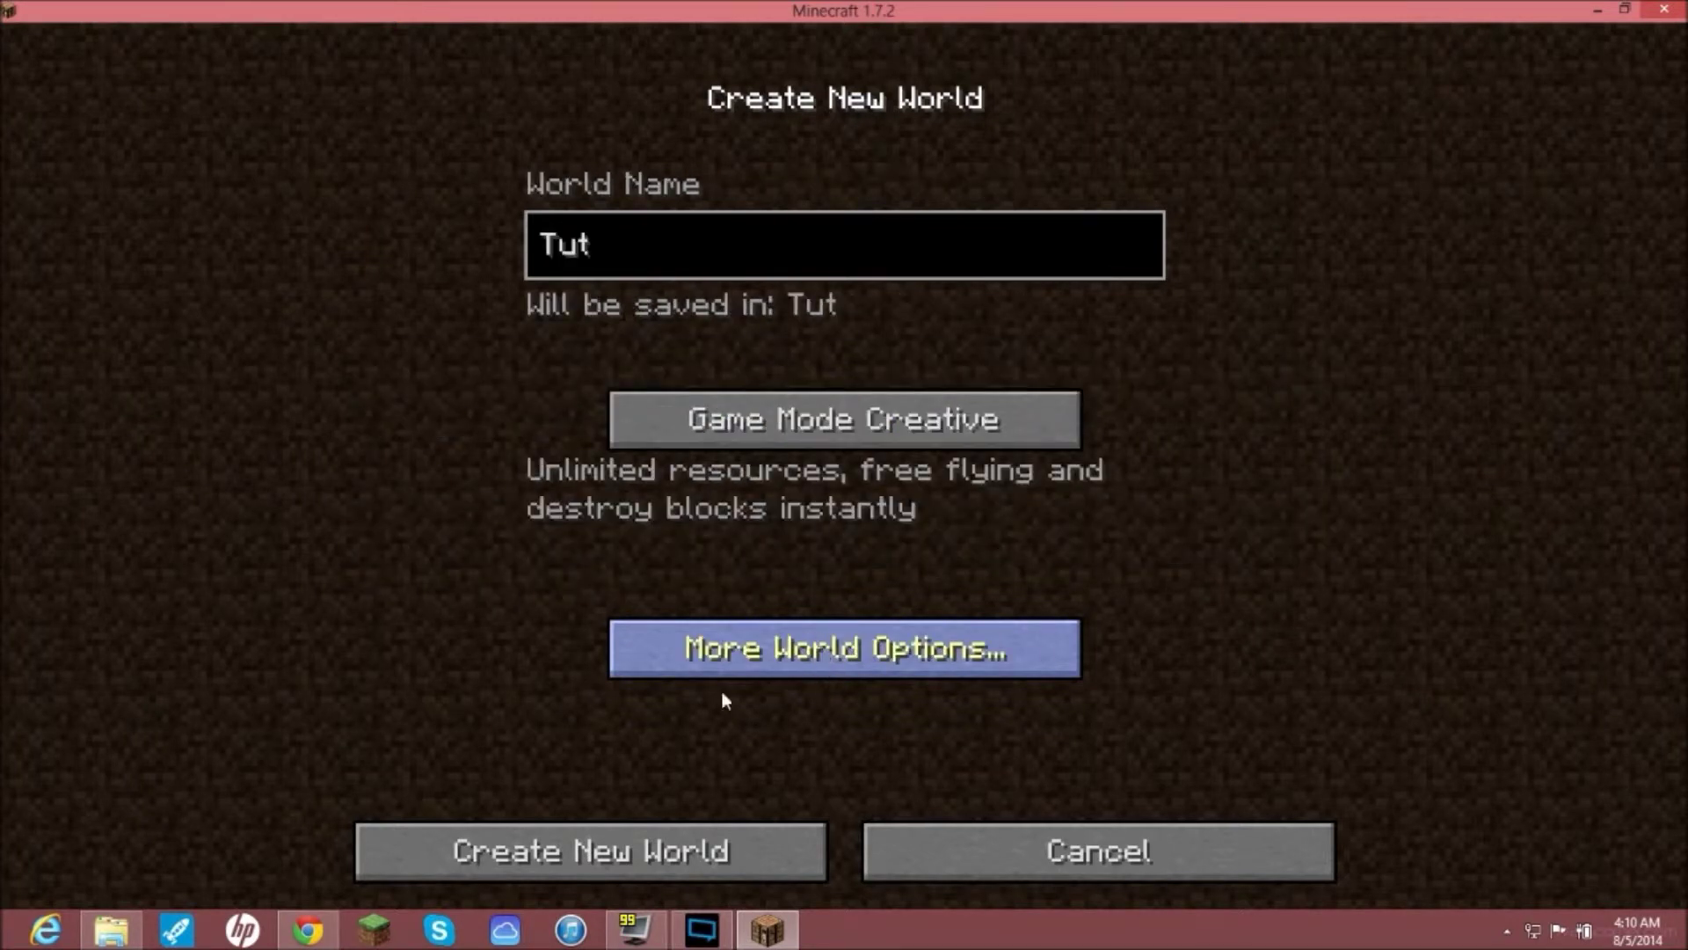
# Step: Set the world type to Superflat and create the world
pyautogui.click(817, 664)
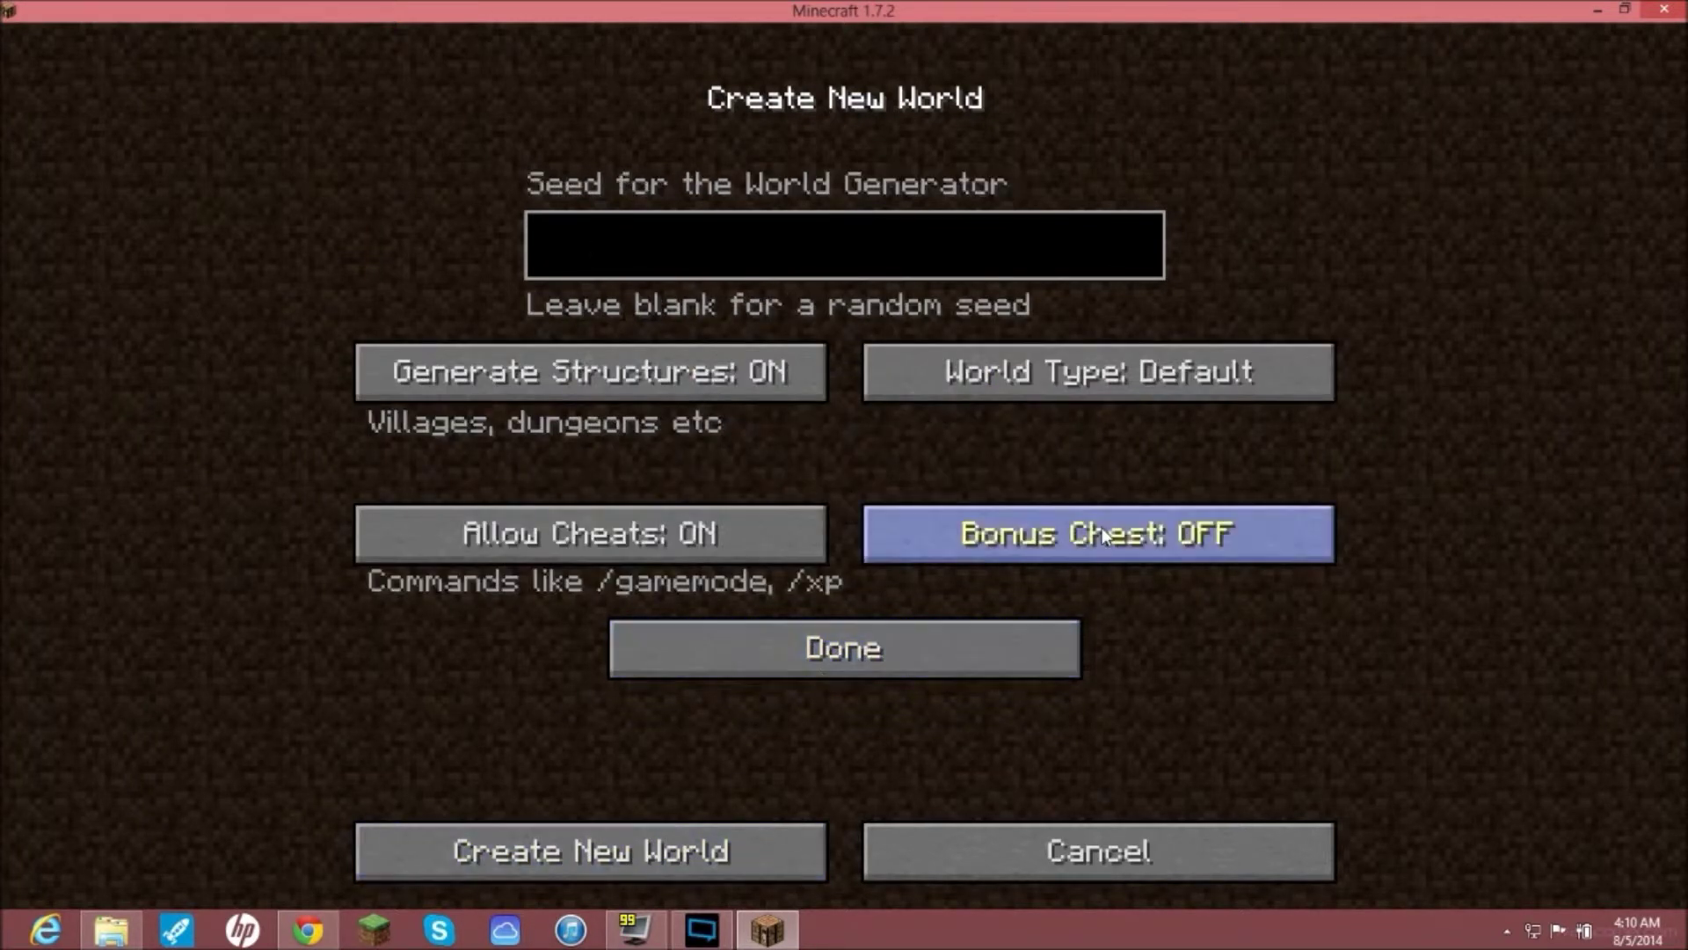
pyautogui.click(1115, 384)
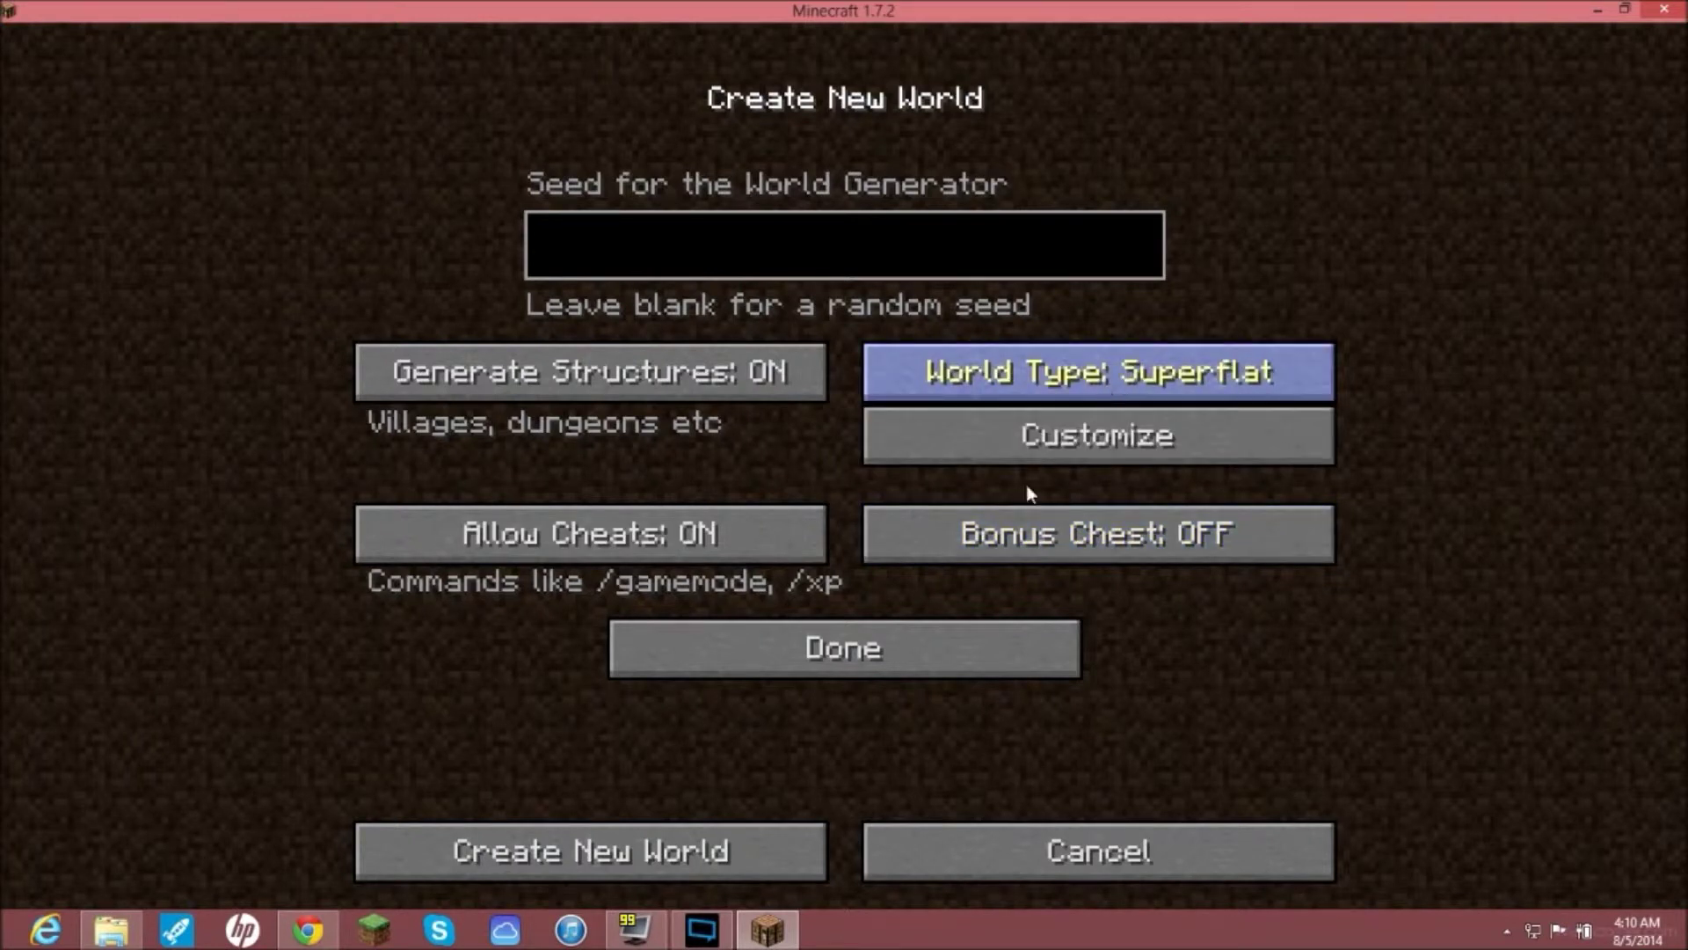
pyautogui.click(650, 664)
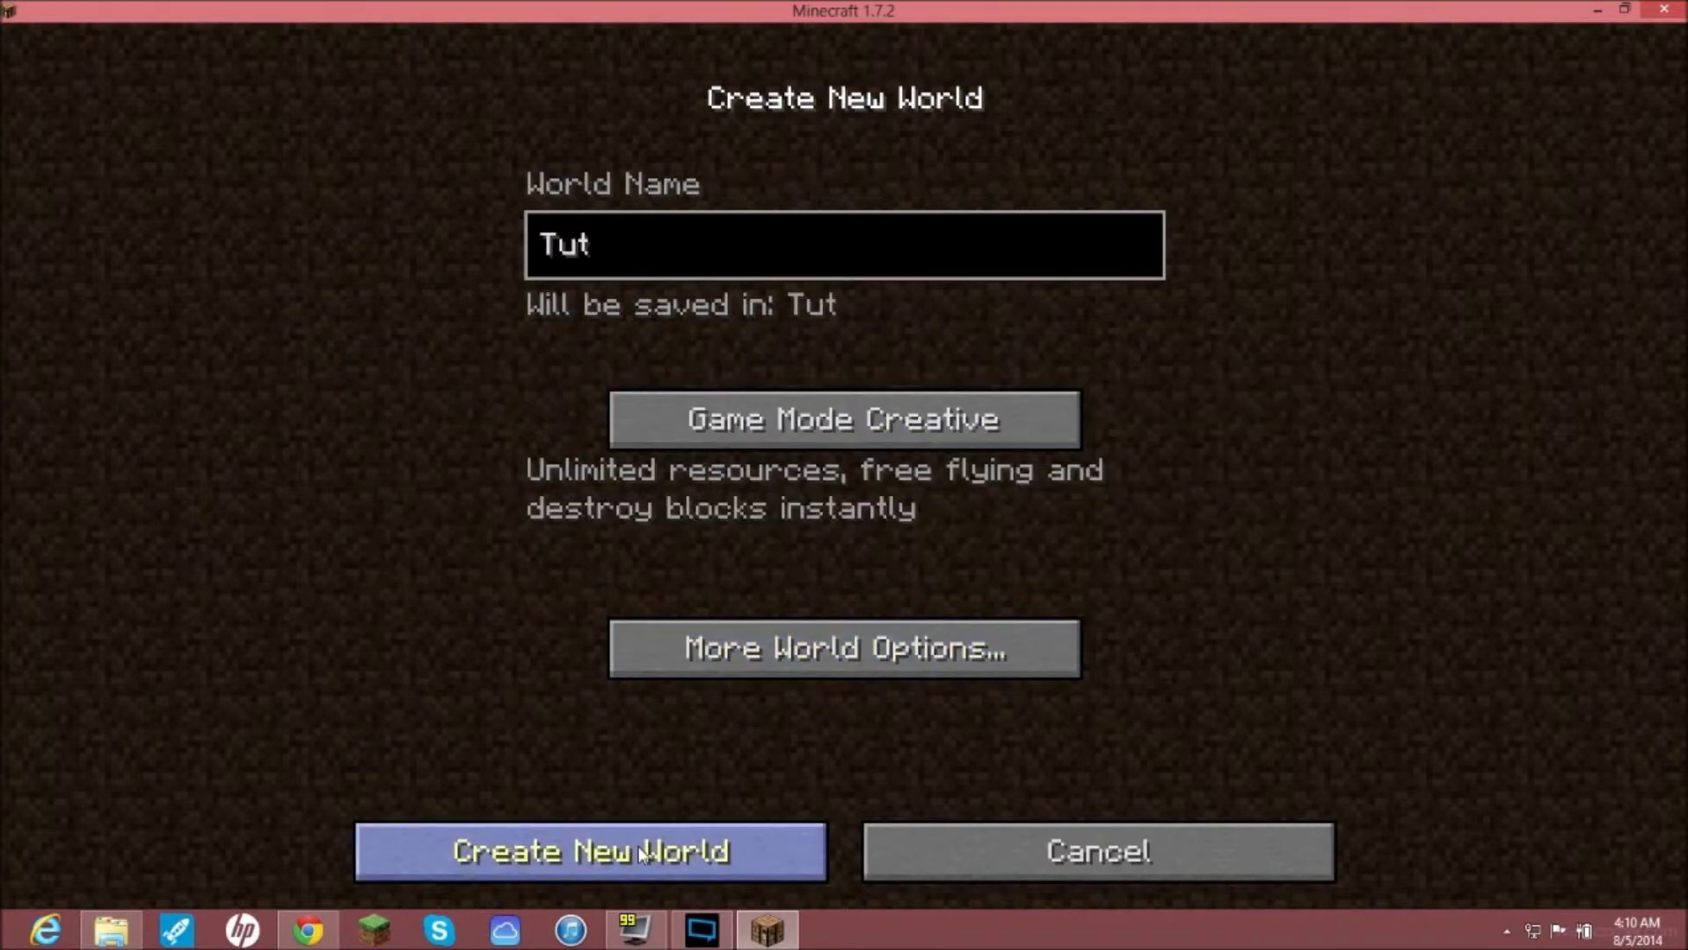
pyautogui.click(605, 864)
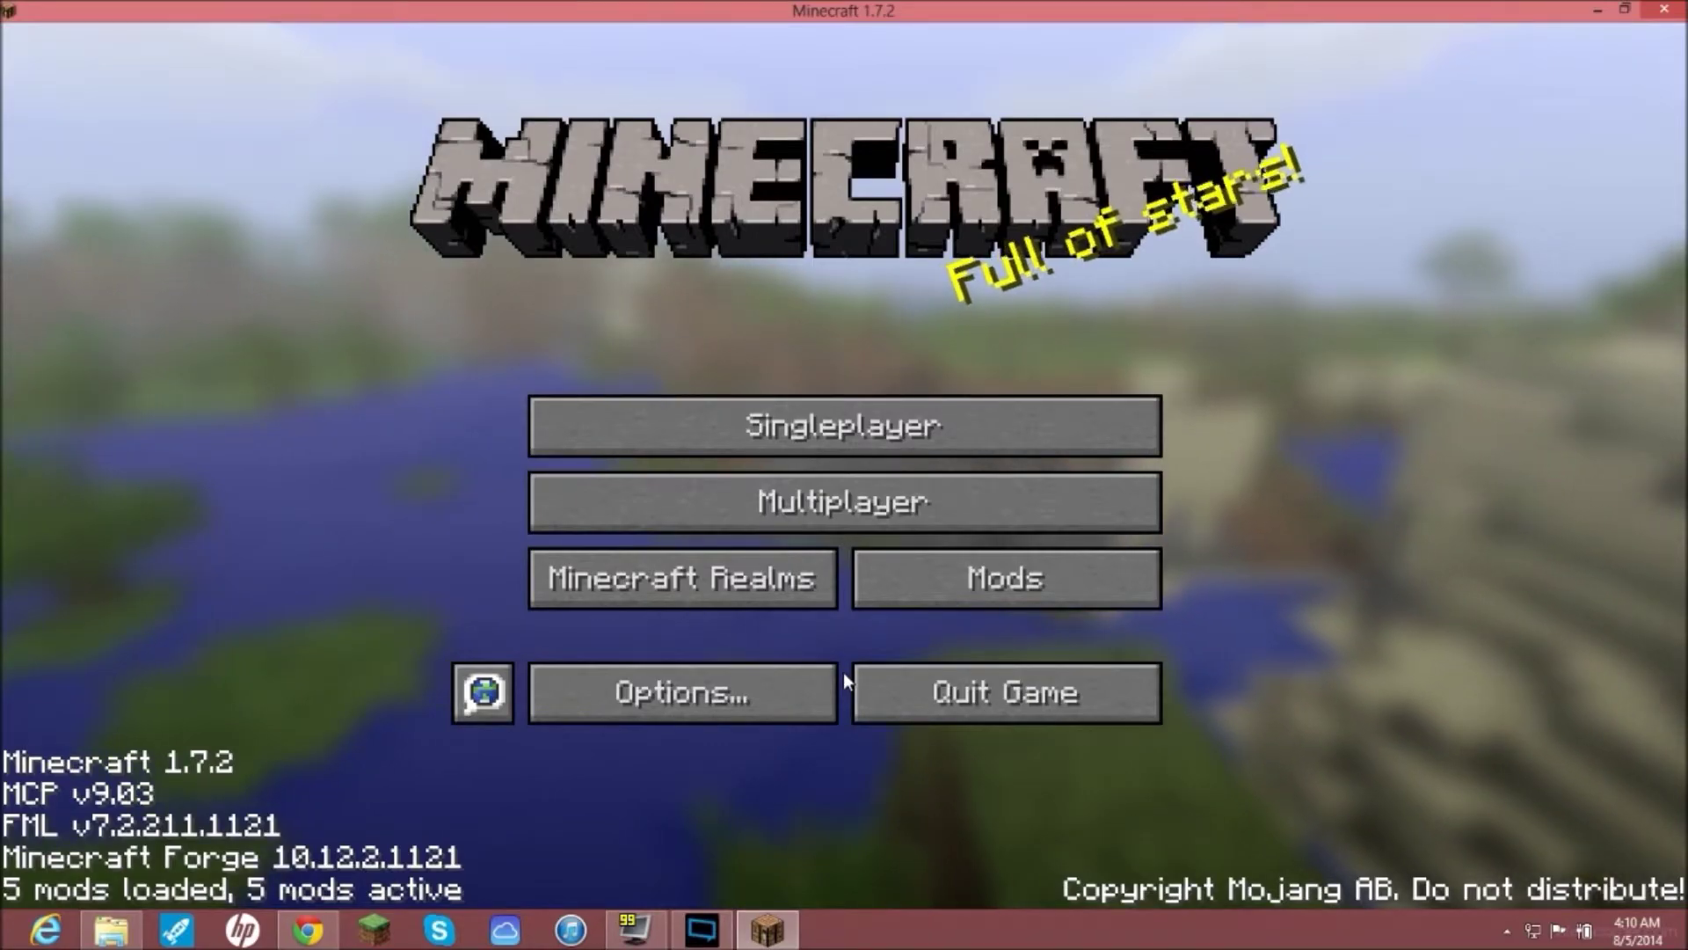
pyautogui.click(818, 569)
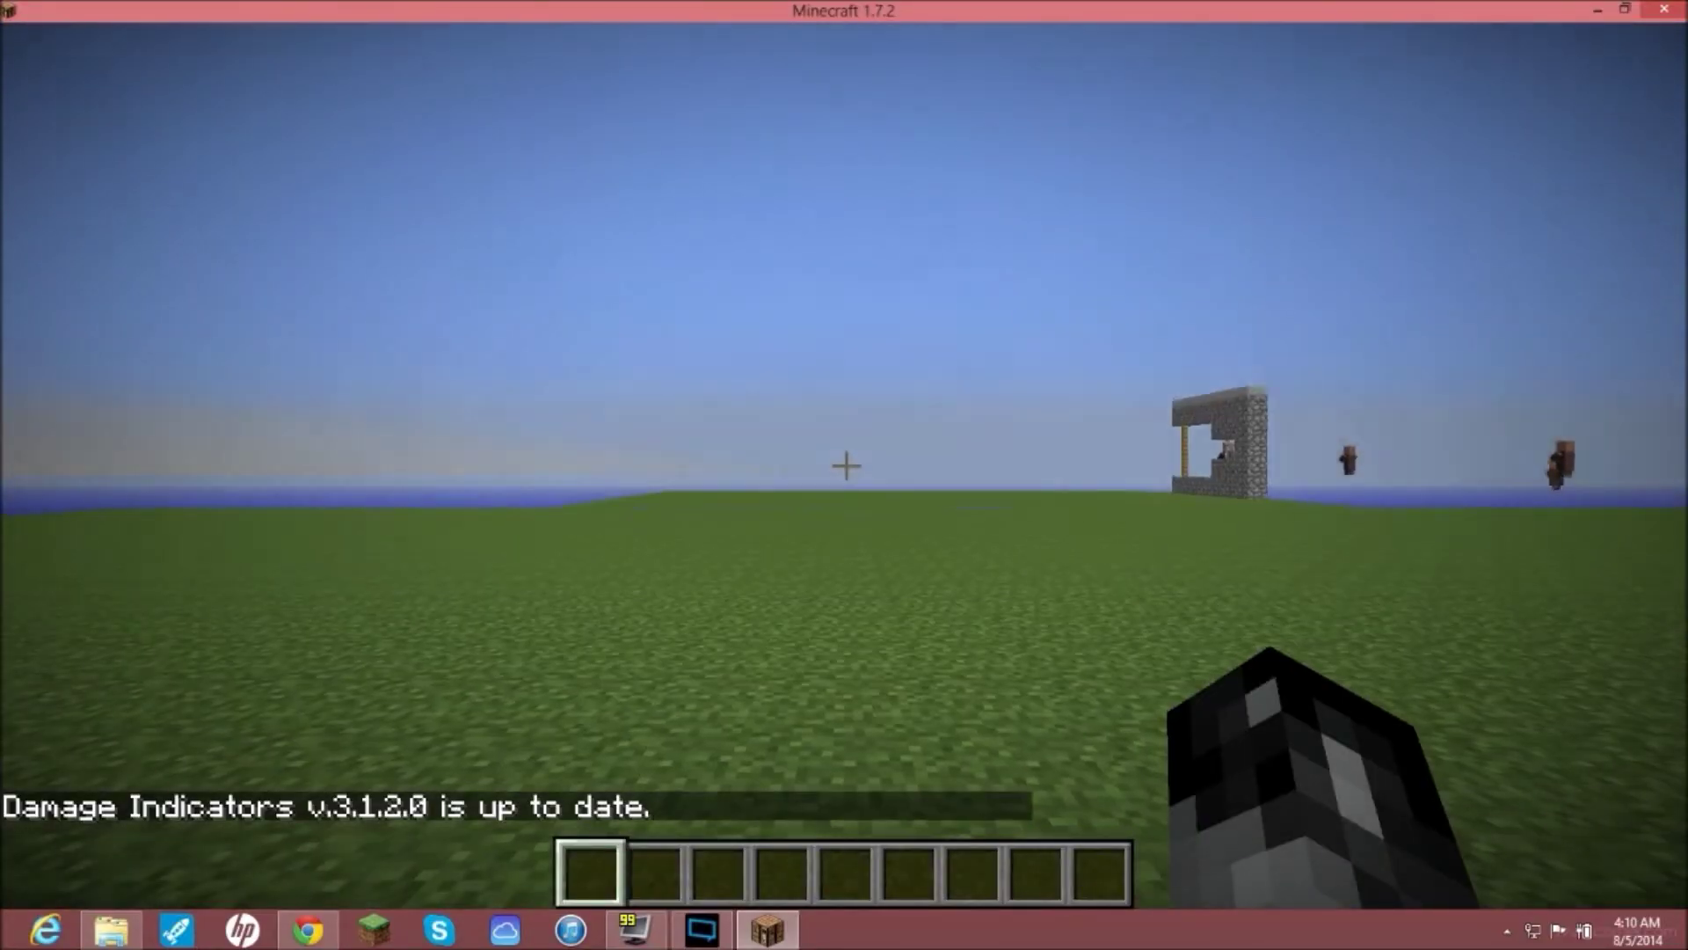
# Step: Walk across the grass and put a Lucky Block, a Very Lucky Block and an Unlucky Block in the first three hotbar slots
pyautogui.press('w')
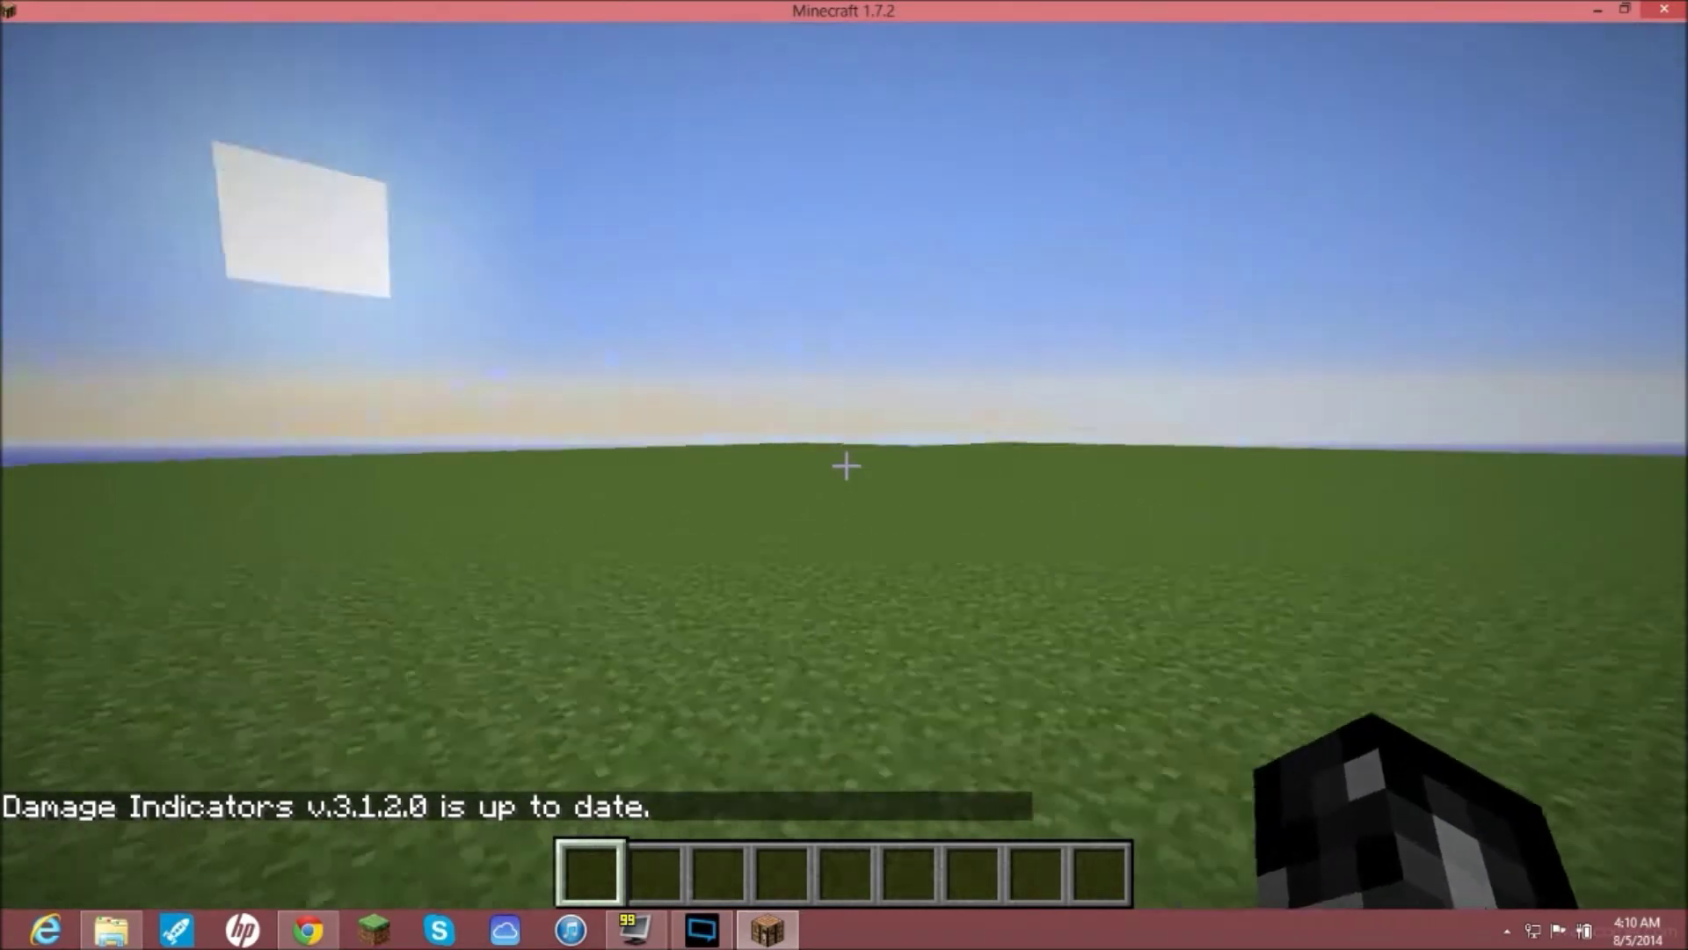
pyautogui.press('w')
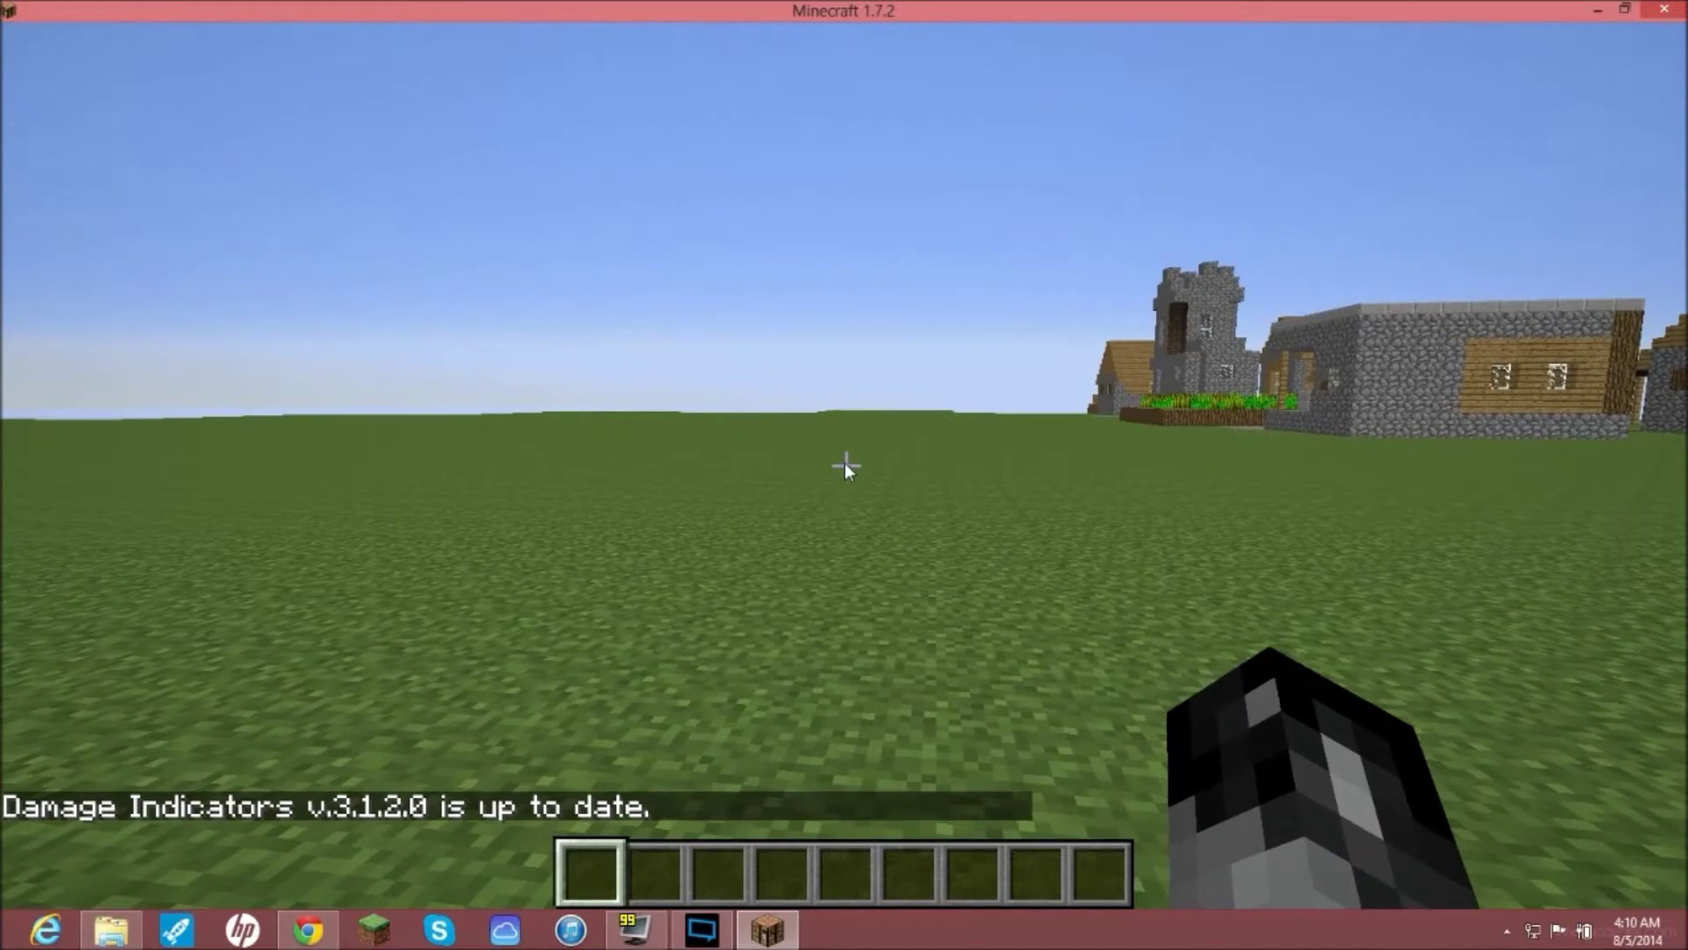
pyautogui.press('e')
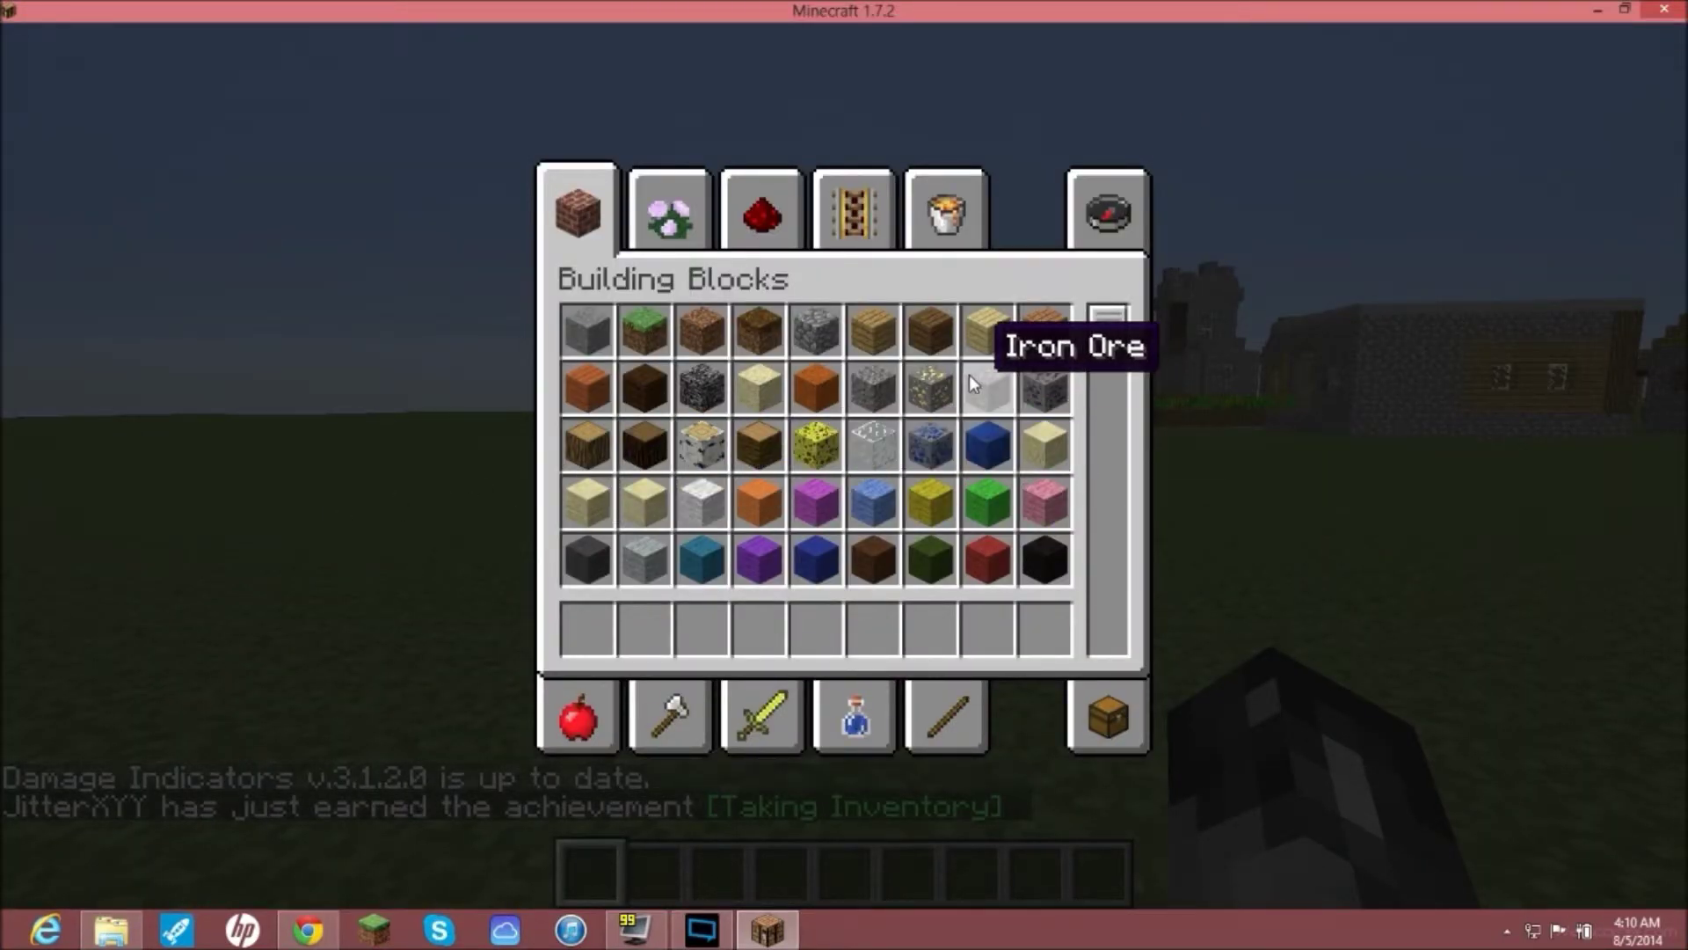
pyautogui.scroll(-8, 969, 374)
pyautogui.scroll(-3, 791, 400)
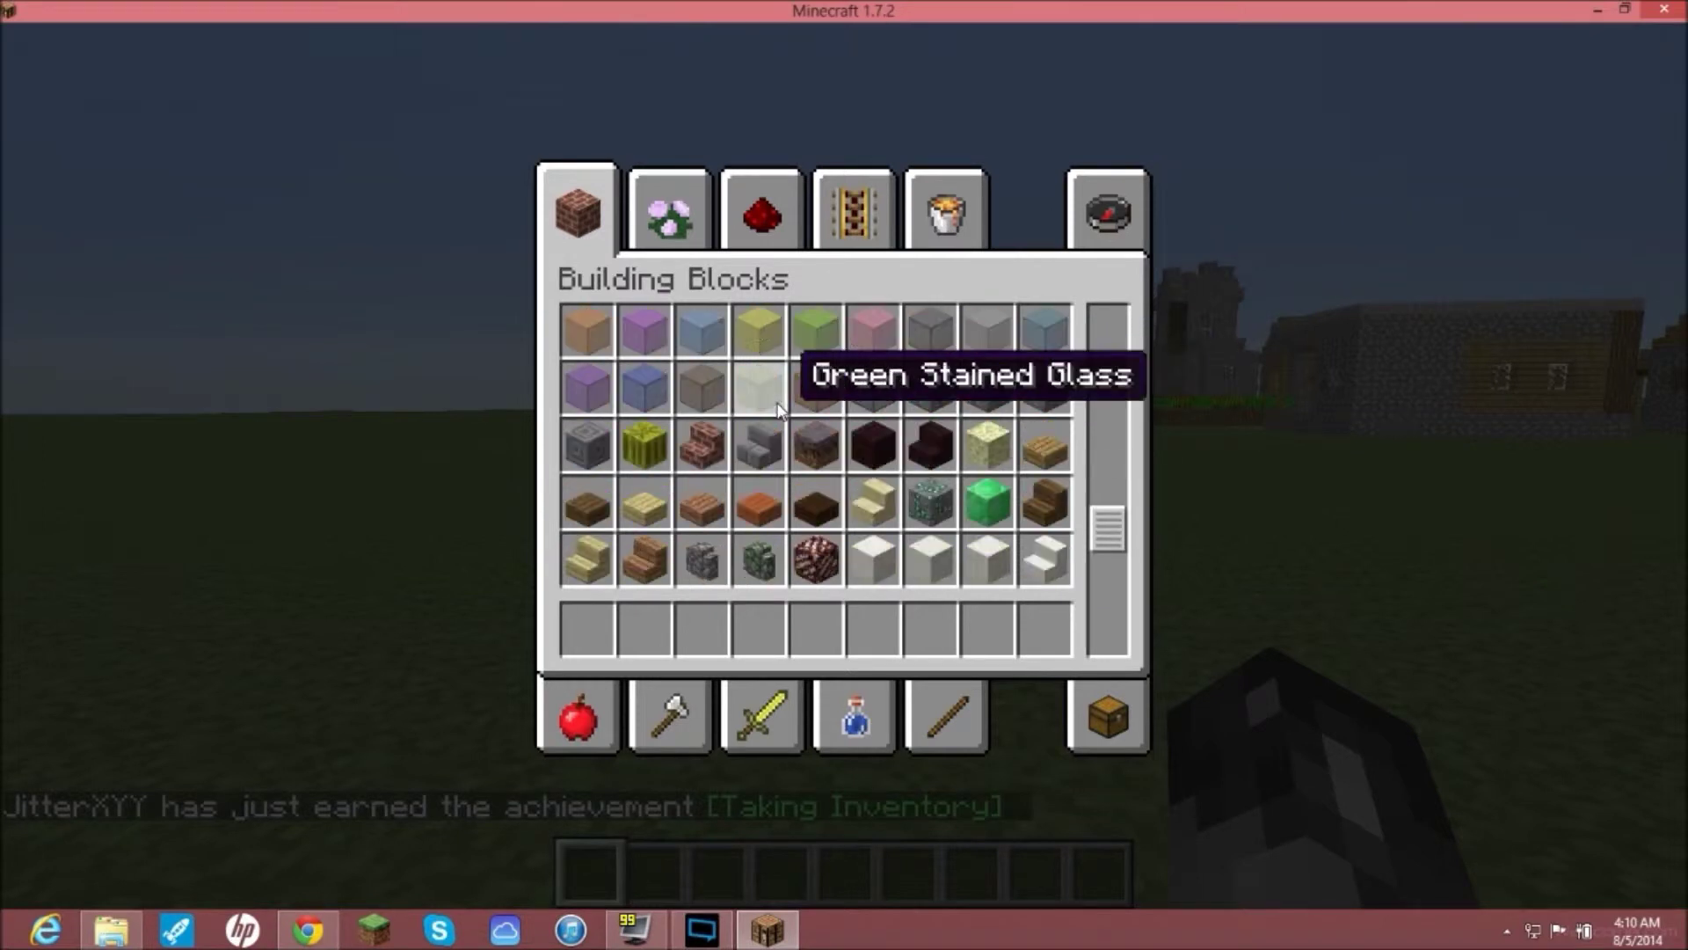
pyautogui.scroll(-4, 778, 406)
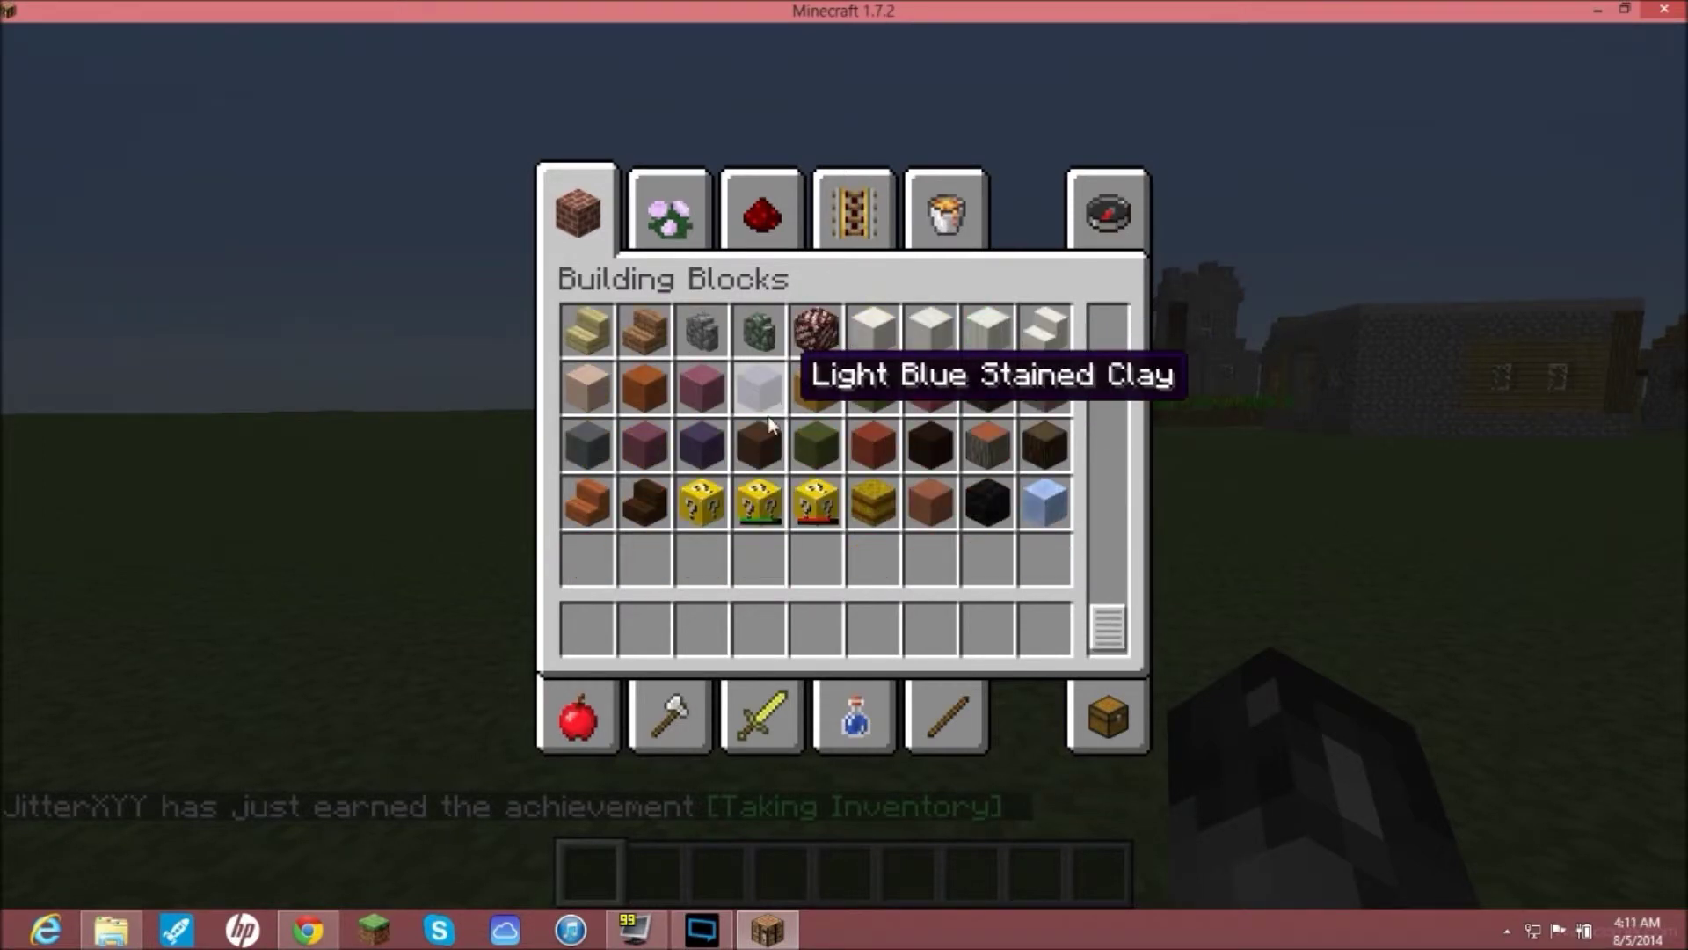
pyautogui.click(716, 502)
pyautogui.click(598, 628)
pyautogui.click(758, 502)
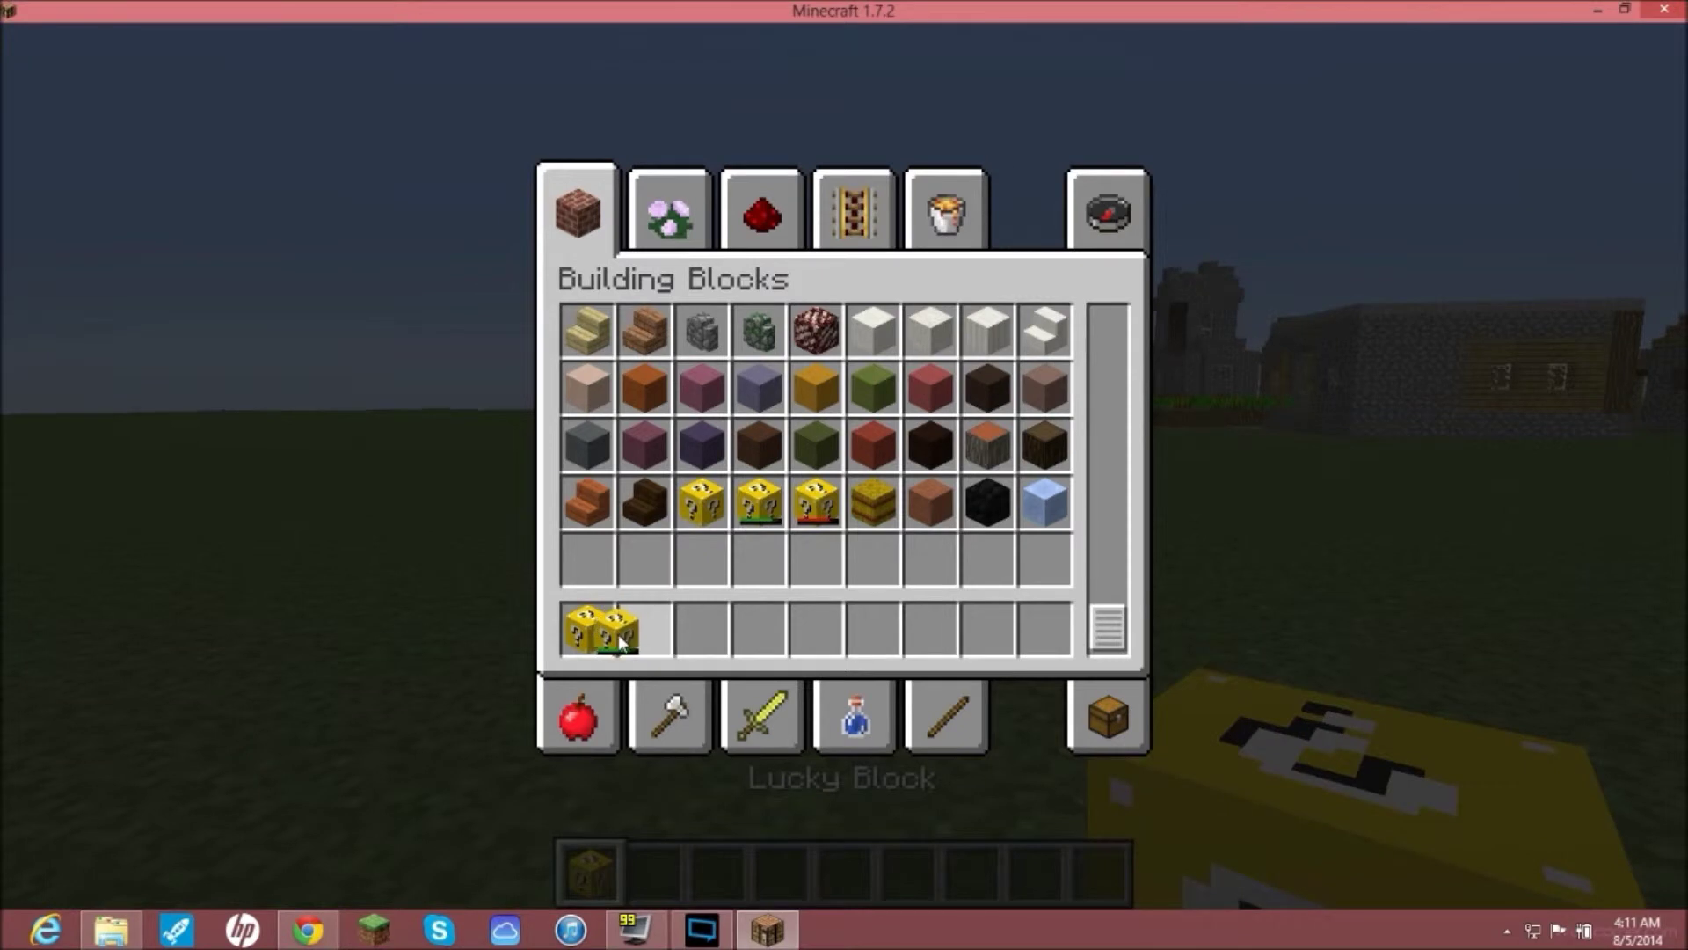
pyautogui.click(644, 628)
pyautogui.click(810, 503)
pyautogui.click(702, 628)
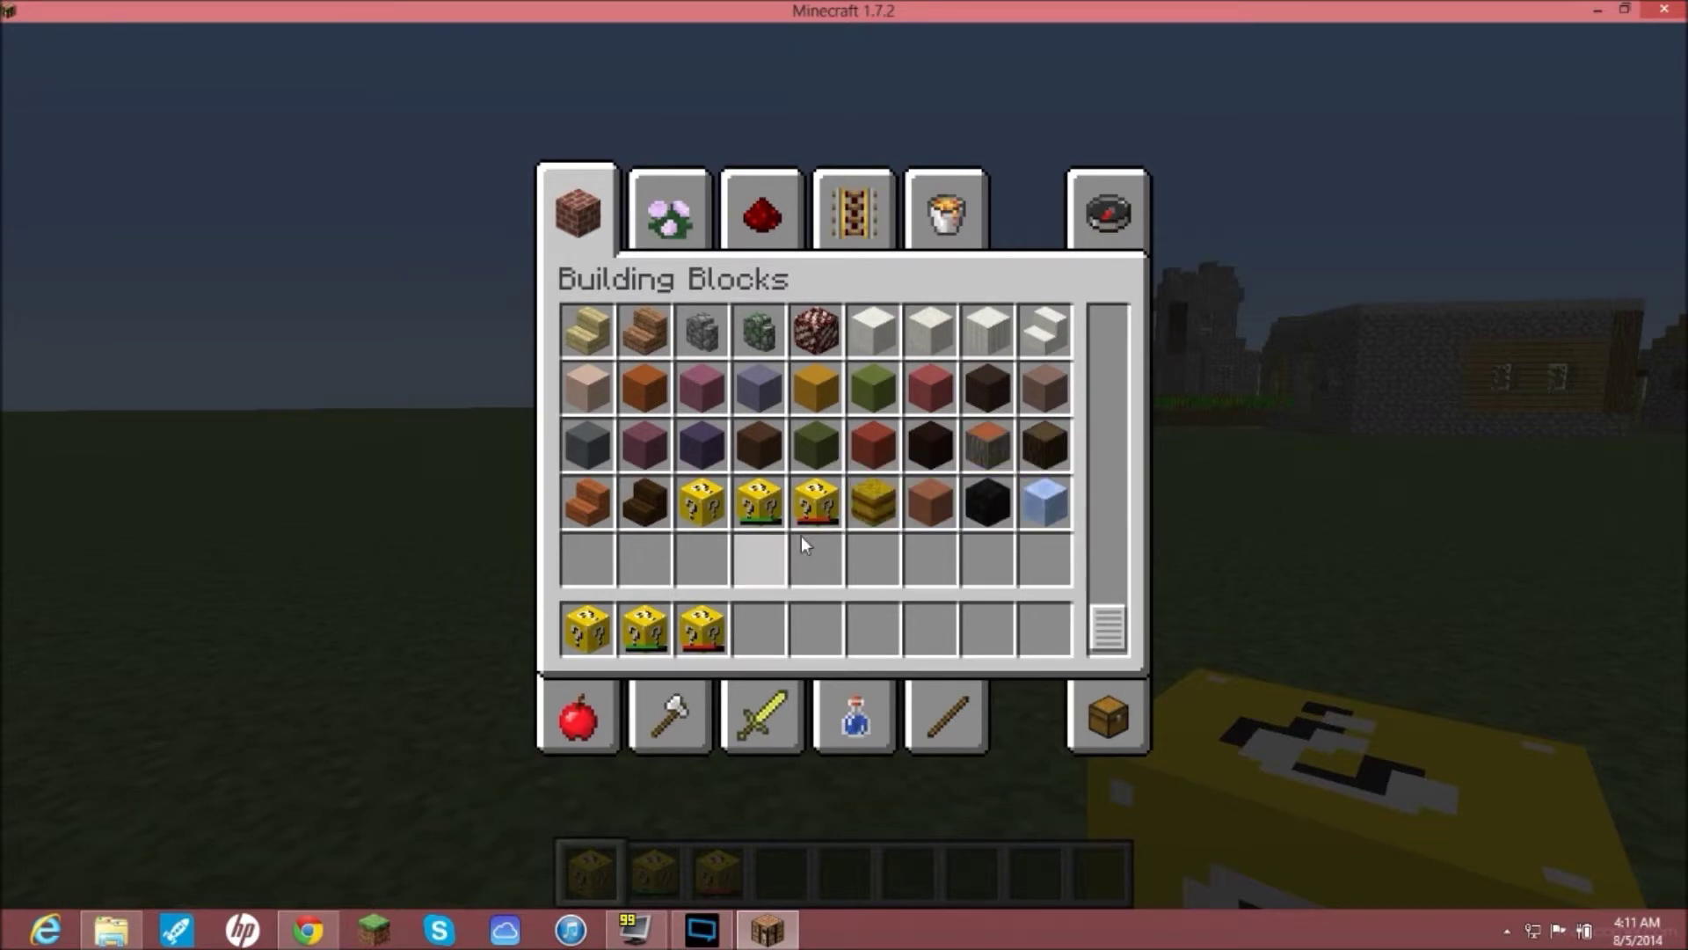
pyautogui.press('e')
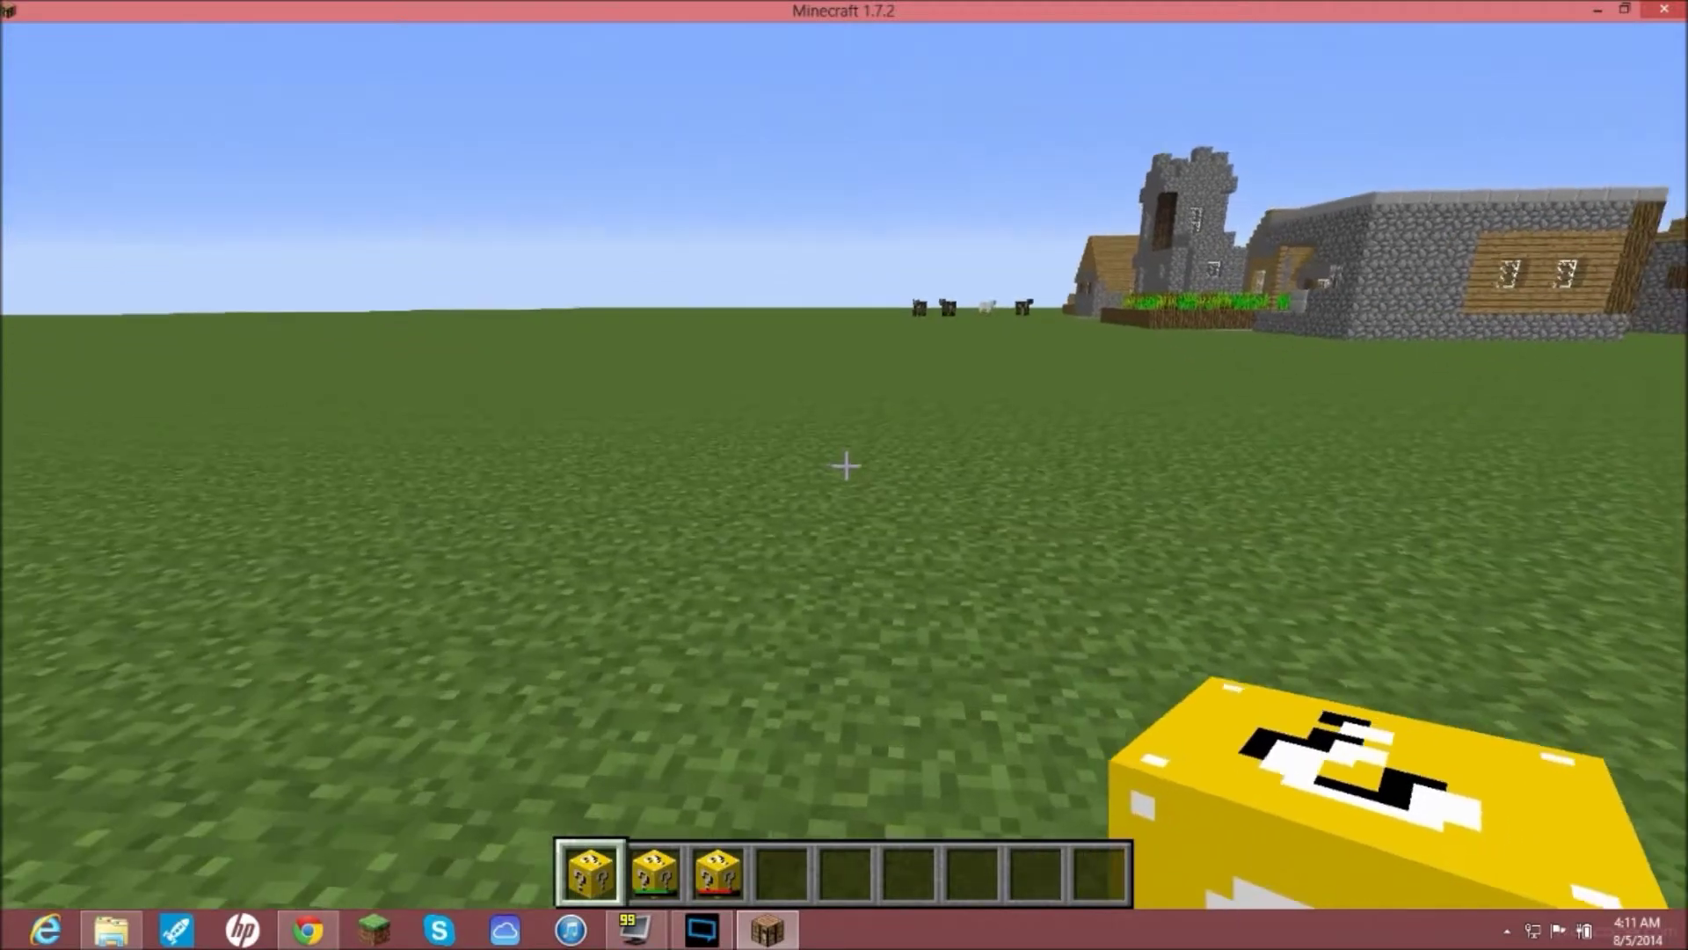
# Step: Place the Lucky Block, Very Lucky Block and Unlucky Block apart from each other on the grass
pyautogui.rightClick(846, 466)
pyautogui.press('2')
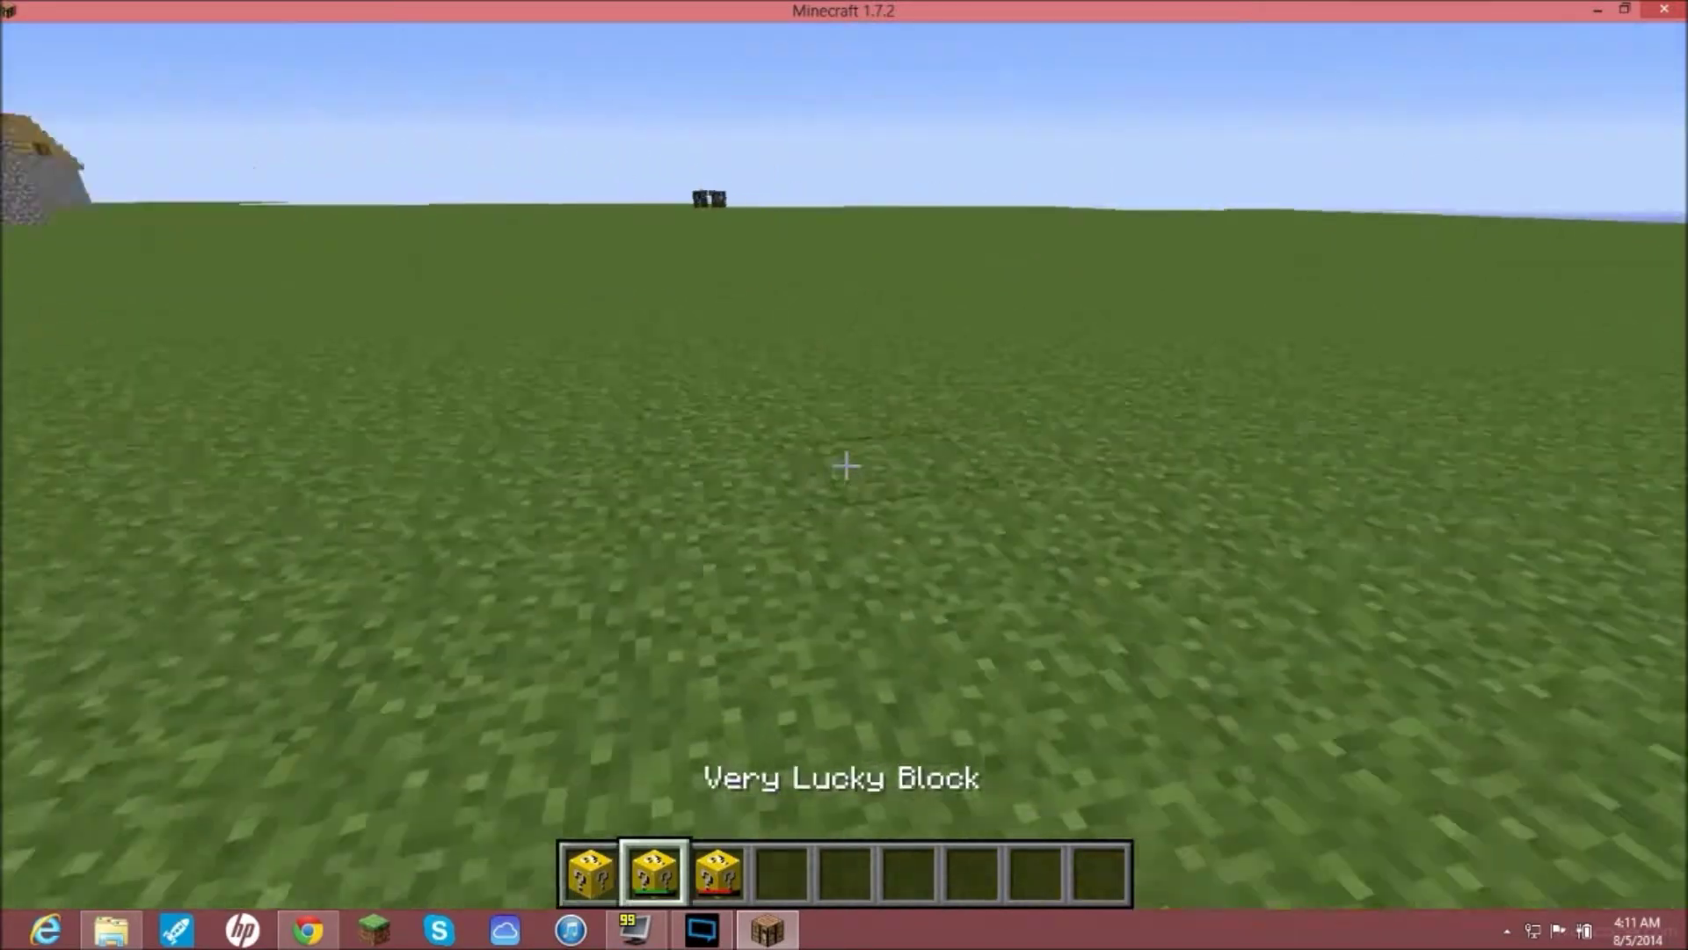
pyautogui.rightClick(846, 466)
pyautogui.press('3')
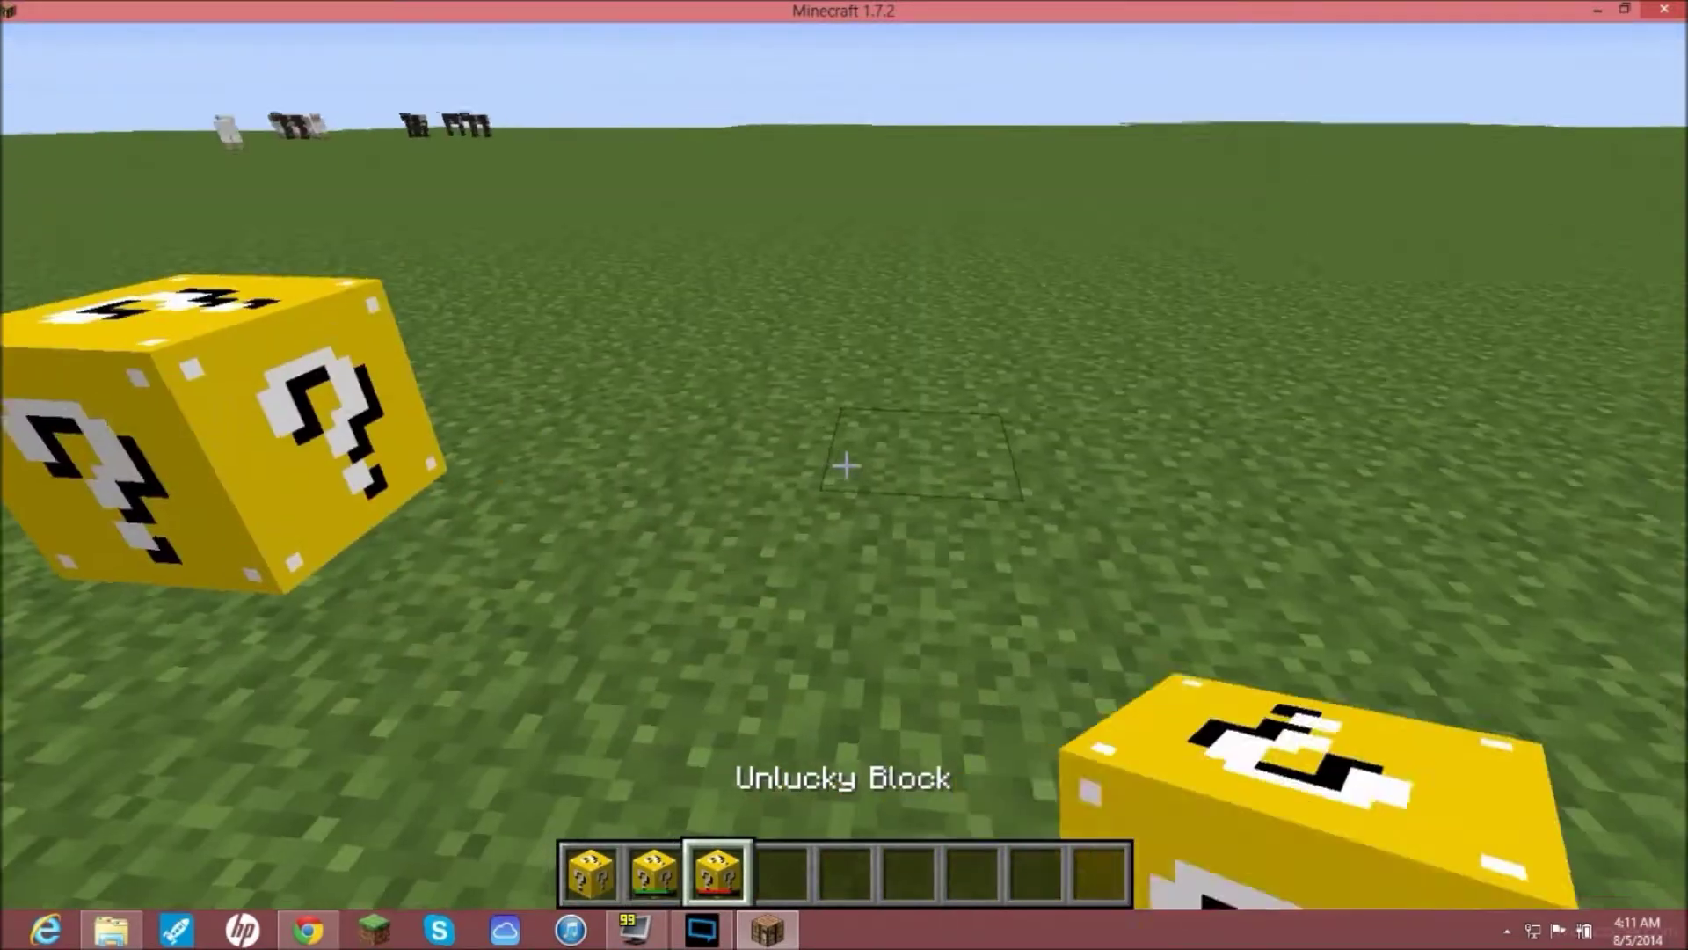
pyautogui.rightClick(846, 466)
# Step: Clear the three kinds of lucky block out of the hotbar and select the empty first slot
pyautogui.press('e')
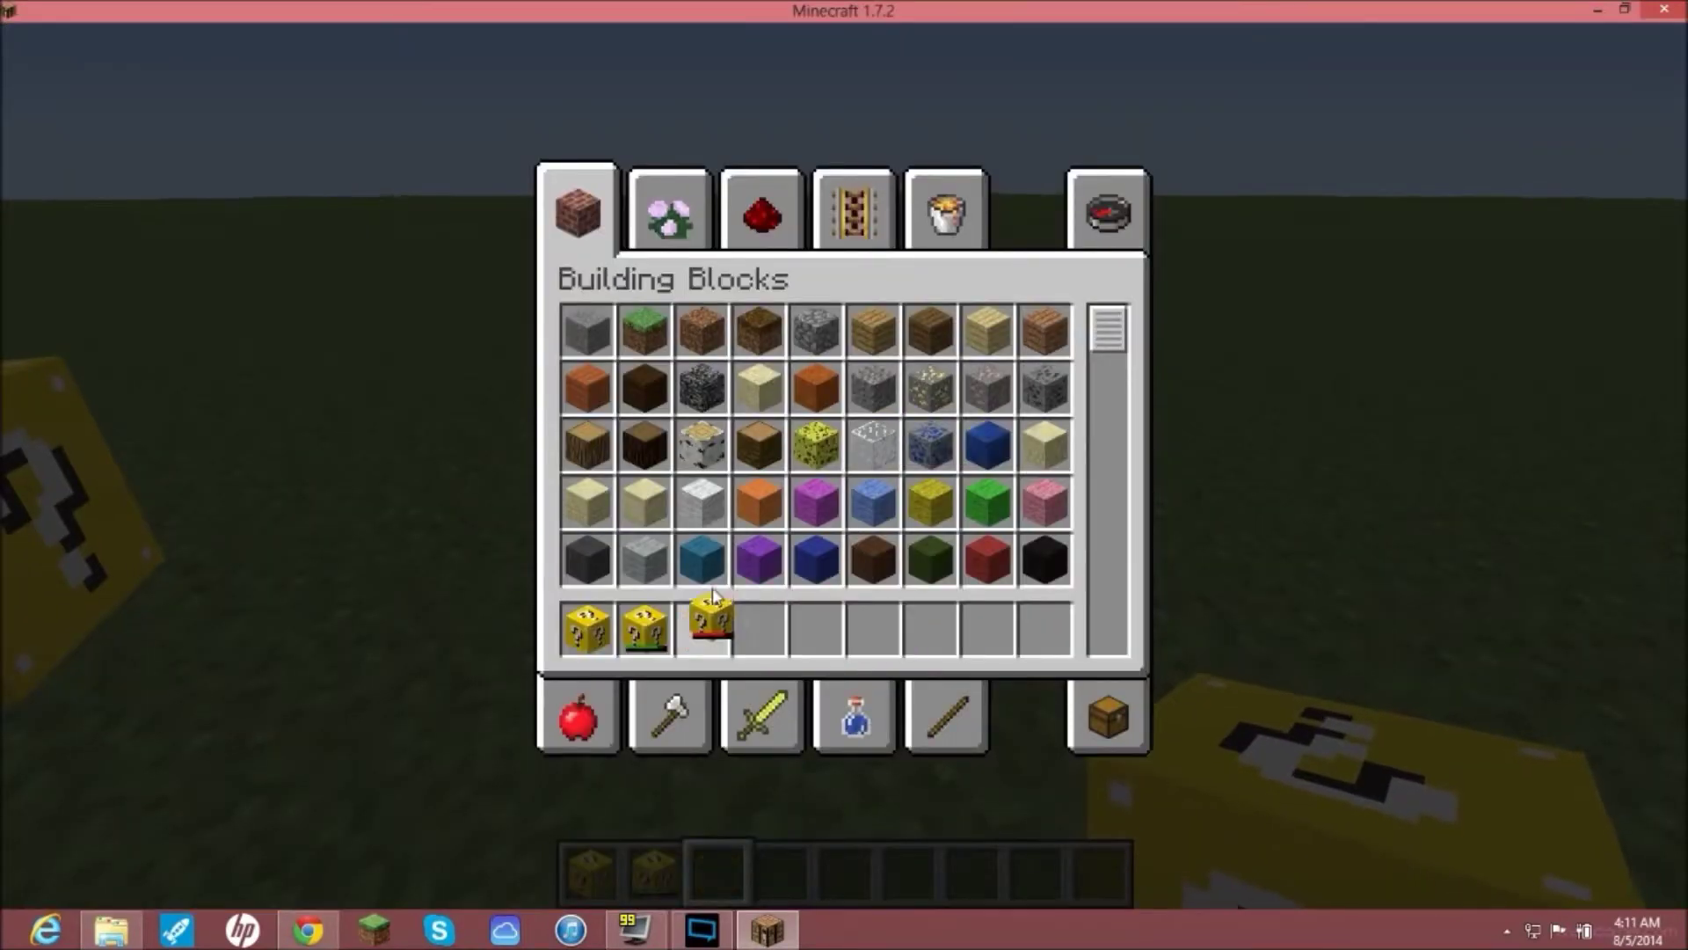
pyautogui.press('e')
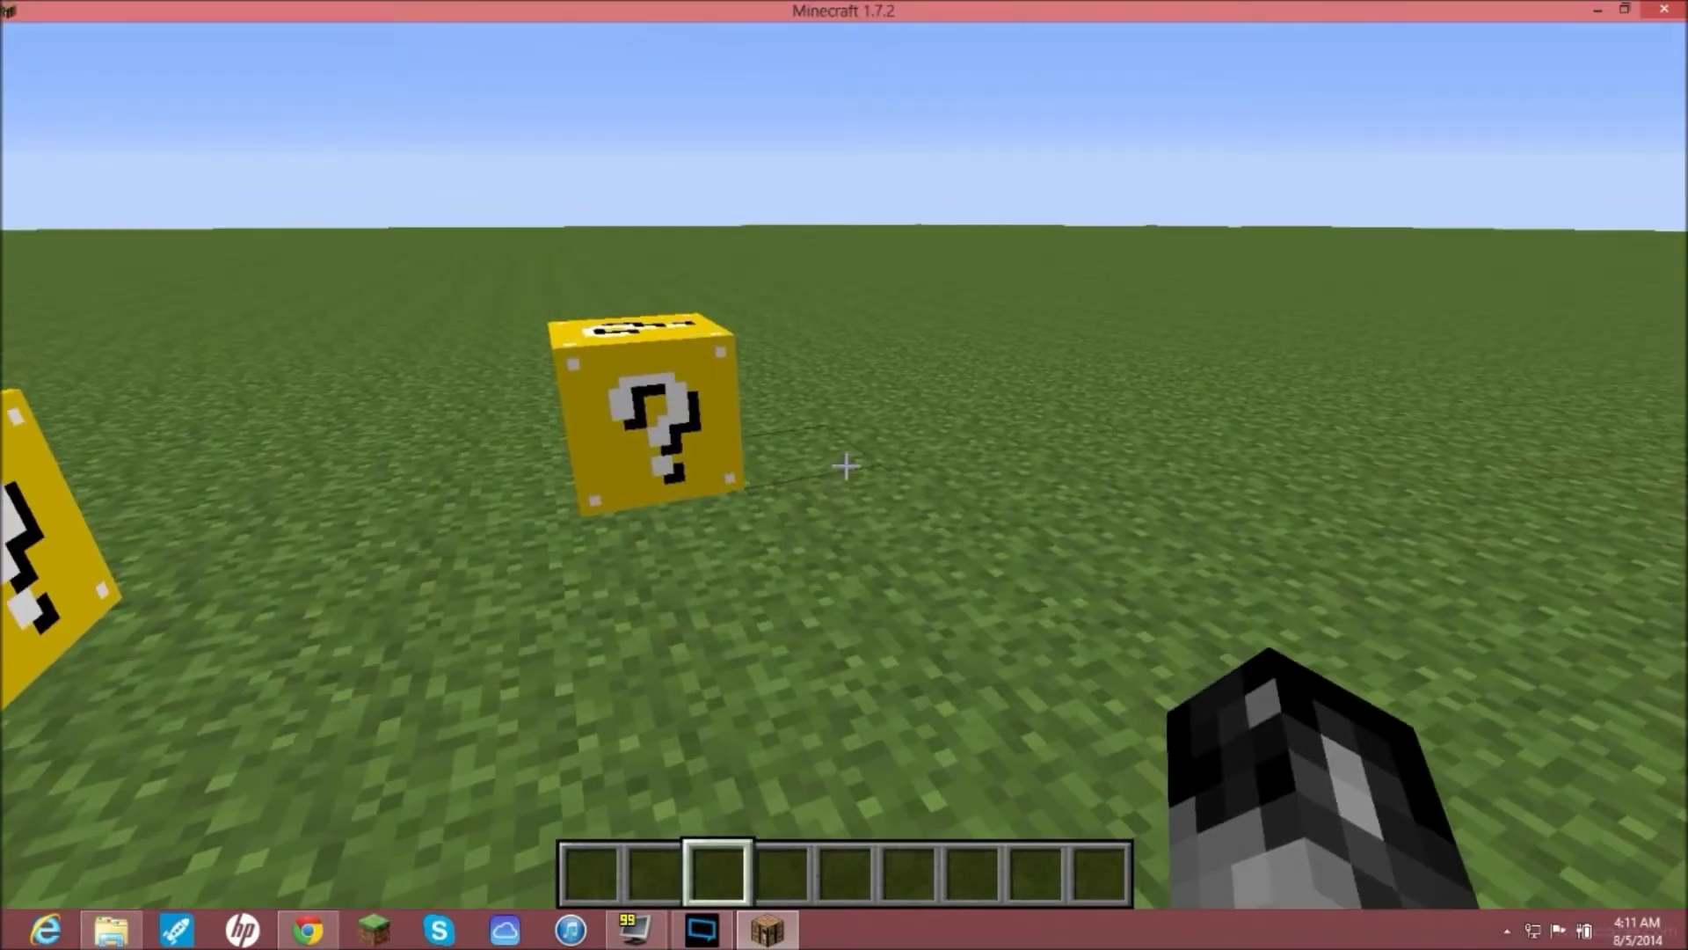
pyautogui.press('1')
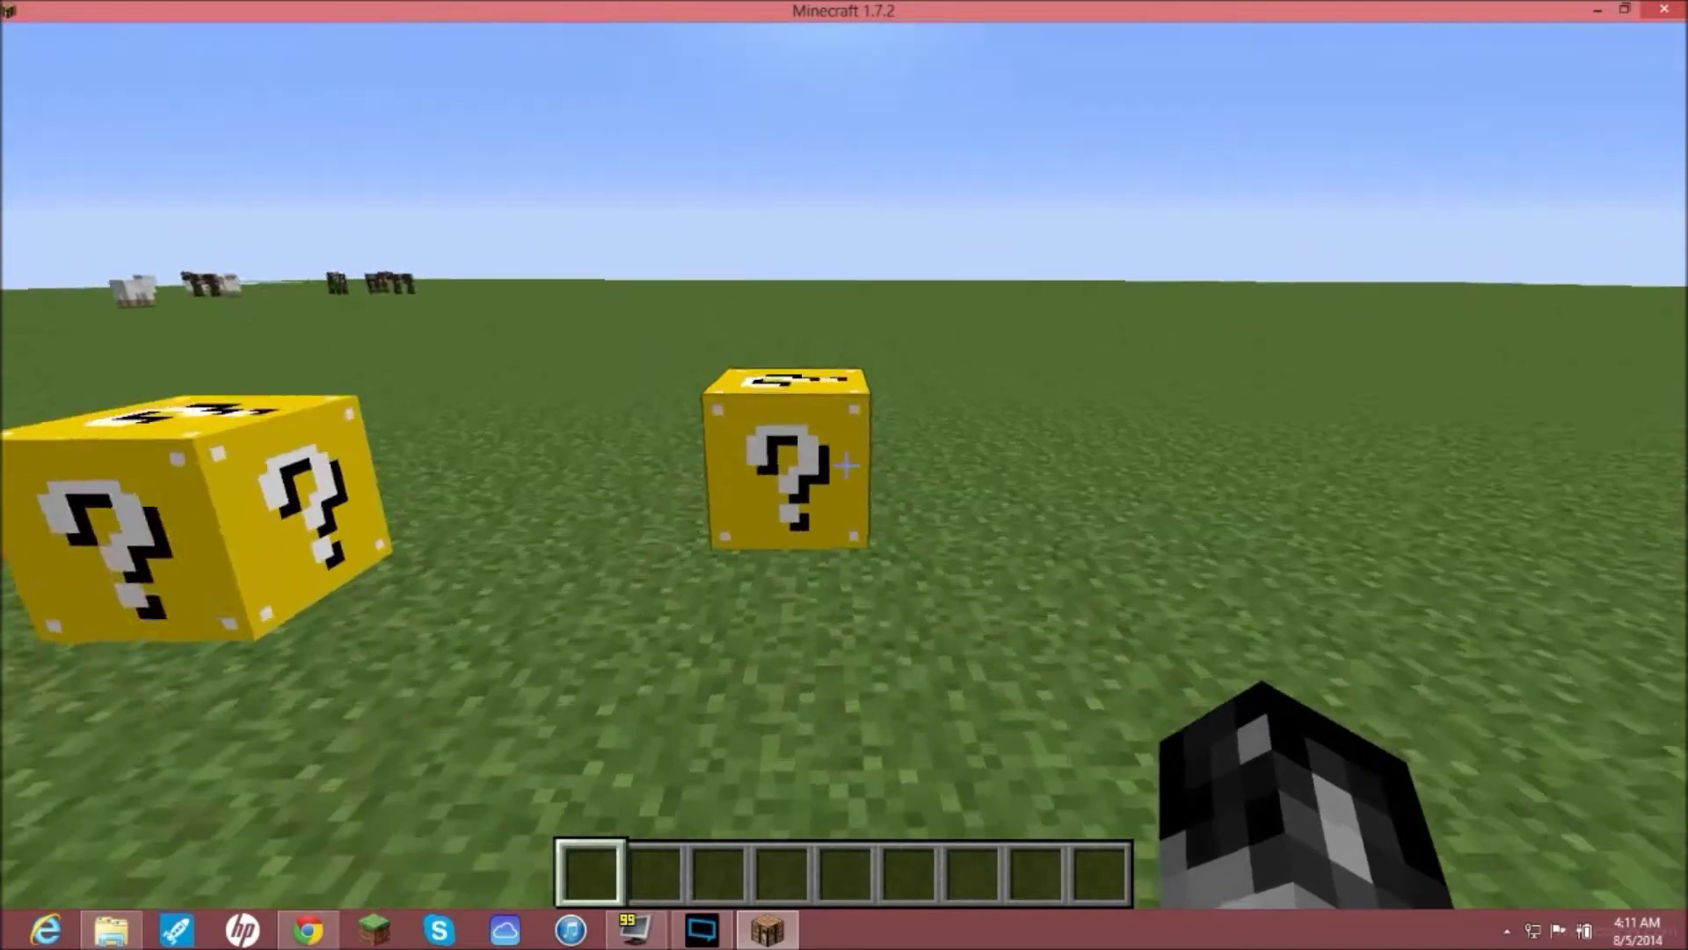
# Step: Switch to survival mode with the /gamemode command, walk up to a placed lucky block and break it
pyautogui.click(846, 466)
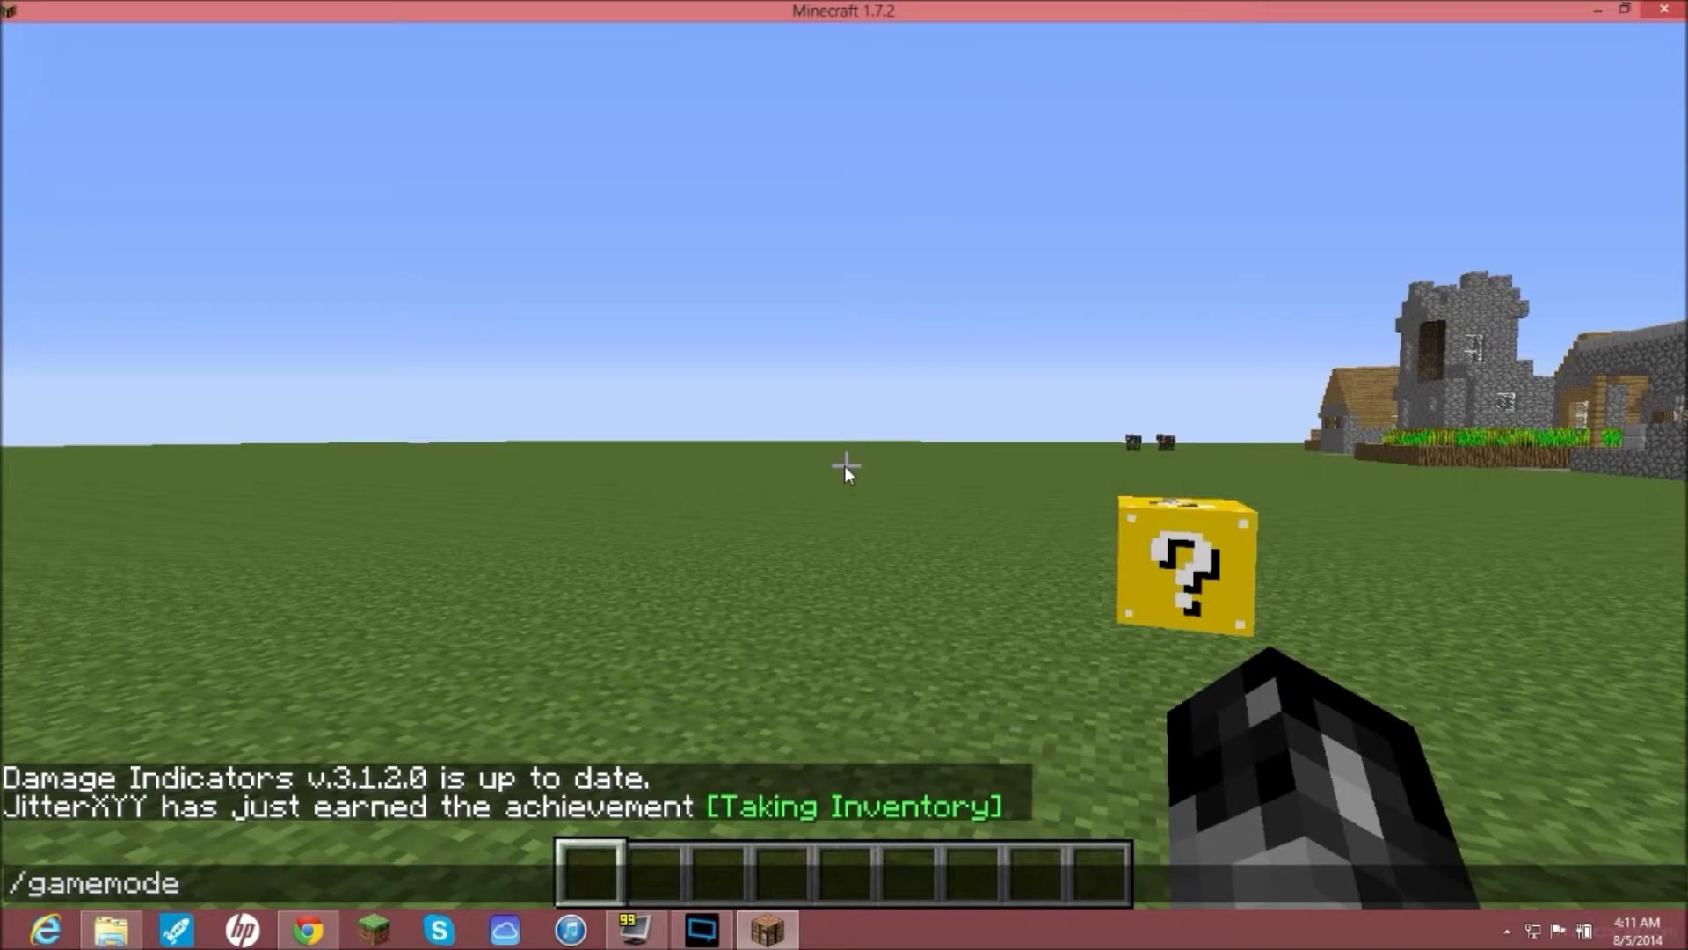
pyautogui.press('w')
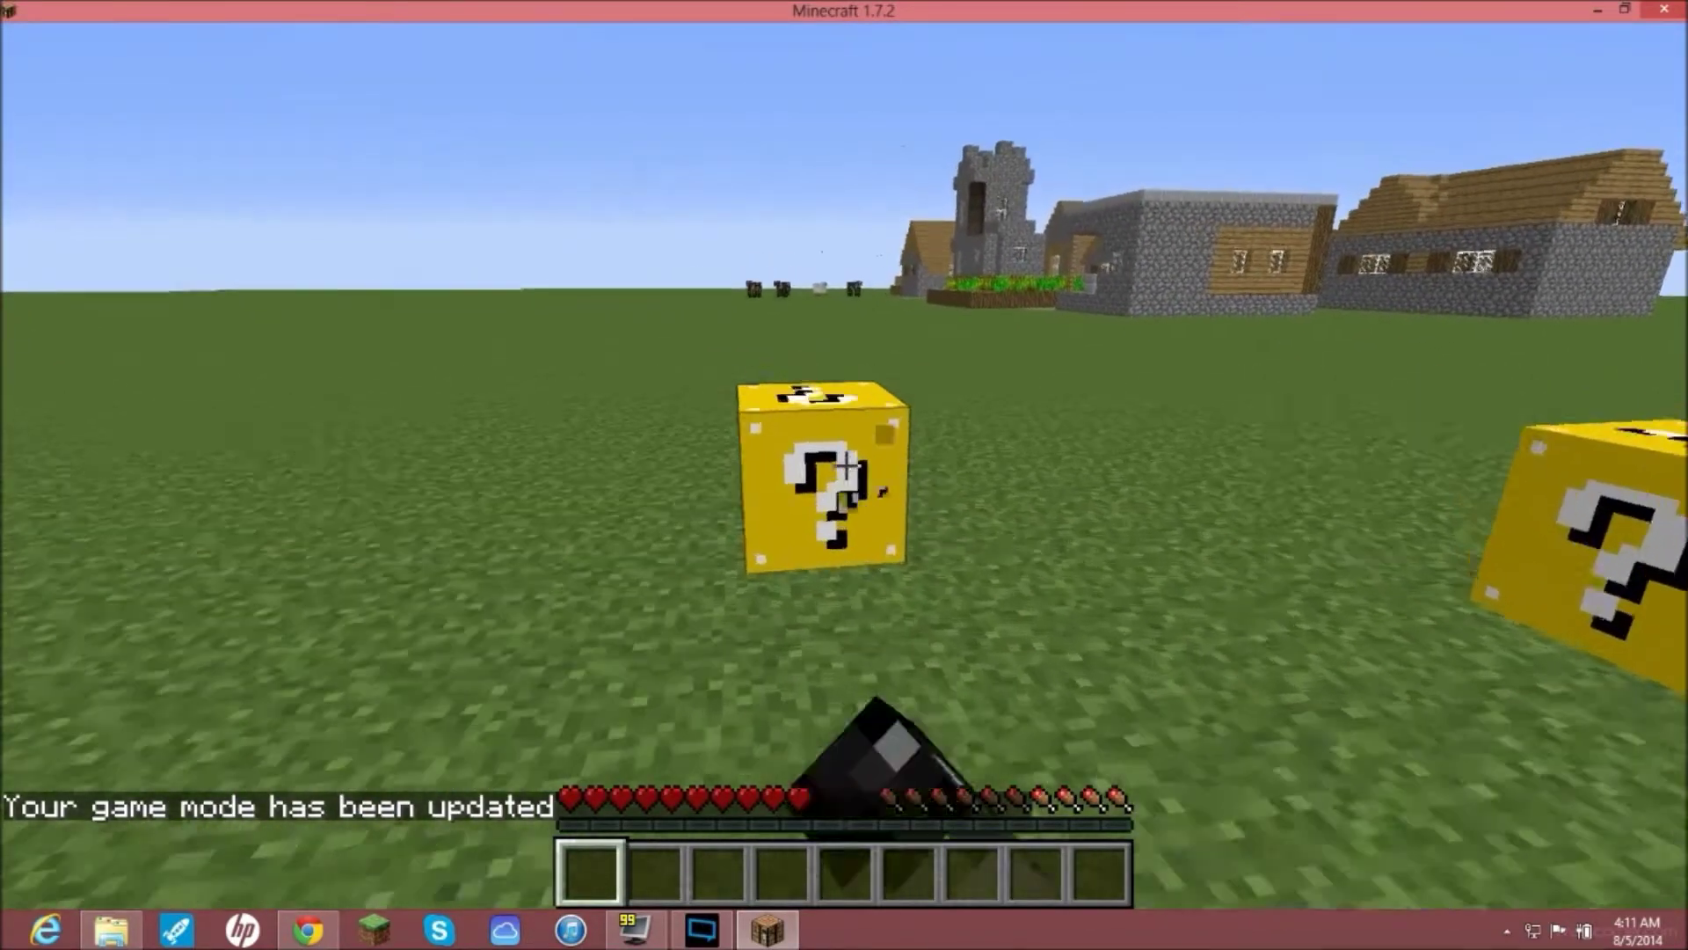
pyautogui.click(846, 466)
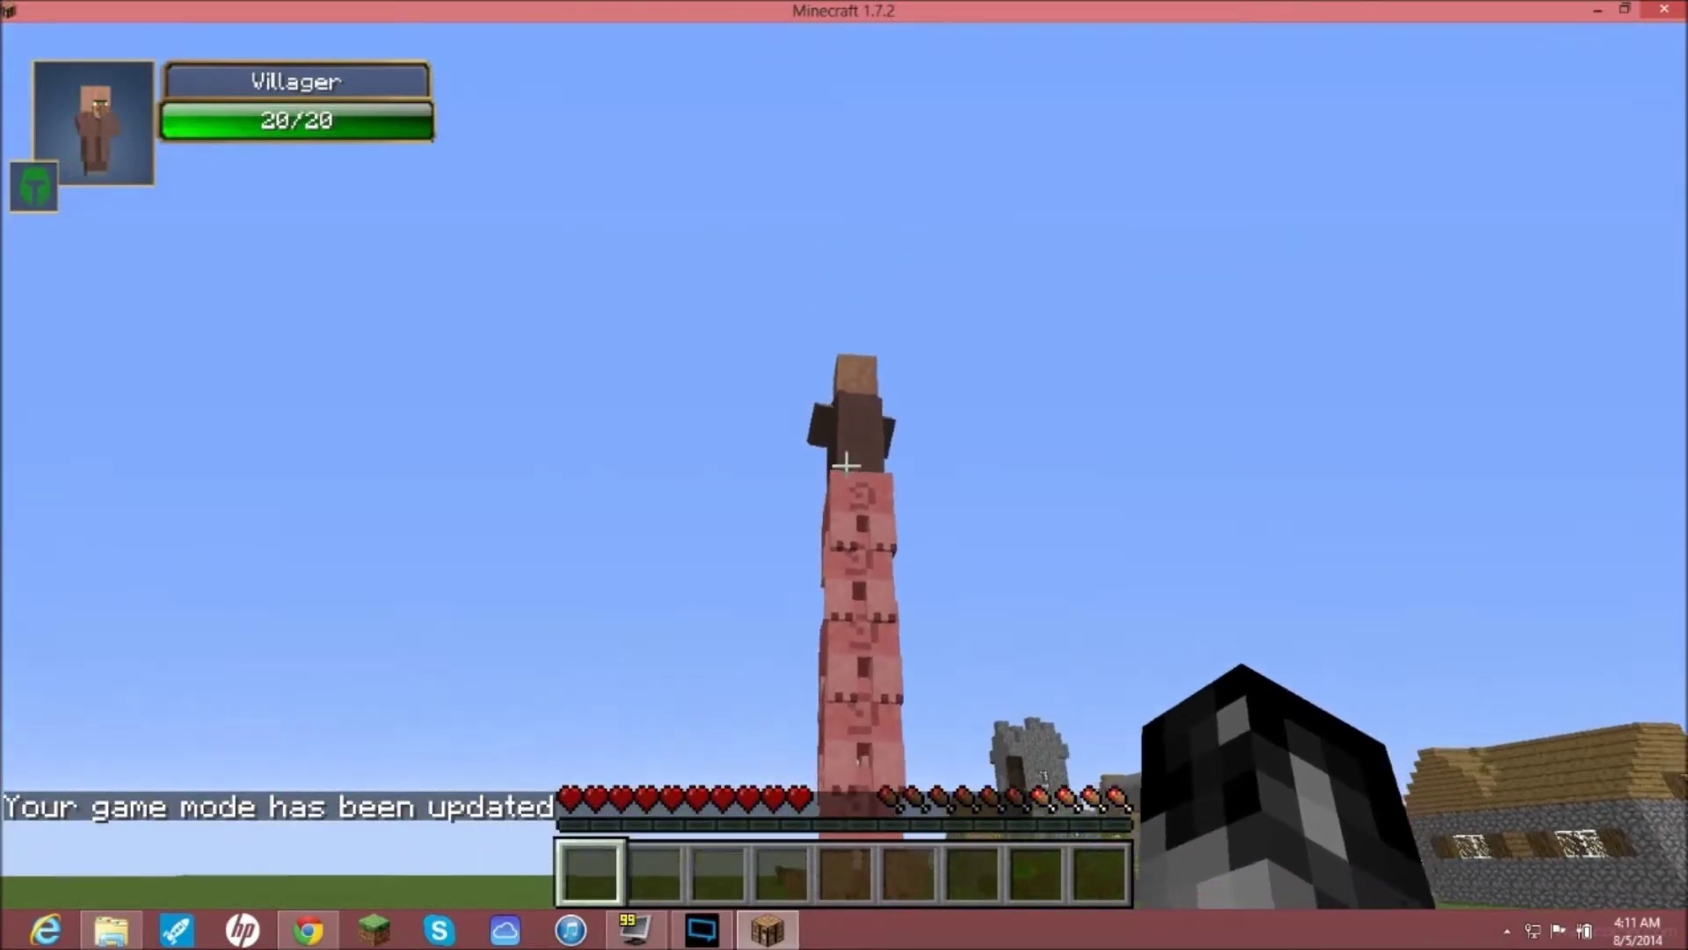
# Step: Approach the stack of pigs and view the trade offered by the villager riding on it
pyautogui.press('w')
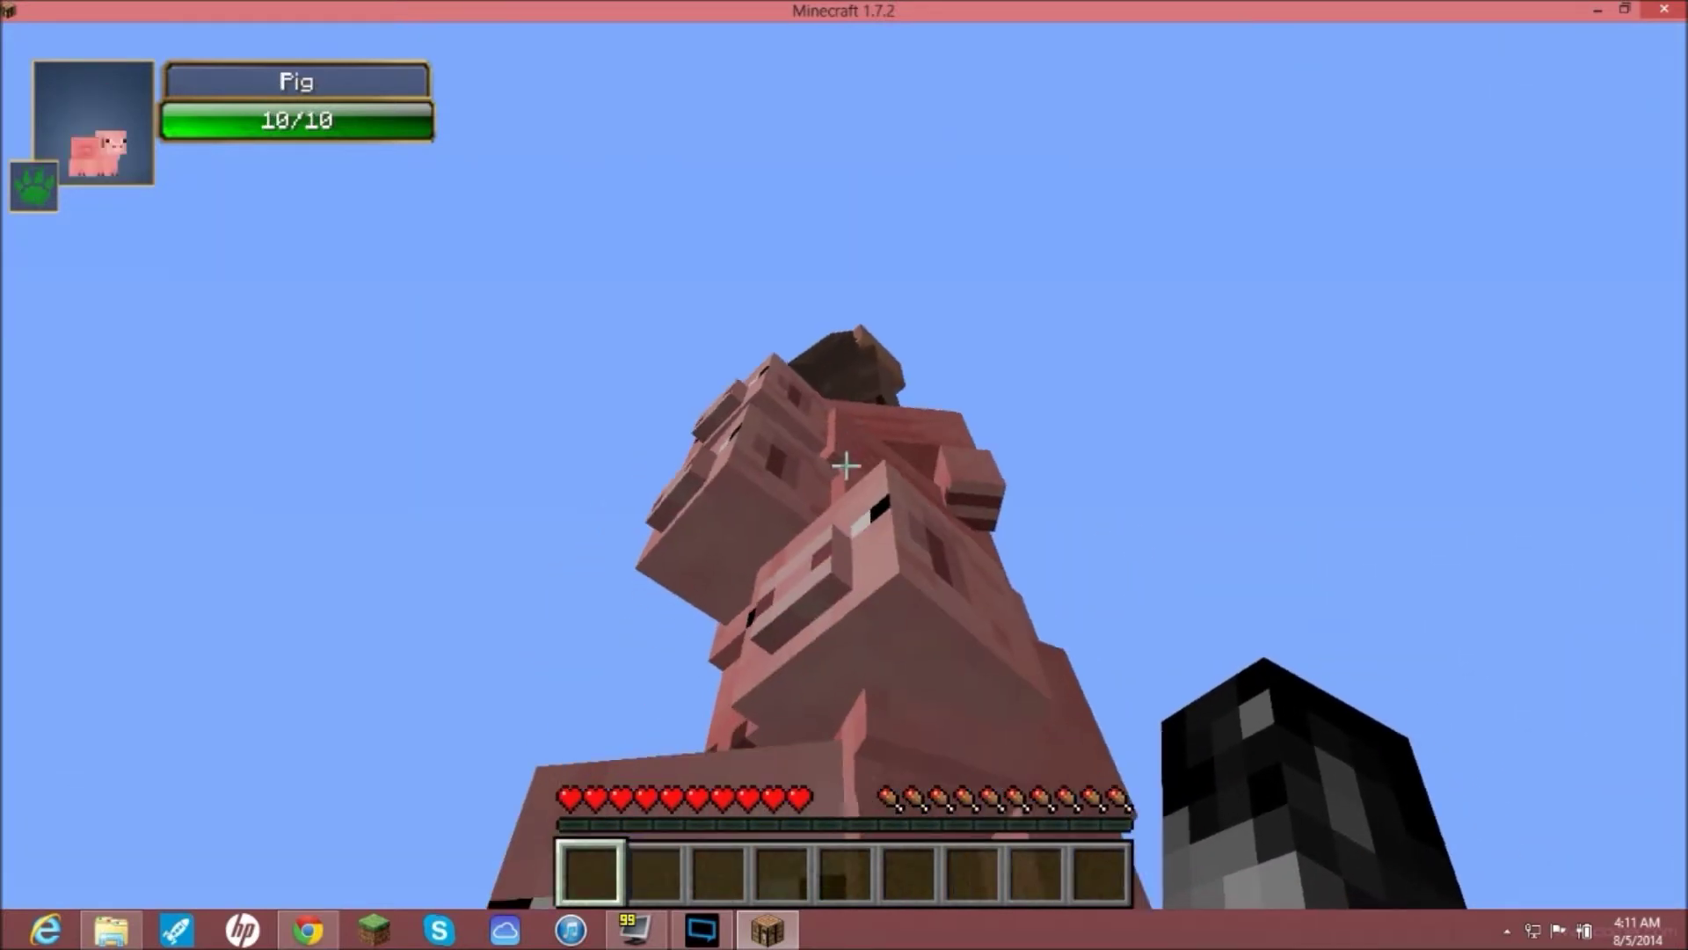
pyautogui.rightClick(844, 466)
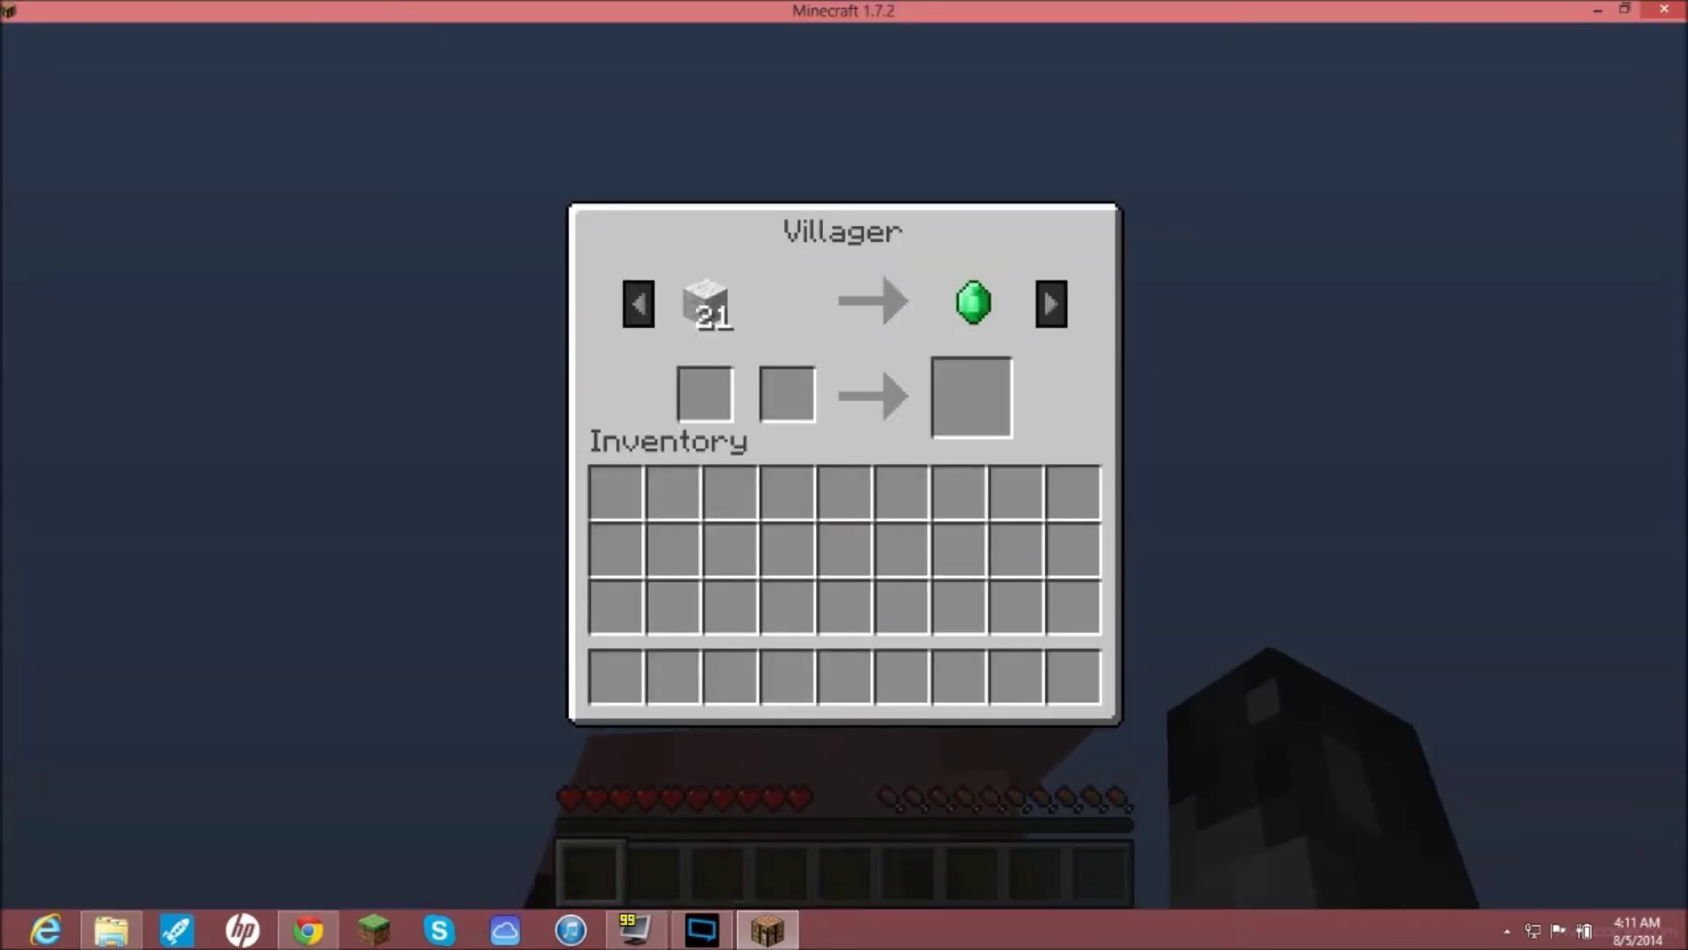
pyautogui.press('Escape')
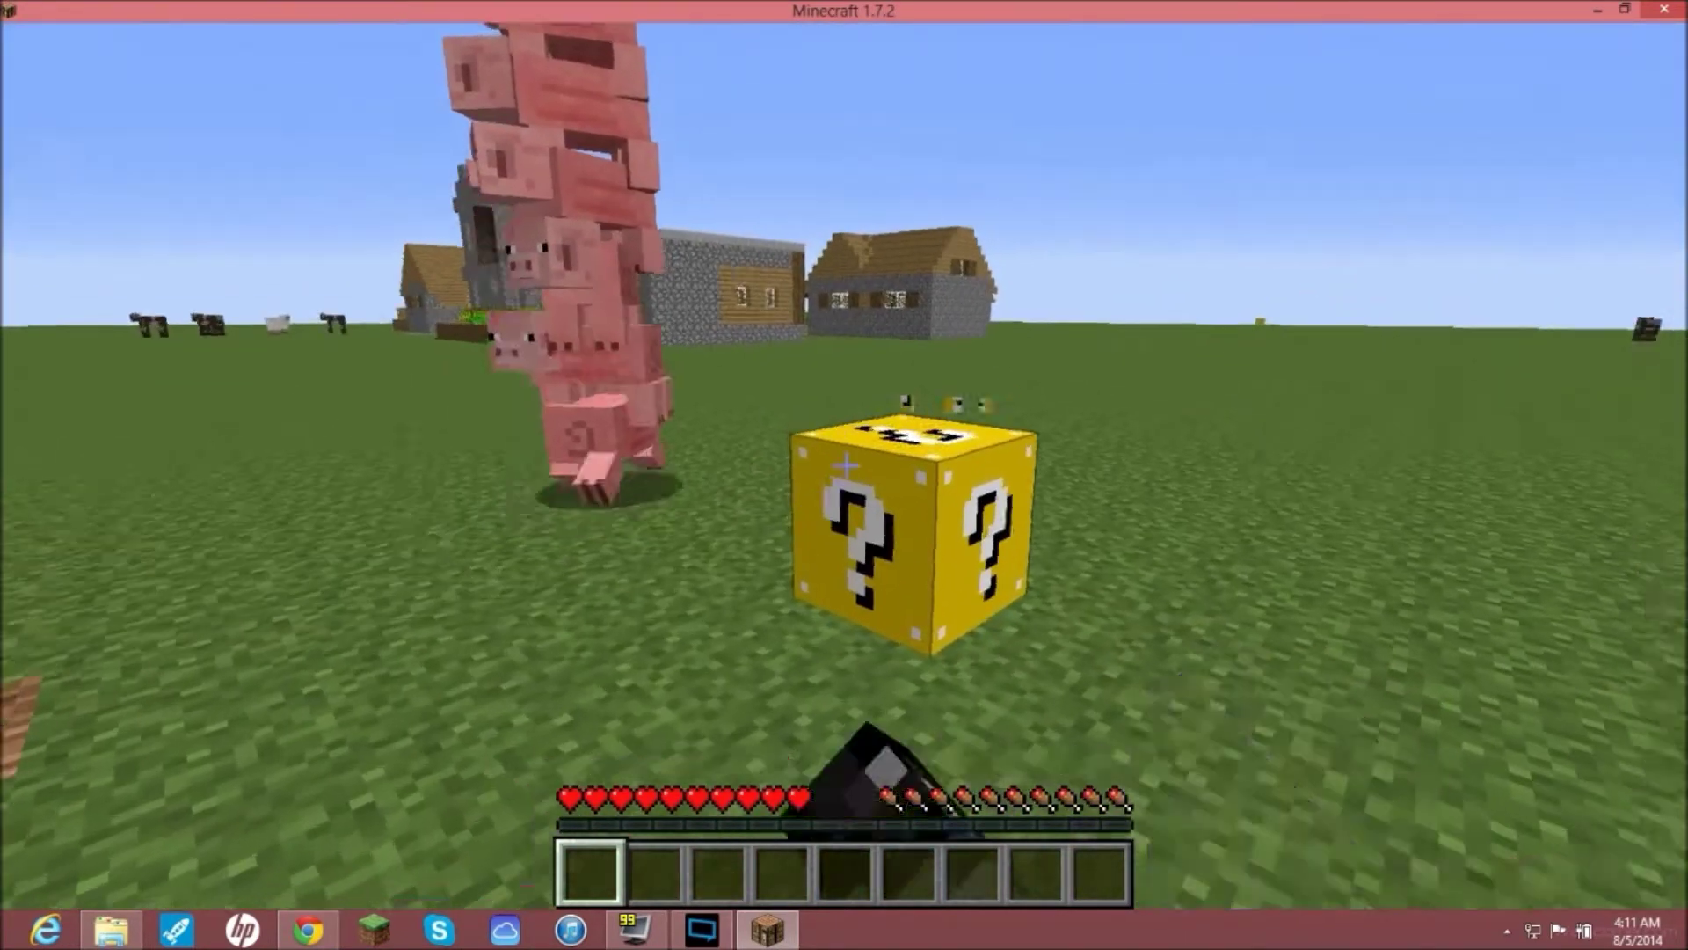
# Step: Break two more lucky blocks and walk over the dropped items to collect them
pyautogui.click(846, 466)
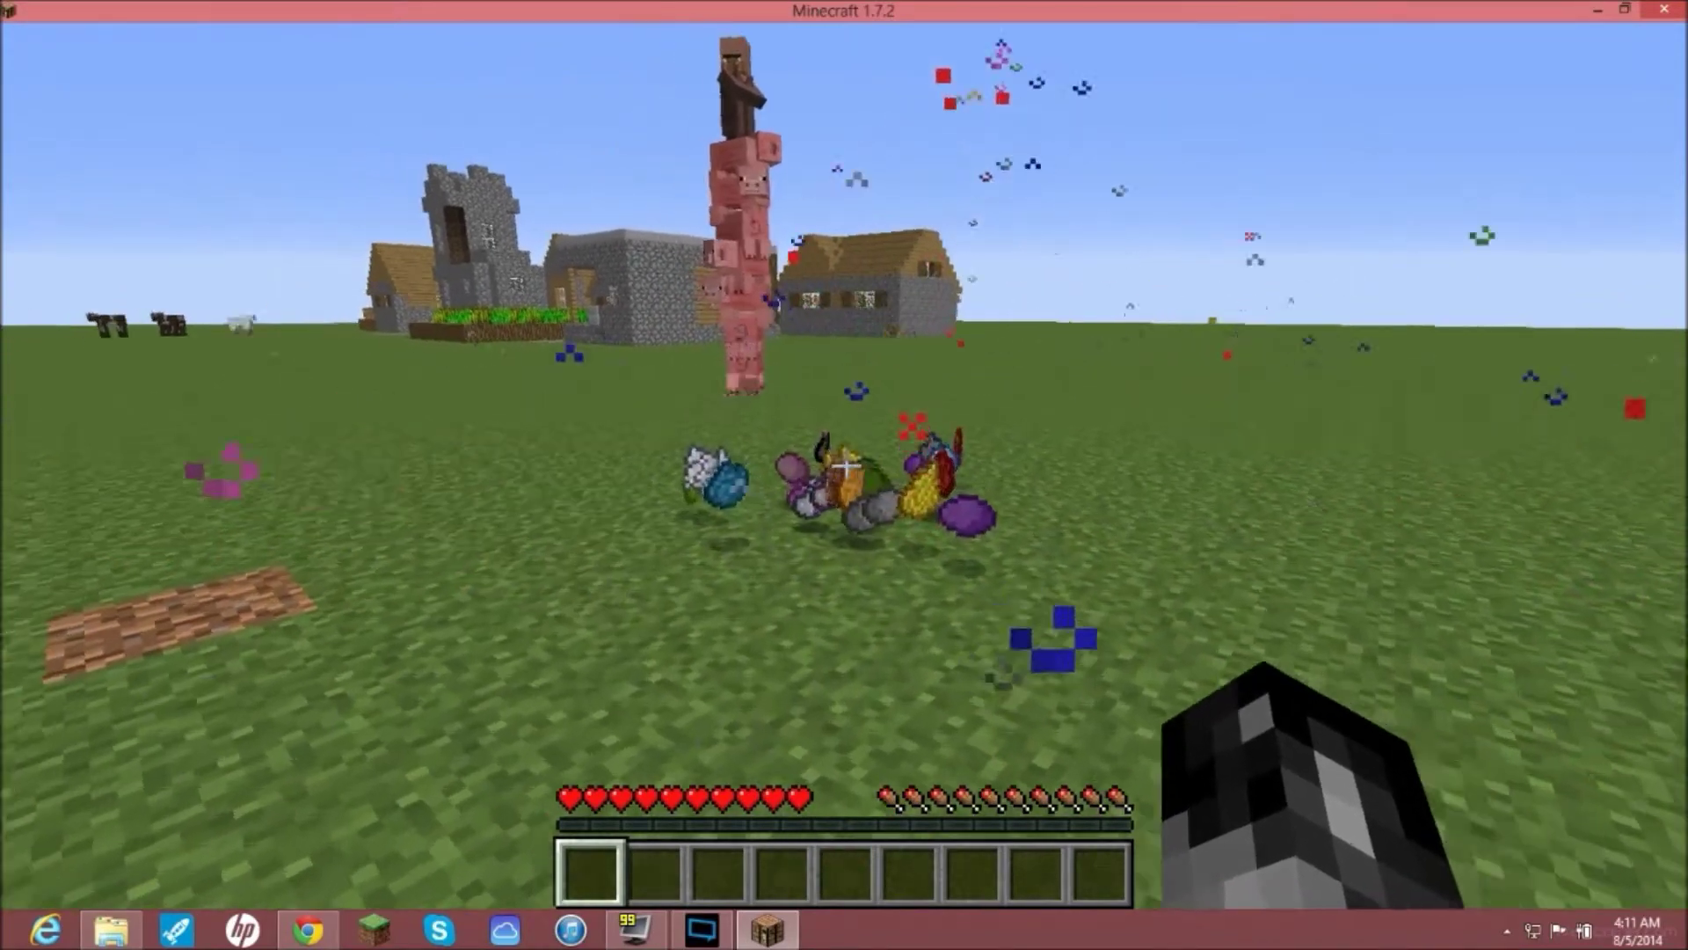
pyautogui.press('w')
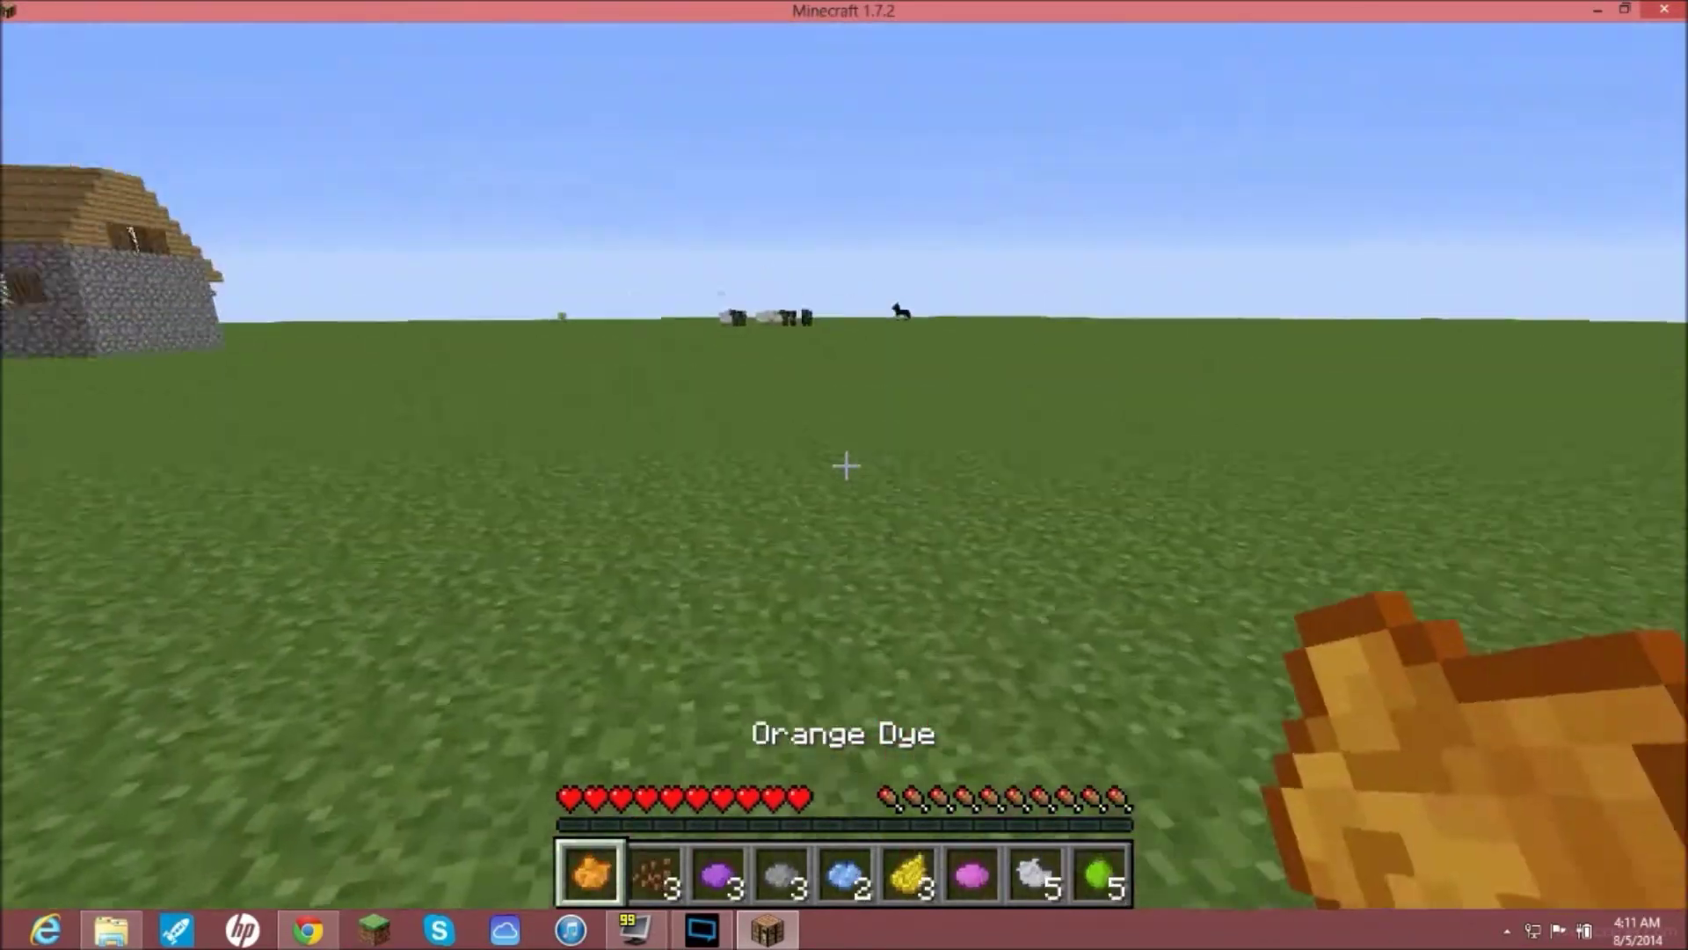
pyautogui.press('w')
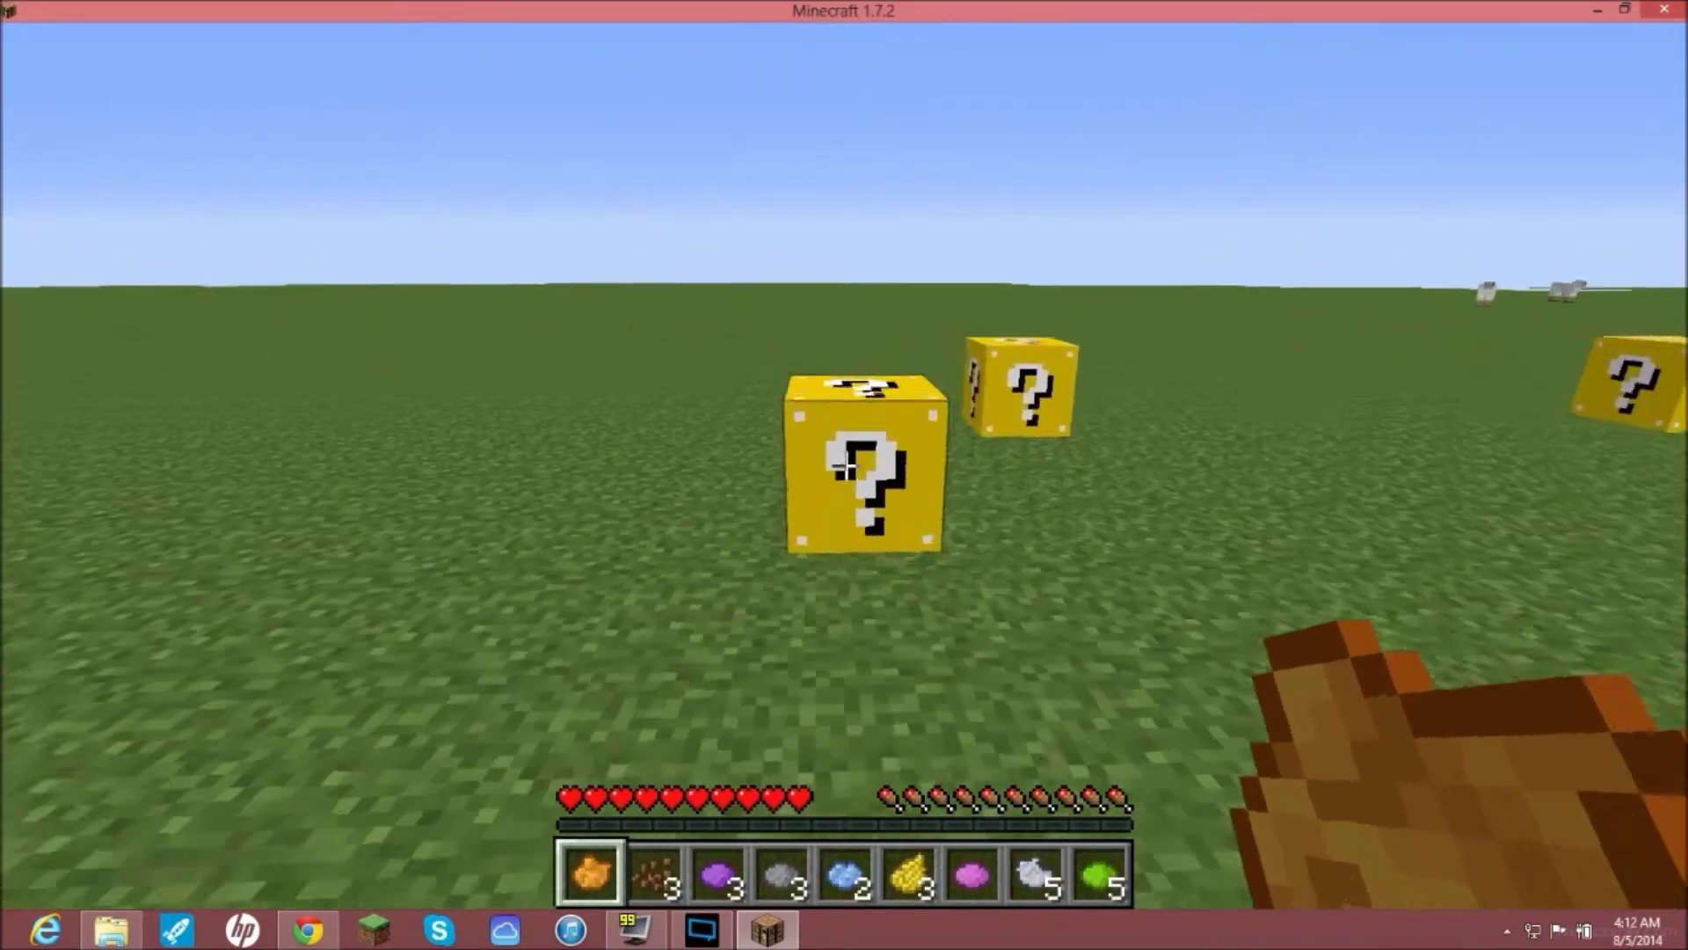
pyautogui.click(846, 466)
pyautogui.press('w')
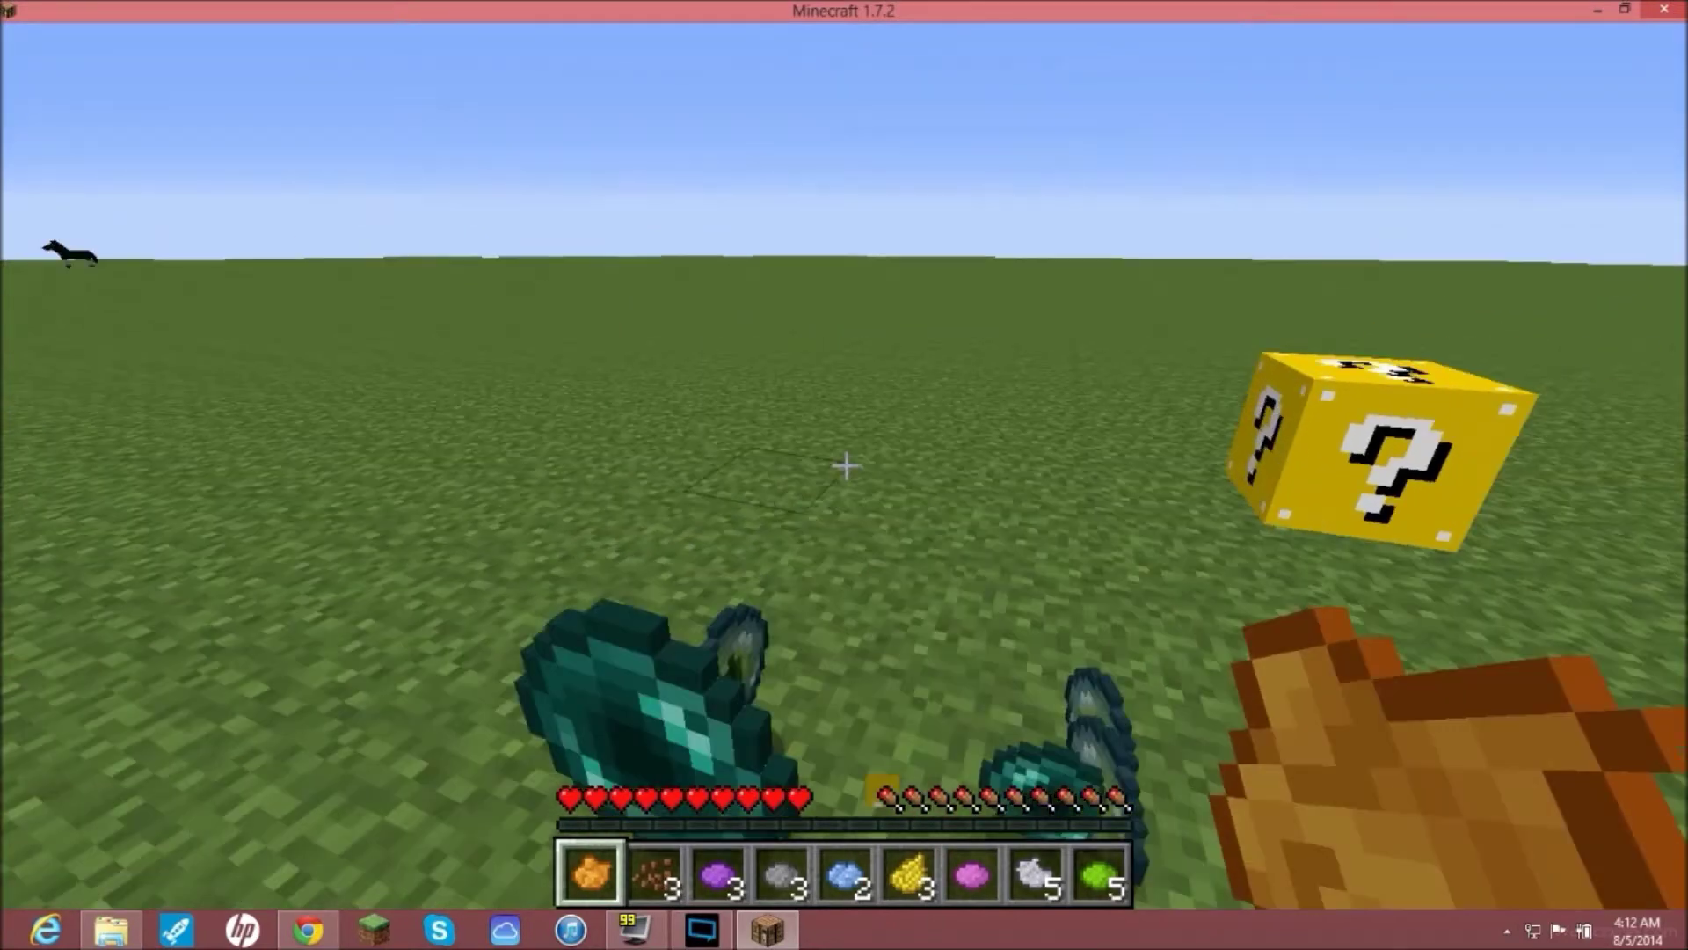
# Step: Move the lime and light gray dyes out of the hotbar and put the ender pearls and eyes of ender in their place
pyautogui.press('e')
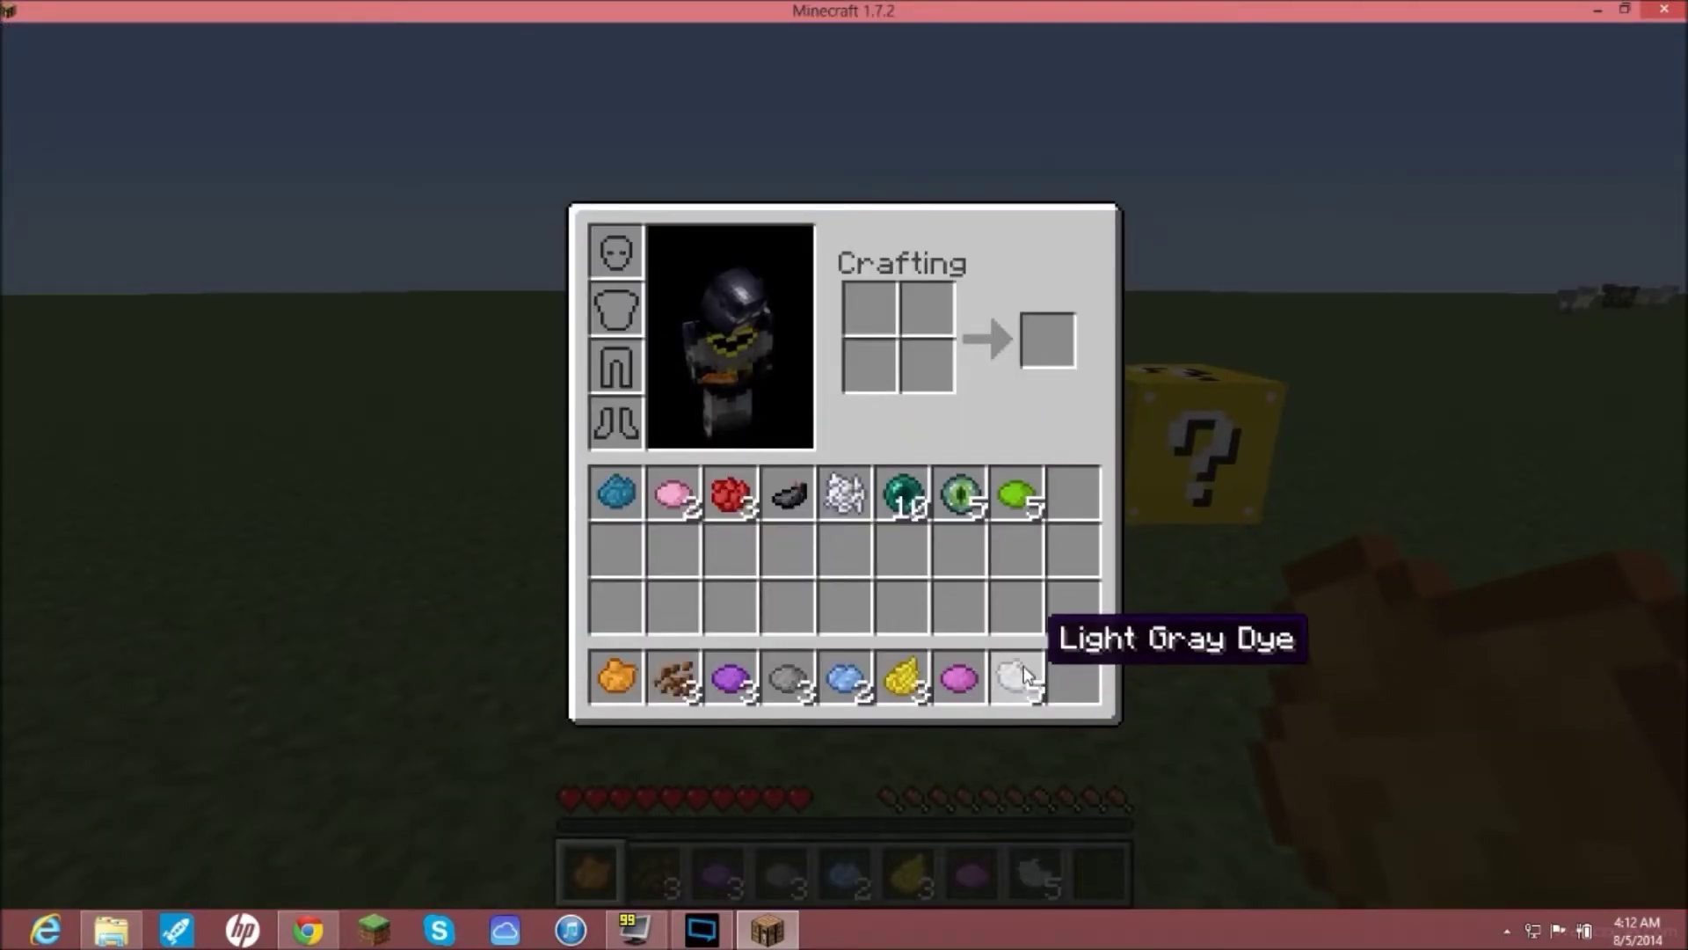
pyautogui.keyDown('shift'); pyautogui.click(1024, 666); pyautogui.keyUp('shift')
pyautogui.keyDown('shift'); pyautogui.click(903, 493); pyautogui.keyUp('shift')
pyautogui.press('e')
pyautogui.press('e')
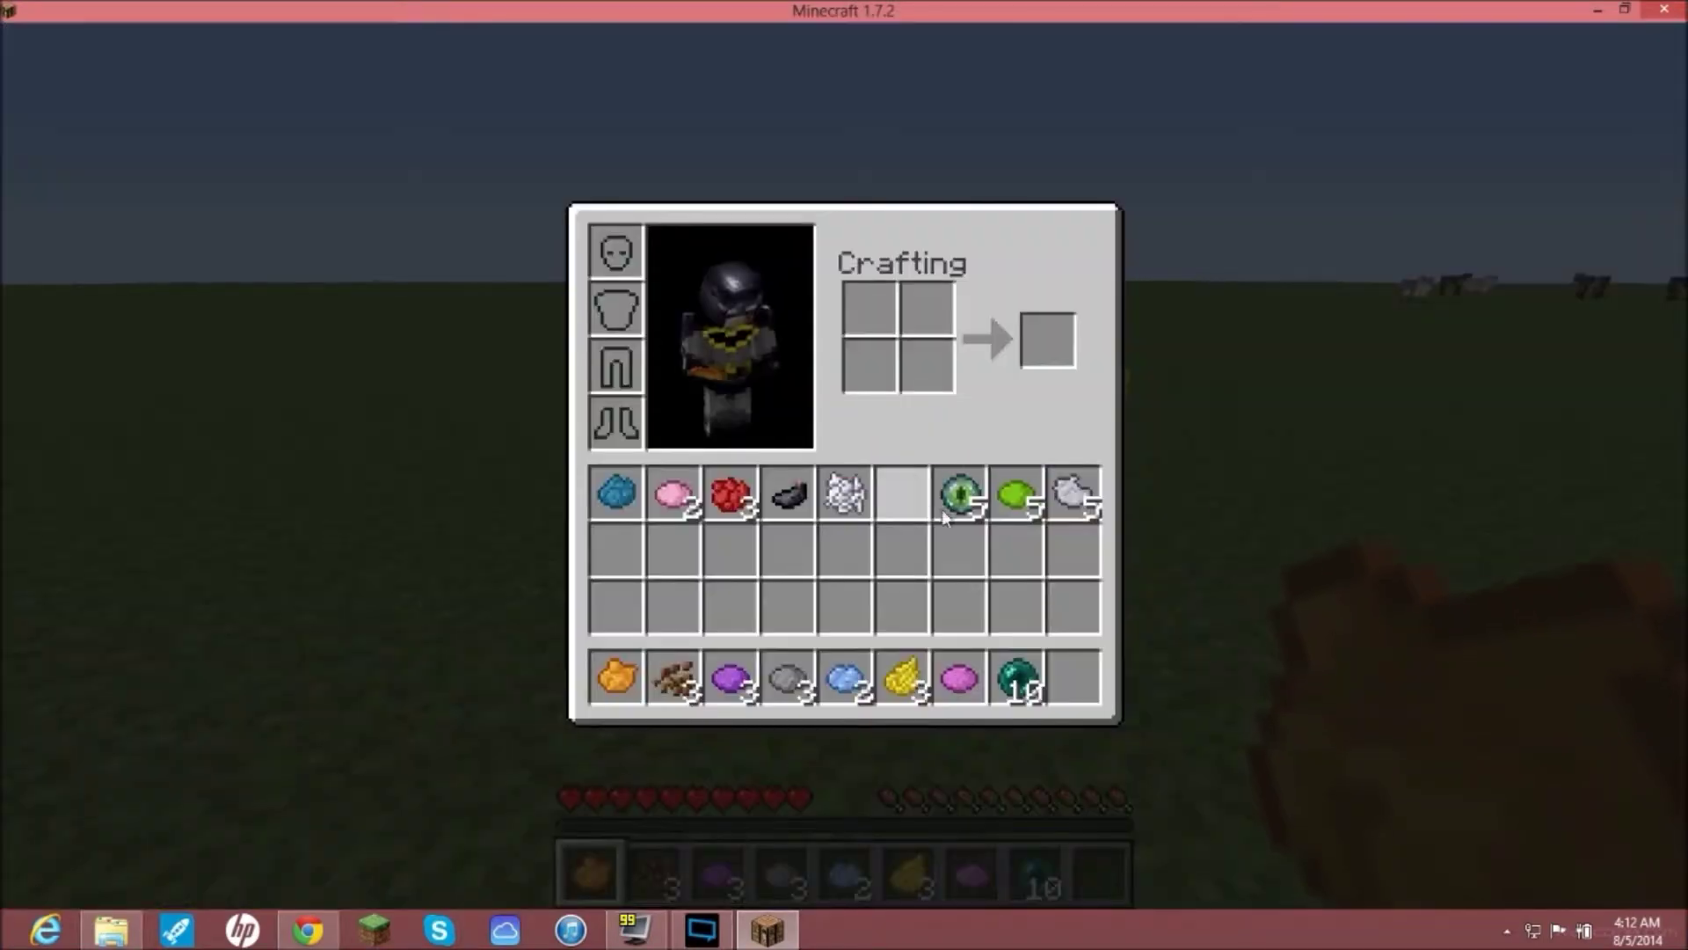
pyautogui.keyDown('shift'); pyautogui.click(956, 503); pyautogui.keyUp('shift')
pyautogui.press('e')
# Step: Switch from the eyes of ender to the magenta dye and break the nearest remaining lucky block
pyautogui.press('9')
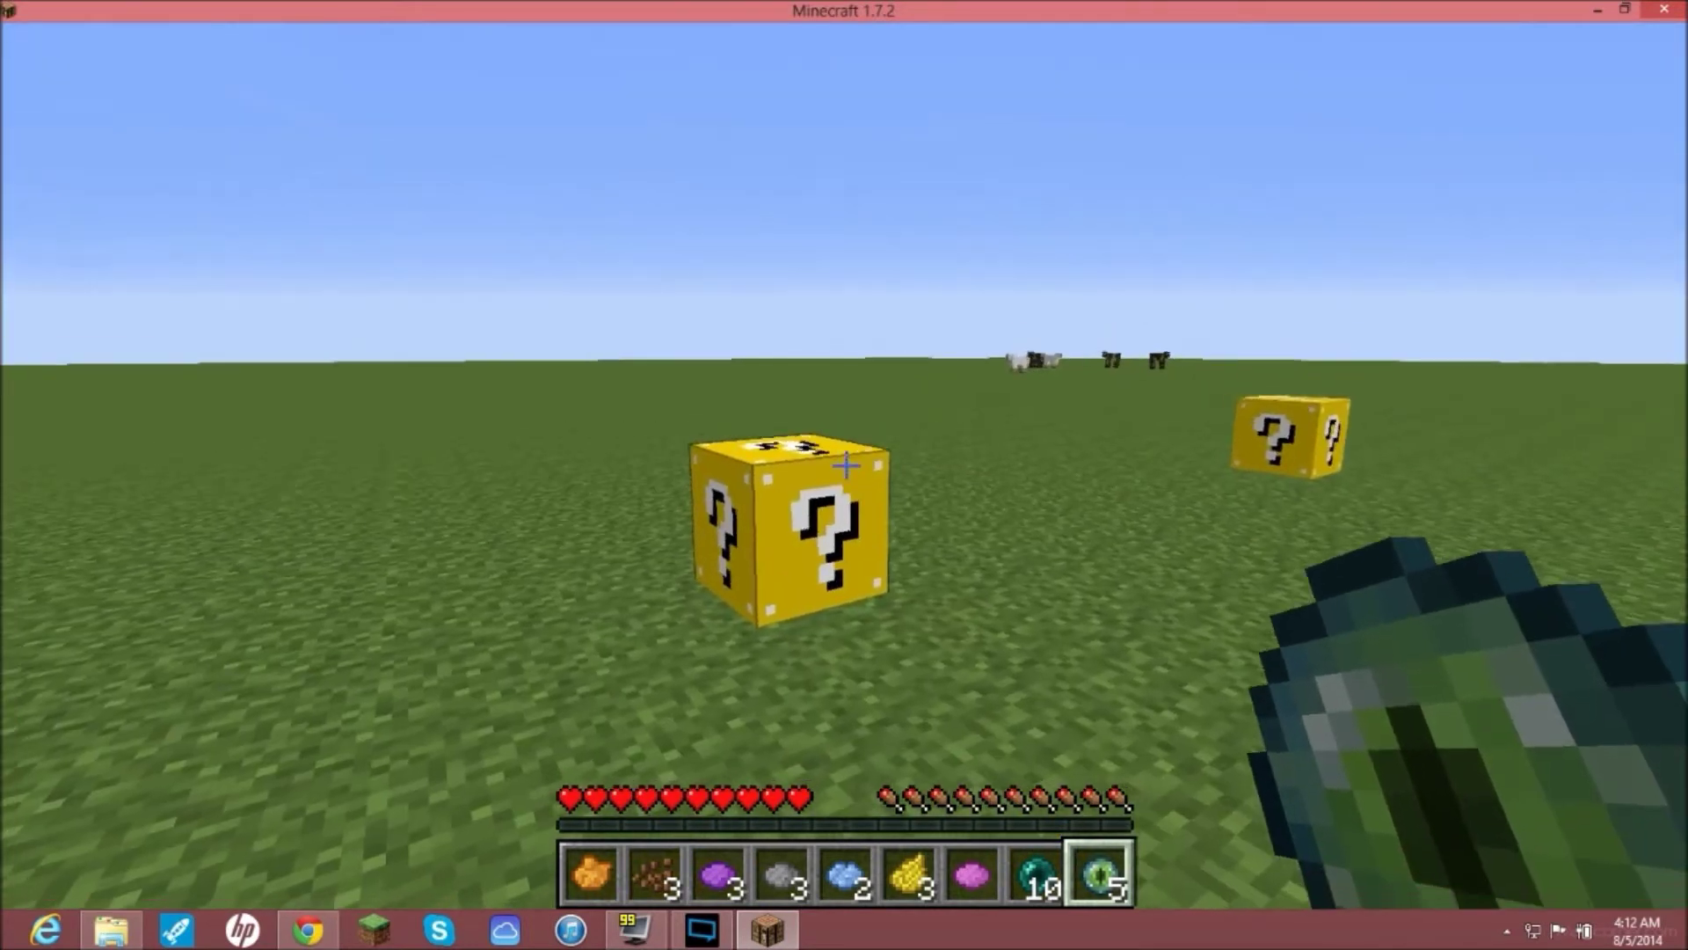
pyautogui.press('7')
pyautogui.click(844, 465)
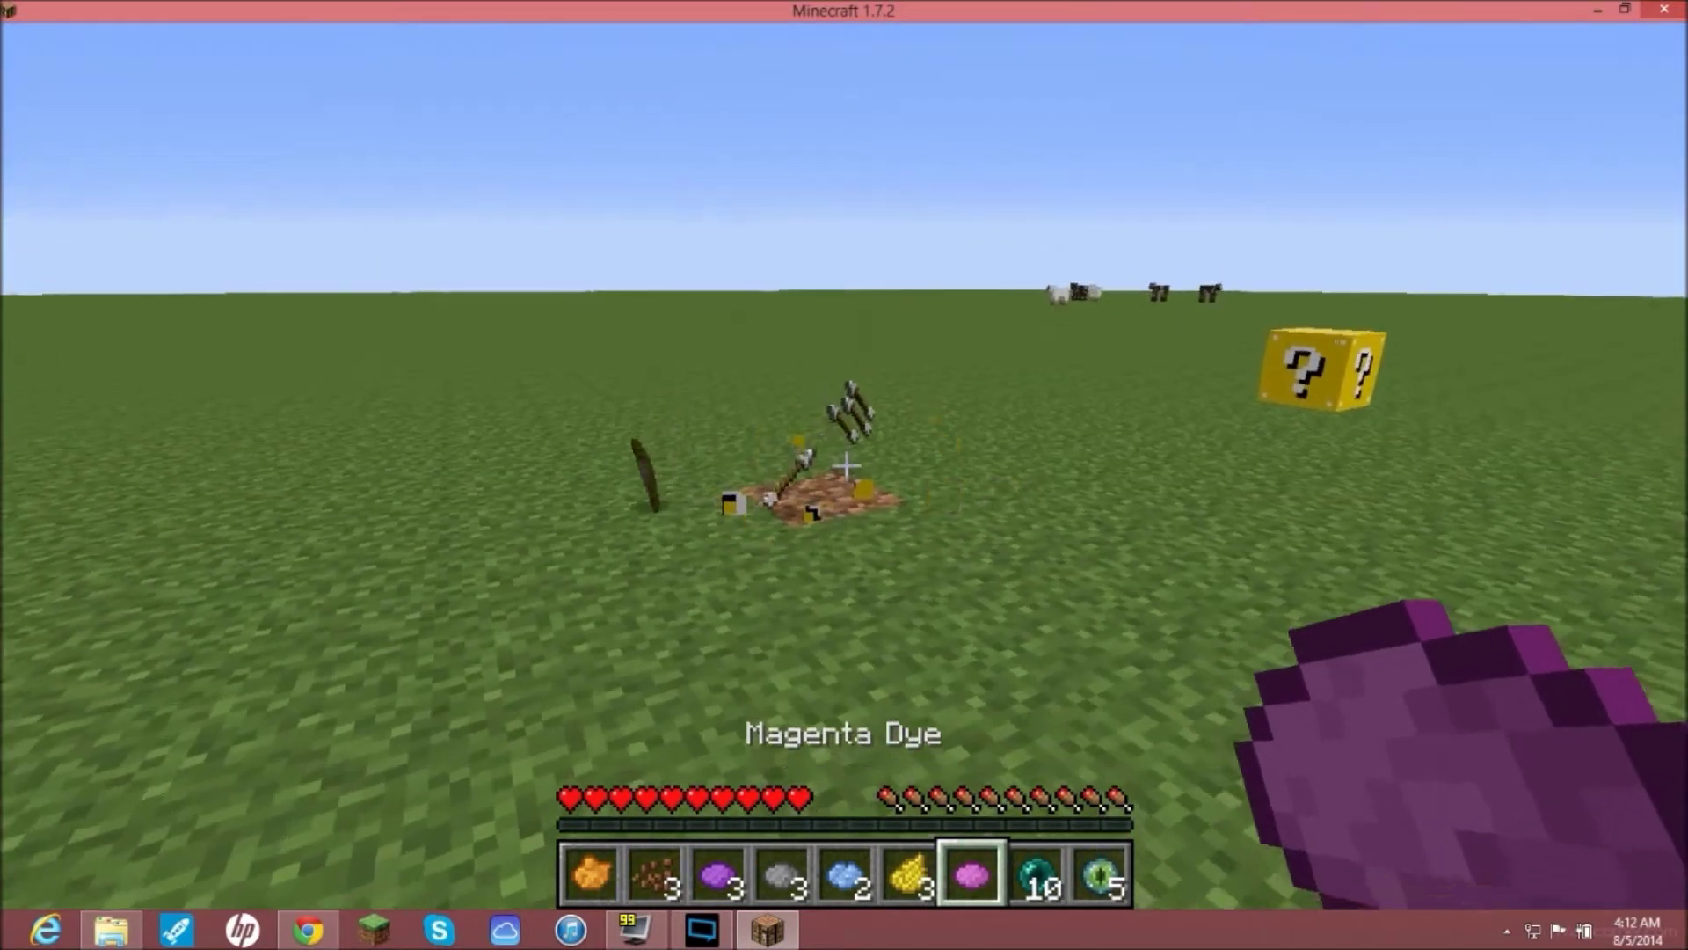
# Step: Move the arrows into the hotbar beside the bow, and break the next lucky block with the light blue dye in hand
pyautogui.press('e')
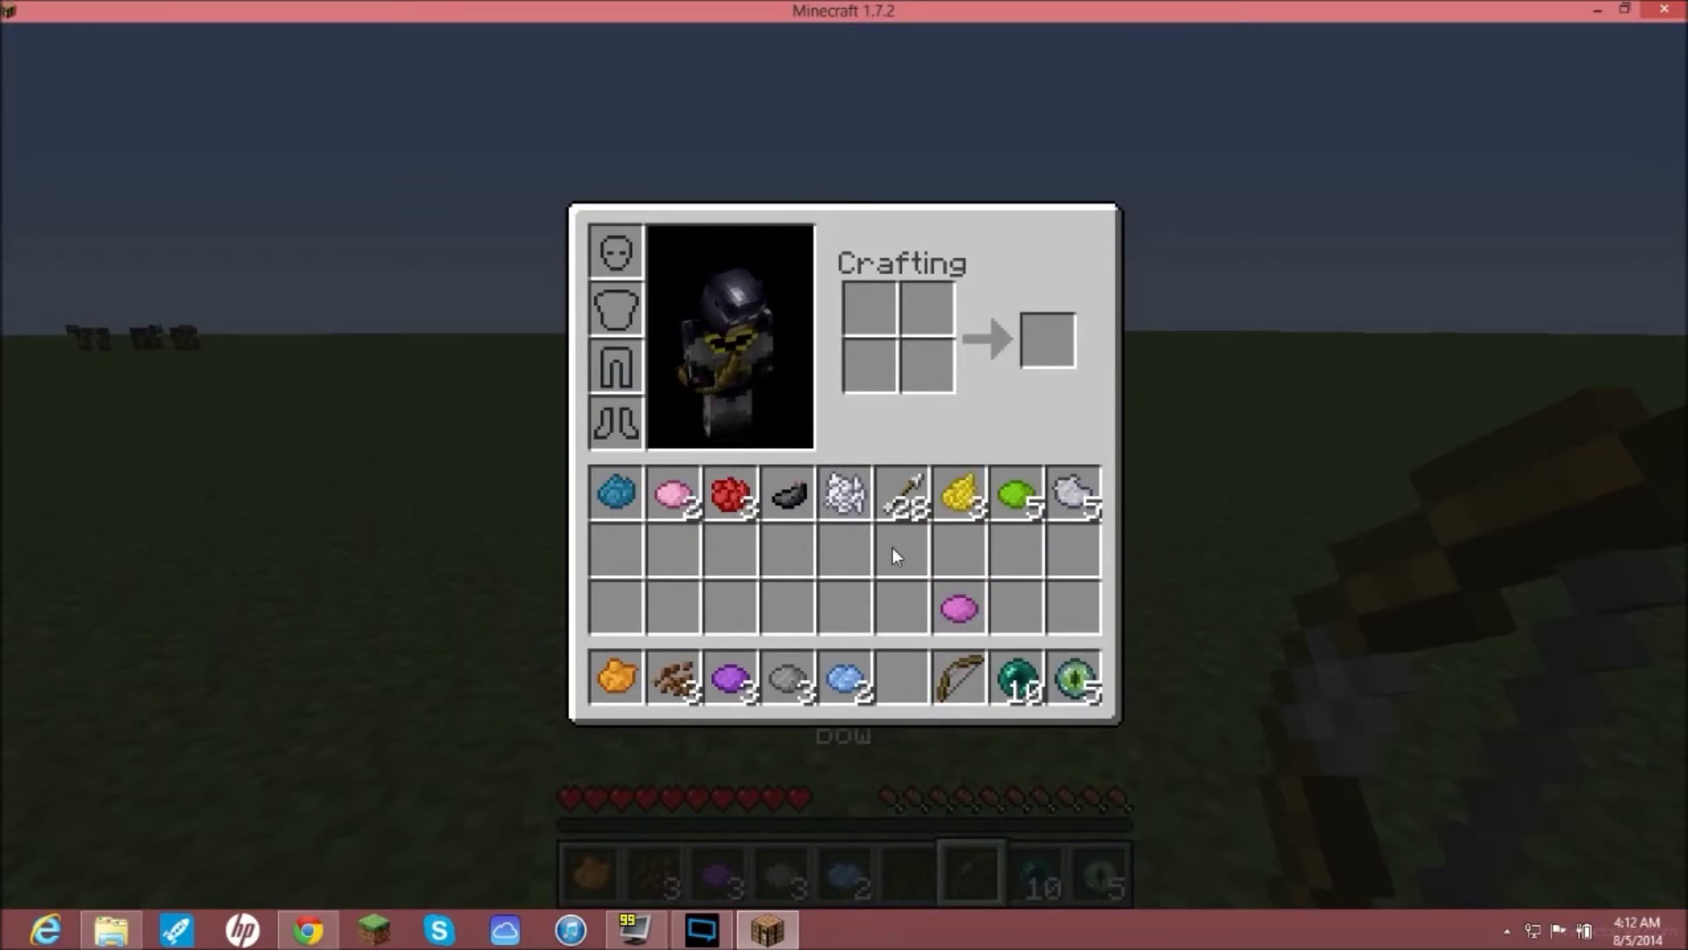
pyautogui.keyDown('shift'); pyautogui.click(902, 493); pyautogui.keyUp('shift')
pyautogui.press('e')
pyautogui.press('5')
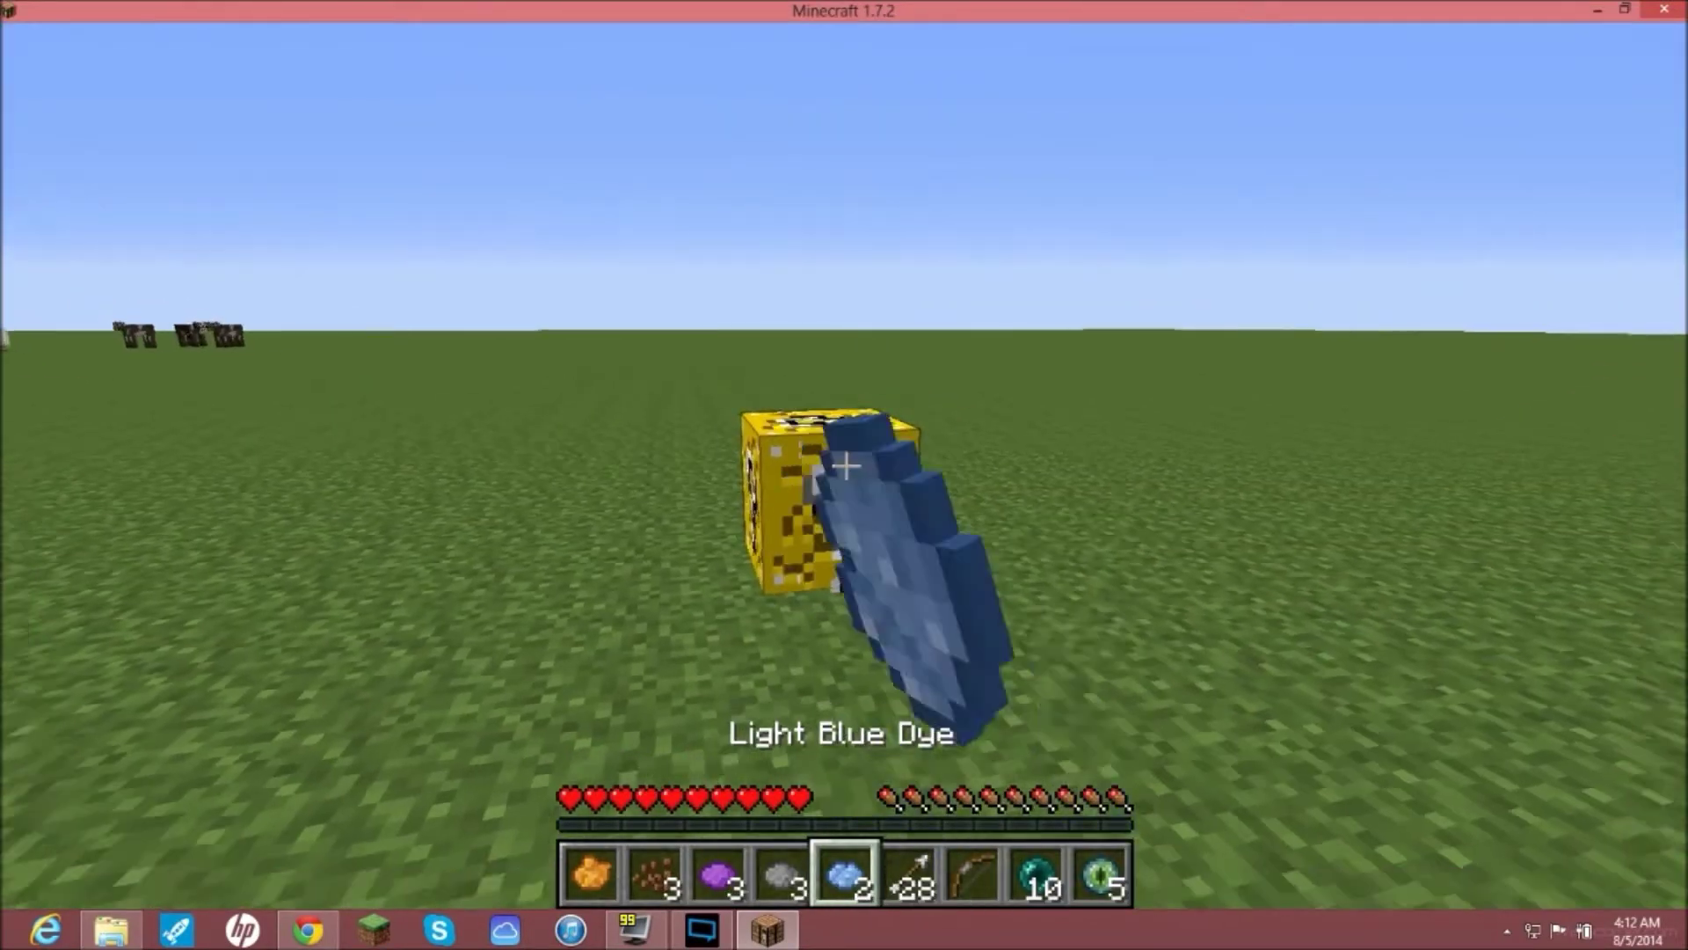
pyautogui.click(846, 466)
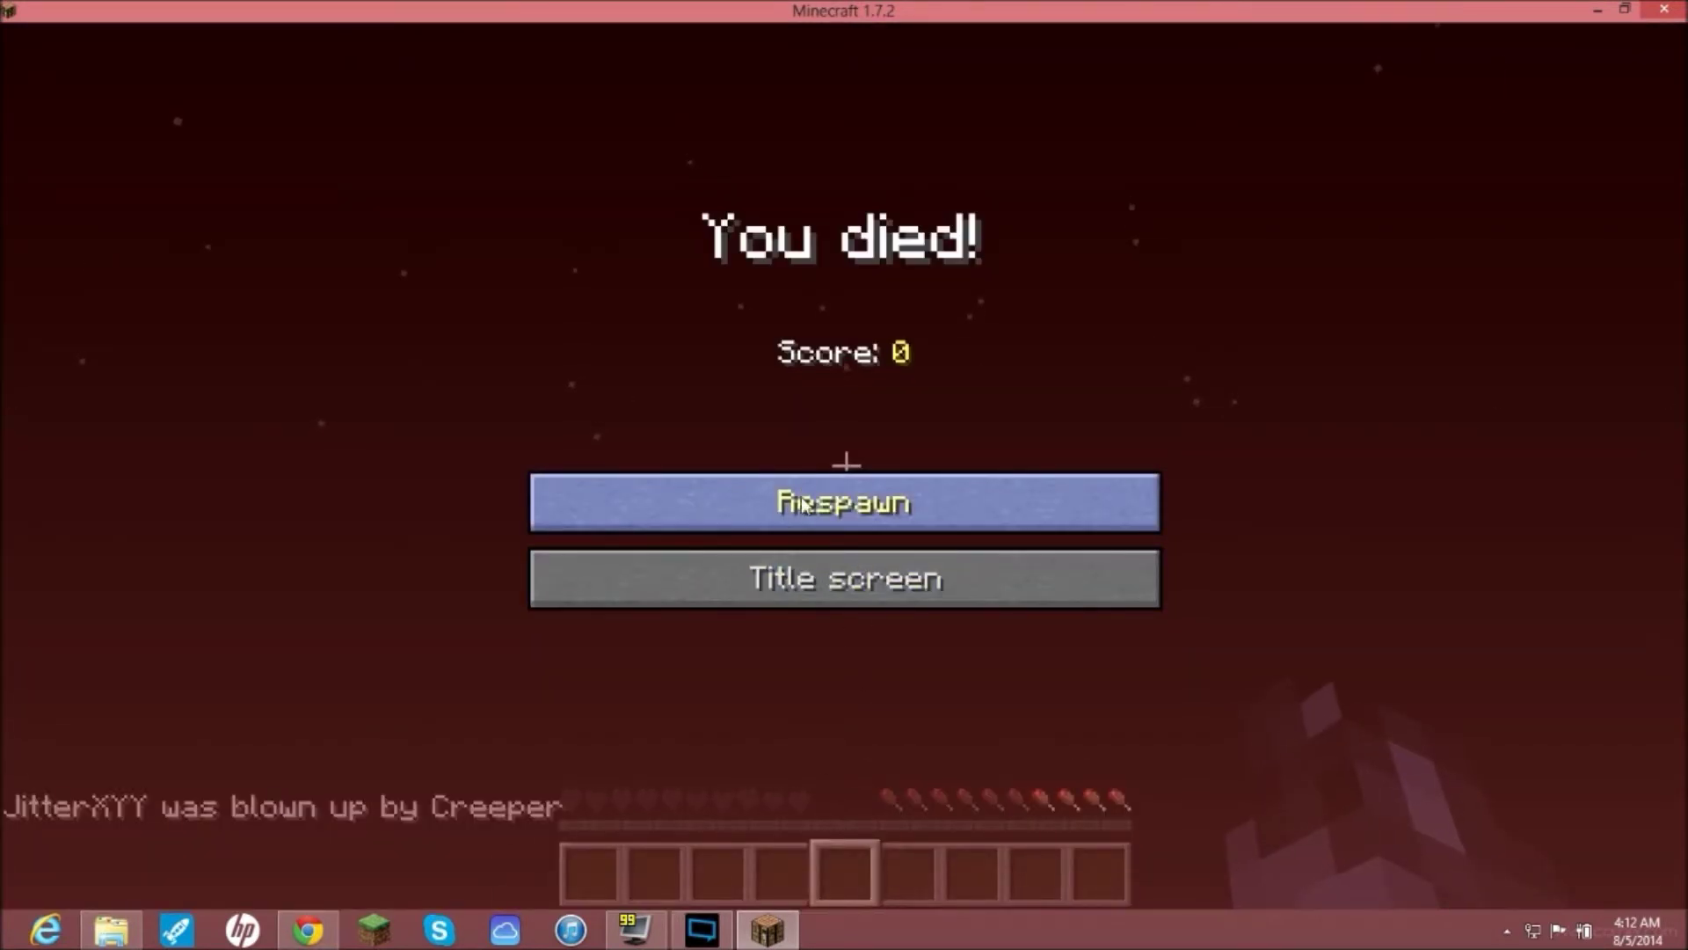
# Step: Respawn after the creeper explosion and fight the pursuing spiders bare-handed while retreating across the plain
pyautogui.click(804, 505)
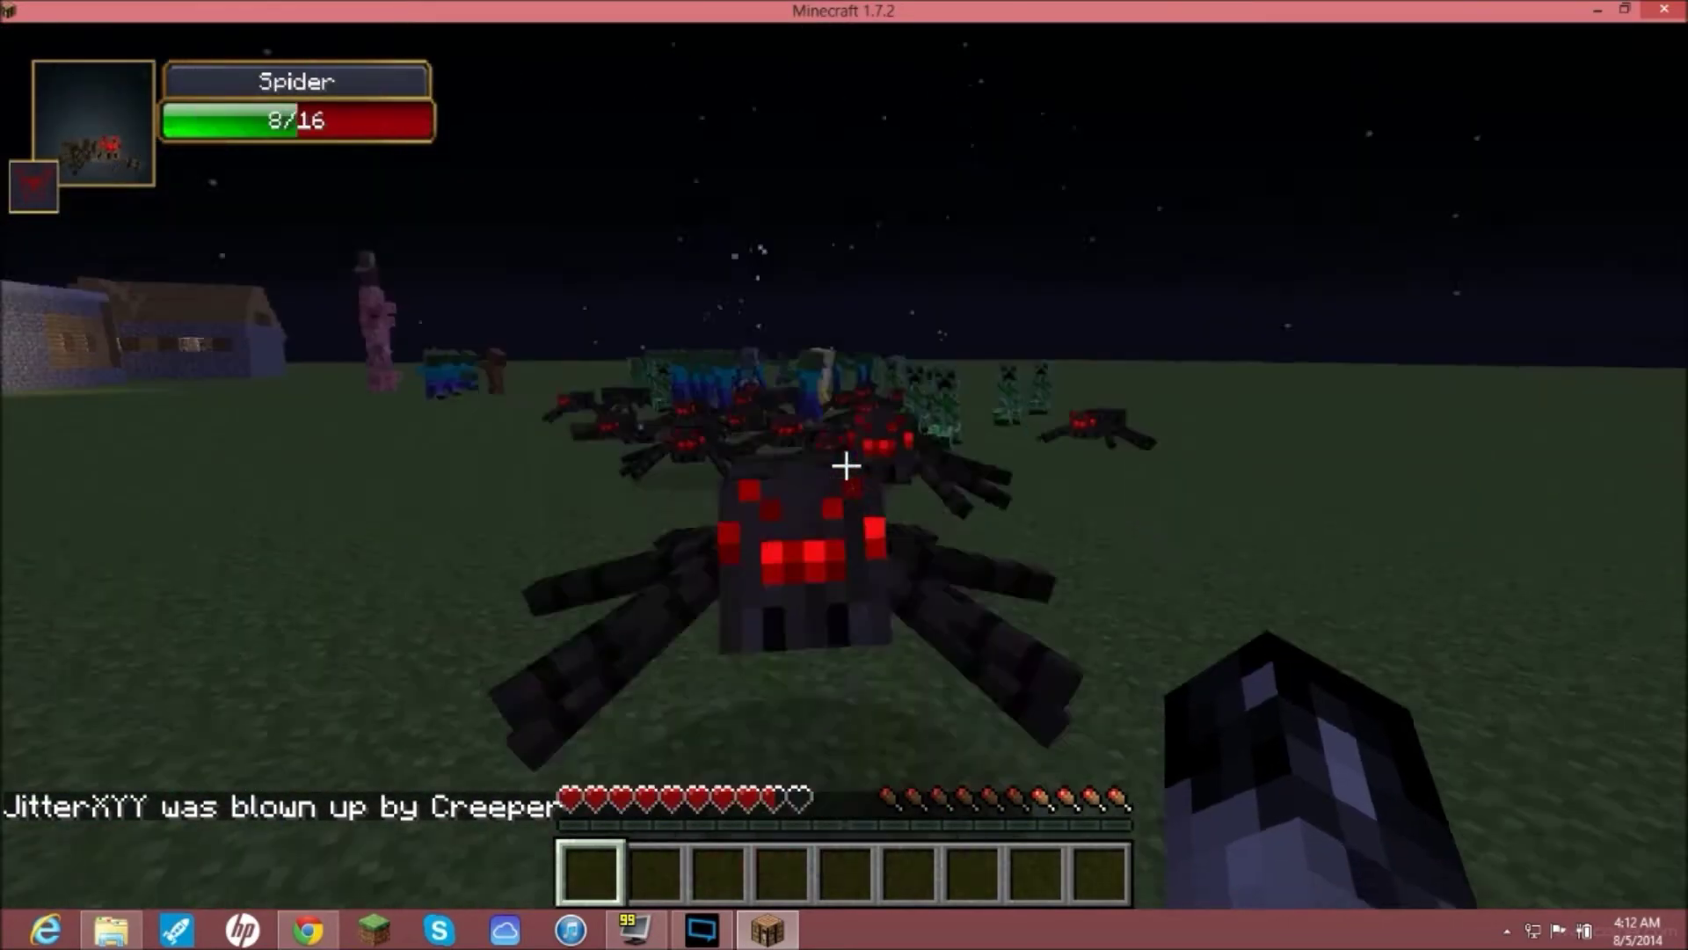
pyautogui.click(845, 466)
pyautogui.click(845, 466)
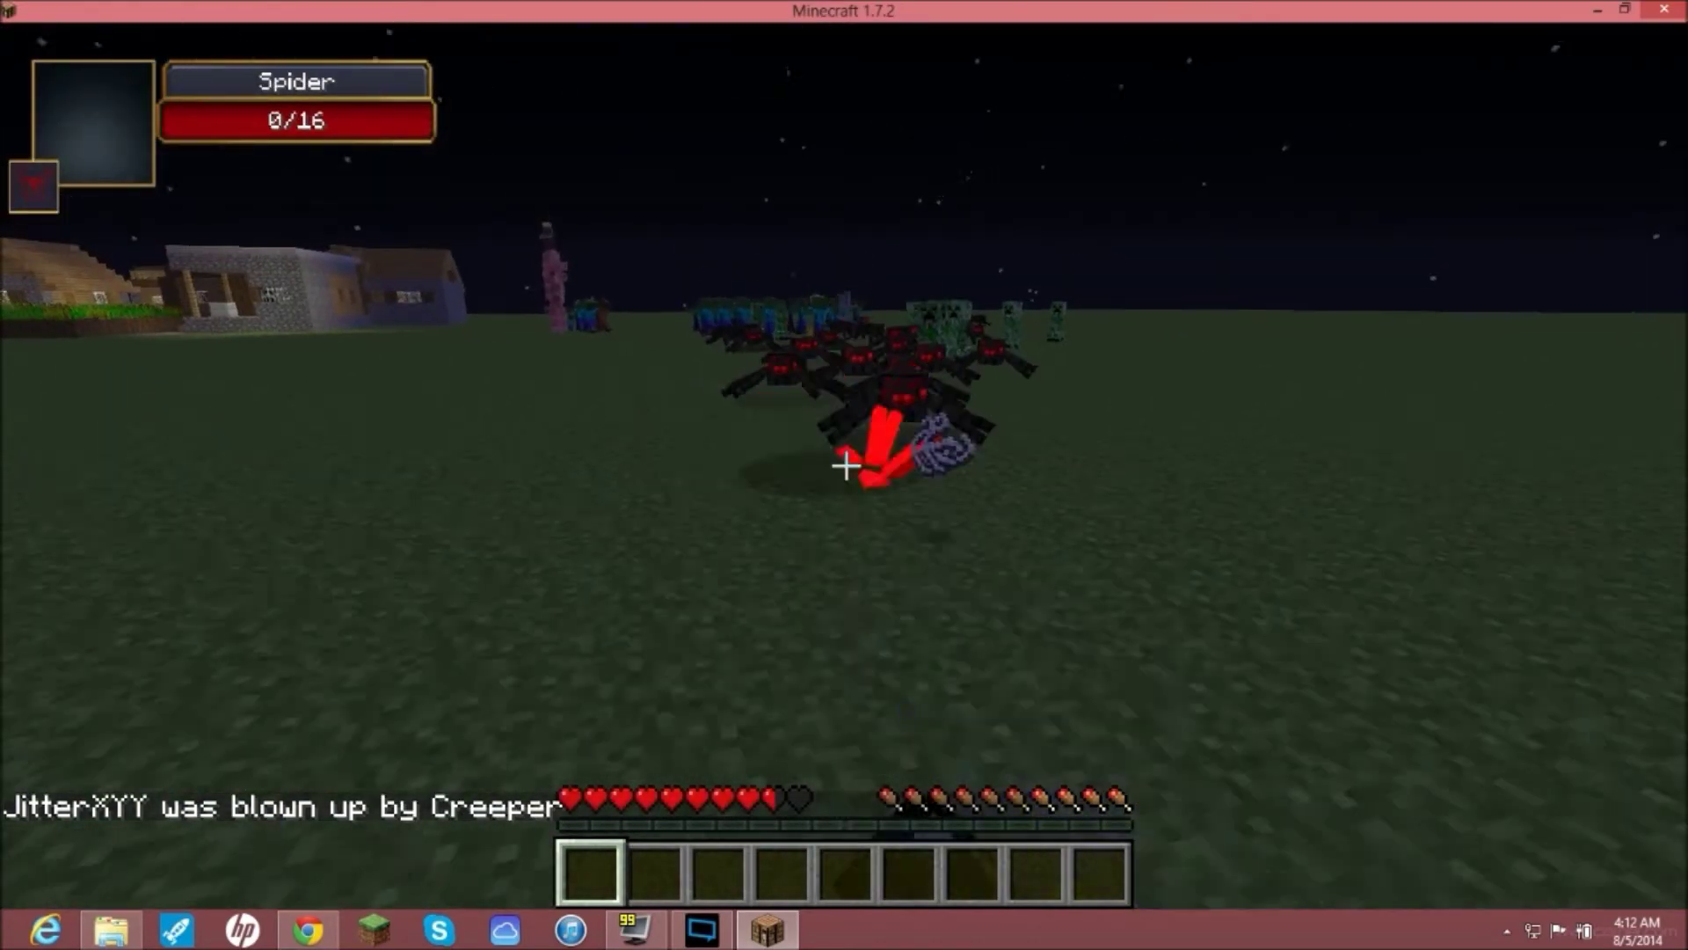
pyautogui.click(845, 466)
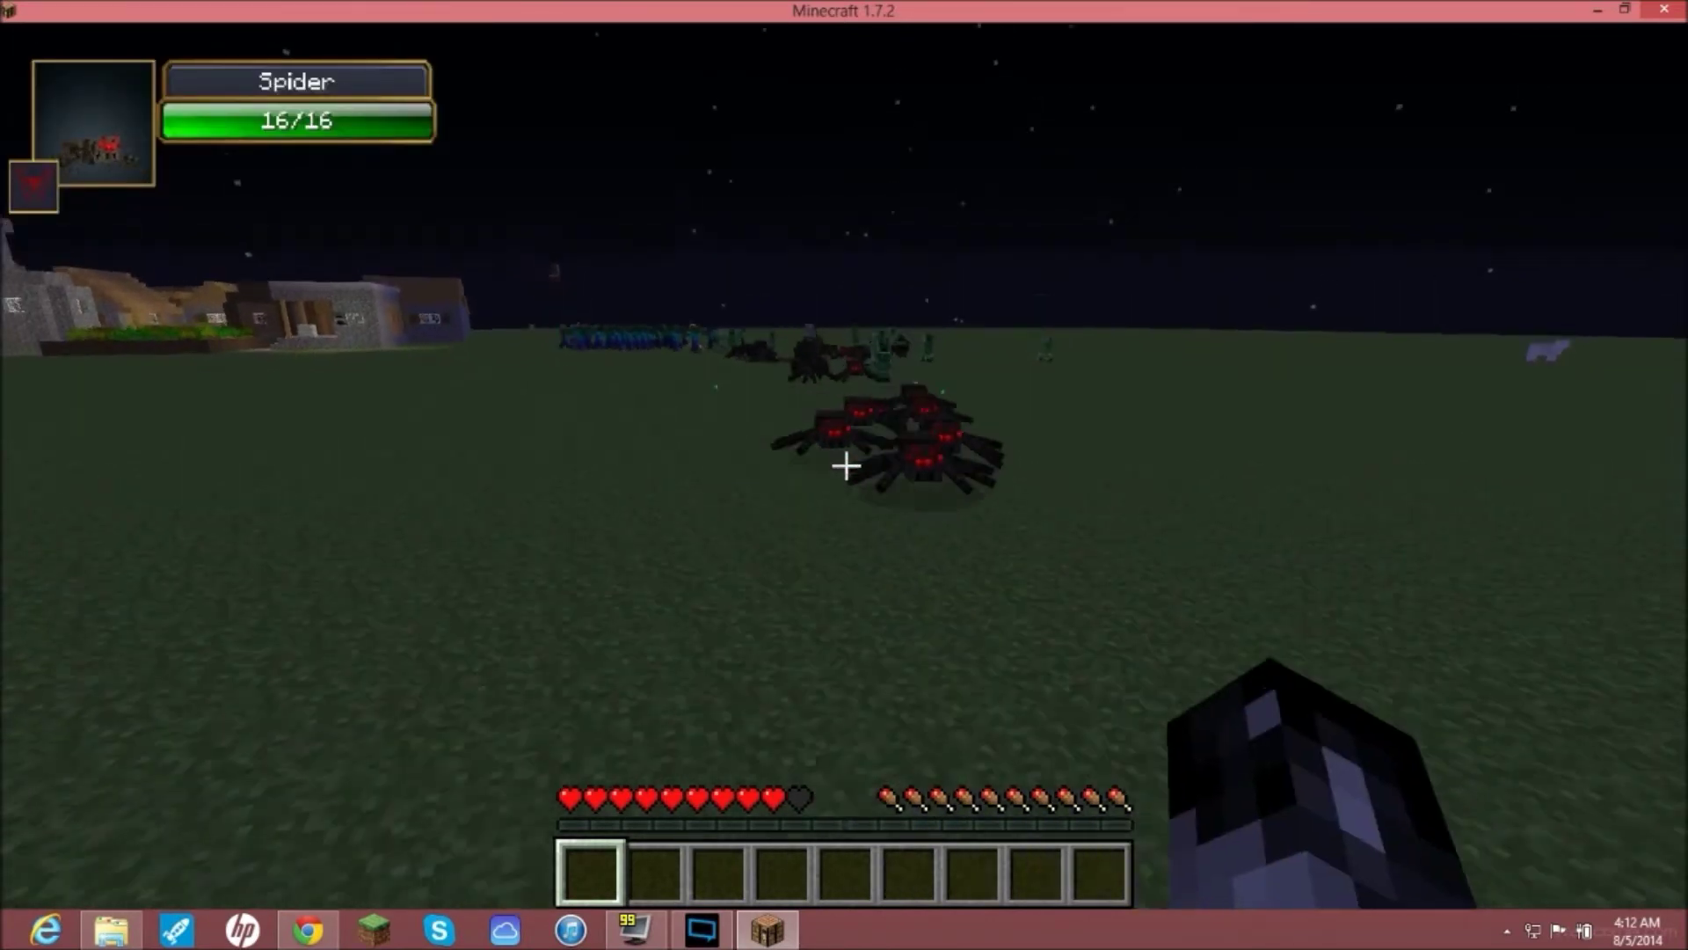
pyautogui.click(845, 466)
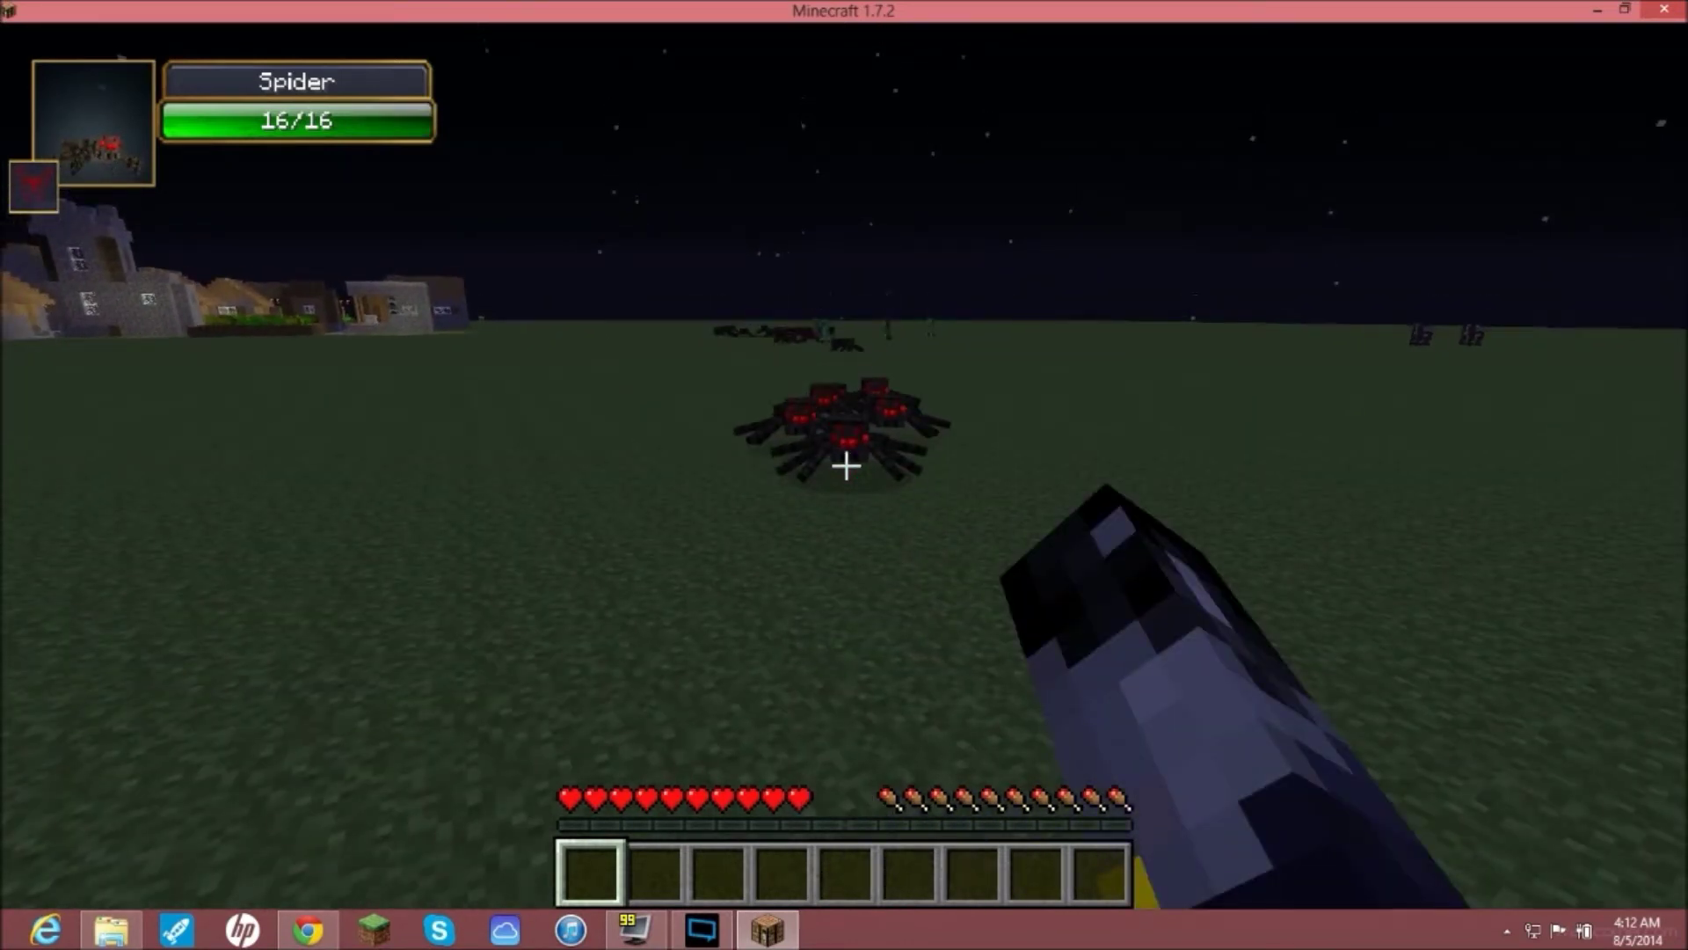
pyautogui.click(845, 466)
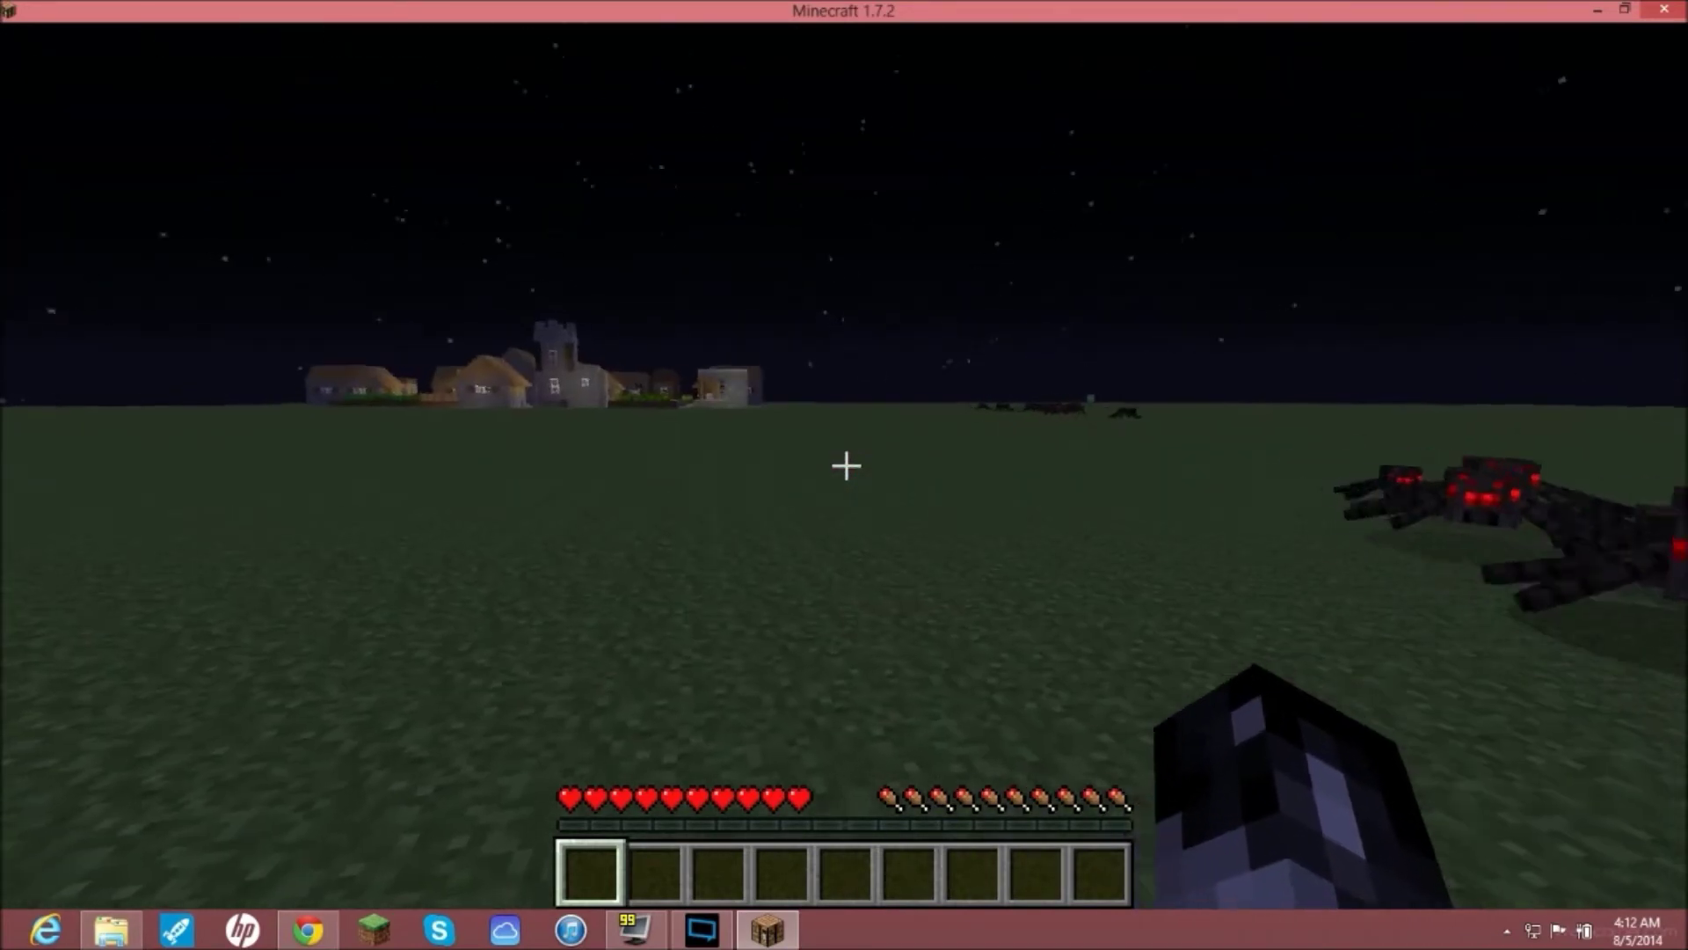
# Step: Set the world time to 0 with the command /time set 0
pyautogui.press('/')
pyautogui.write('ti')
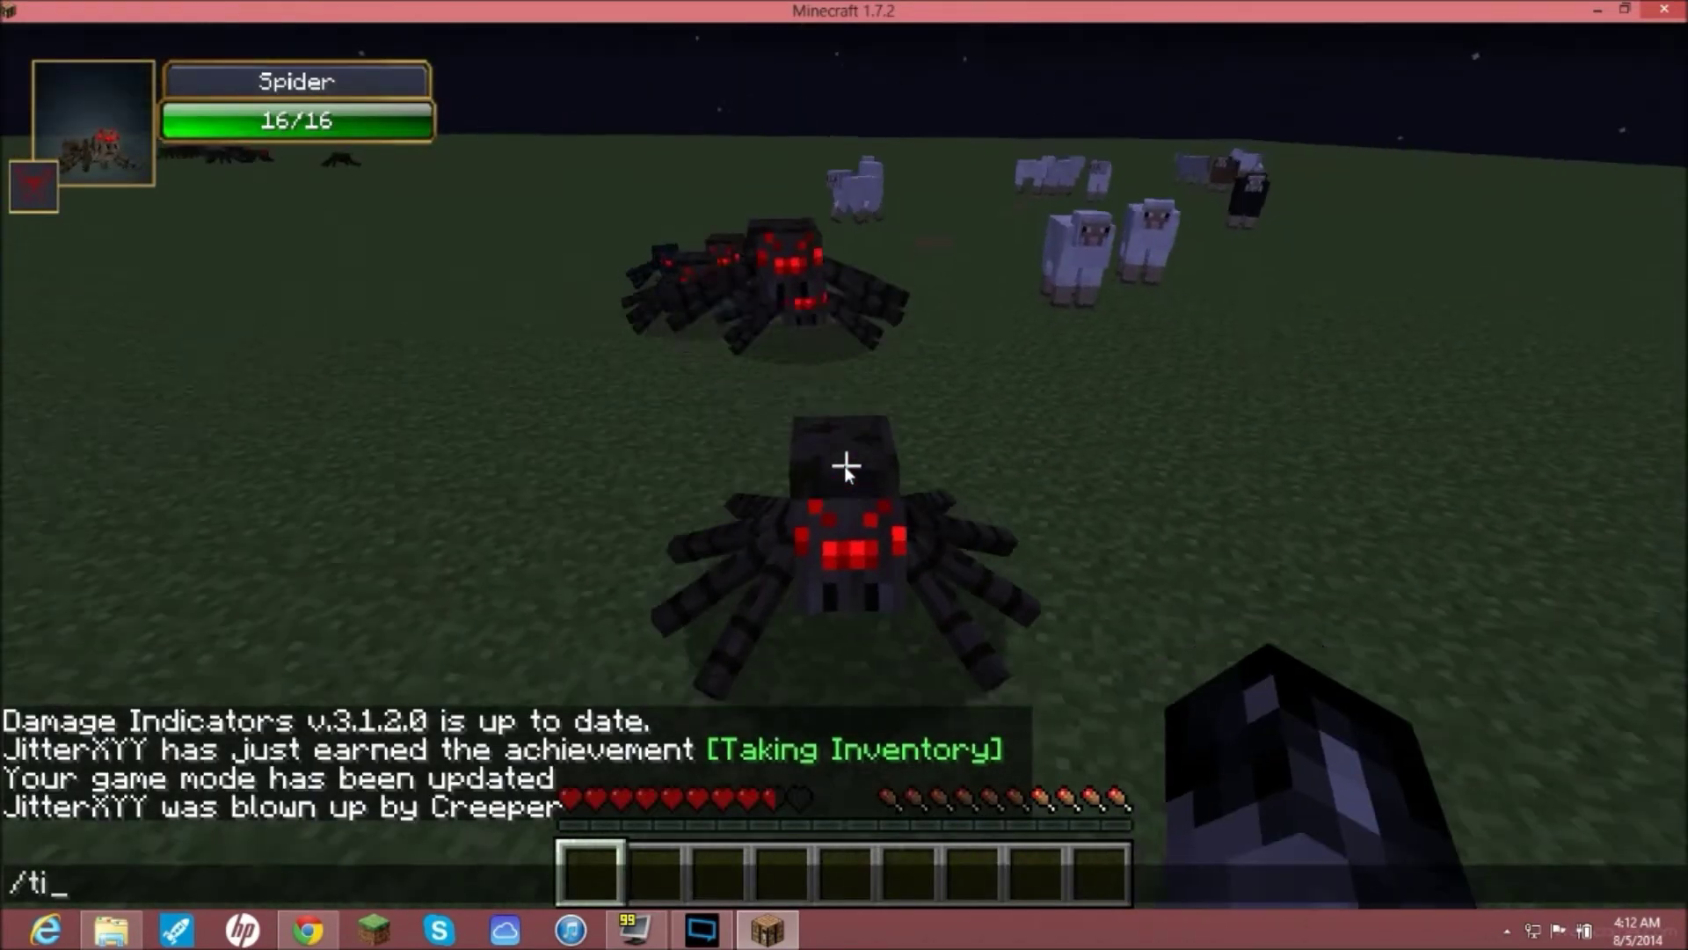
pyautogui.write('me se')
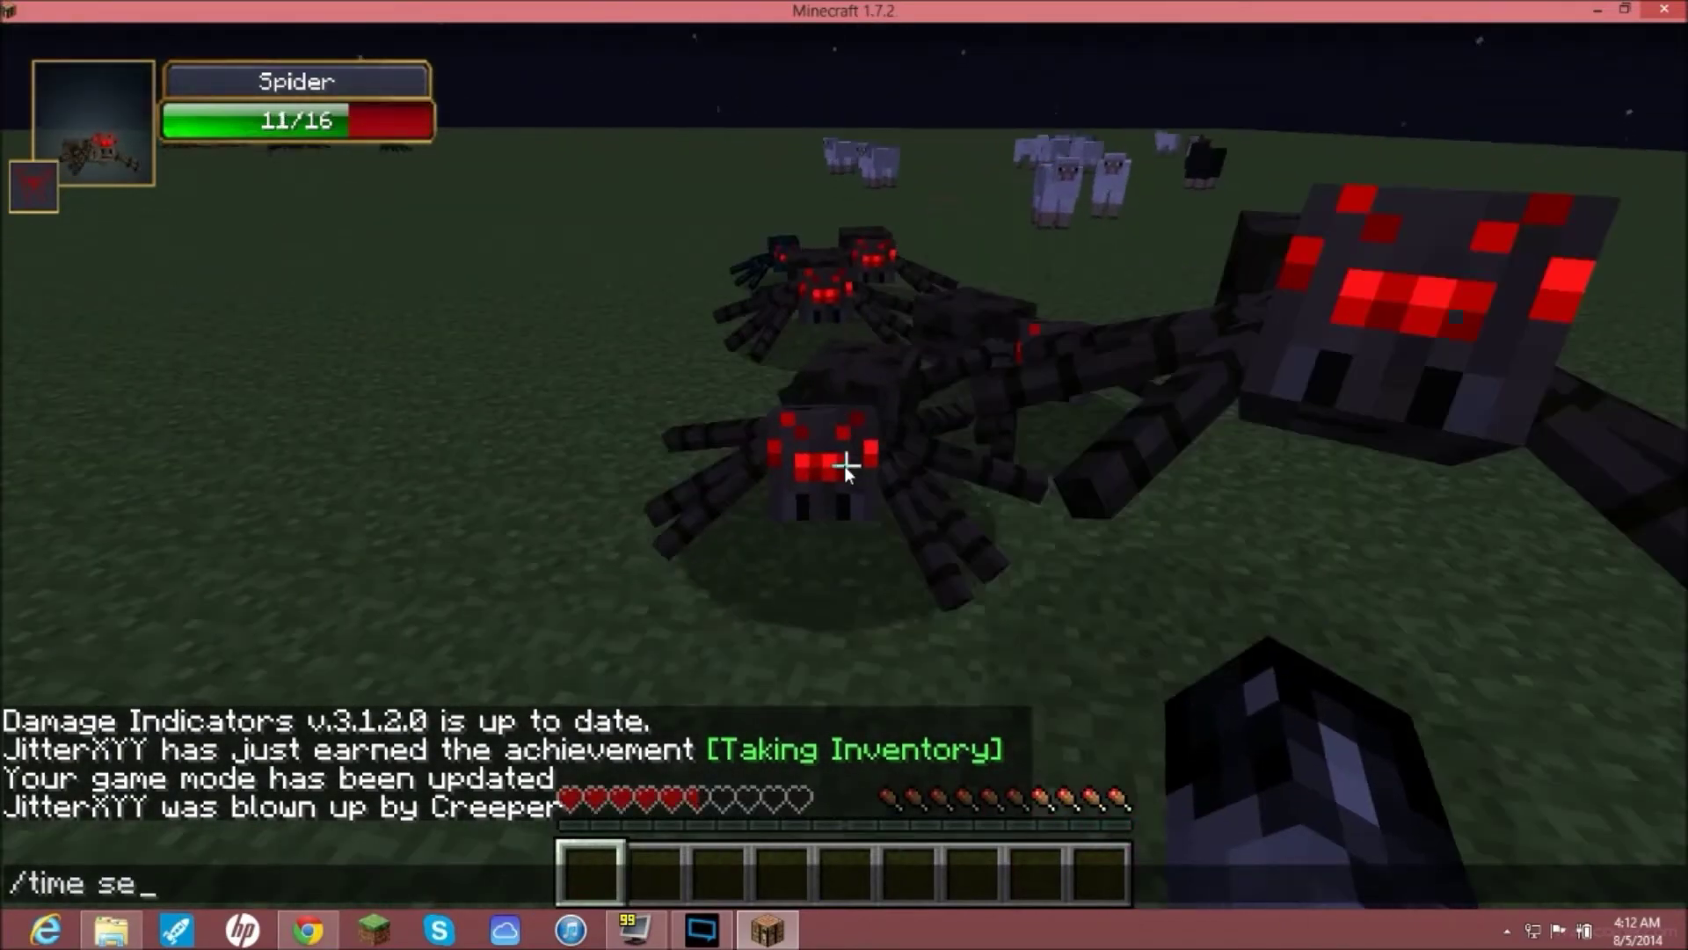
pyautogui.write('t 0')
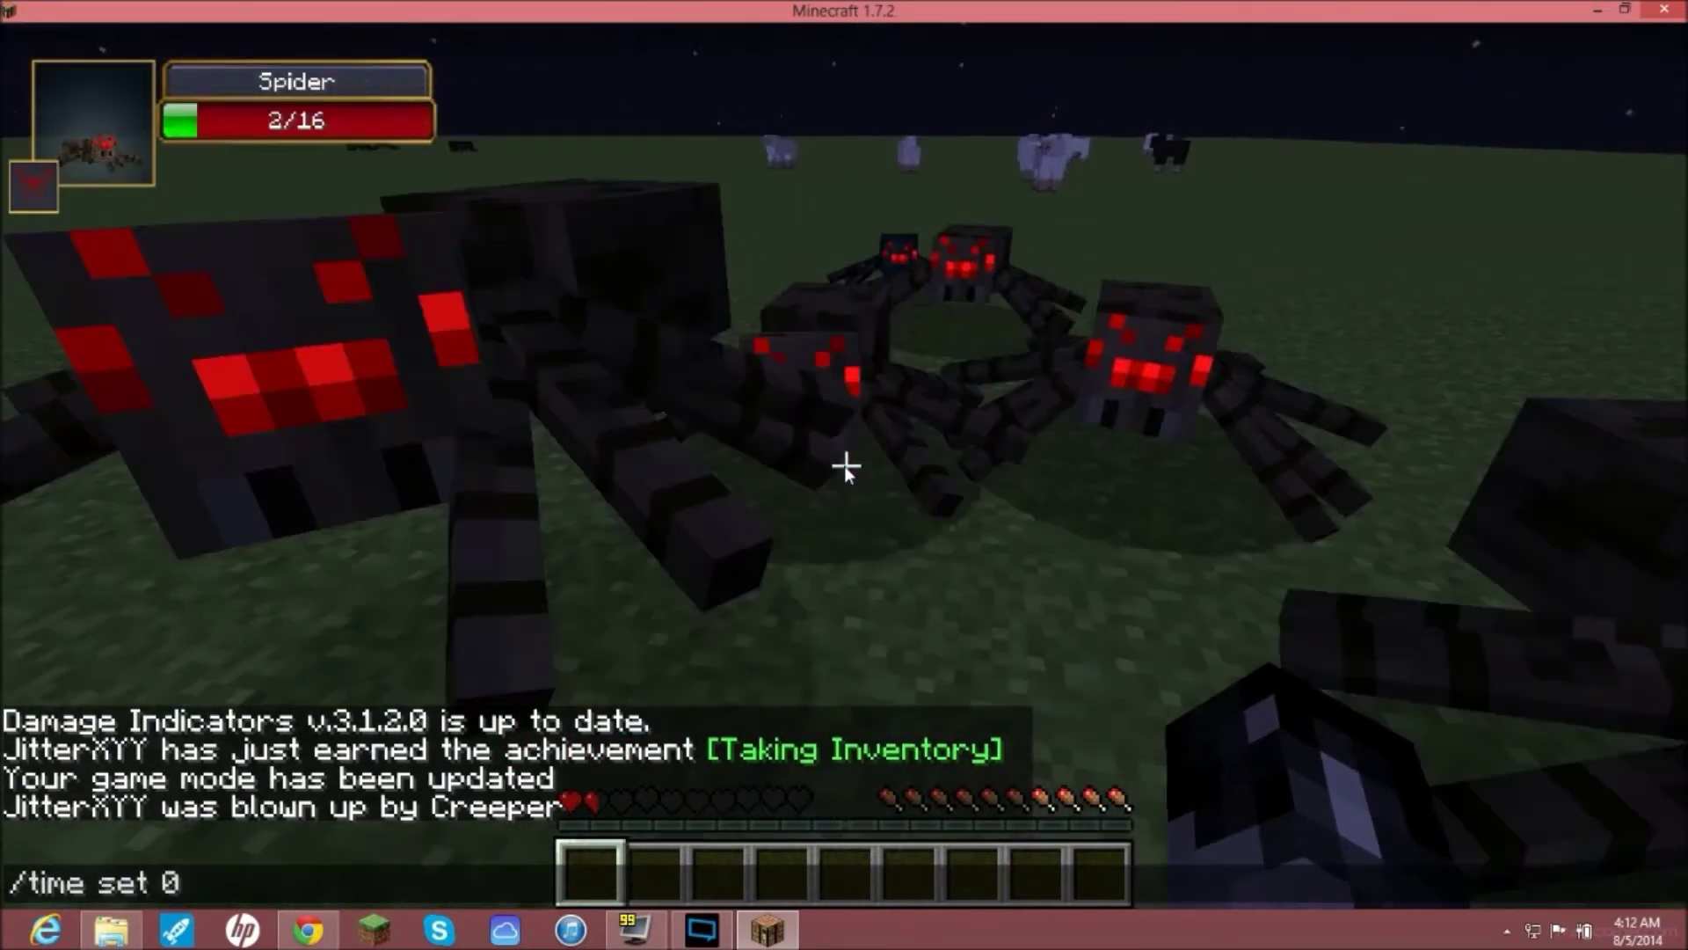
pyautogui.press('Return')
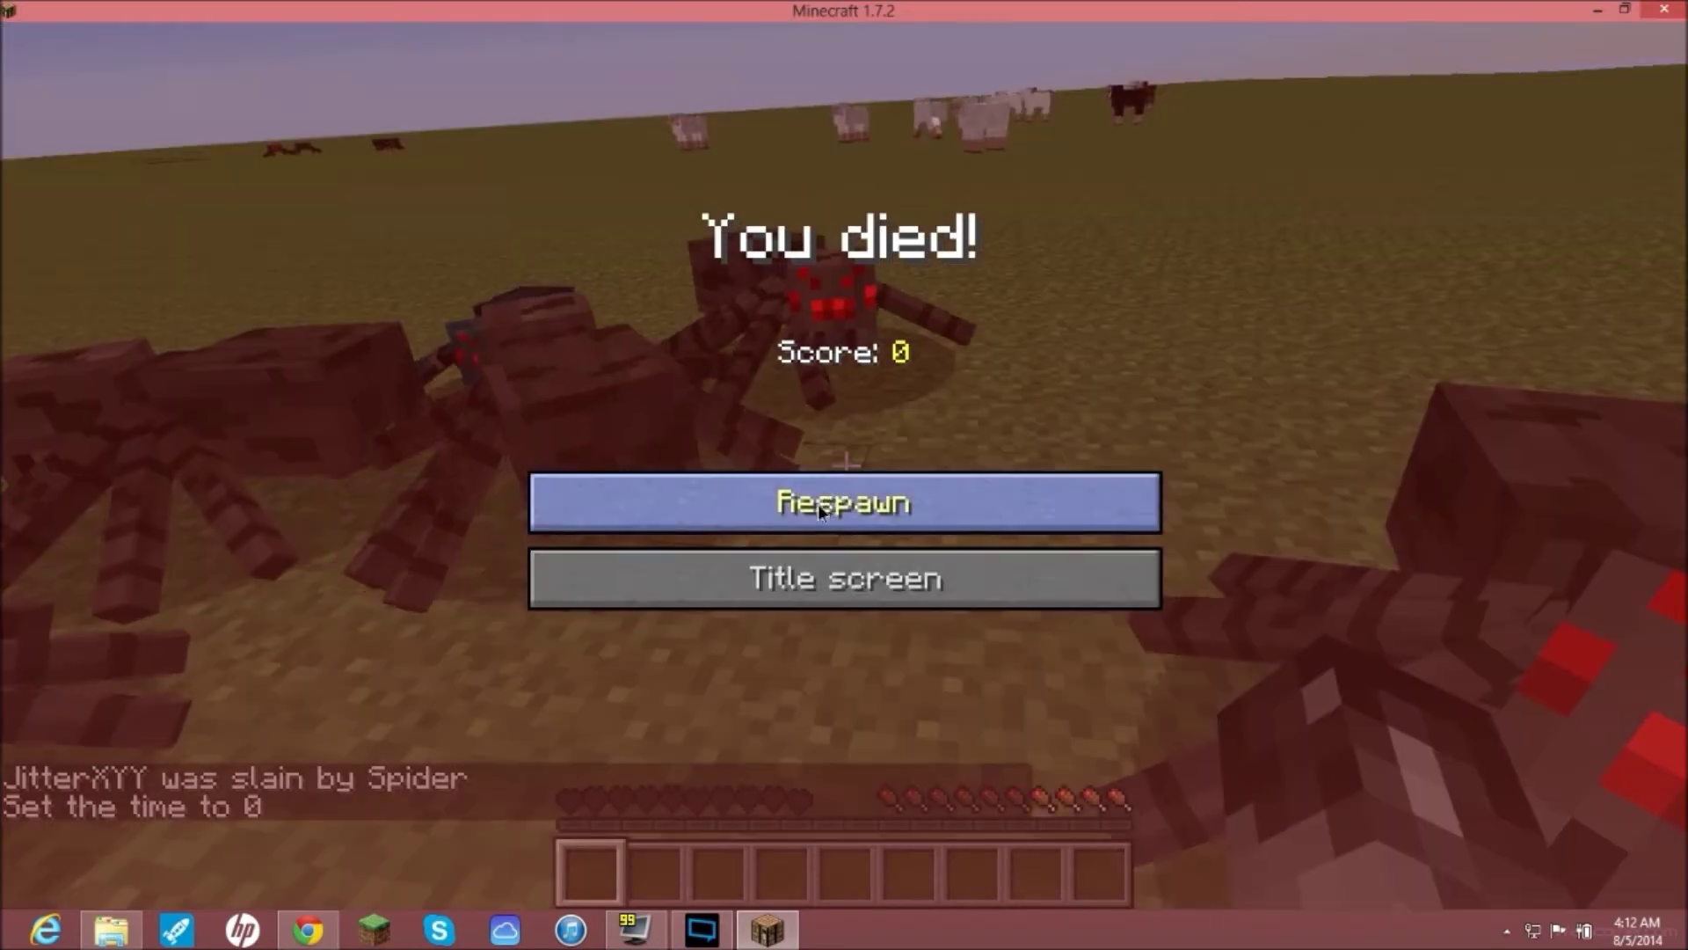
# Step: Respawn and set the game difficulty to Peaceful with the command /difficulty 0
pyautogui.click(817, 504)
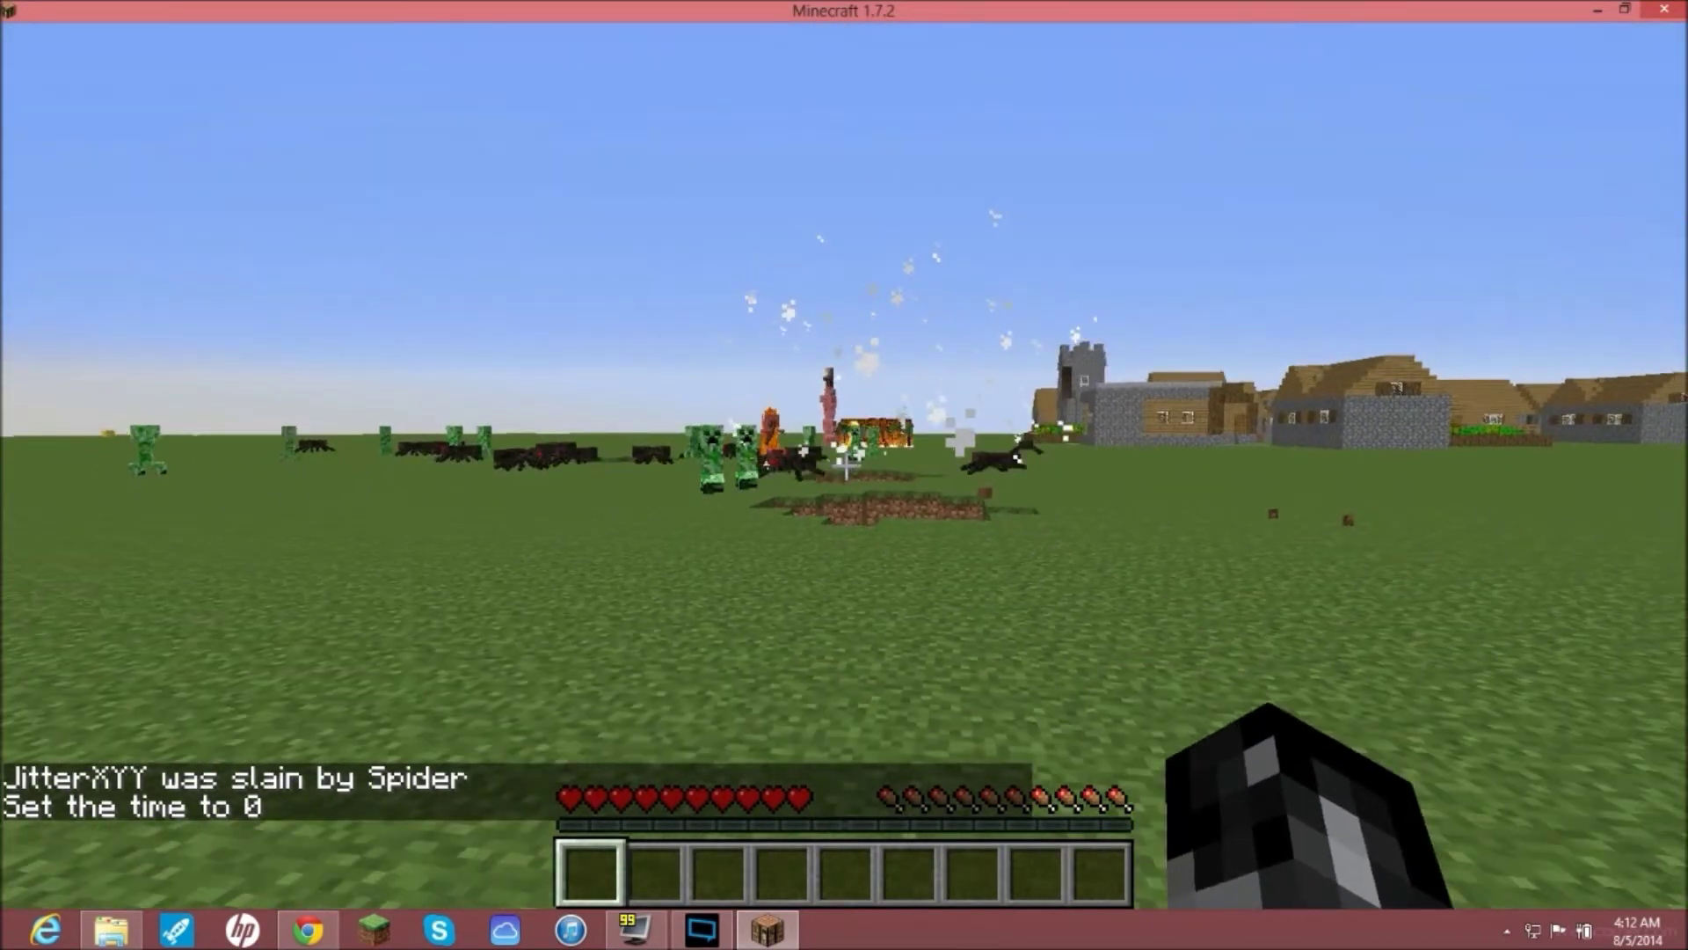
pyautogui.write('t/difficu')
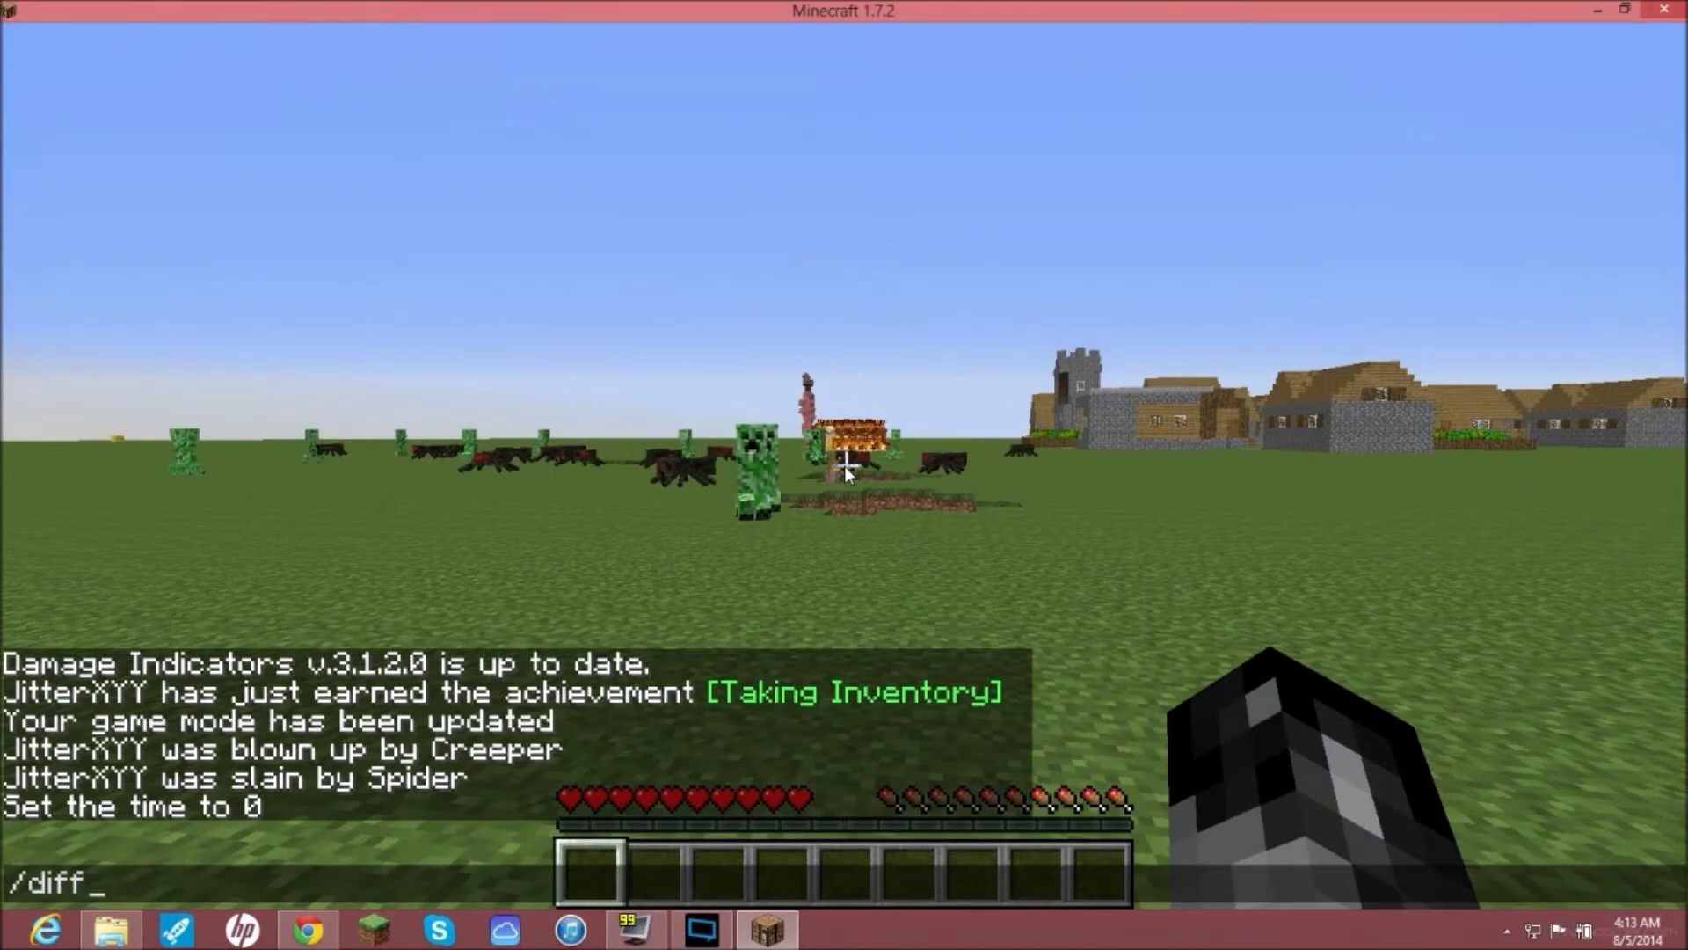
pyautogui.write('lty 0')
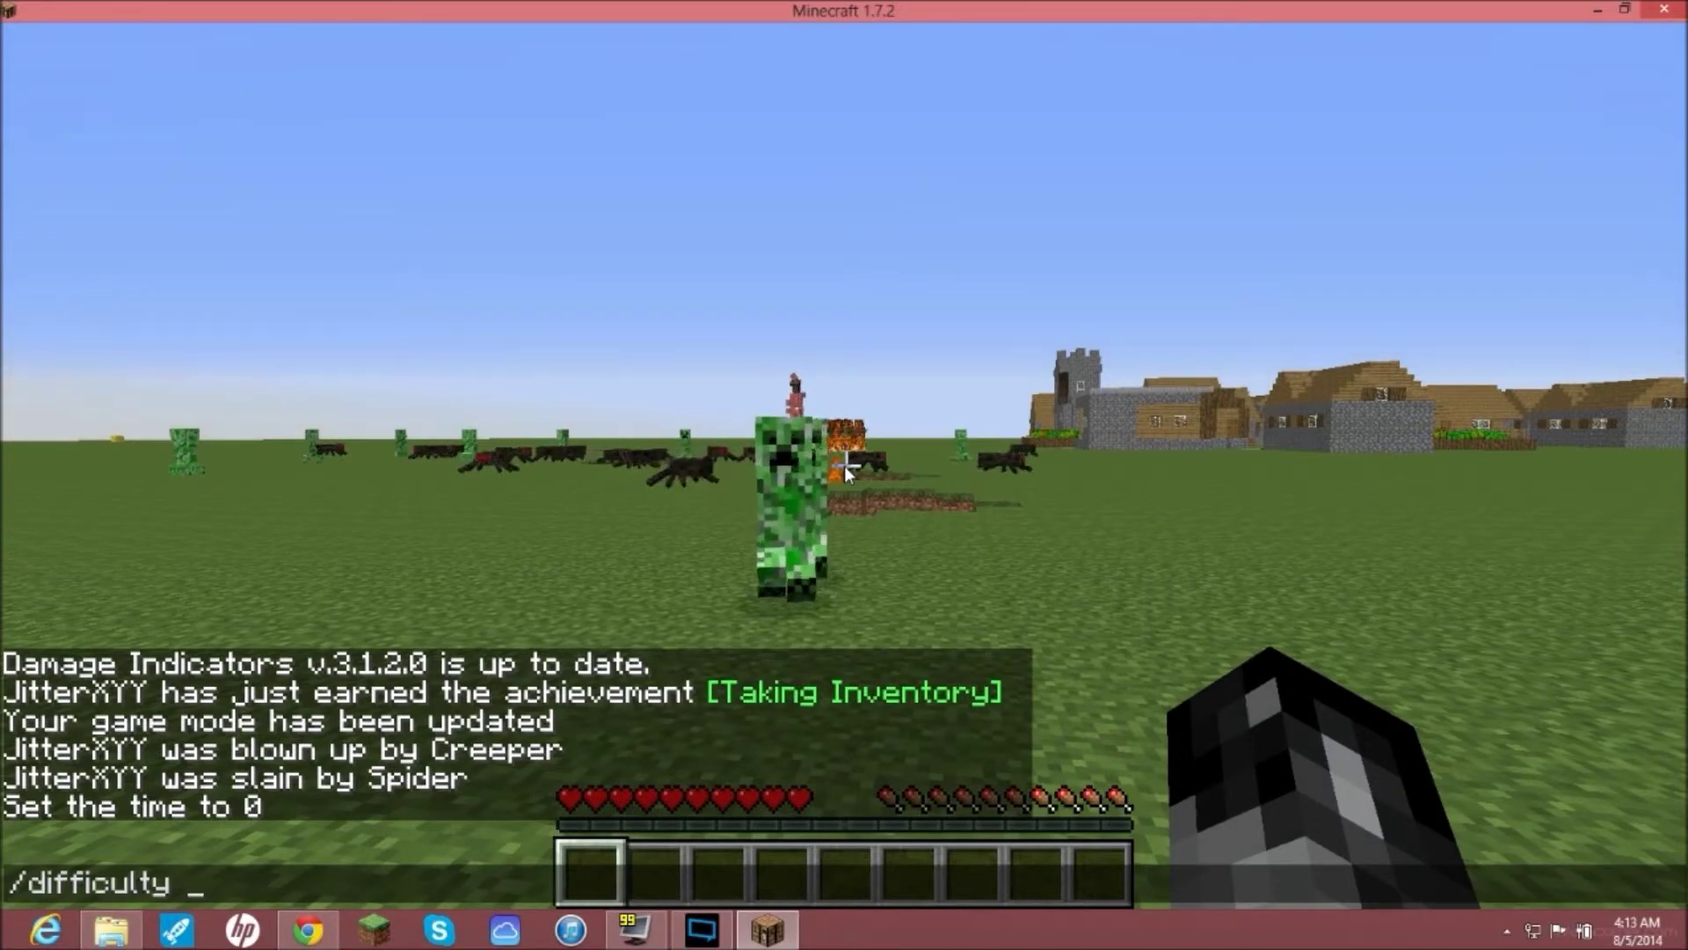
pyautogui.press('Return')
# Step: Walk across the cleared plain towards the stack of pigs near the village
pyautogui.moveTo(846, 466)
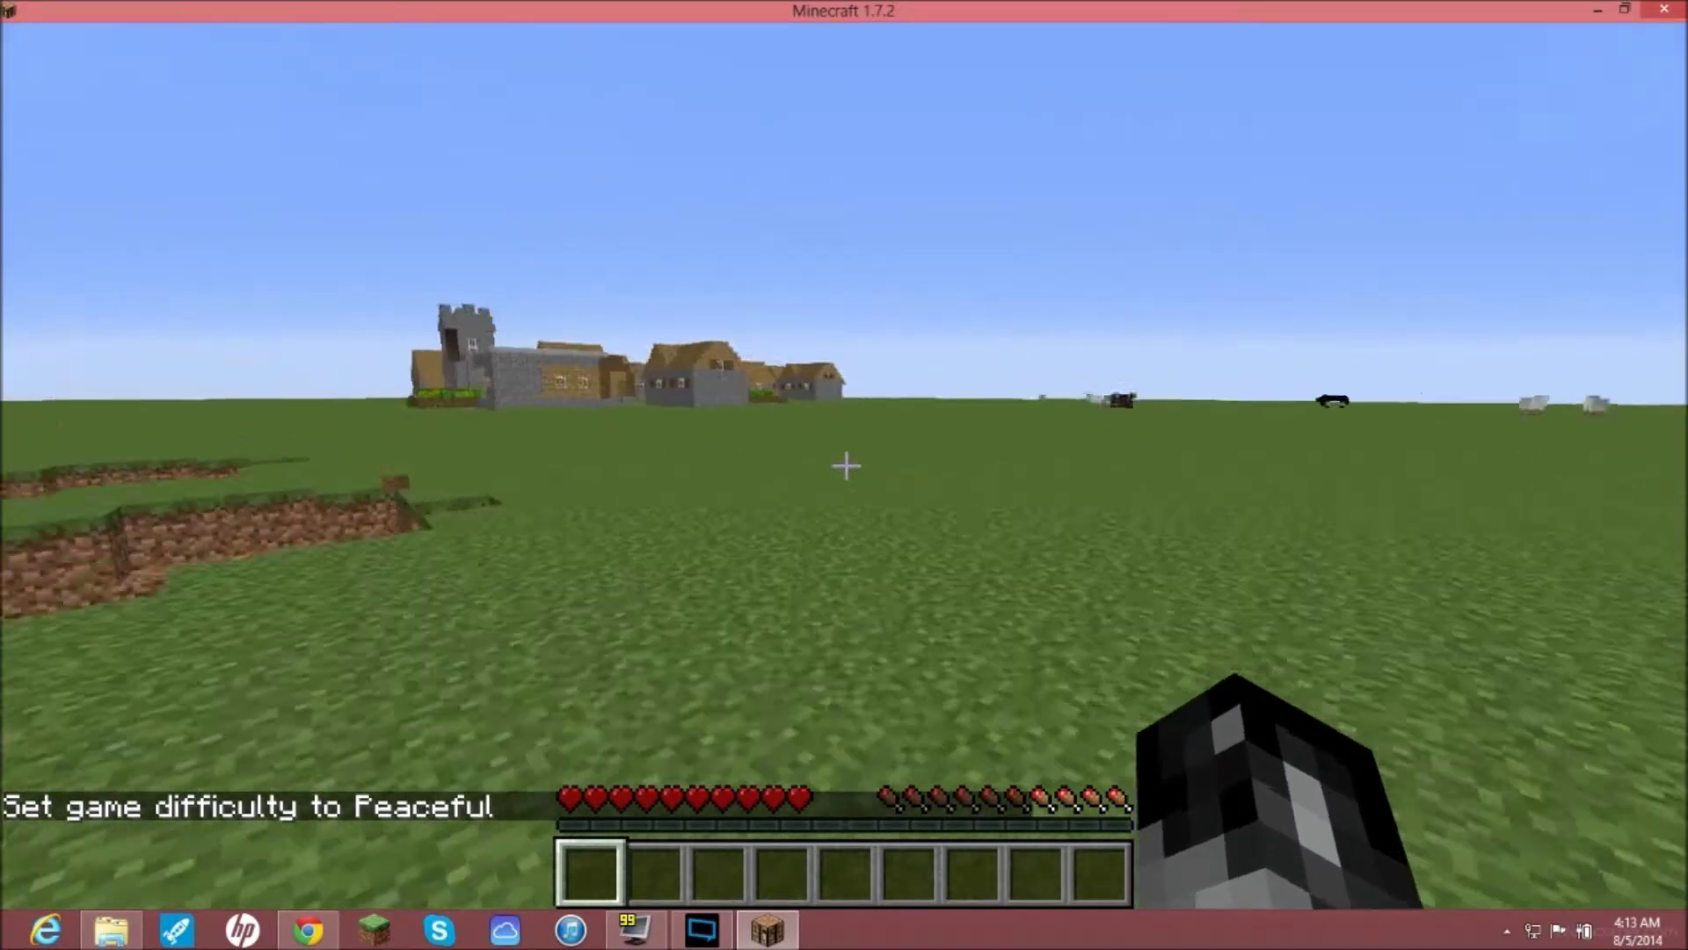
pyautogui.press('w')
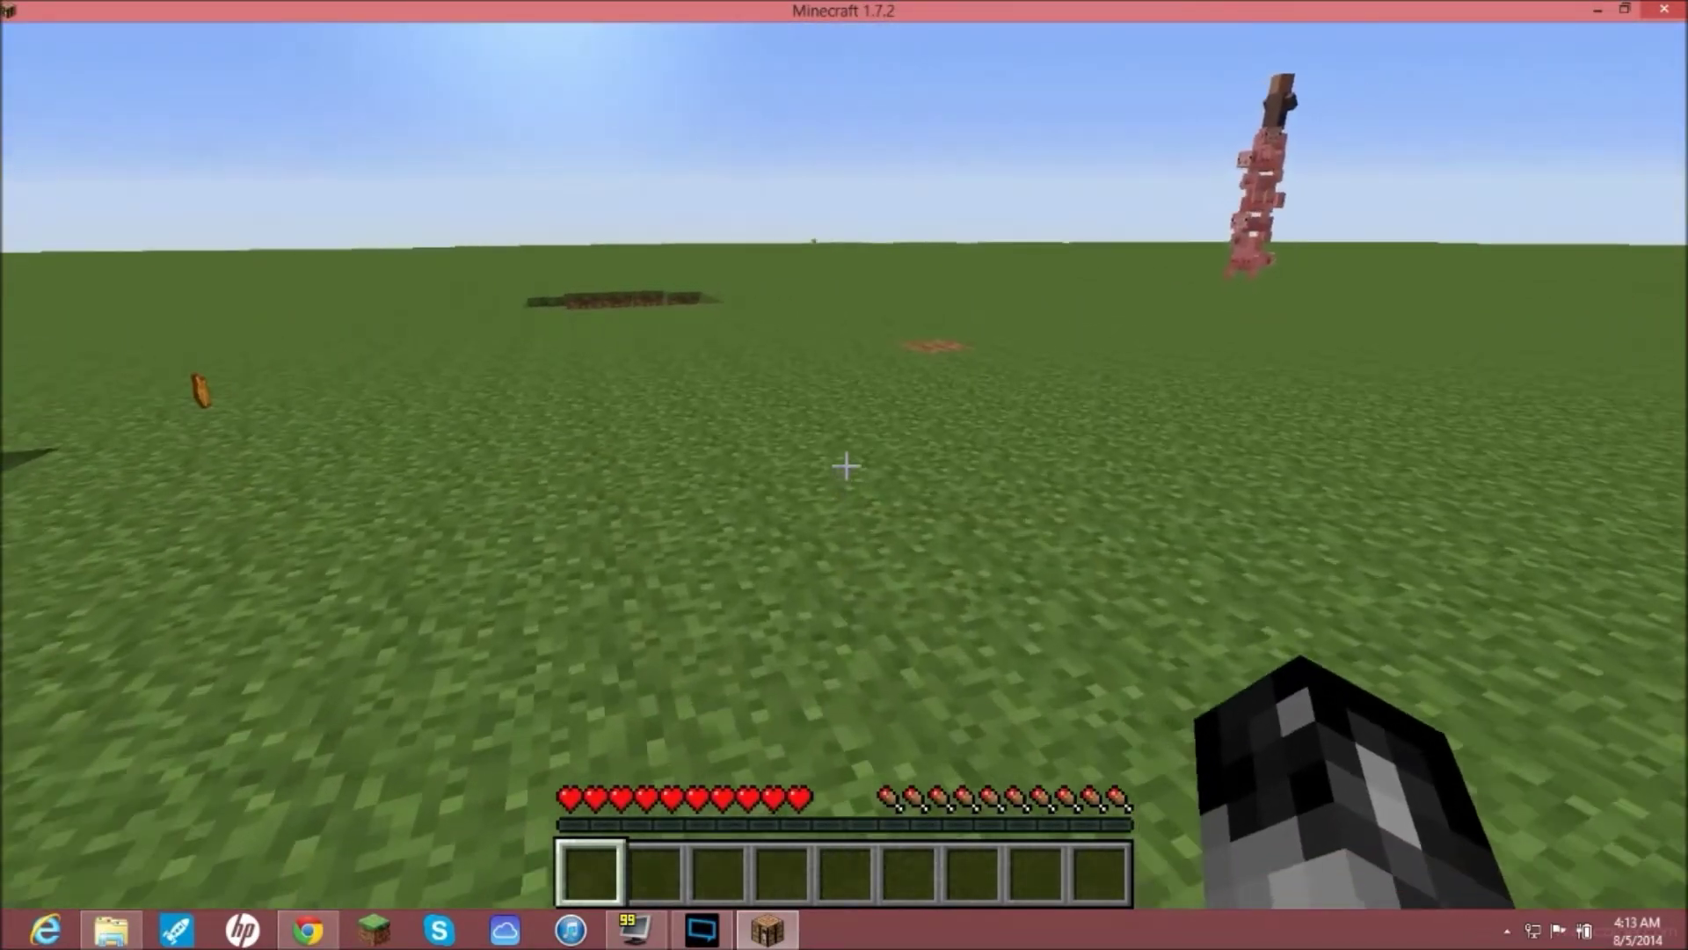
pyautogui.press('w')
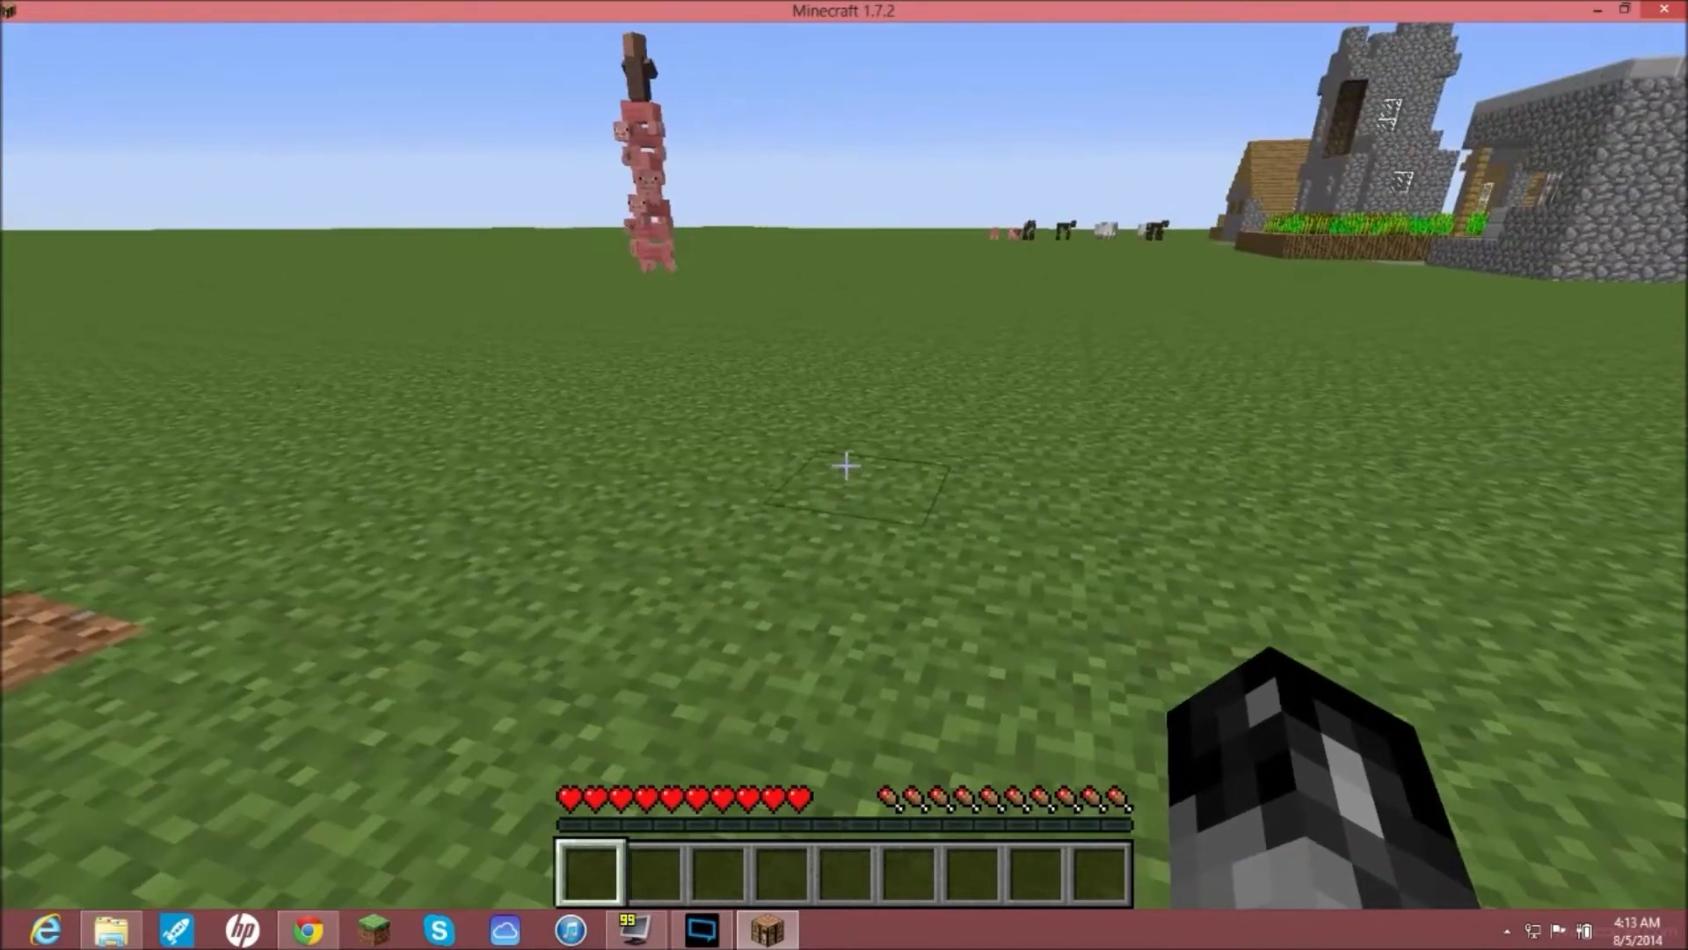
# Step: Check the master volume in the music and sound options and return to the game
pyautogui.press('e')
pyautogui.press('Escape')
pyautogui.press('Escape')
pyautogui.click(782, 533)
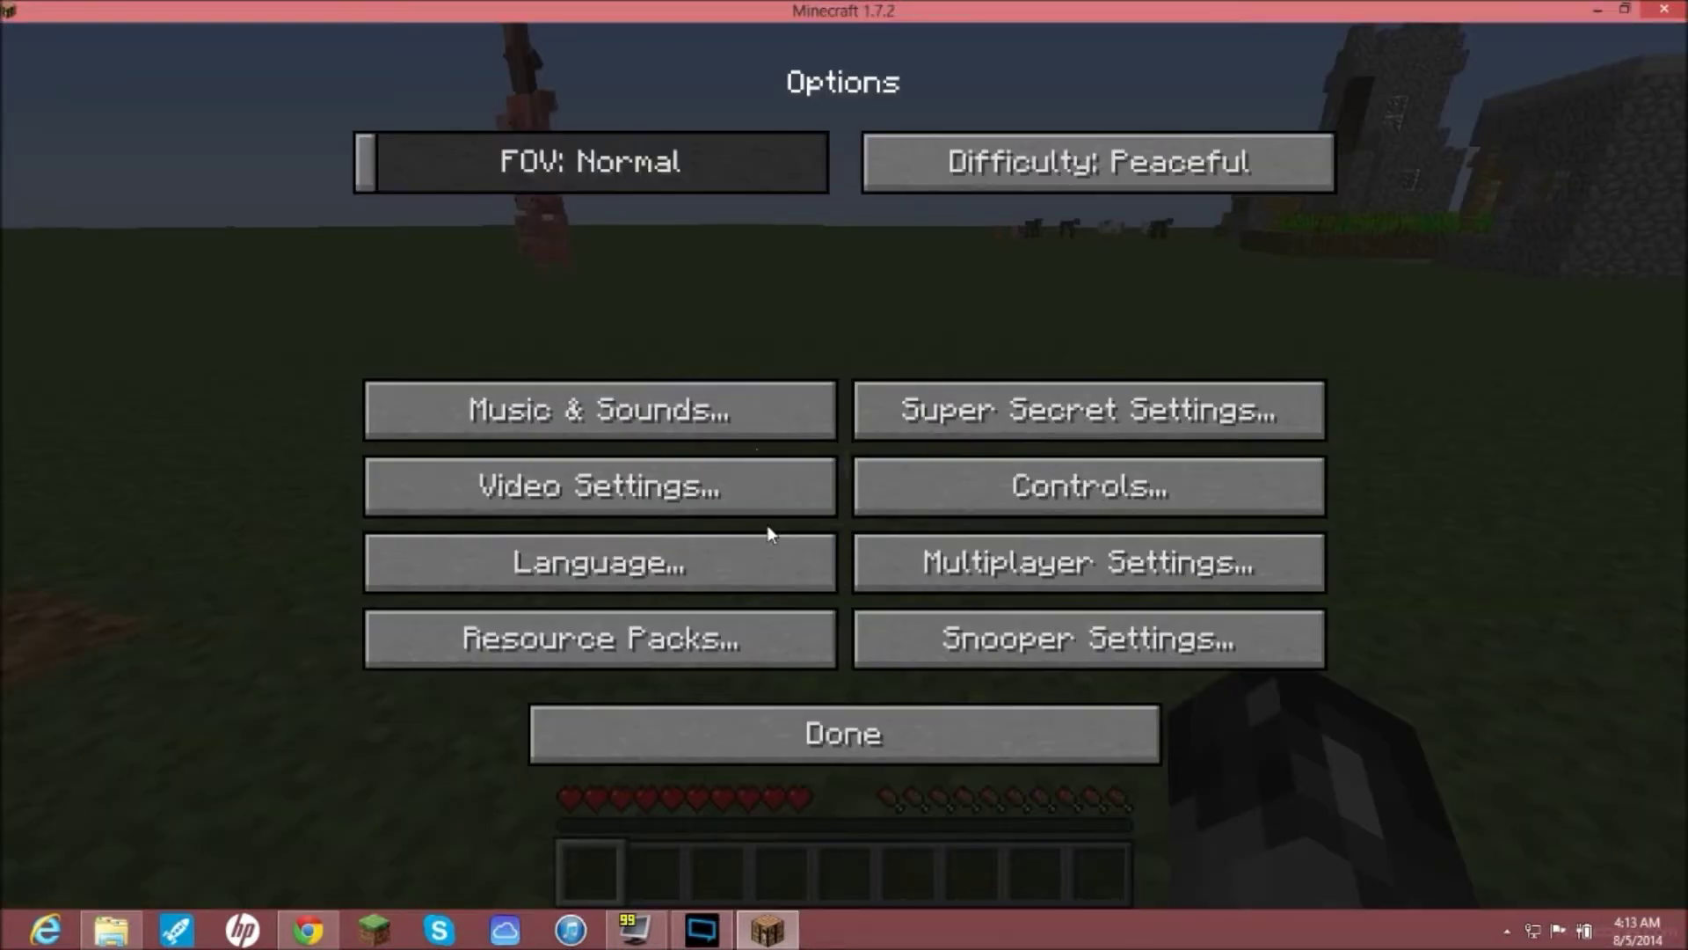
pyautogui.click(676, 411)
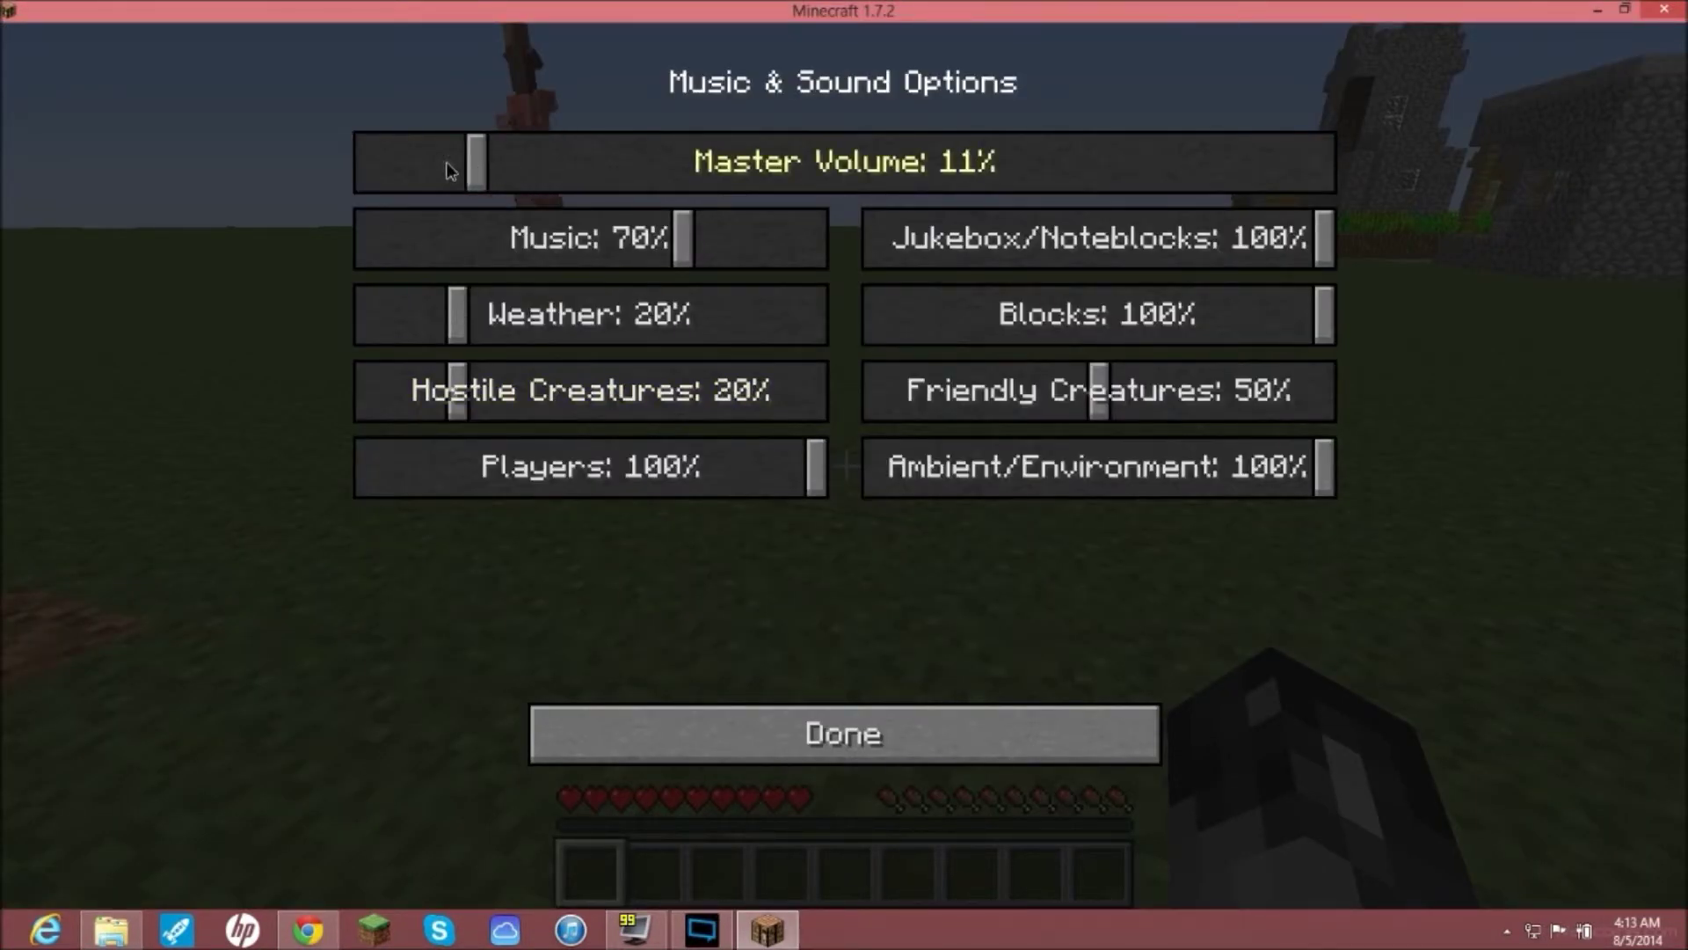
pyautogui.click(791, 730)
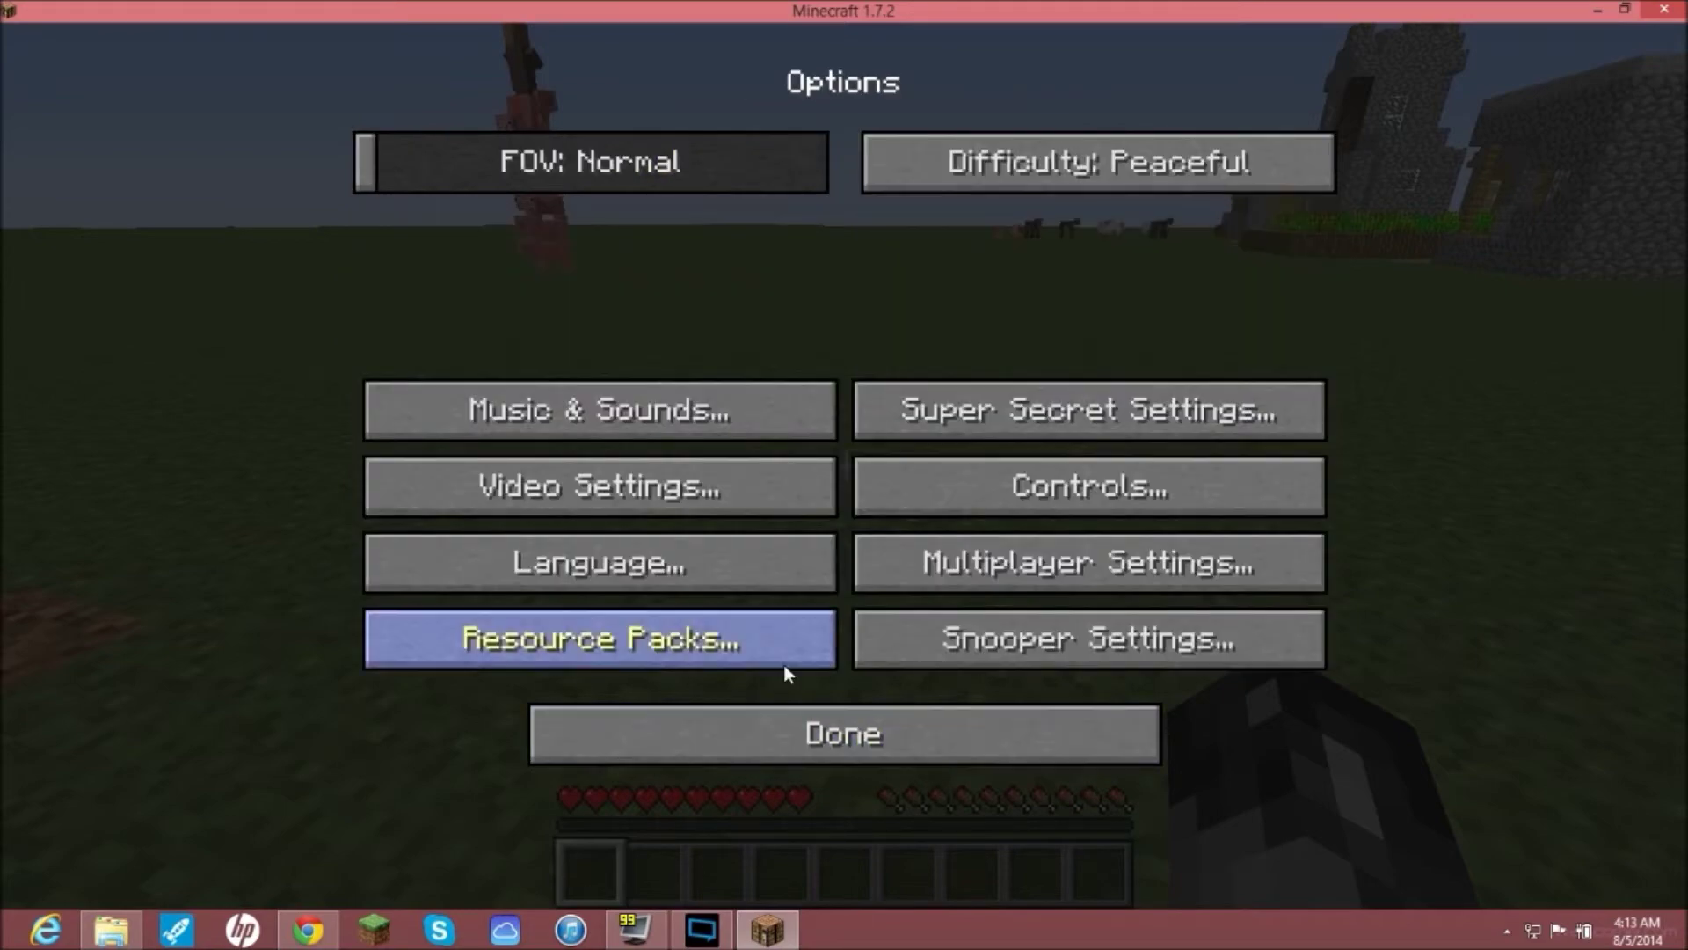
pyautogui.click(808, 739)
pyautogui.click(818, 283)
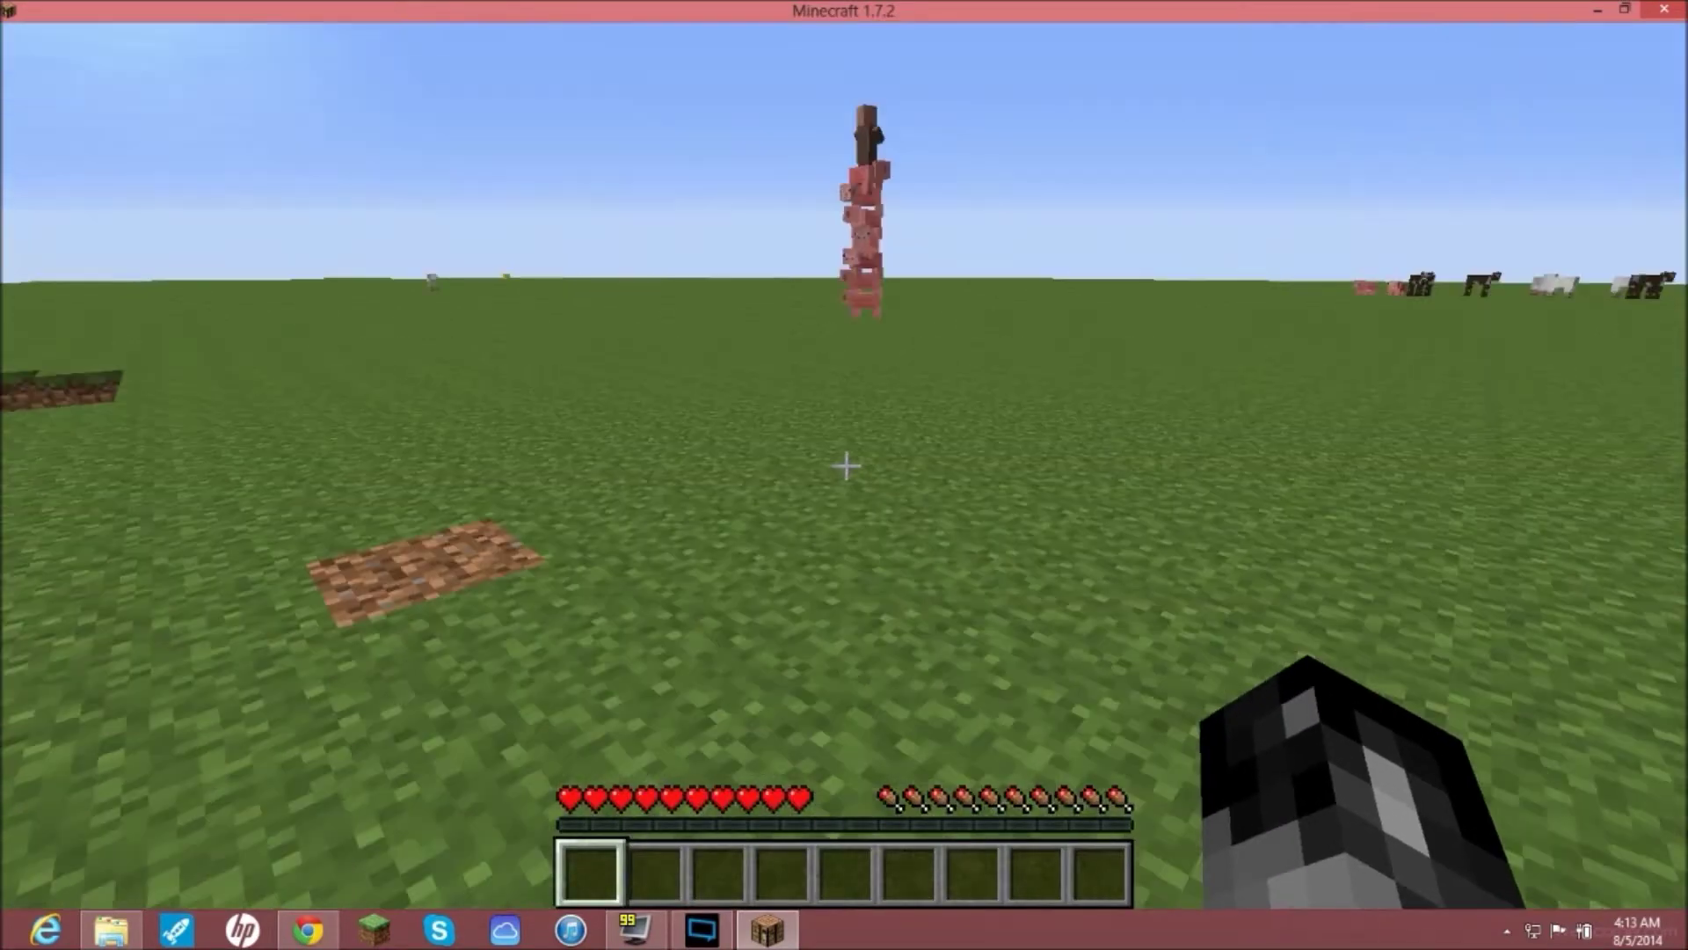
# Step: Walk around the explosion craters and examine the items scattered on the grass
pyautogui.press('w')
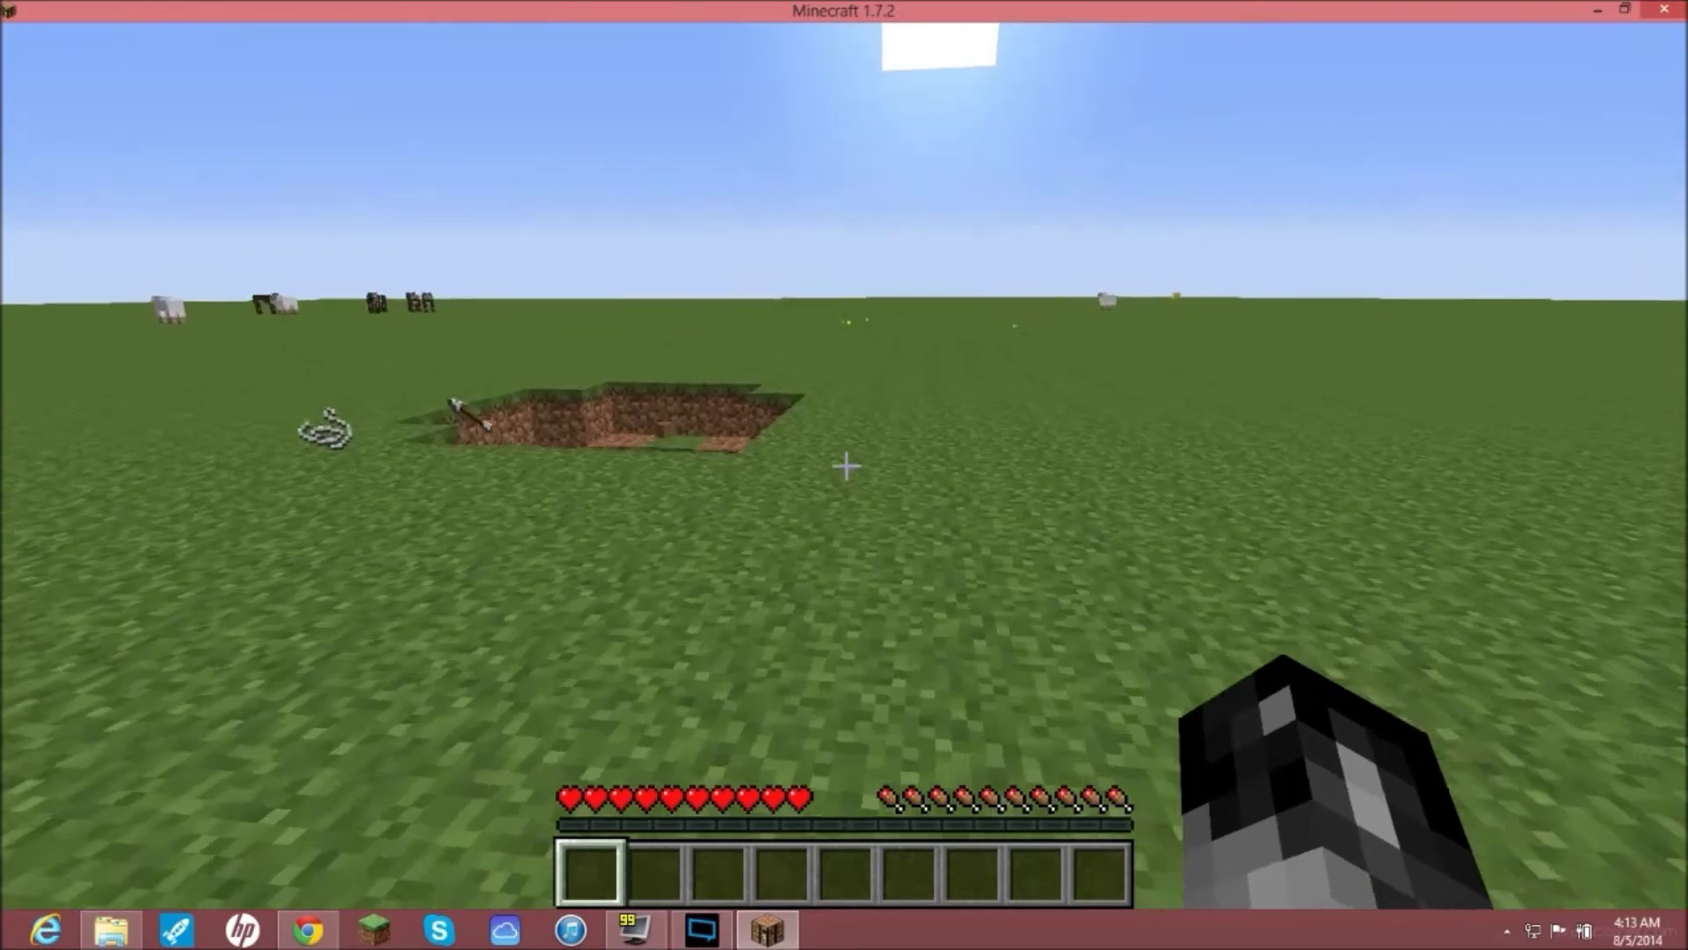
pyautogui.press('w')
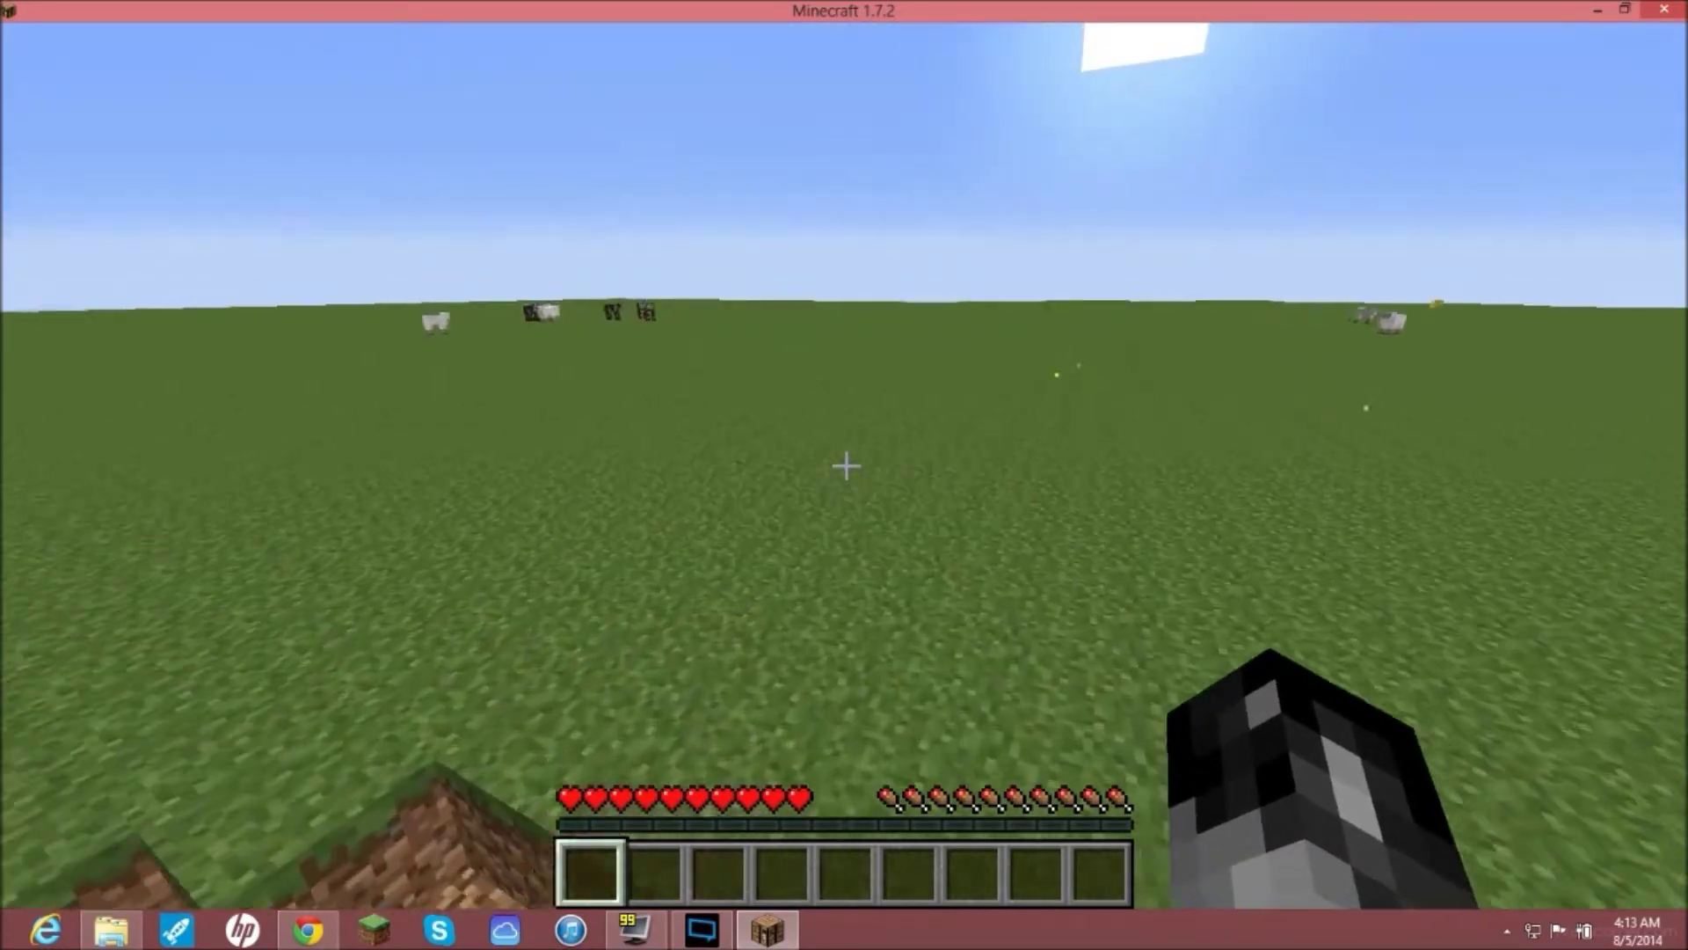
pyautogui.press('w')
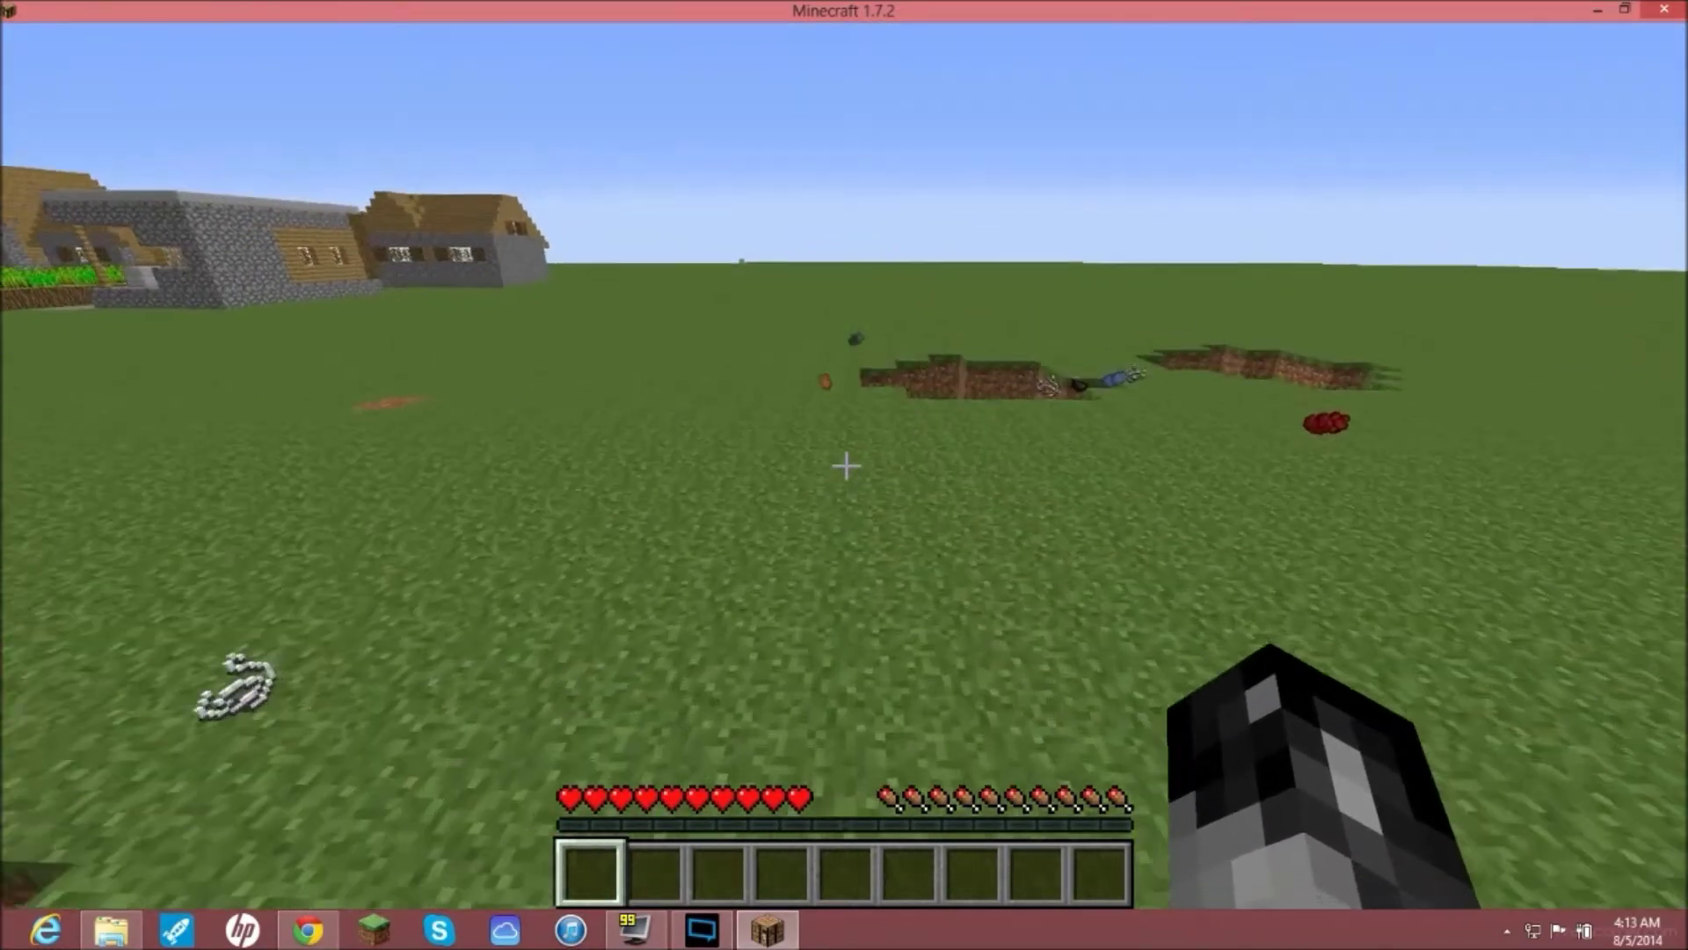
pyautogui.press('w')
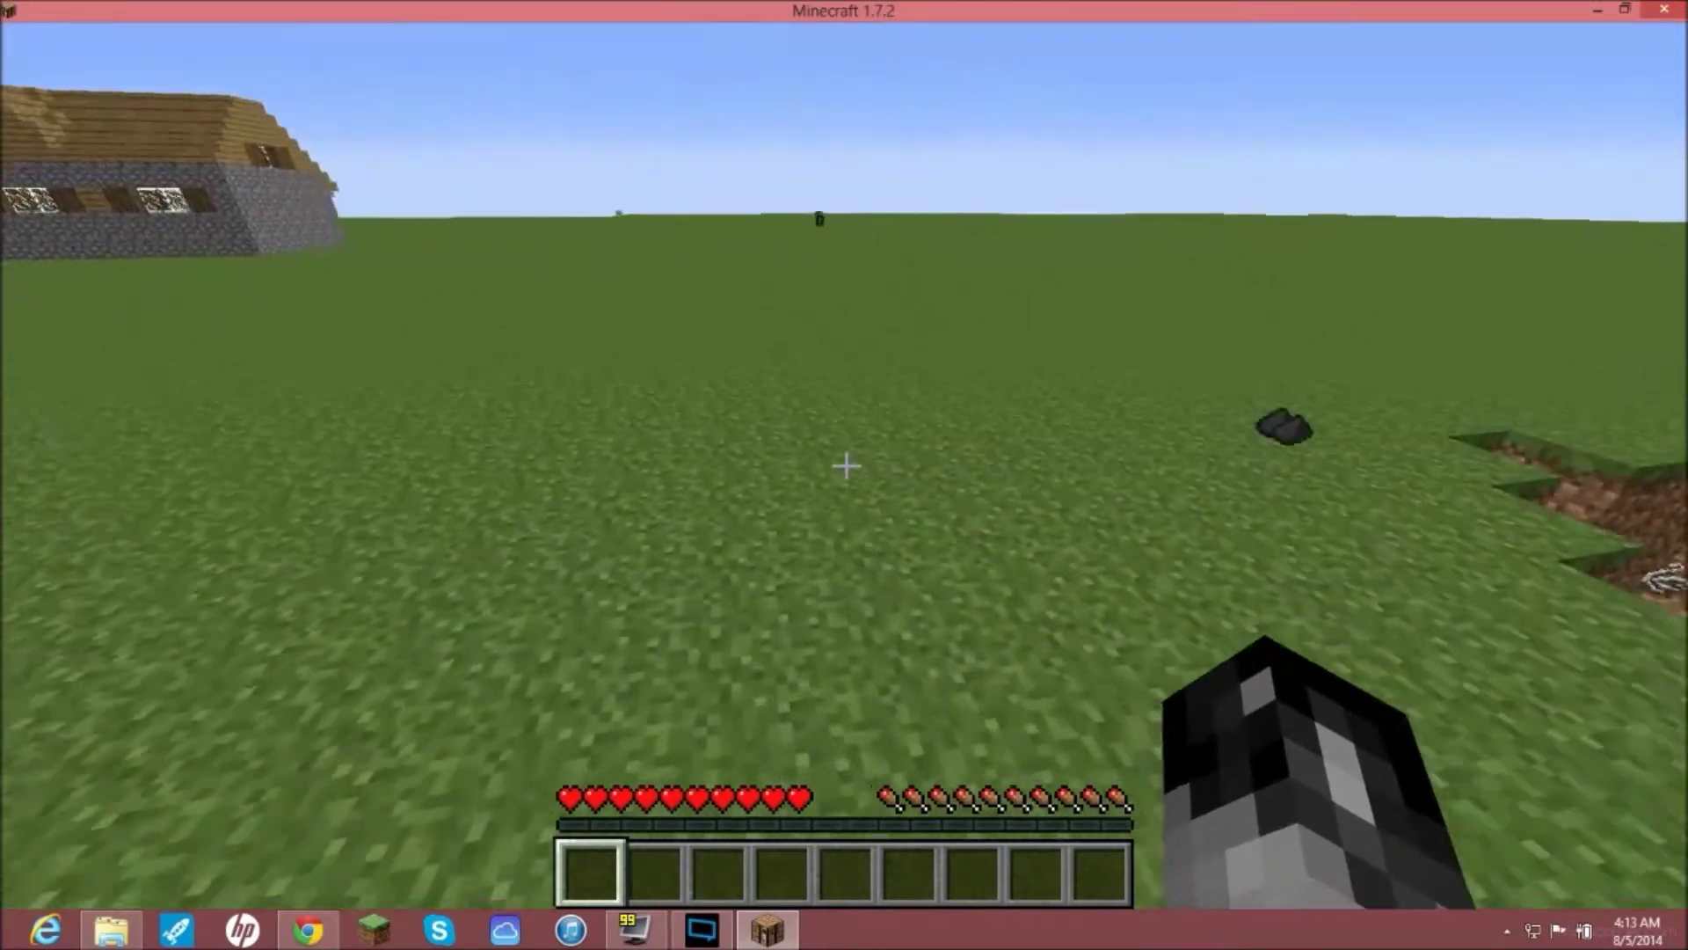
pyautogui.press('w')
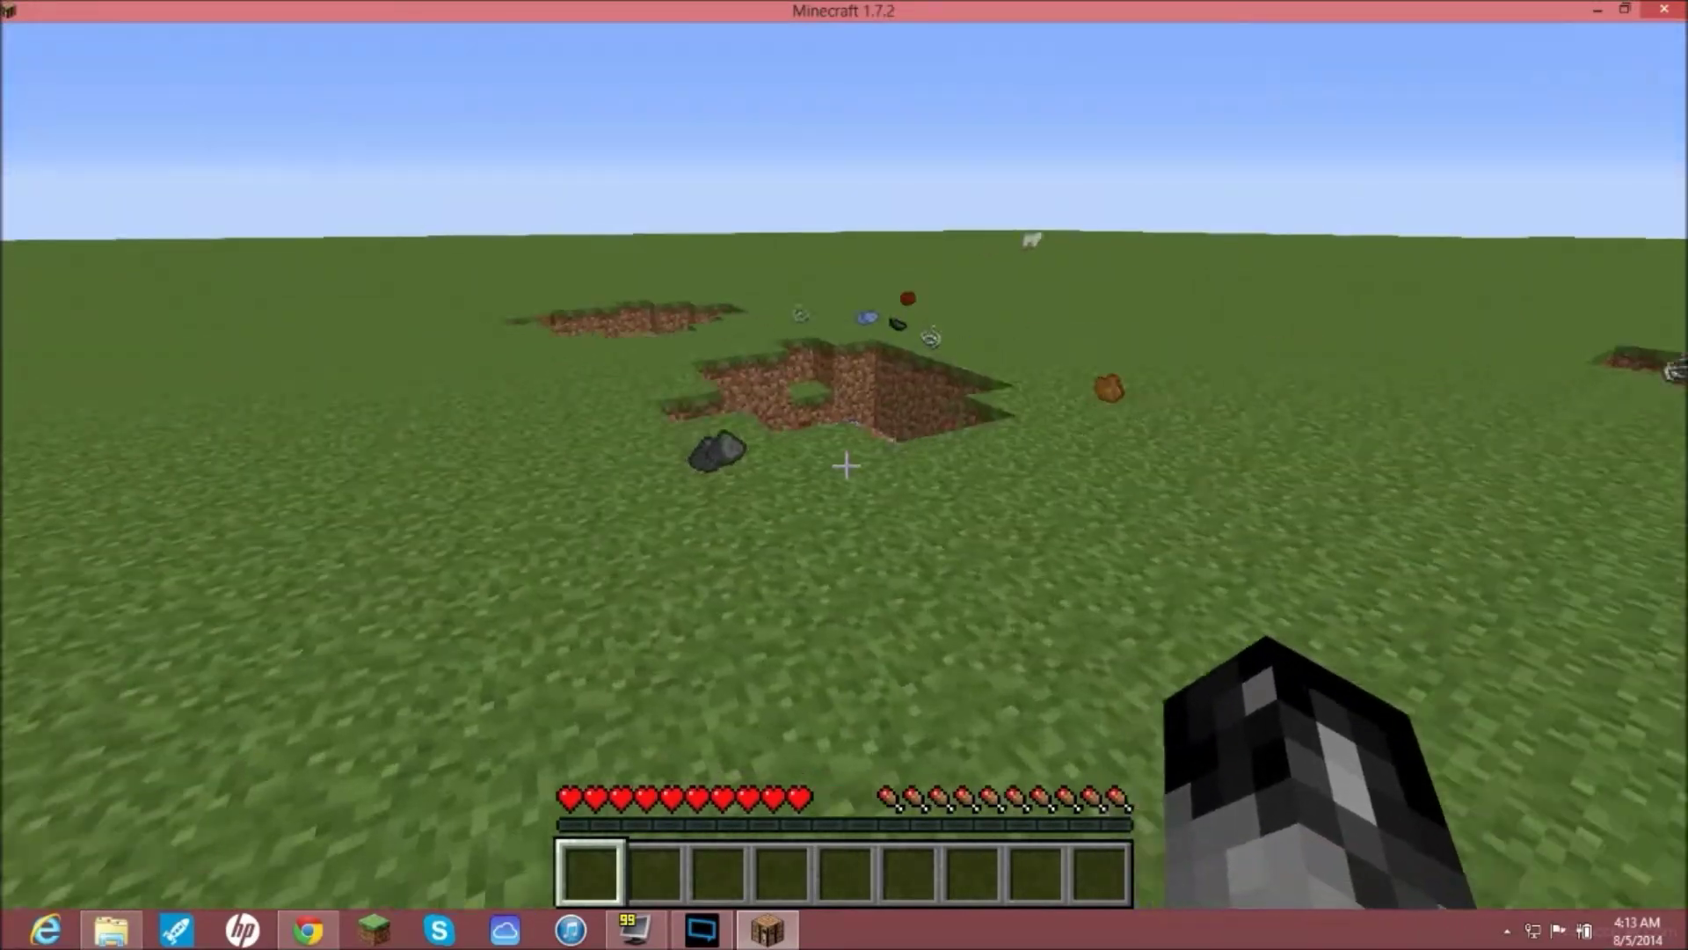
pyautogui.press('w')
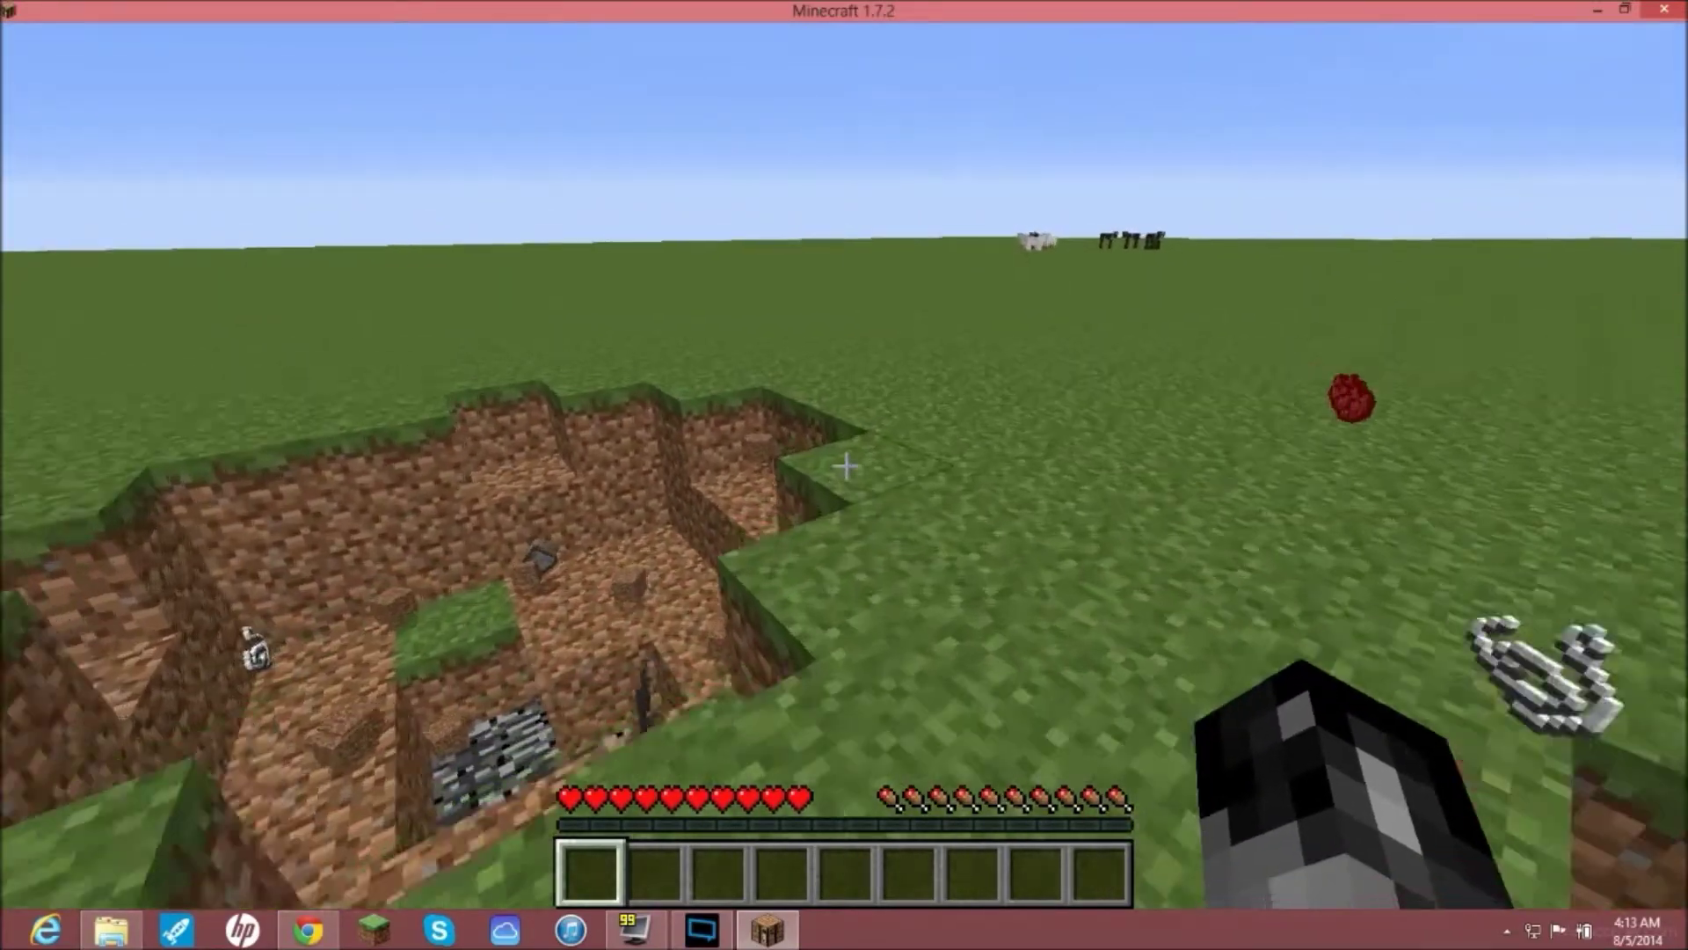
pyautogui.press('w')
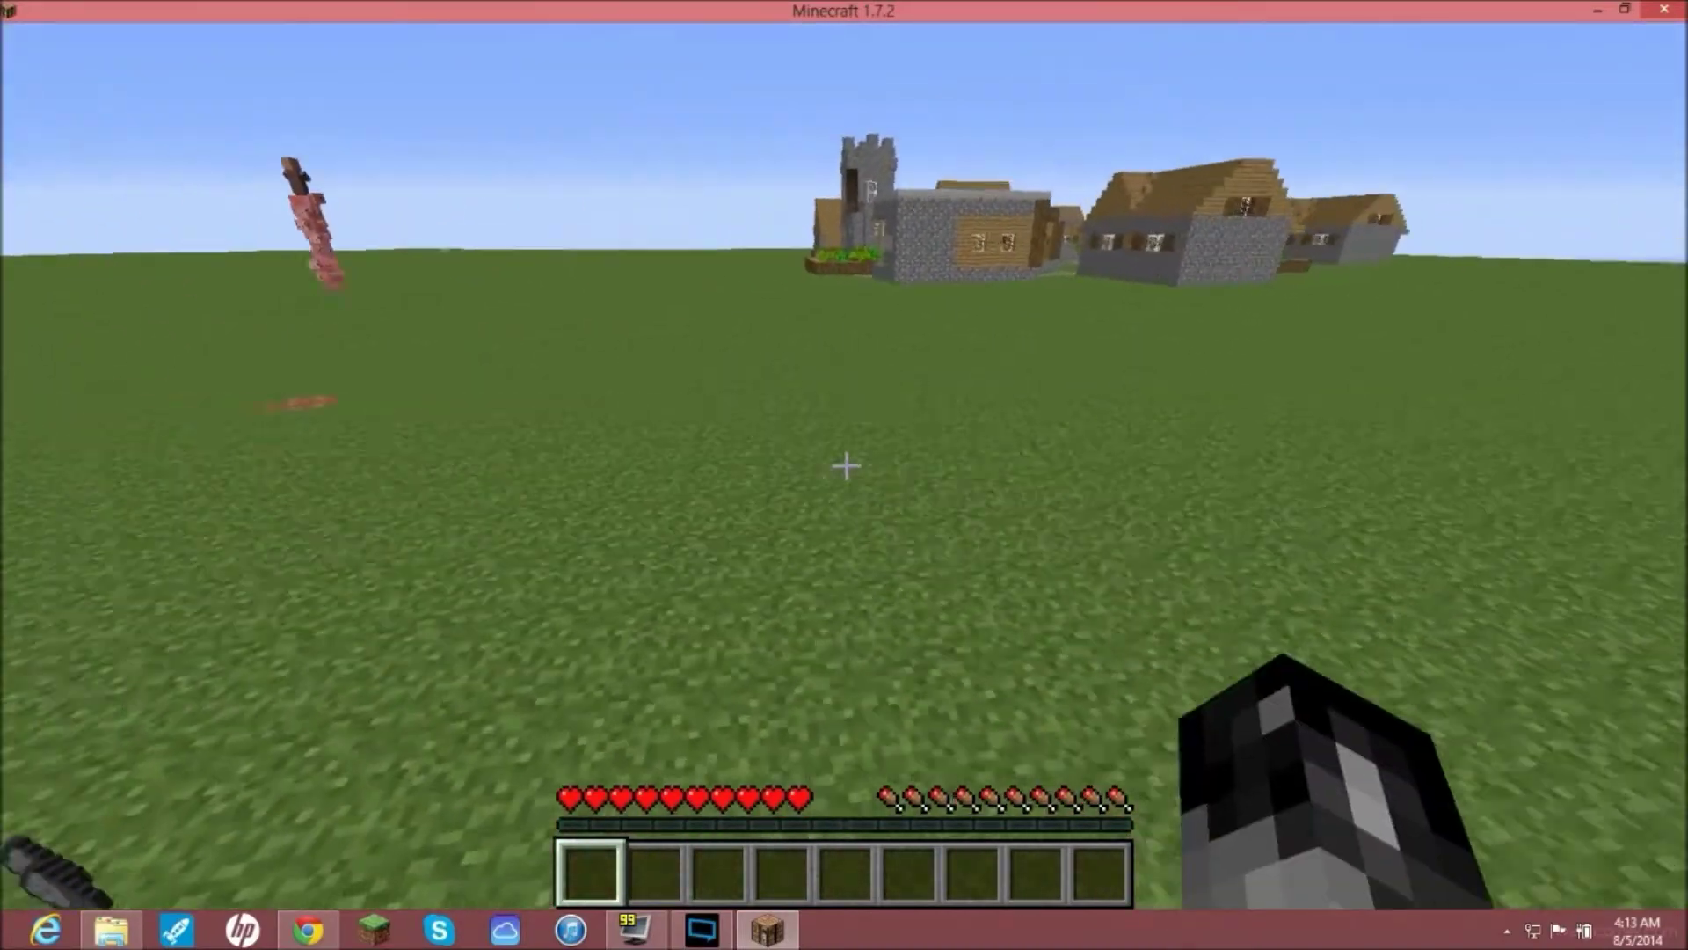
pyautogui.press('w')
pyautogui.press('w')
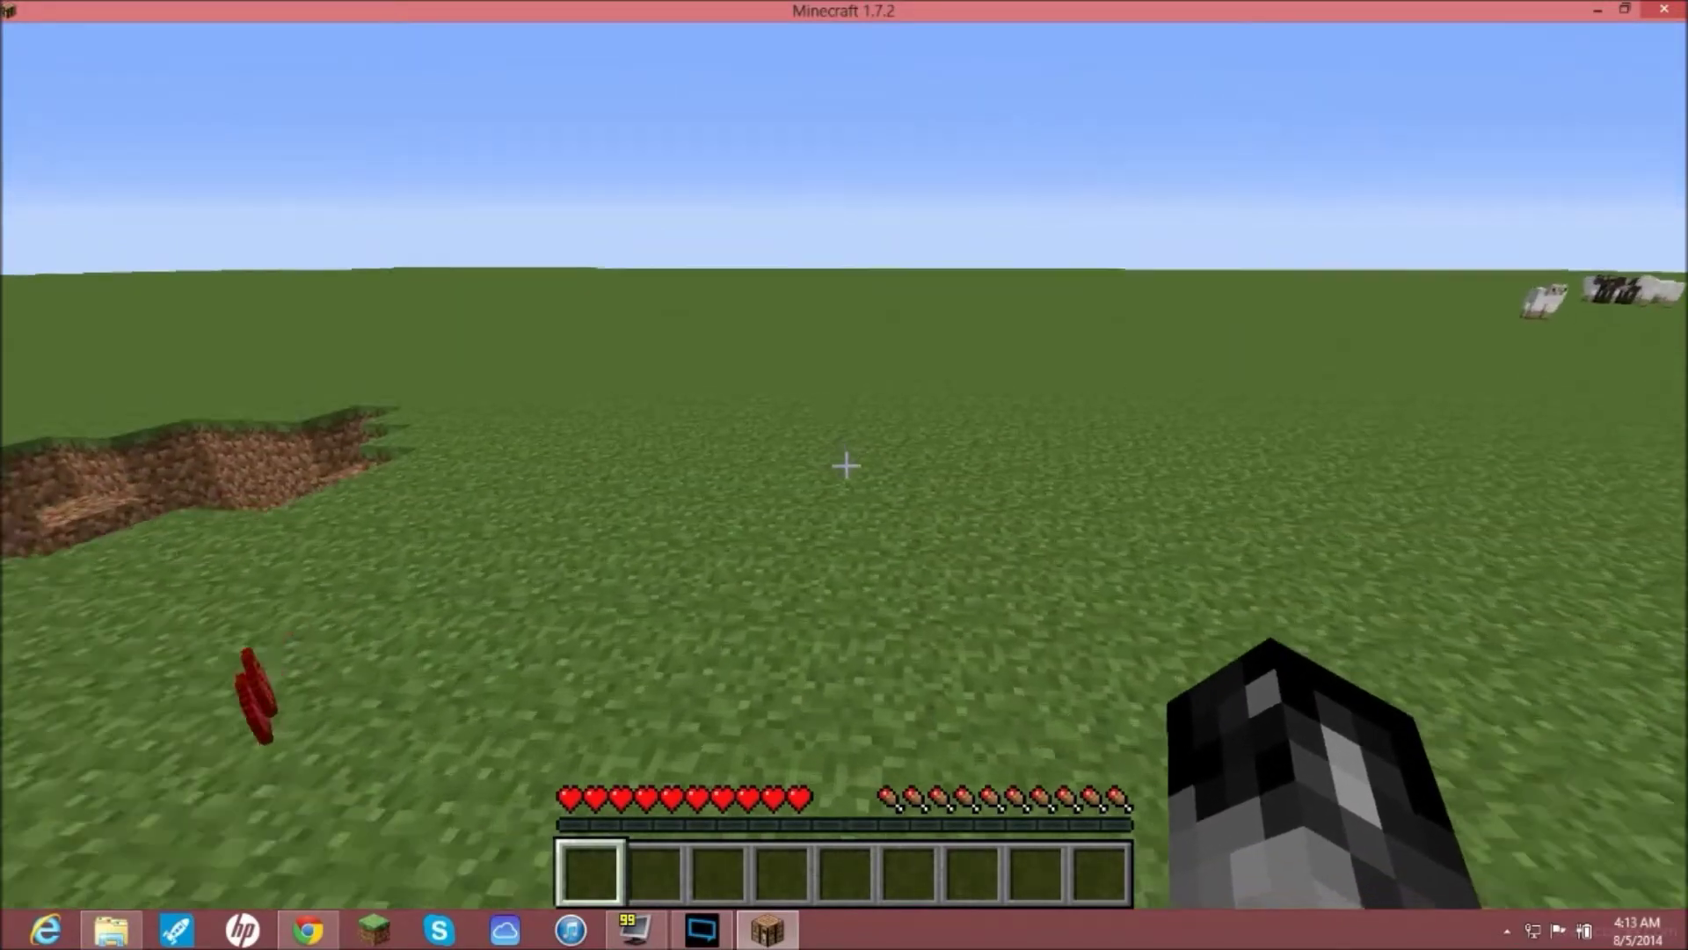
pyautogui.press('w')
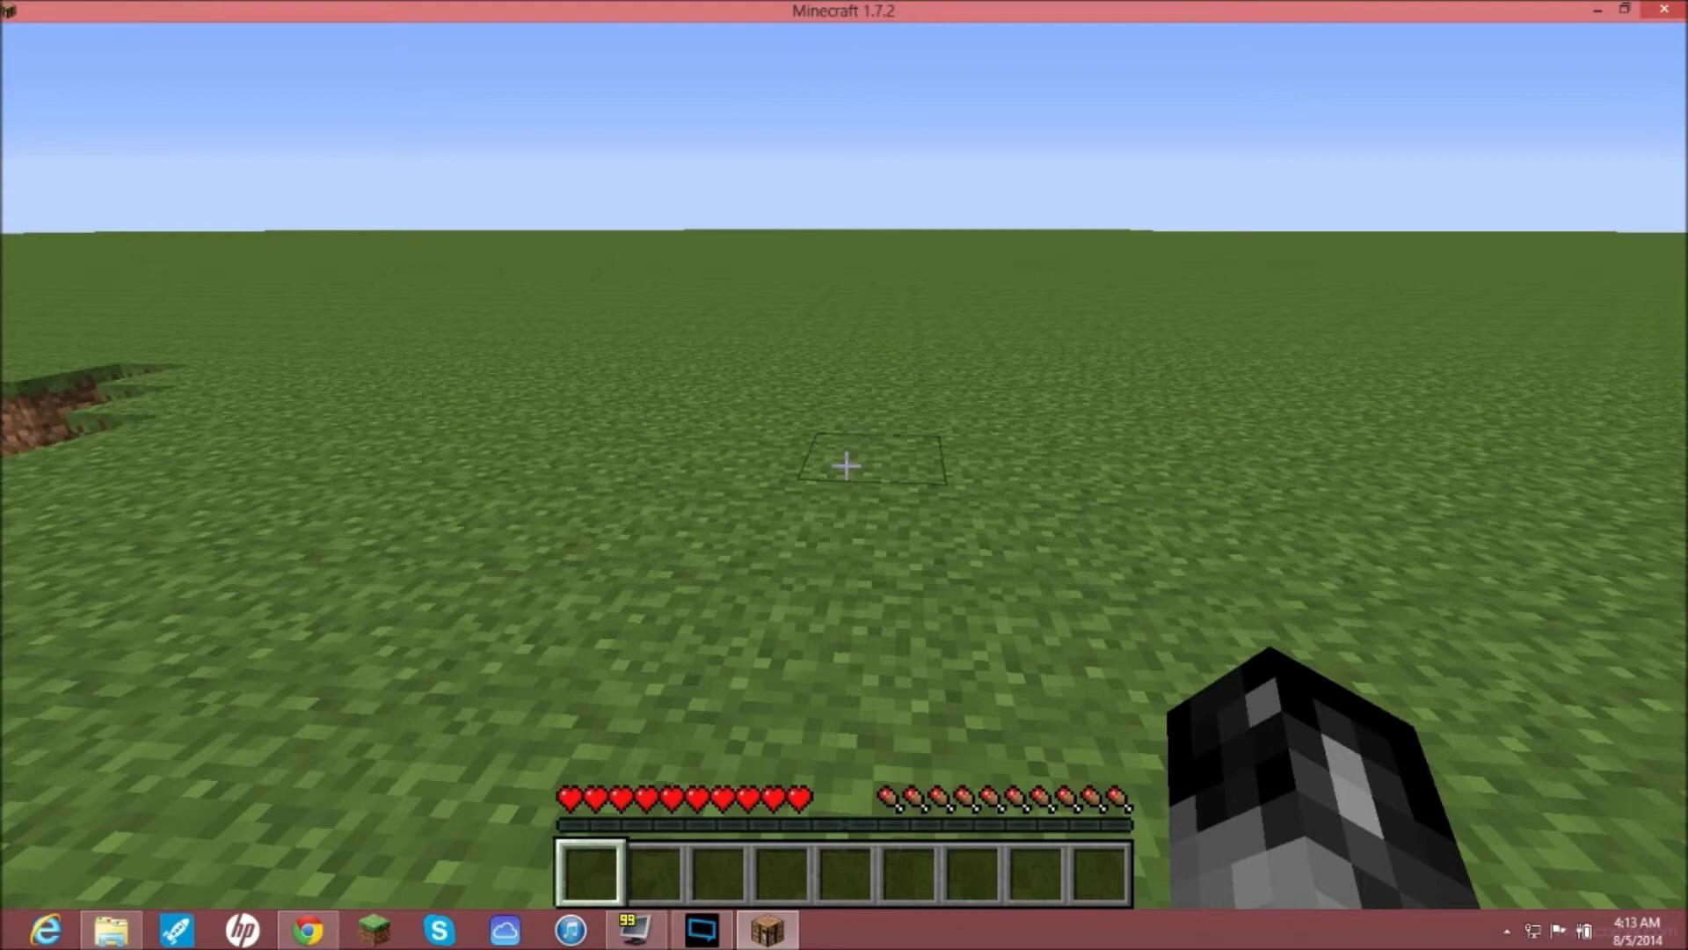
# Step: Pick up the rose red lying near the crater and throw it away again
pyautogui.press('w')
pyautogui.press('w')
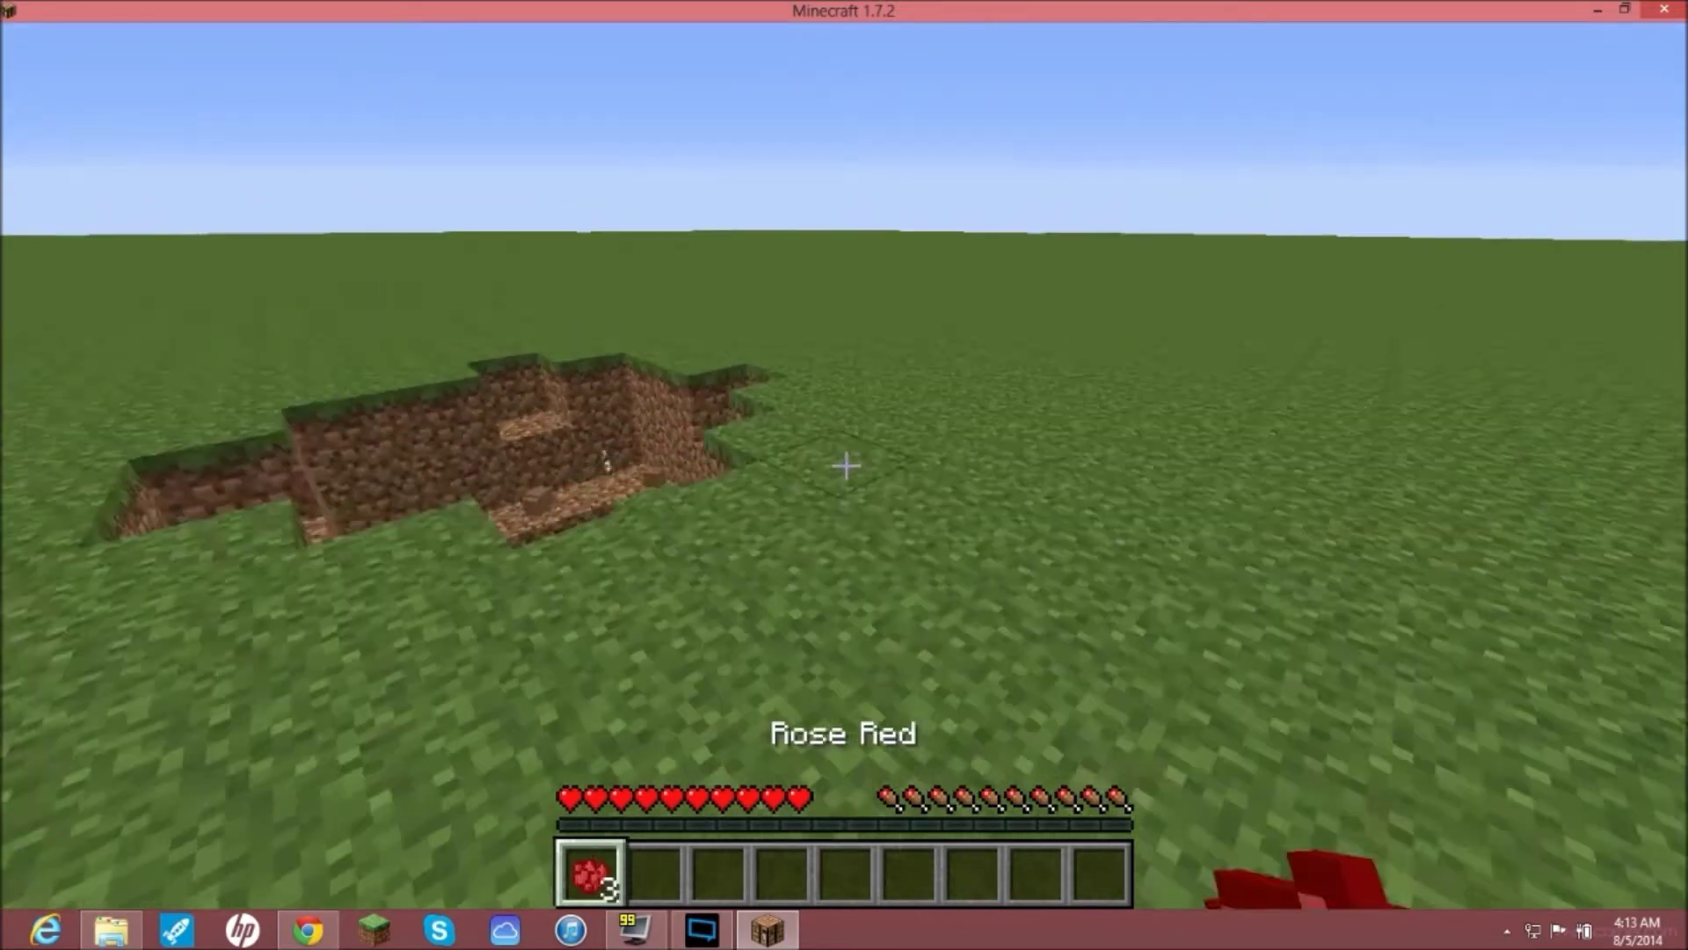
pyautogui.press('q')
pyautogui.press('q')
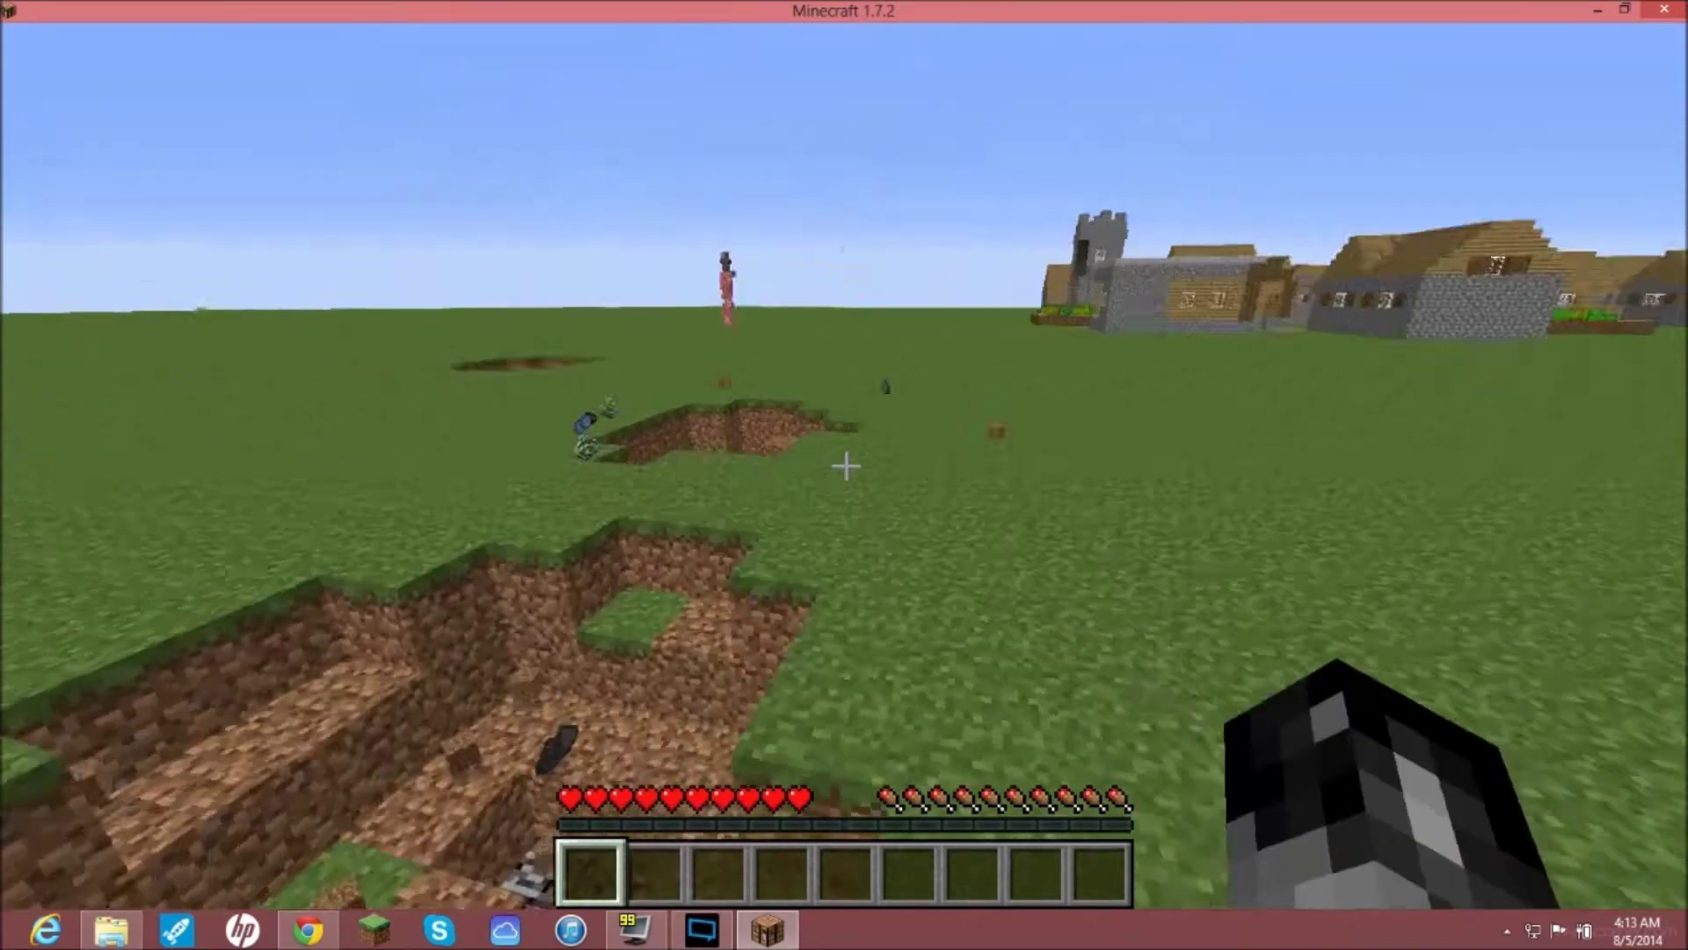
# Step: Walk past the craters towards the stack of pigs, keeping the village in view
pyautogui.press('w')
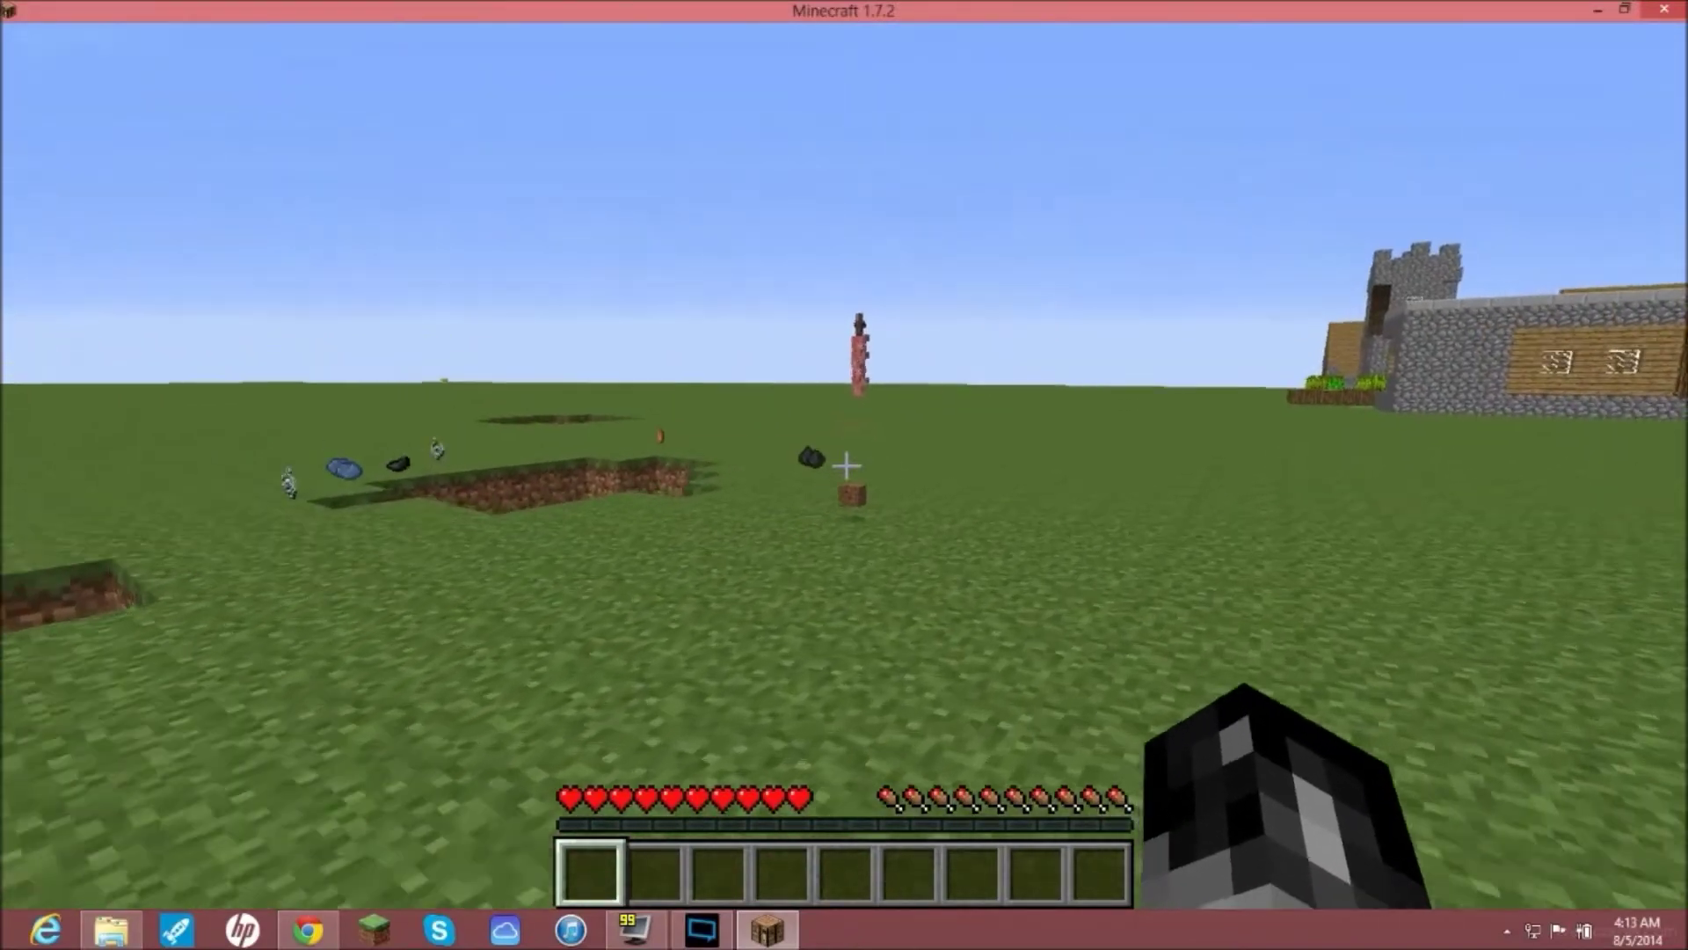
pyautogui.press('w')
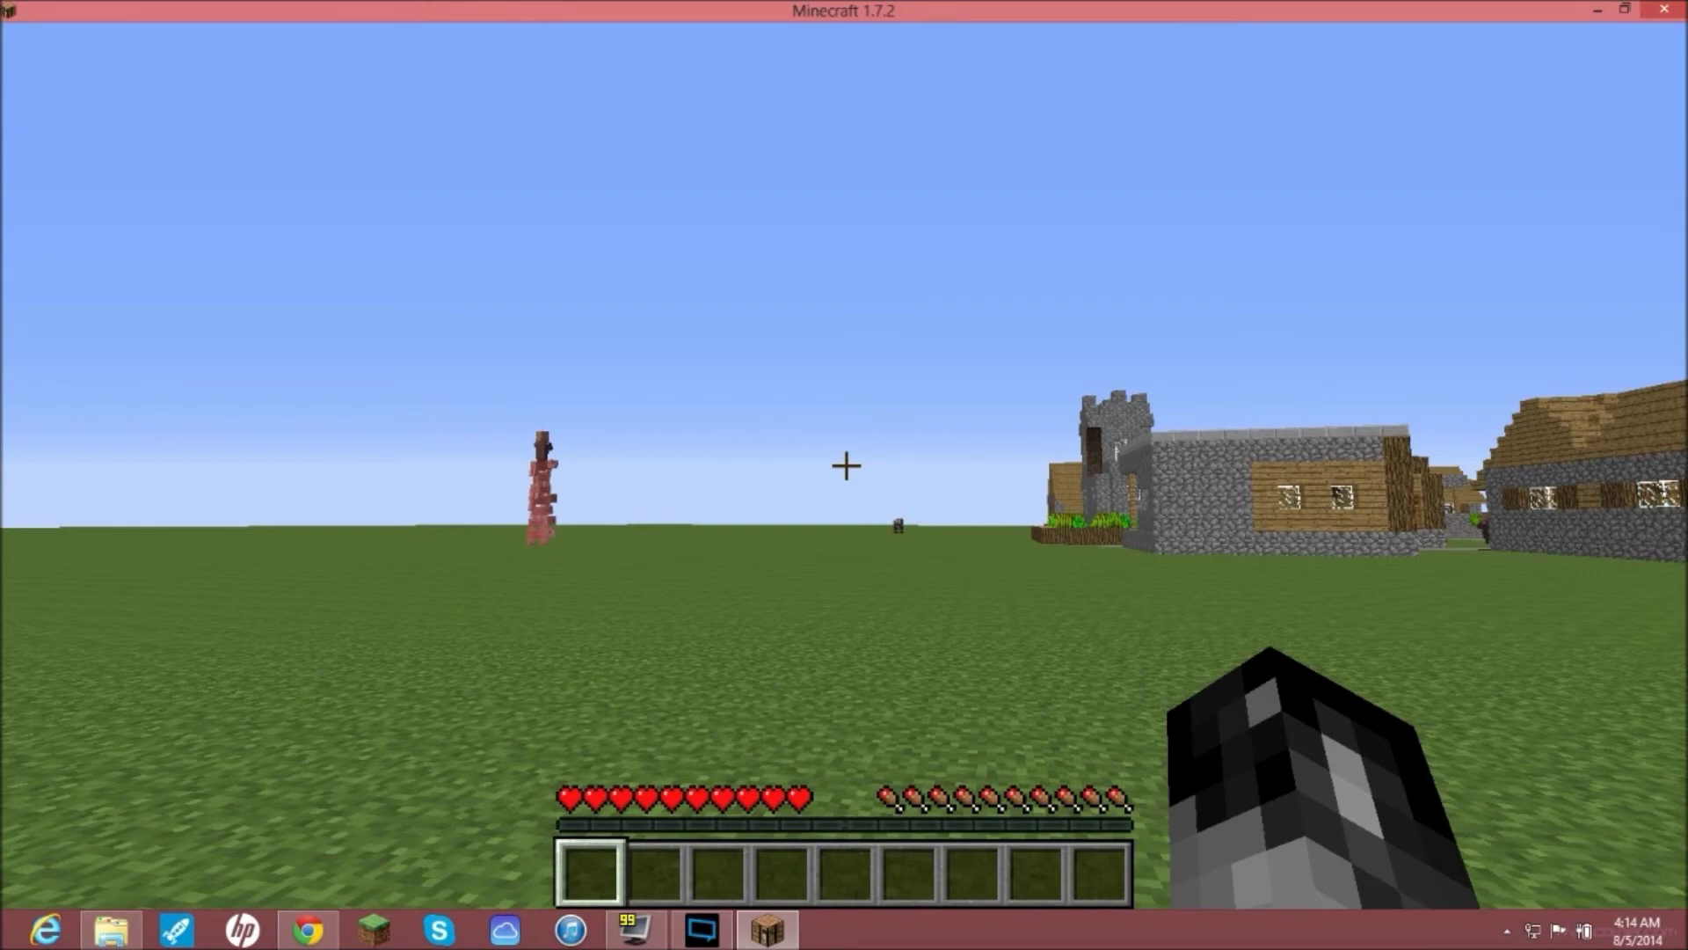
# Step: Roam the grassland between the explosion craters and the village, surveying the scattered items and the distant animals
pyautogui.press('w')
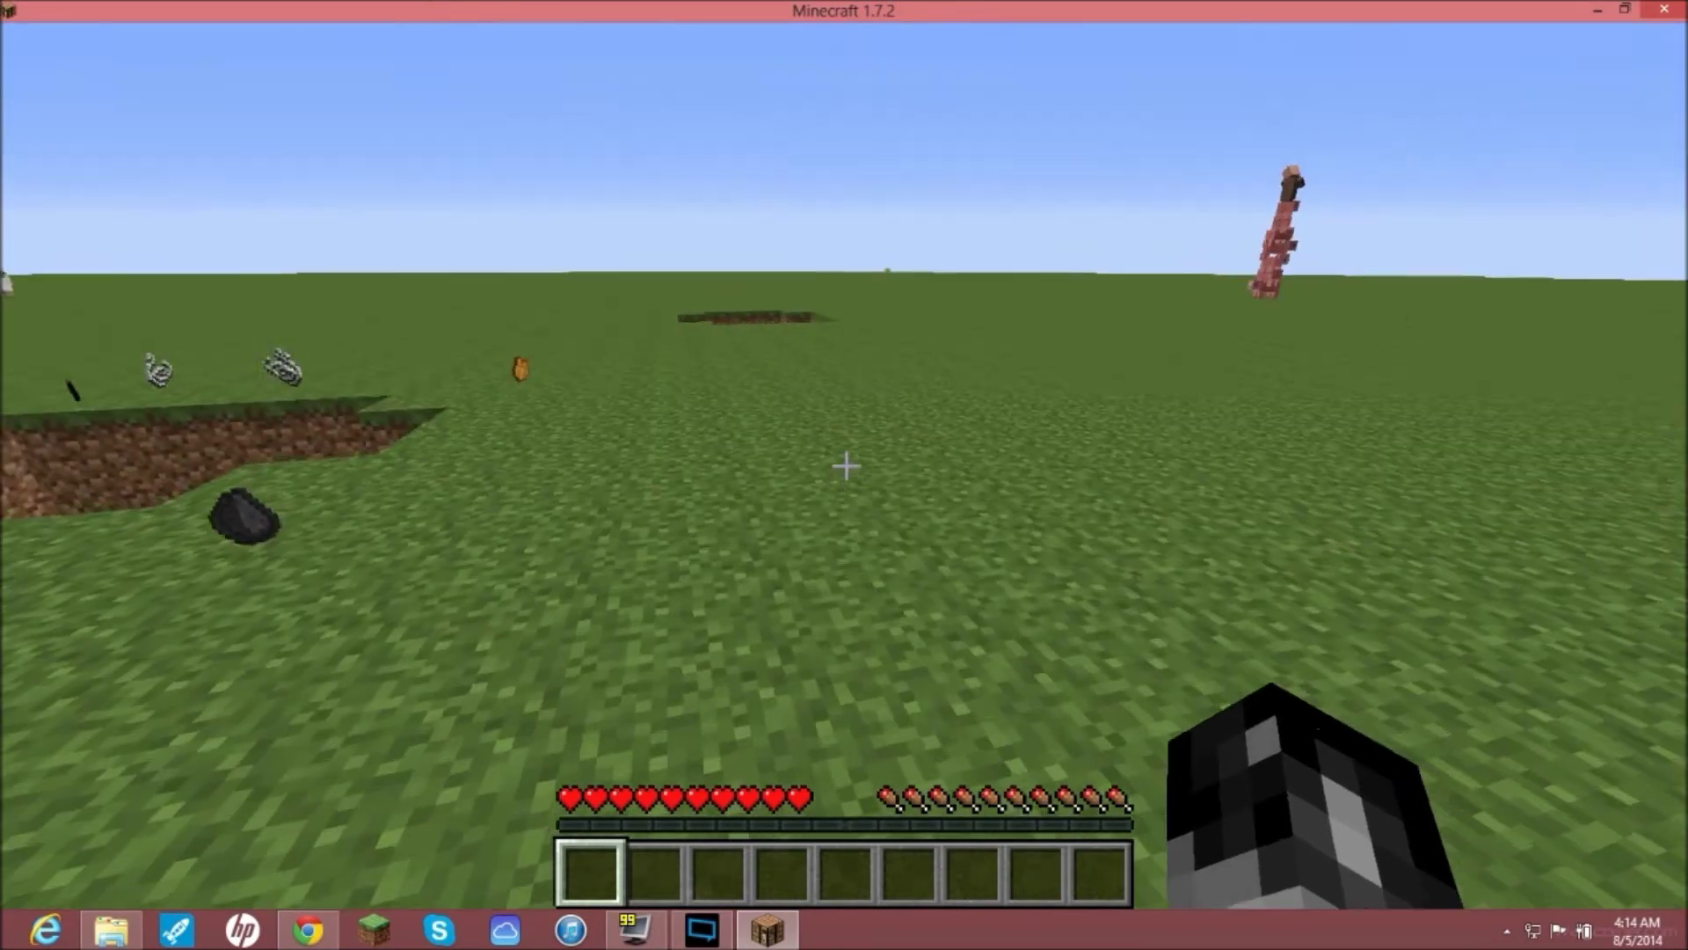
pyautogui.press('w')
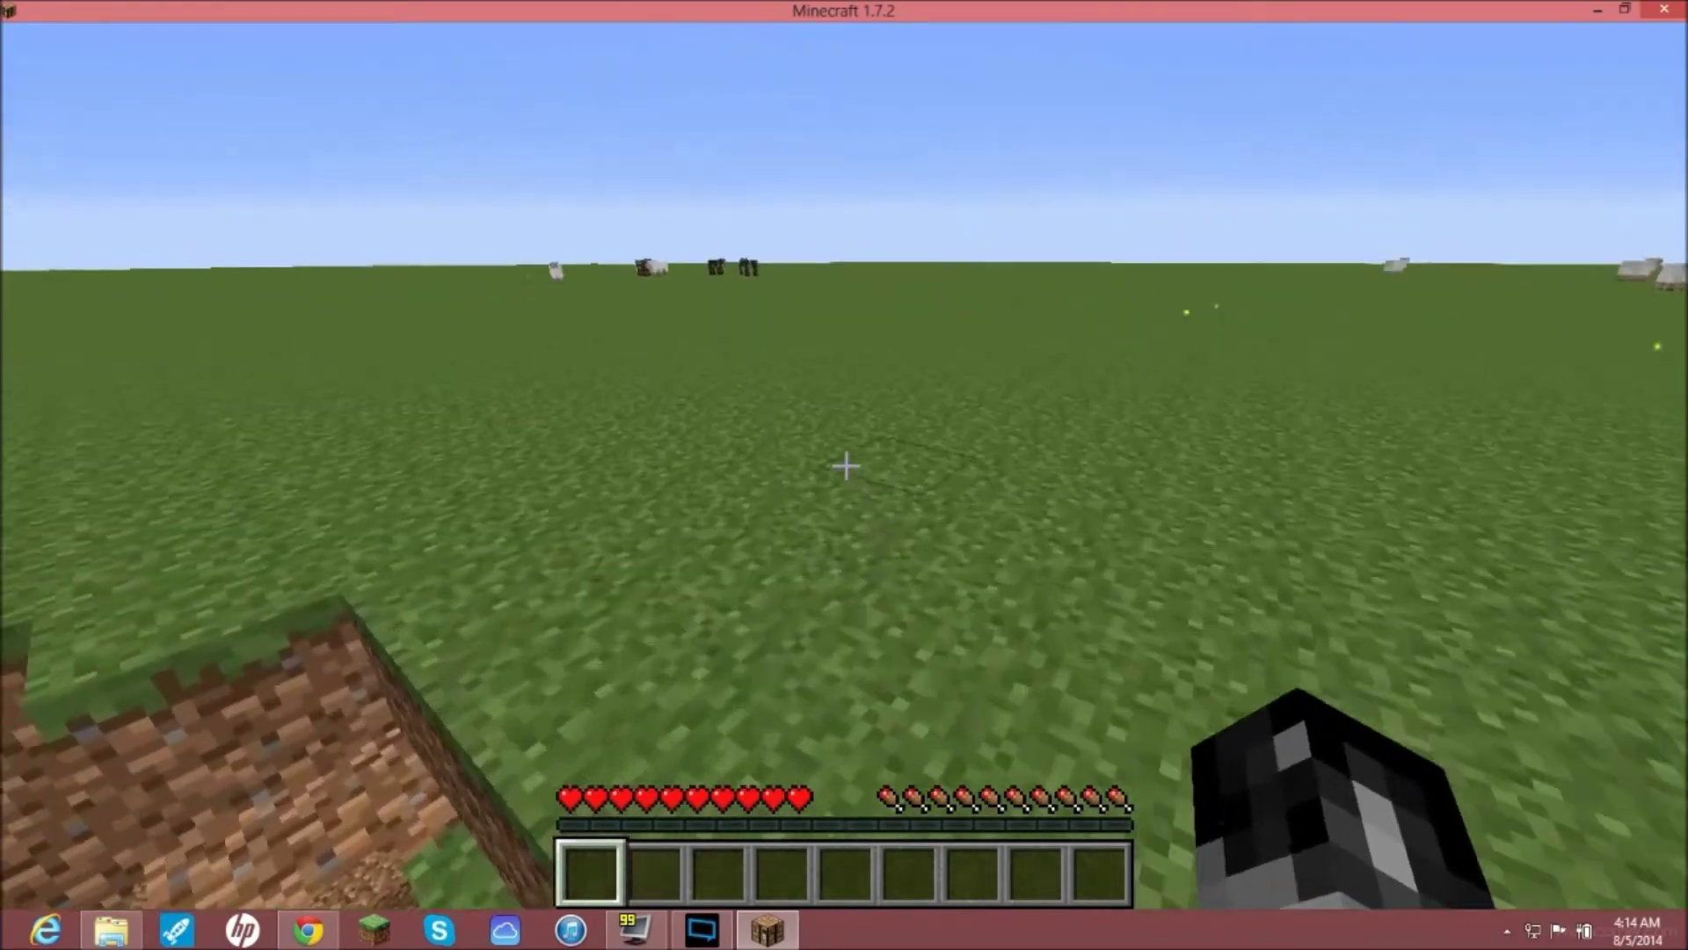
pyautogui.press('w')
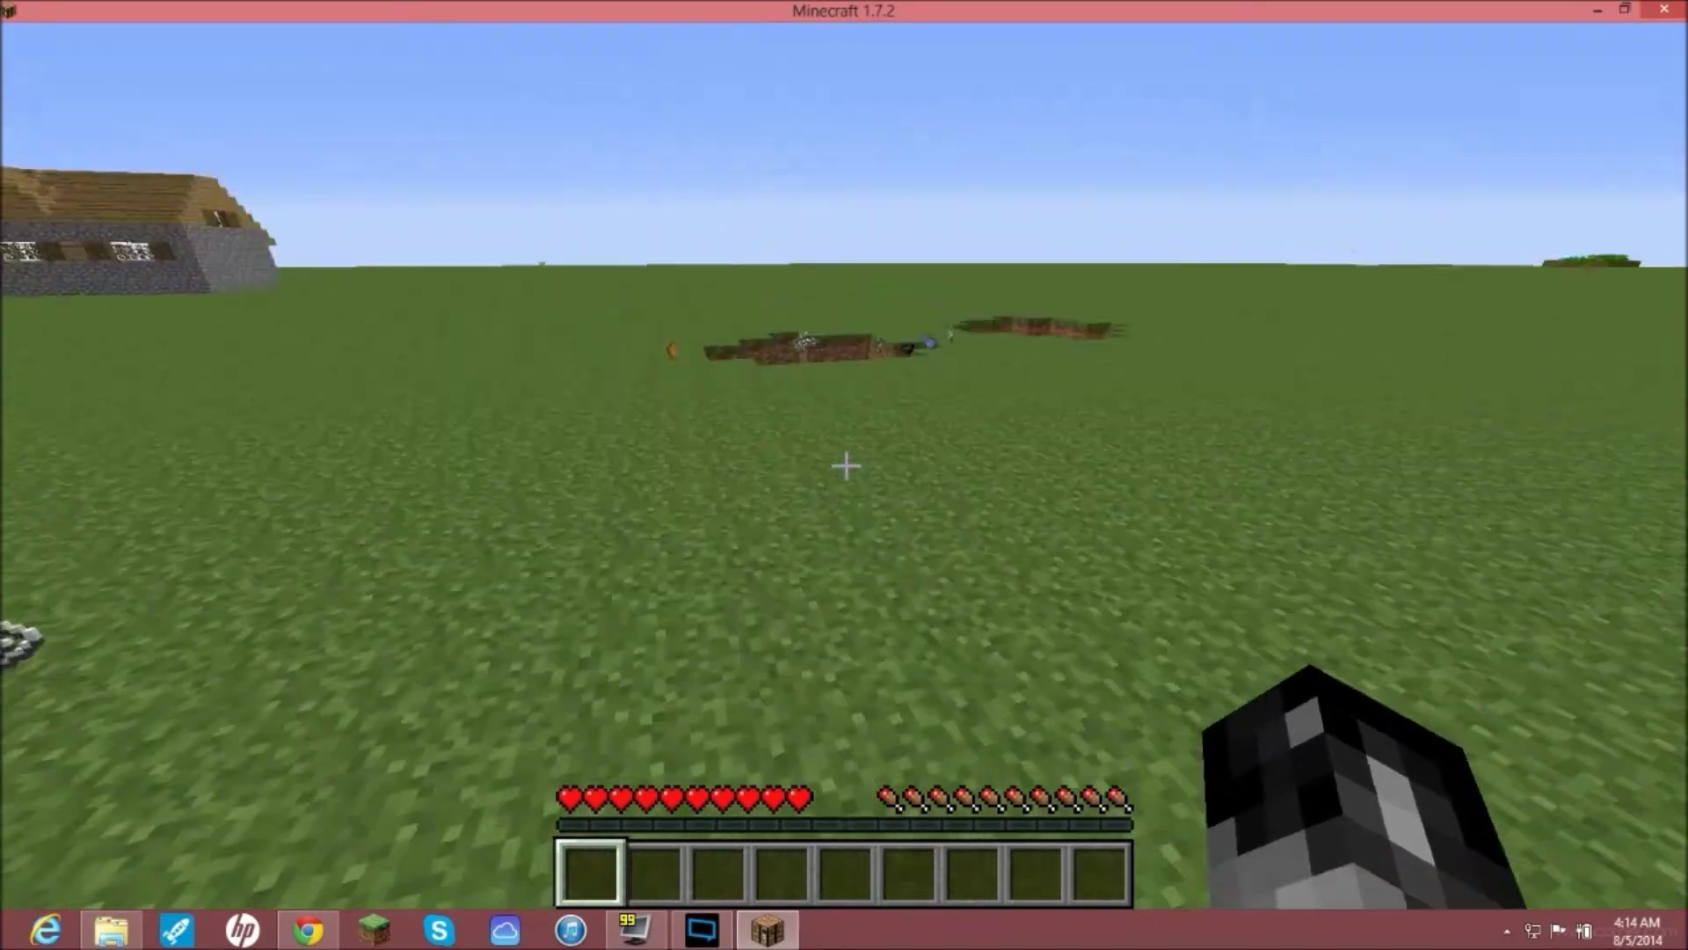
pyautogui.press('w')
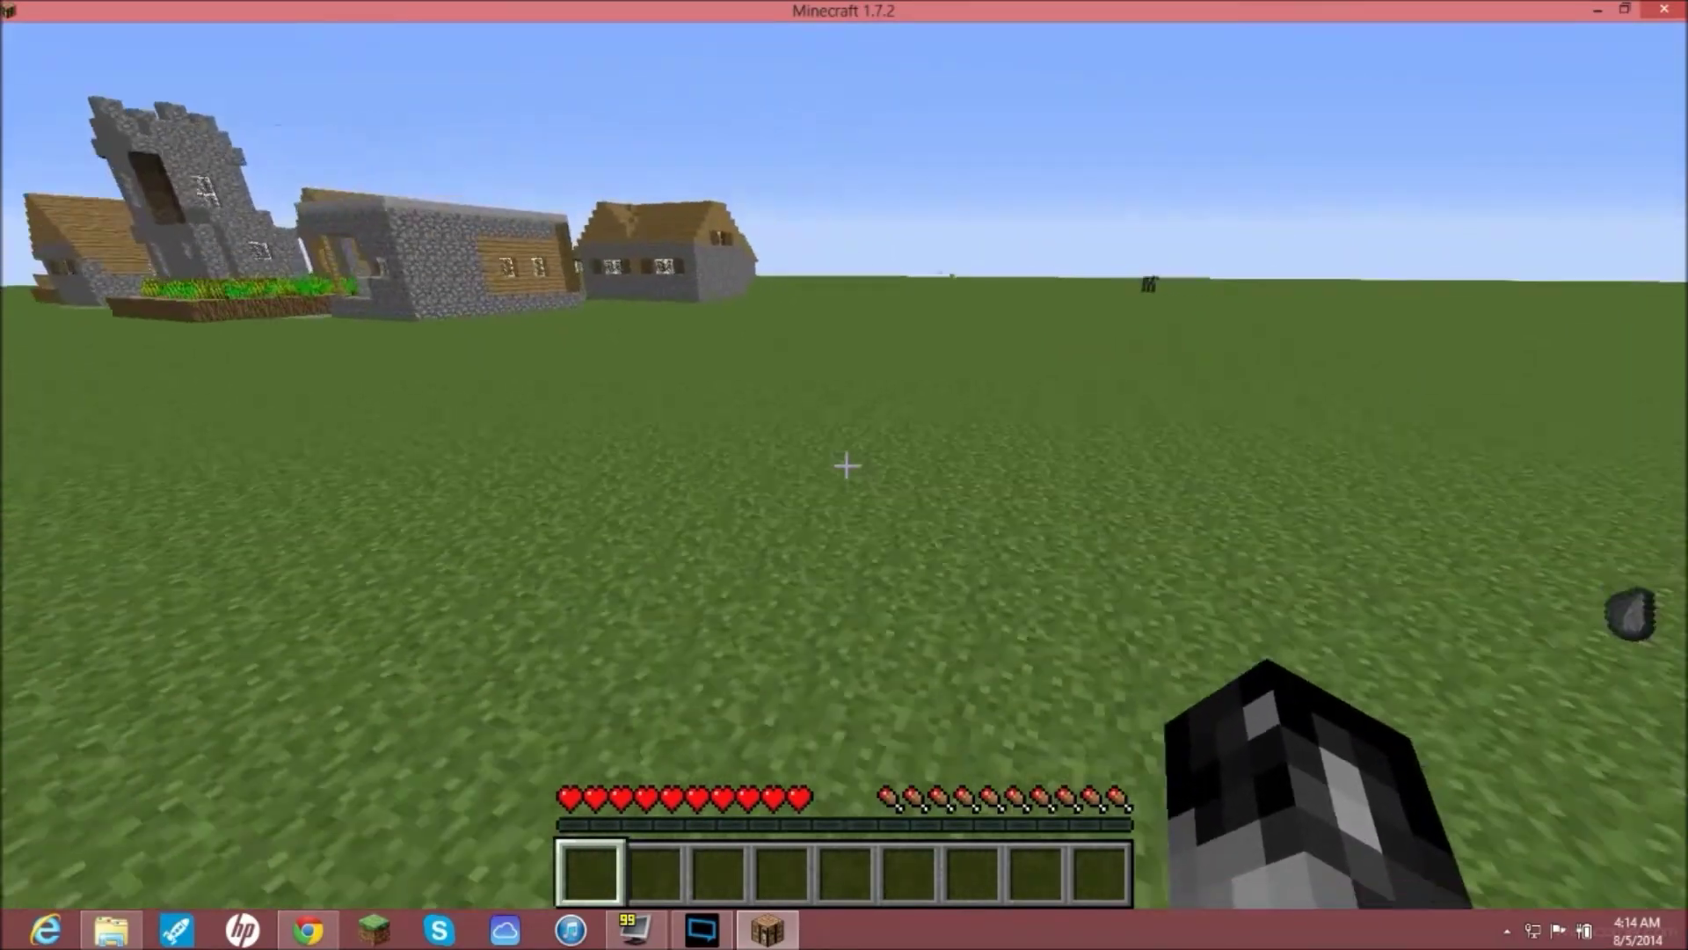
pyautogui.press('w')
pyautogui.press('w')
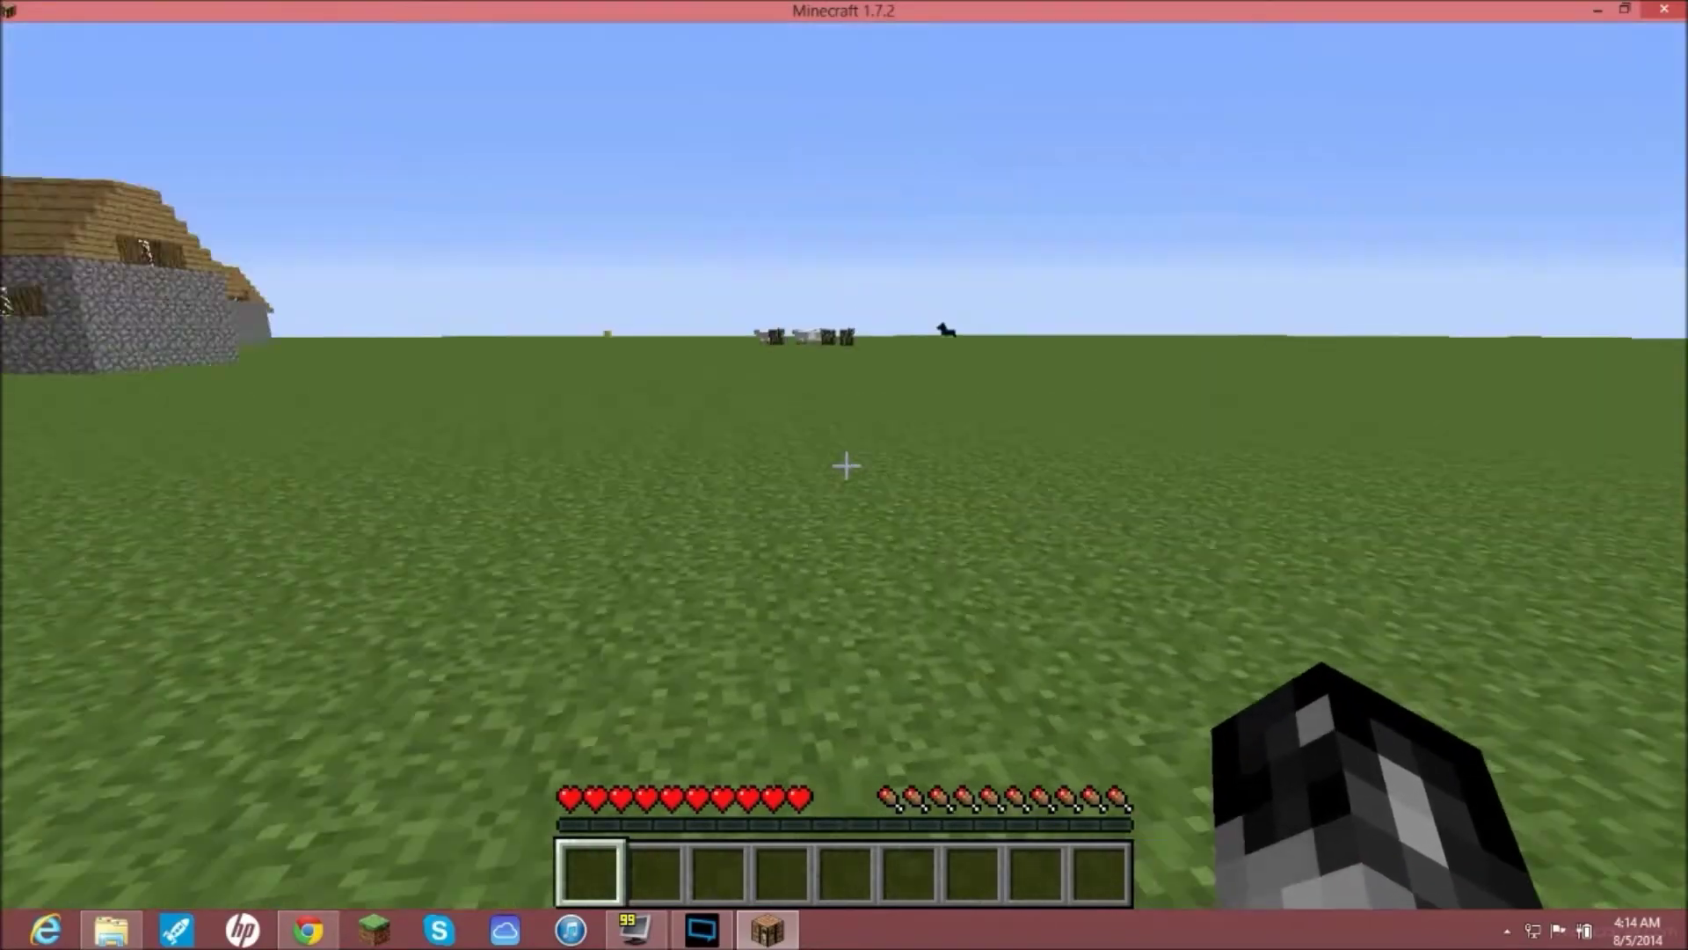
pyautogui.press('w')
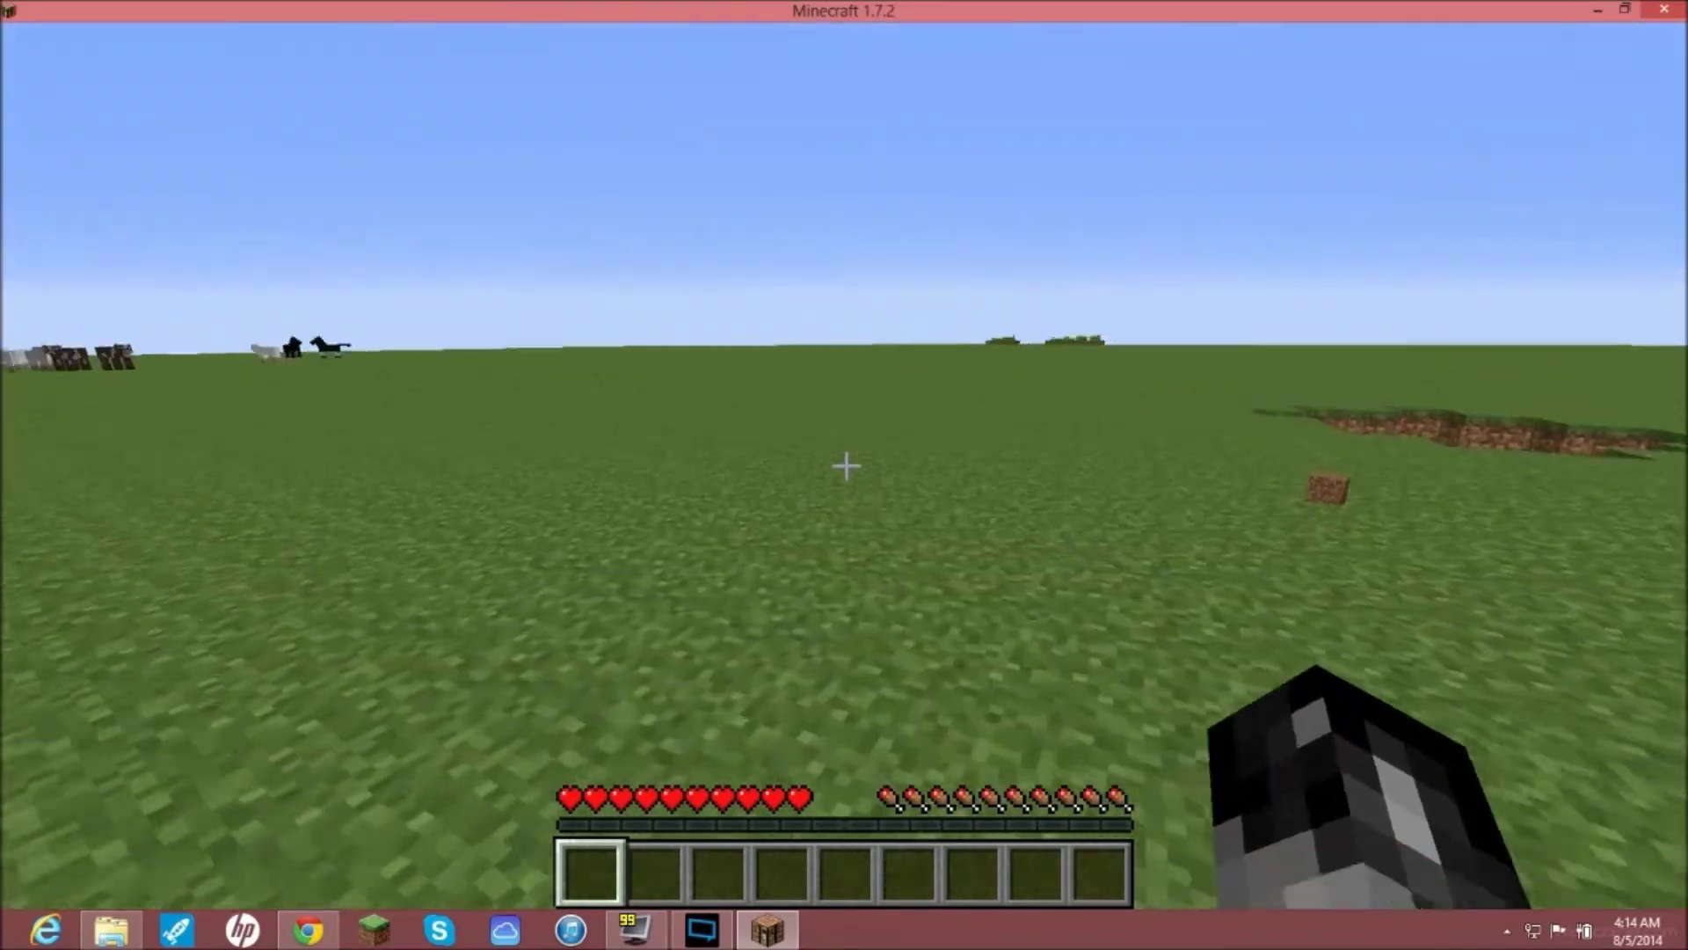